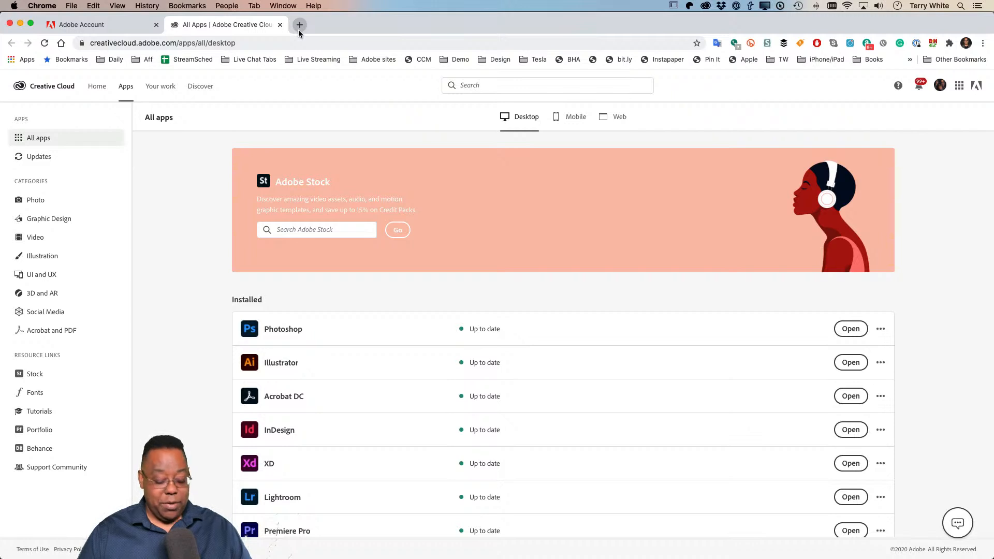
# Switch from the browser to the Creative Cloud desktop app
pyautogui.press('super+Tab')
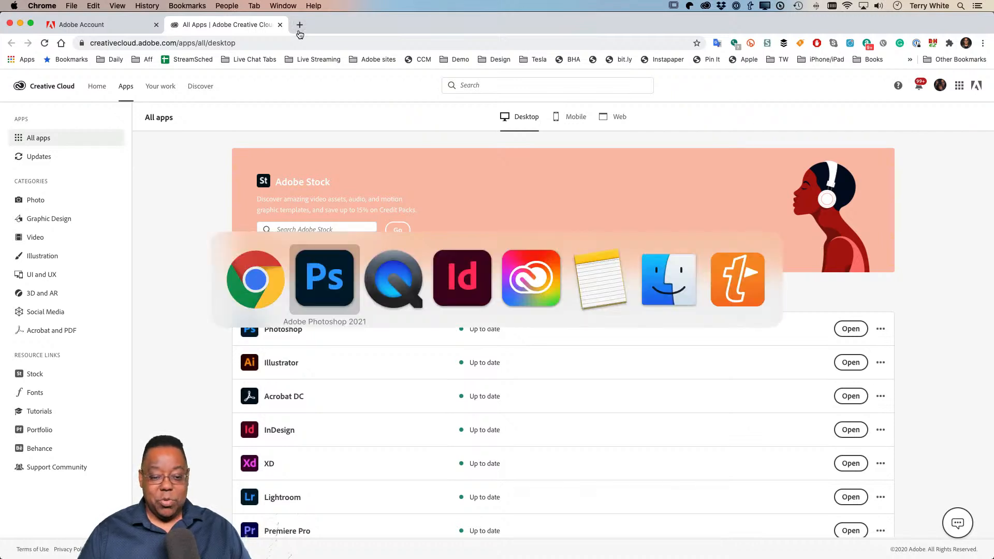
pyautogui.press('super+Tab')
pyautogui.press('super+Tab')
pyautogui.press('super+Tab')
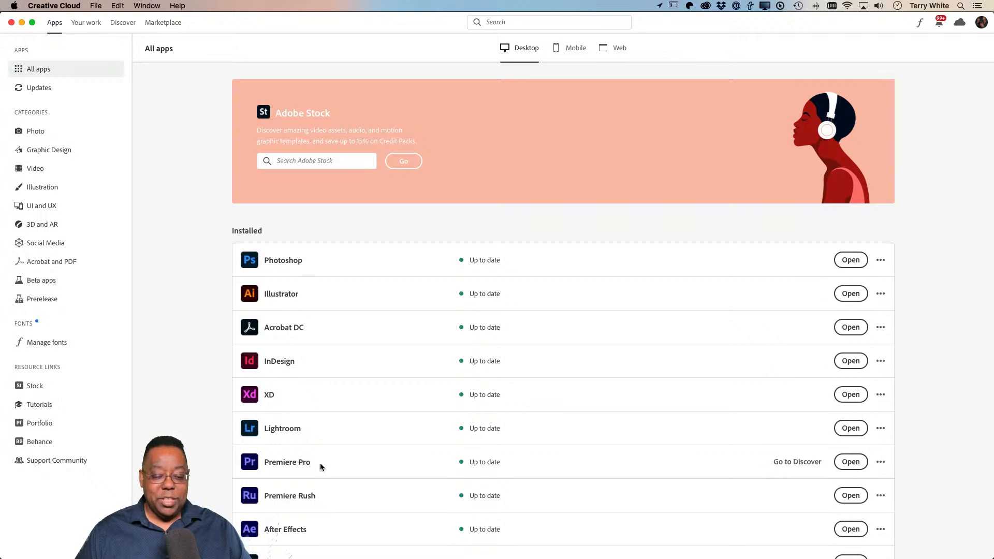
# Look through the installed and available desktop apps, including the extra options offered for Photoshop
pyautogui.scroll(-10, 433, 456)
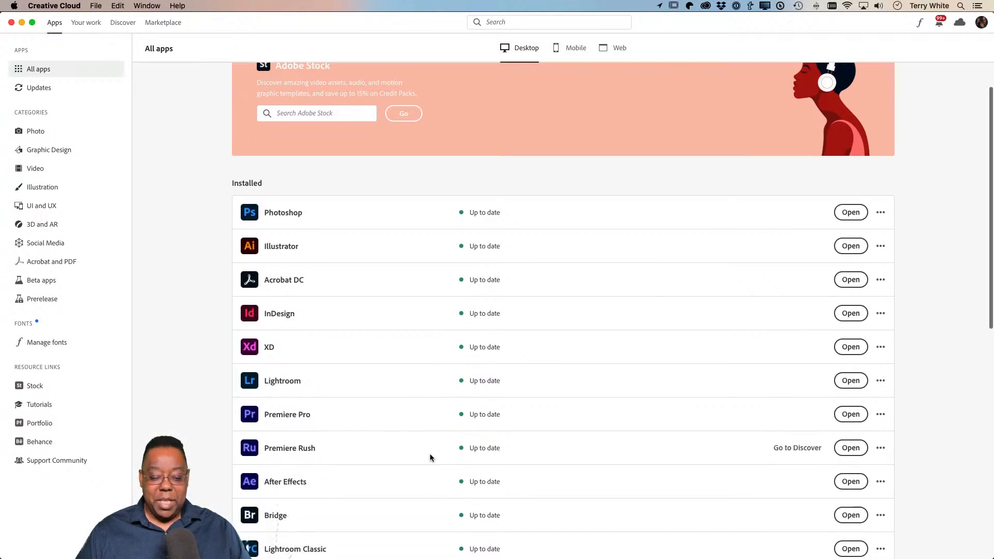
pyautogui.scroll(-8, 431, 455)
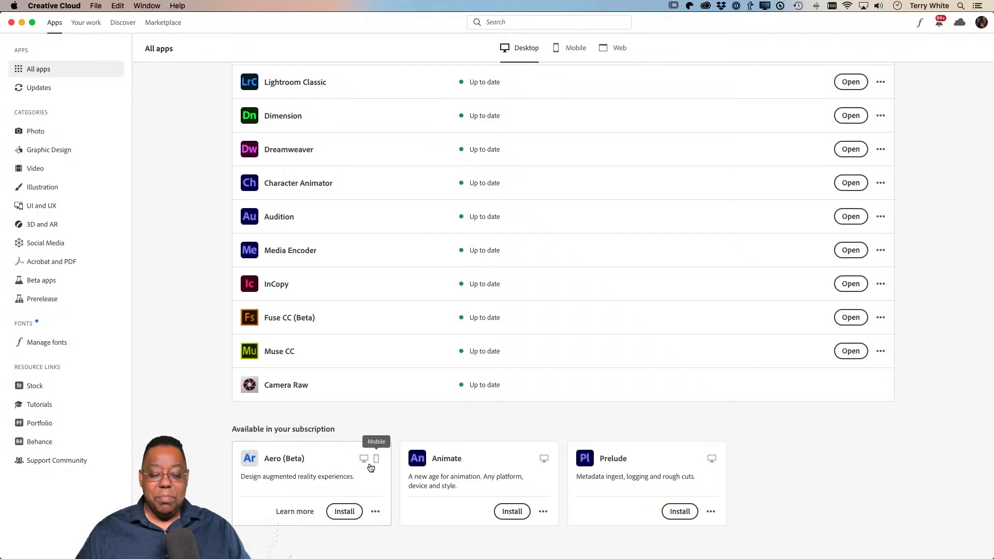
pyautogui.scroll(2, 363, 465)
pyautogui.scroll(10, 362, 462)
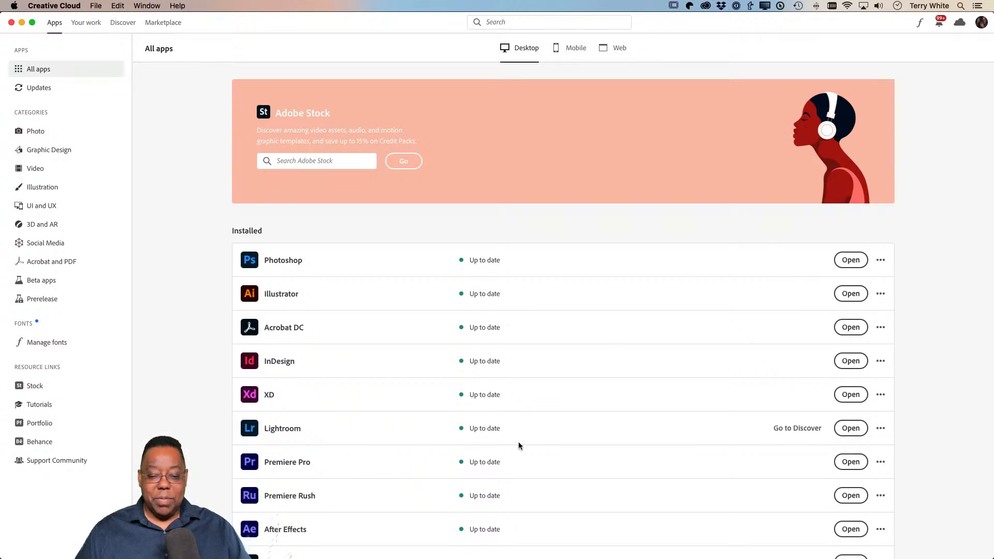
pyautogui.click(882, 260)
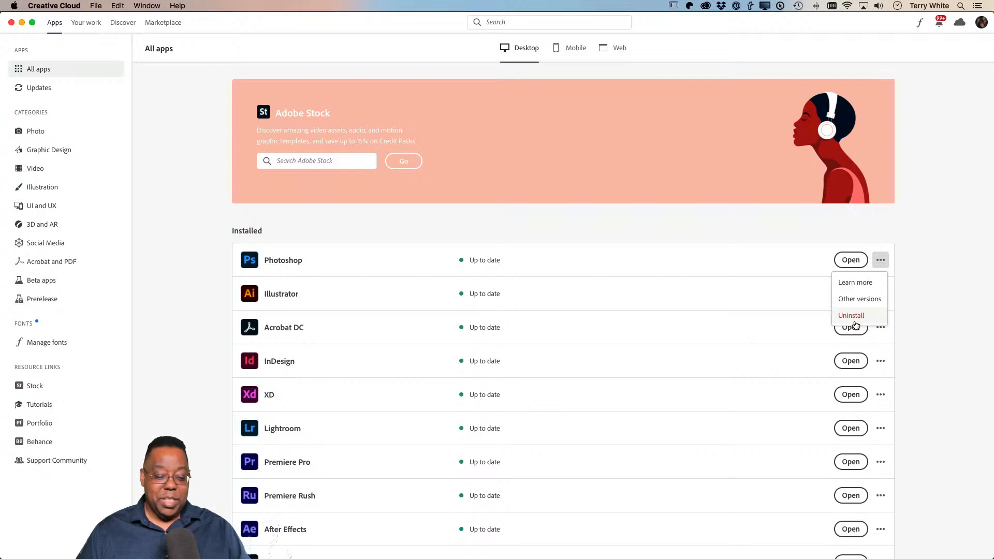
pyautogui.click(916, 235)
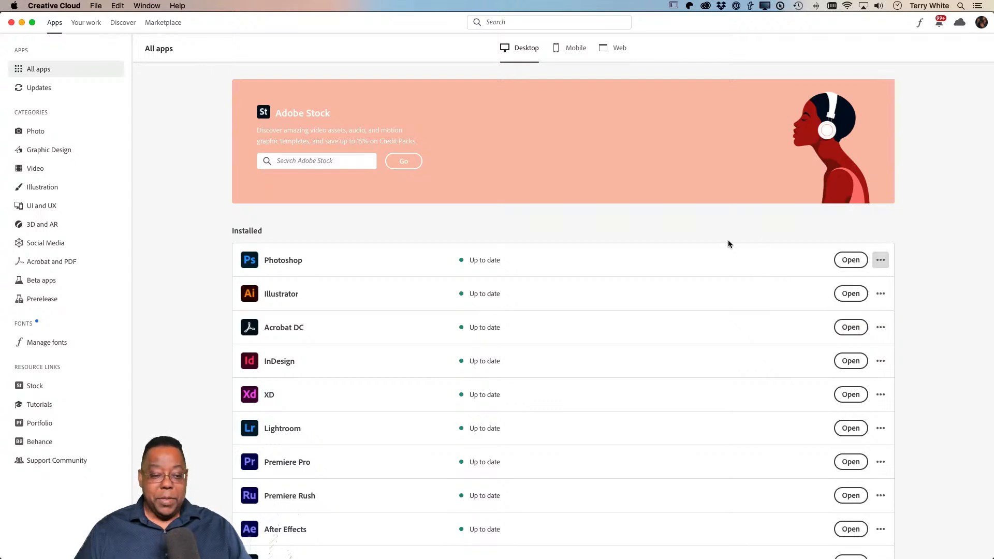
# Review the recently updated apps and check for new app updates
pyautogui.click(33, 89)
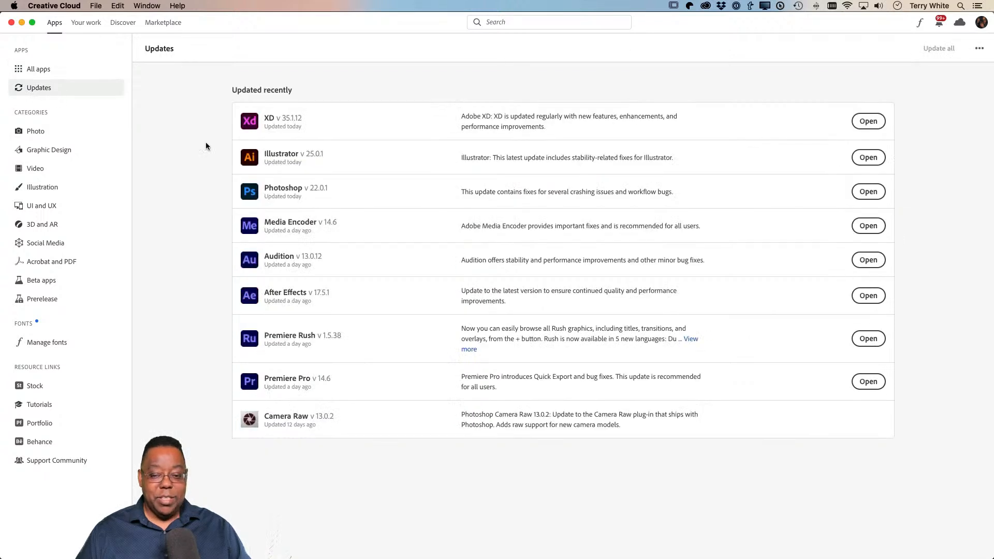
pyautogui.click(980, 49)
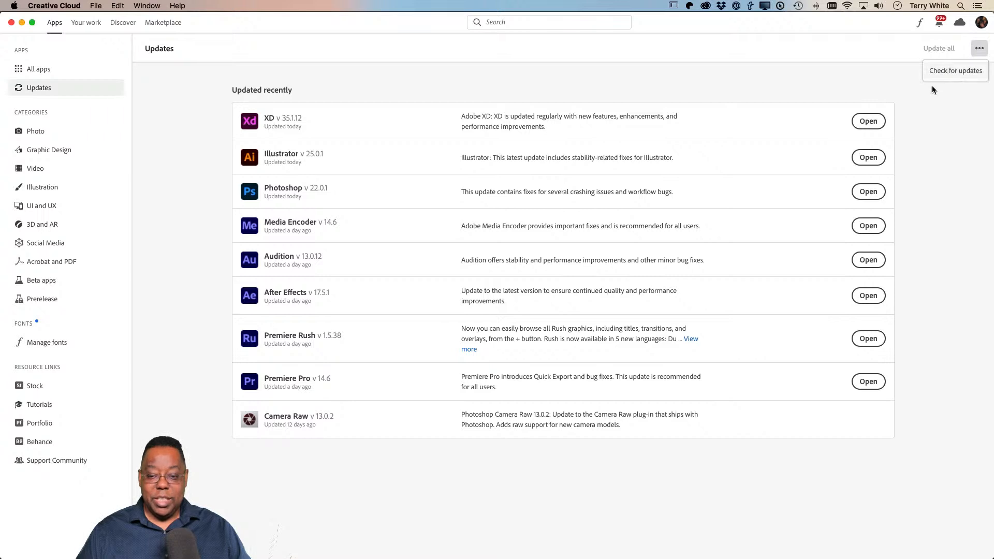
pyautogui.click(953, 73)
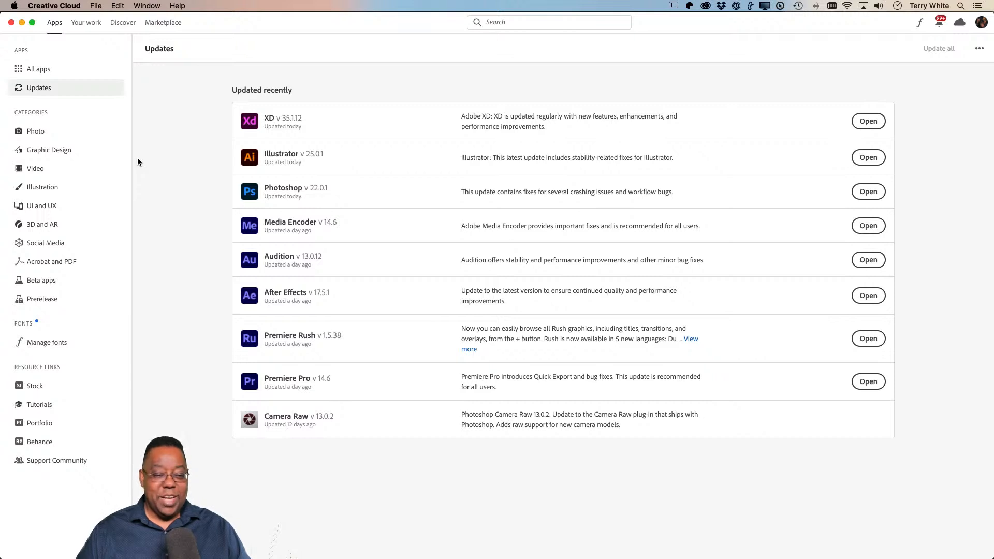
# Examine the apps offered in the Illustration category and in the 3D and AR category
pyautogui.click(42, 71)
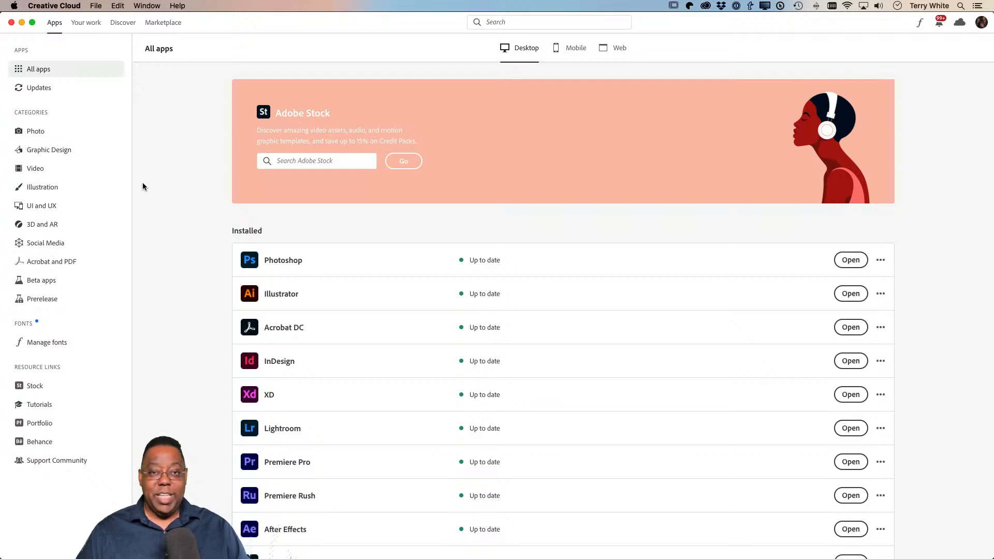
pyautogui.click(49, 187)
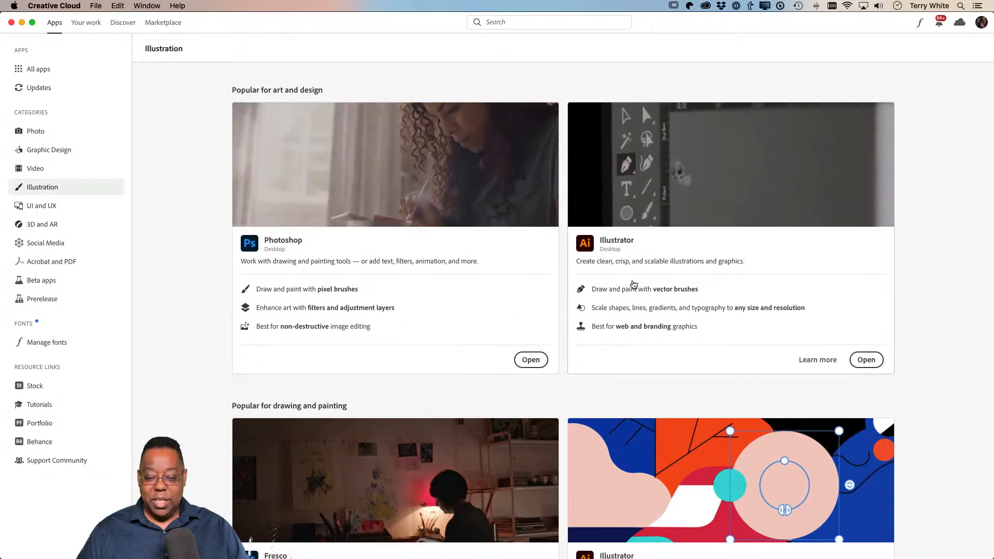
pyautogui.scroll(-3, 632, 284)
pyautogui.scroll(-2, 633, 285)
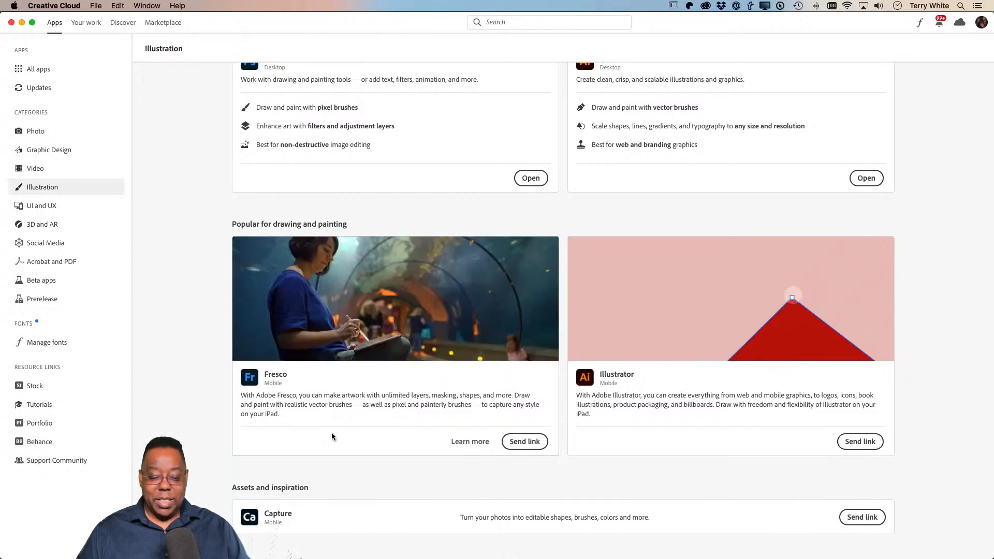
pyautogui.moveTo(603, 431)
pyautogui.scroll(-5, 603, 433)
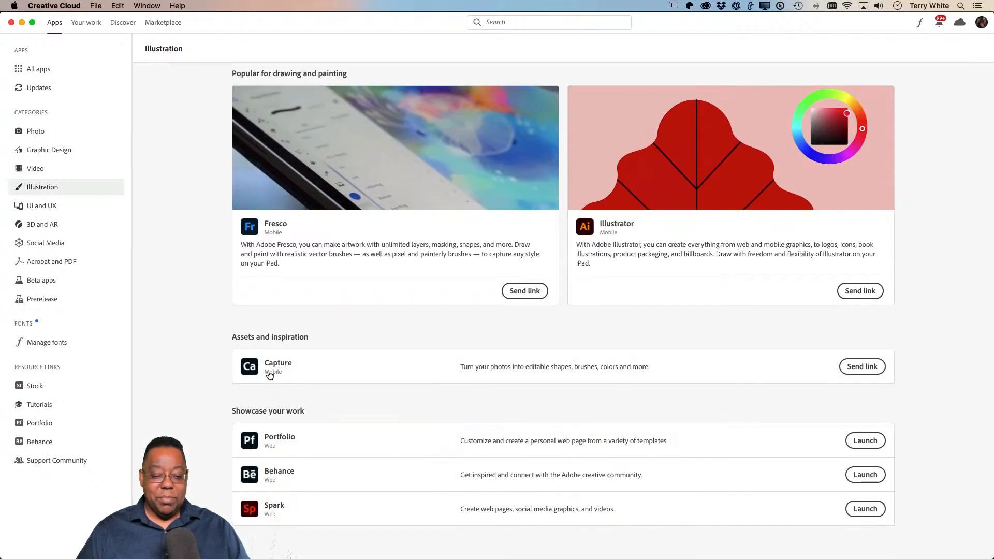
pyautogui.scroll(4, 194, 311)
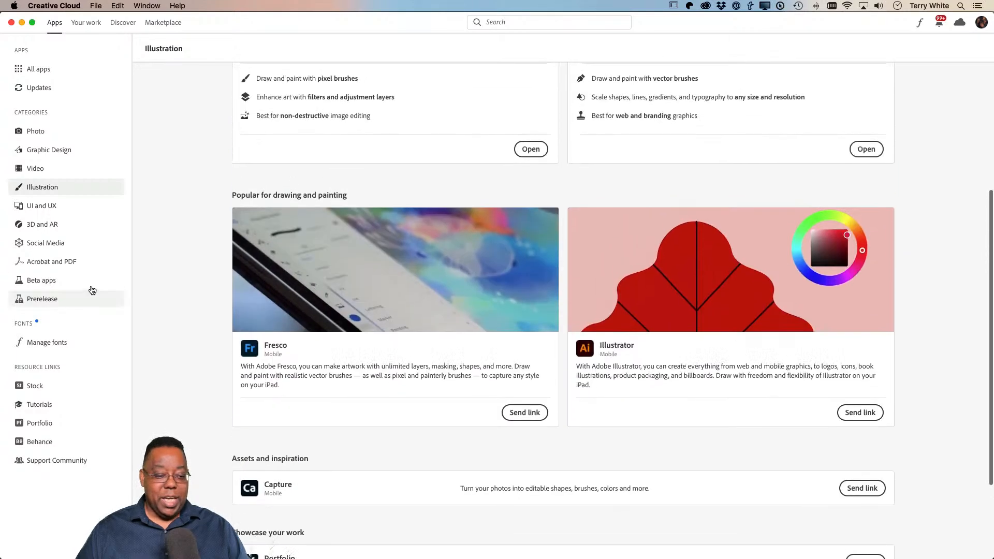
pyautogui.click(46, 224)
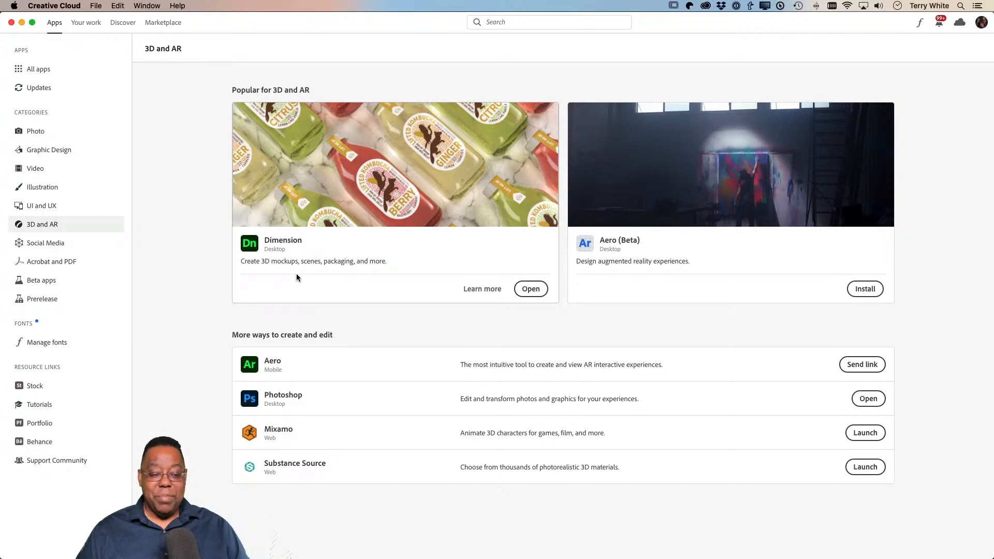
pyautogui.moveTo(581, 300)
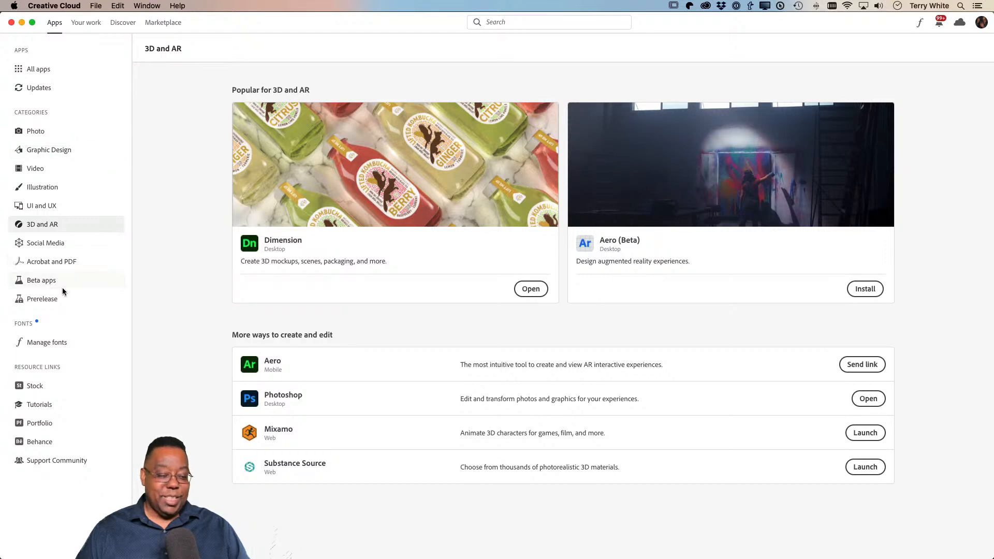
# View the active Adobe Fonts, skipping the introductory tour, and return to the list of all apps
pyautogui.click(45, 344)
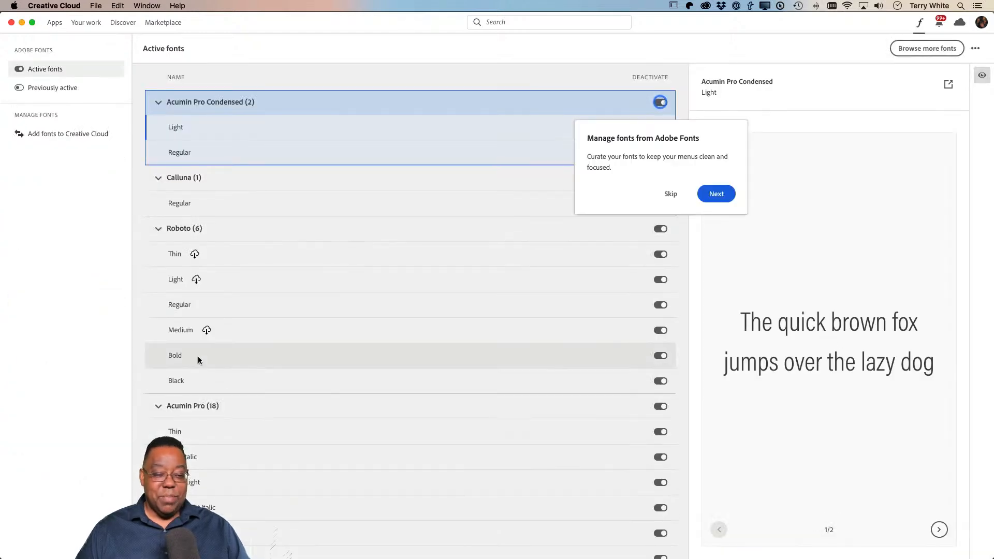
pyautogui.click(672, 194)
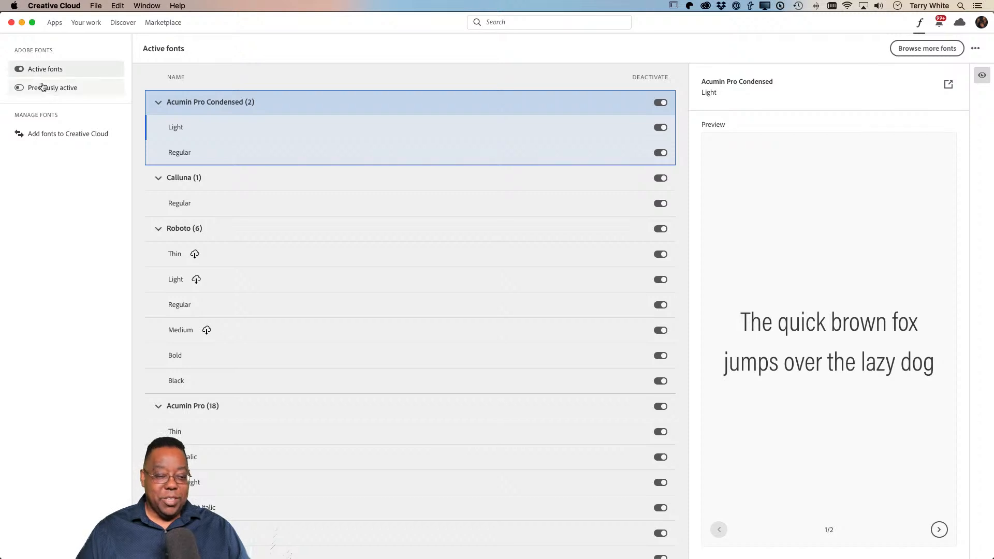
pyautogui.click(56, 22)
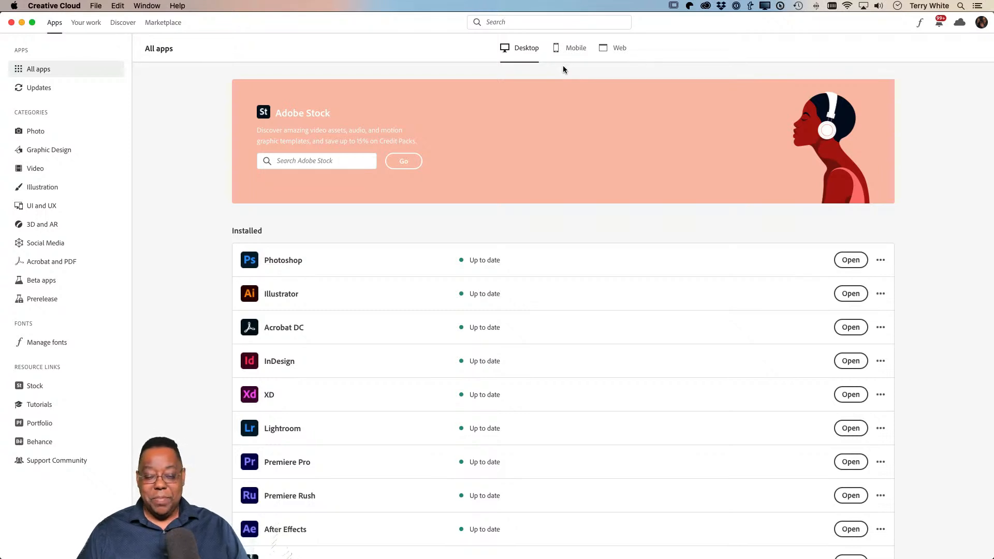
# Look through the available mobile and web apps, ending back on the desktop apps
pyautogui.click(574, 52)
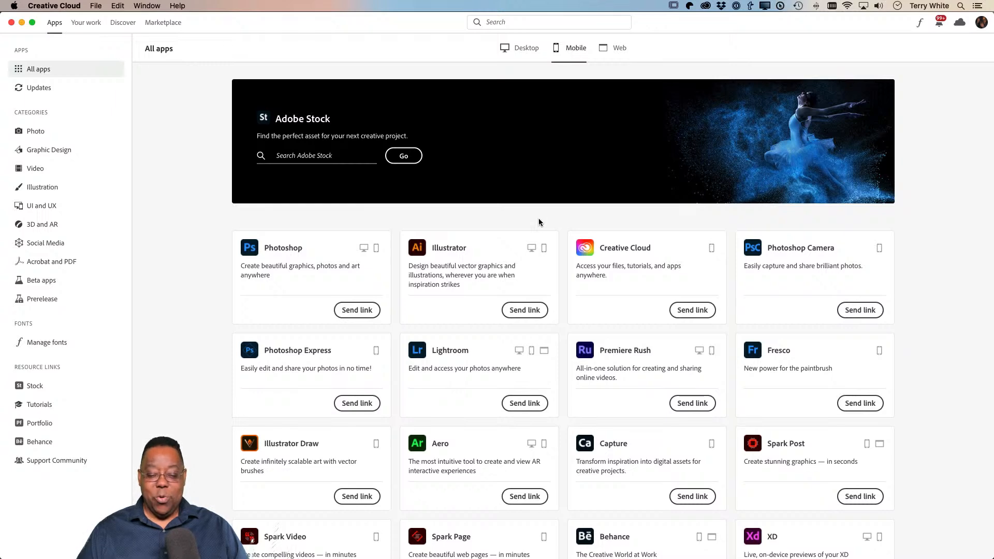
pyautogui.scroll(-1, 539, 219)
pyautogui.scroll(-2, 539, 224)
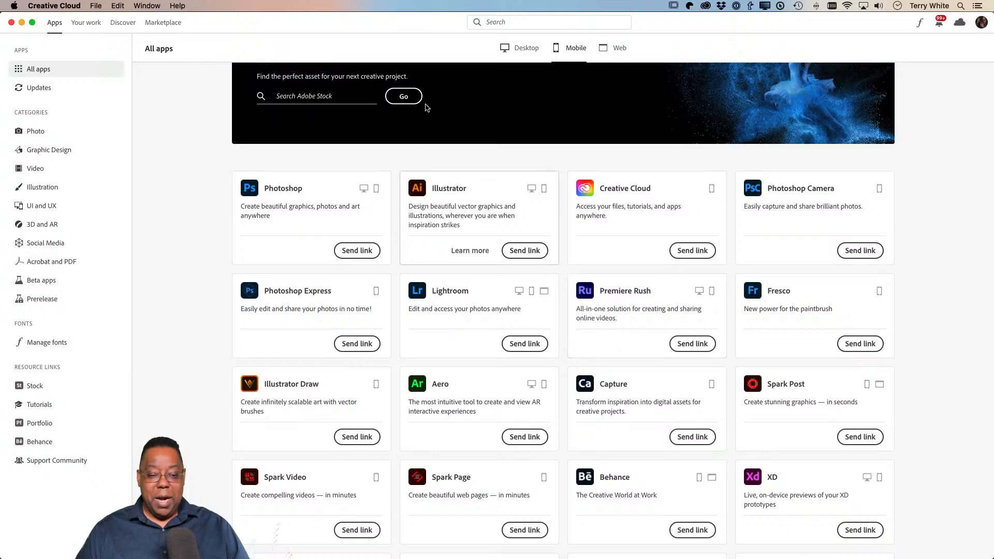
pyautogui.click(617, 52)
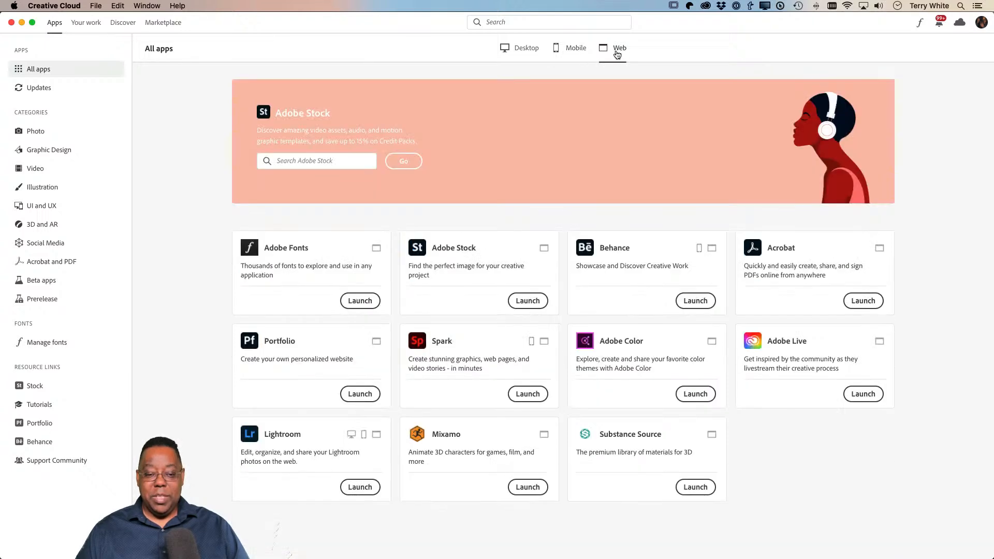
pyautogui.click(526, 52)
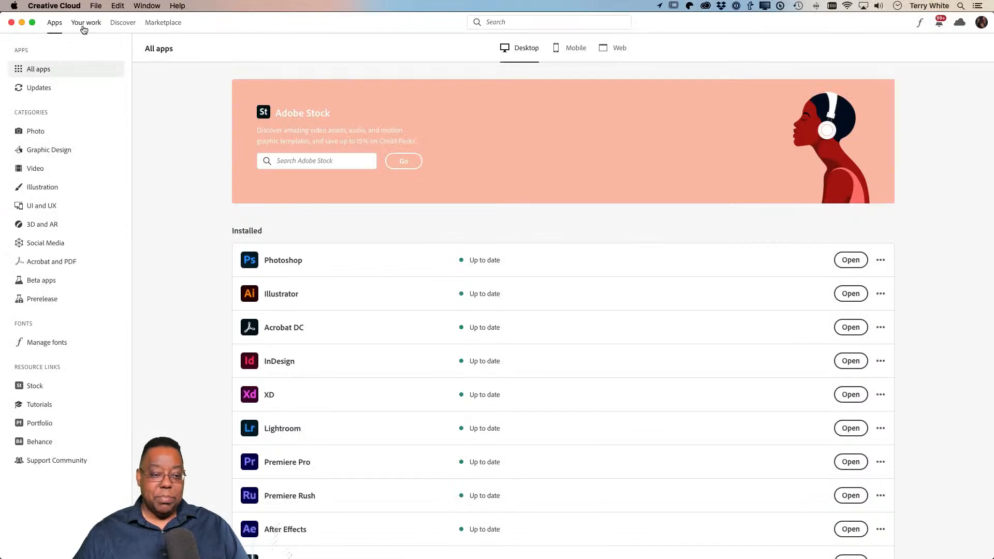
# Browse the full list of libraries in Your work and display the cloud documents
pyautogui.click(85, 23)
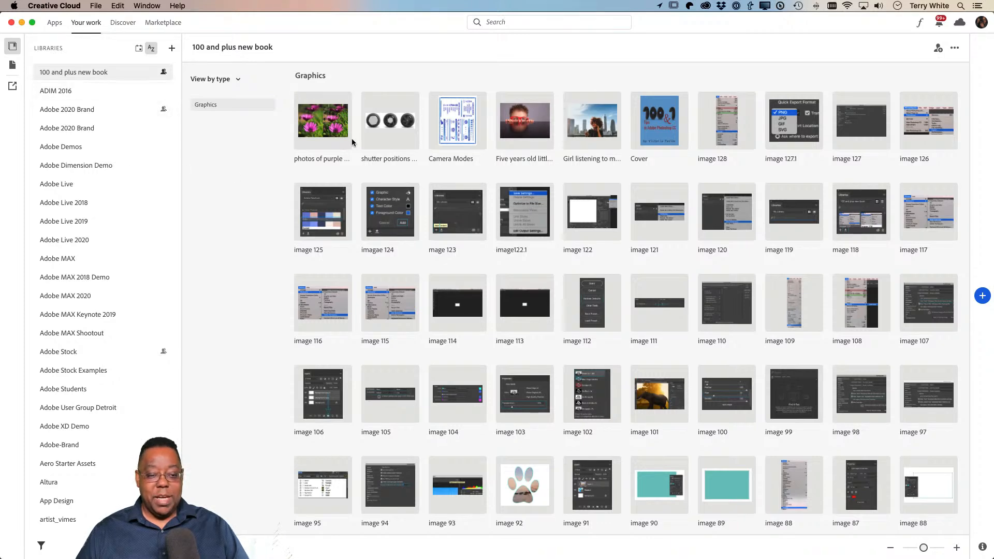
pyautogui.scroll(-20, 124, 207)
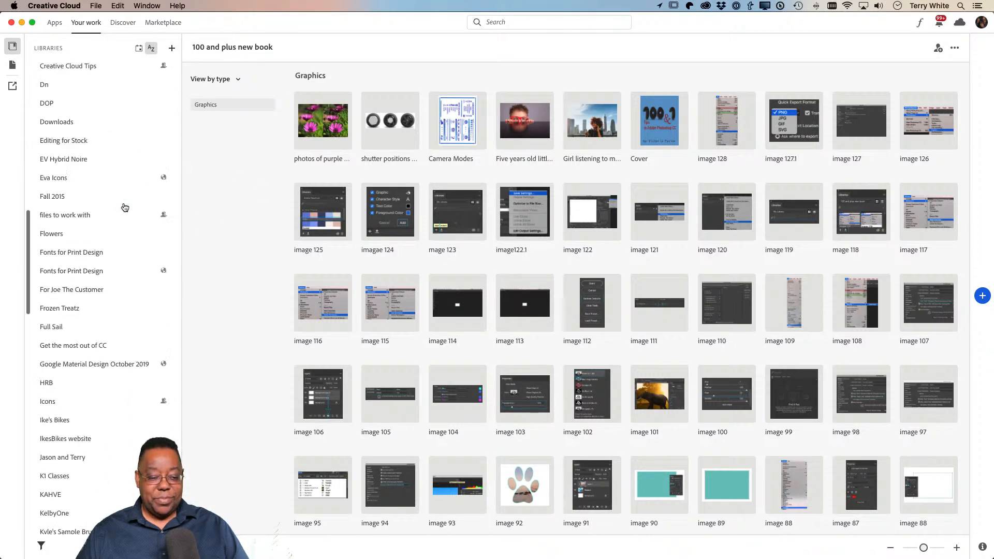
pyautogui.scroll(-20, 124, 207)
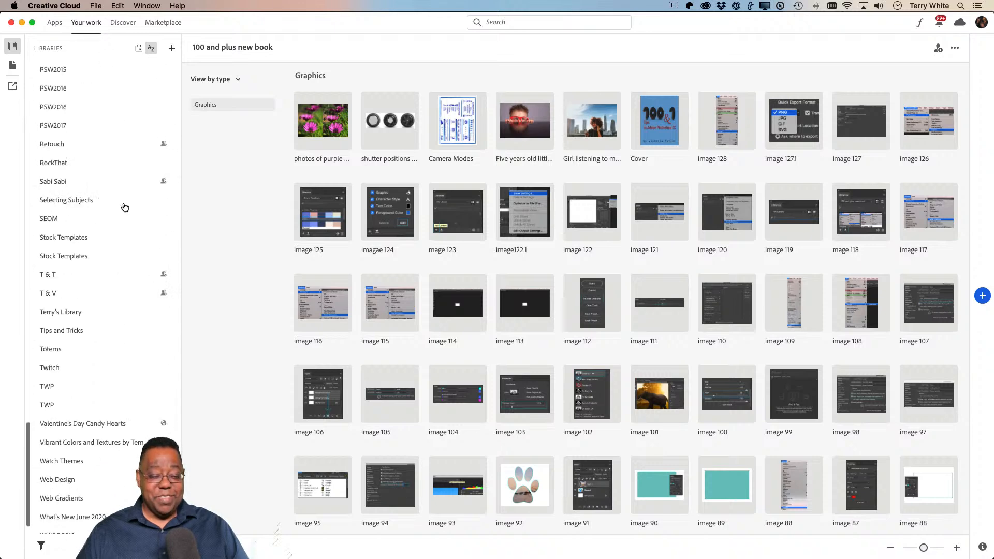
pyautogui.scroll(20, 125, 207)
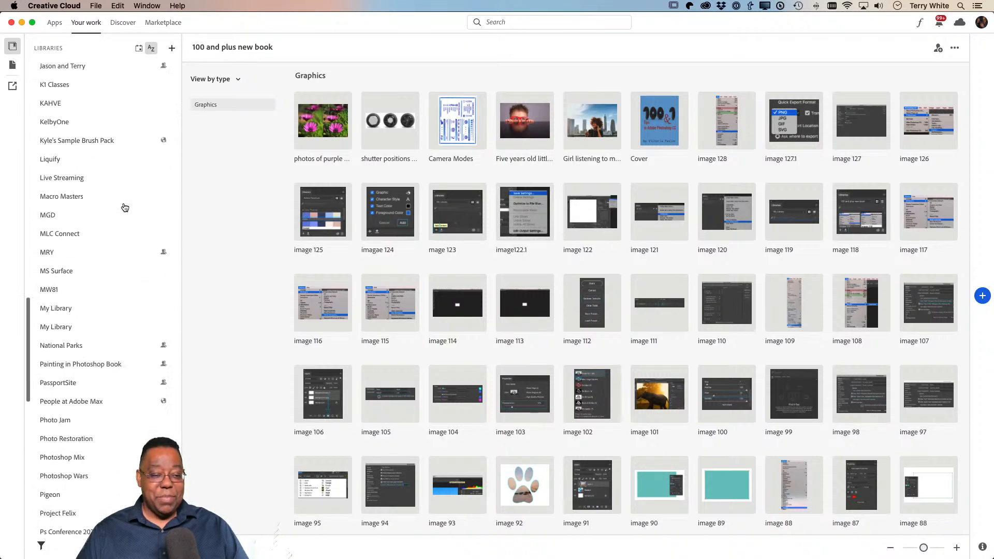
pyautogui.scroll(15, 125, 207)
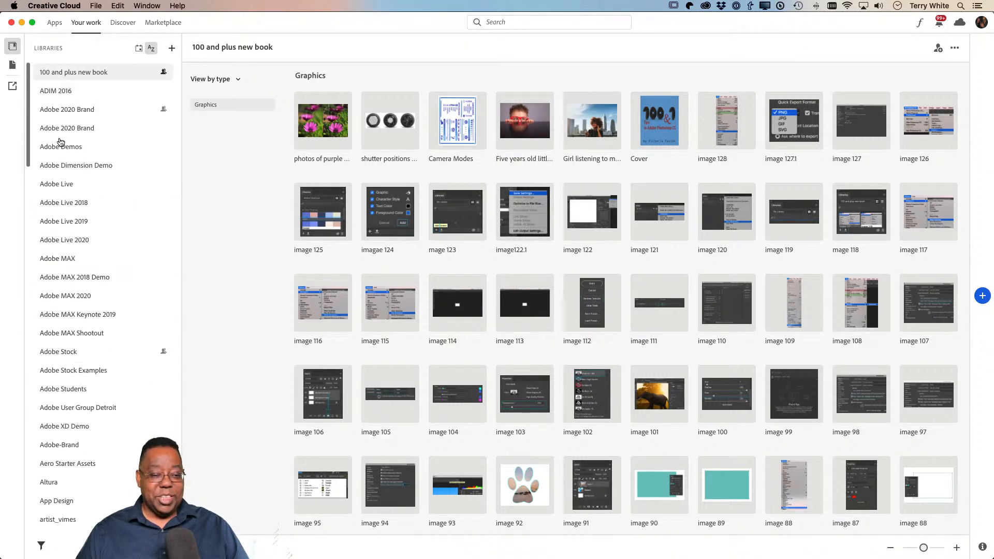
pyautogui.click(13, 66)
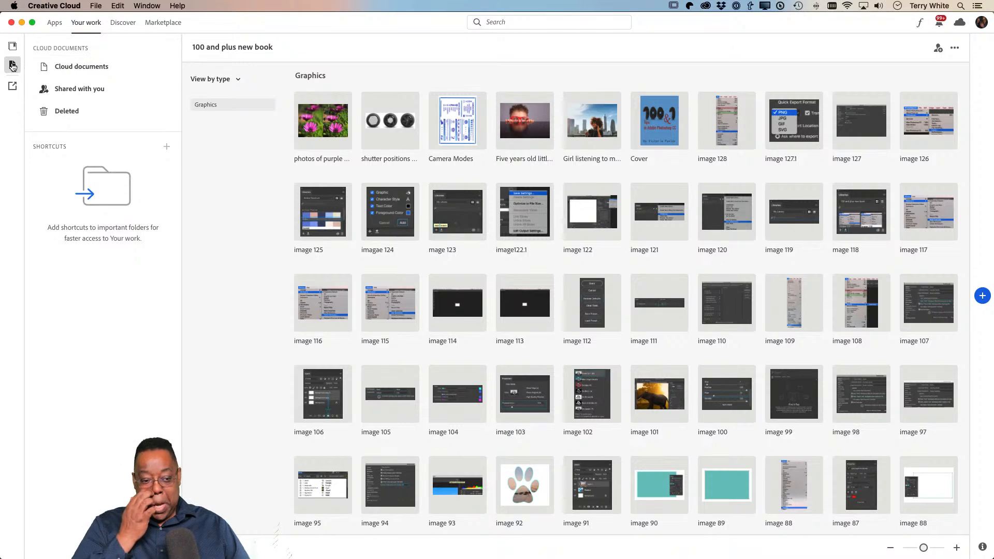
pyautogui.click(65, 71)
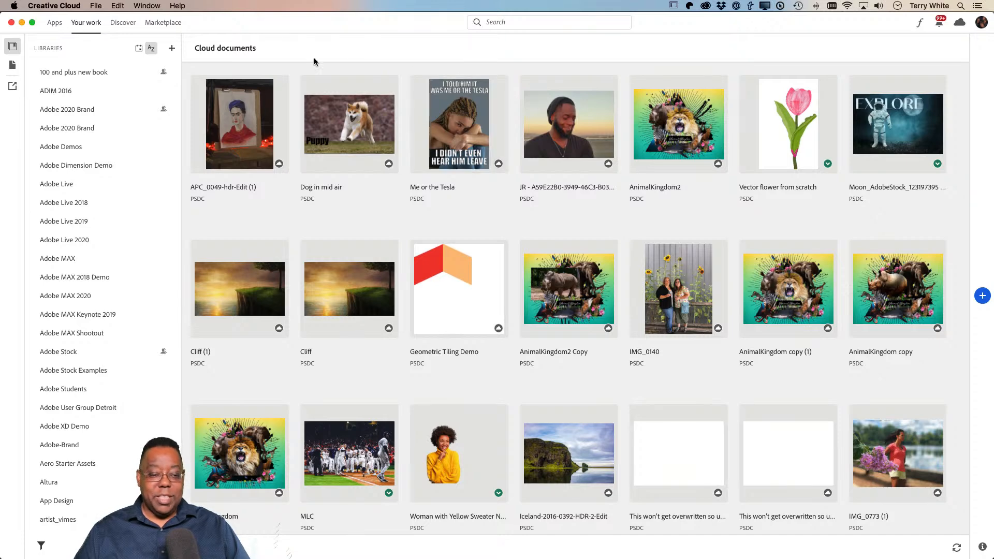
# Go to the libraries in Marketplace and follow the Adobe Colors library
pyautogui.click(172, 50)
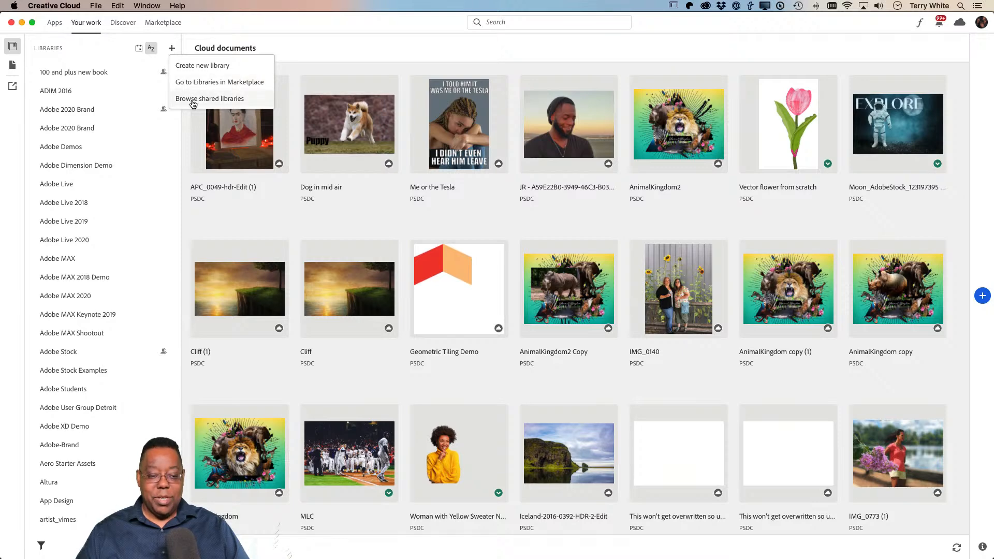
pyautogui.click(195, 84)
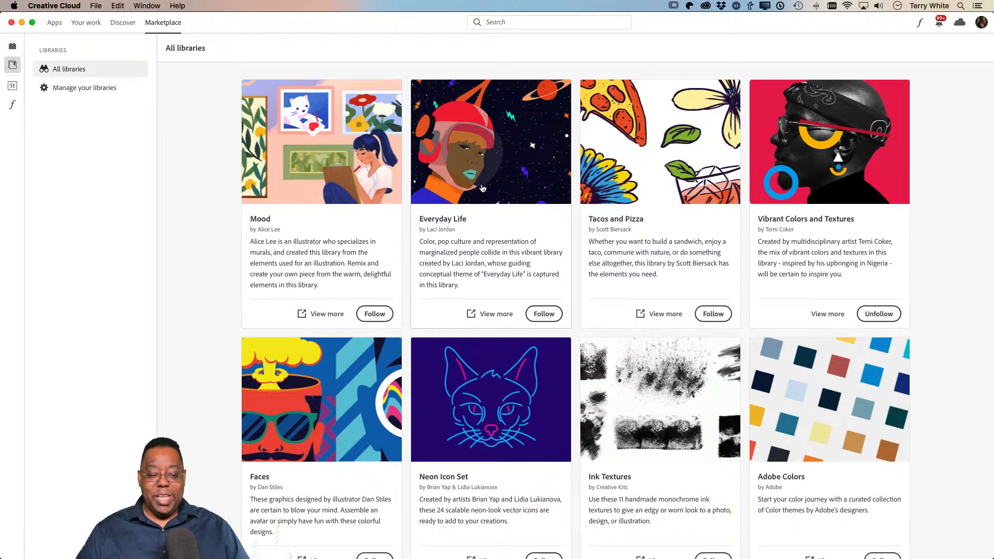
pyautogui.scroll(-5, 482, 188)
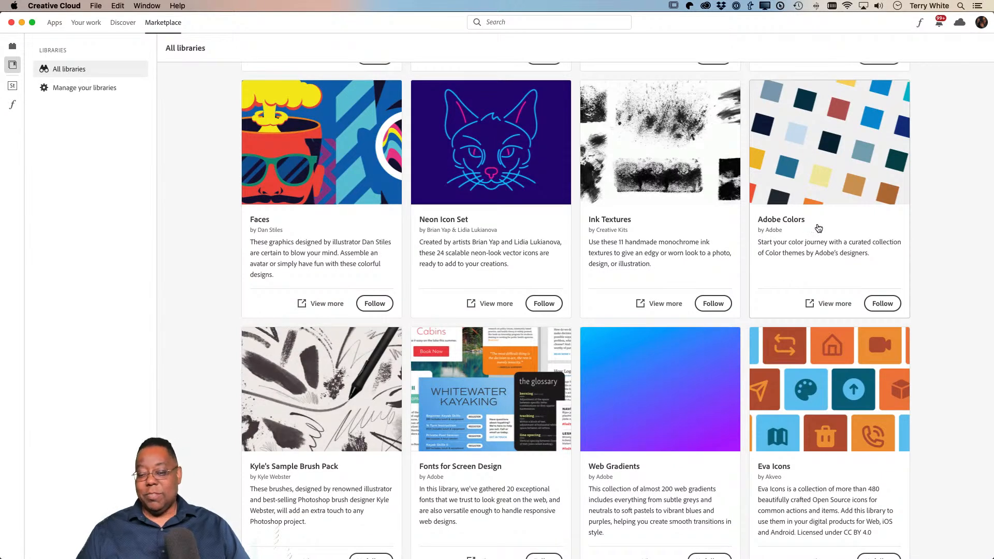
pyautogui.click(888, 305)
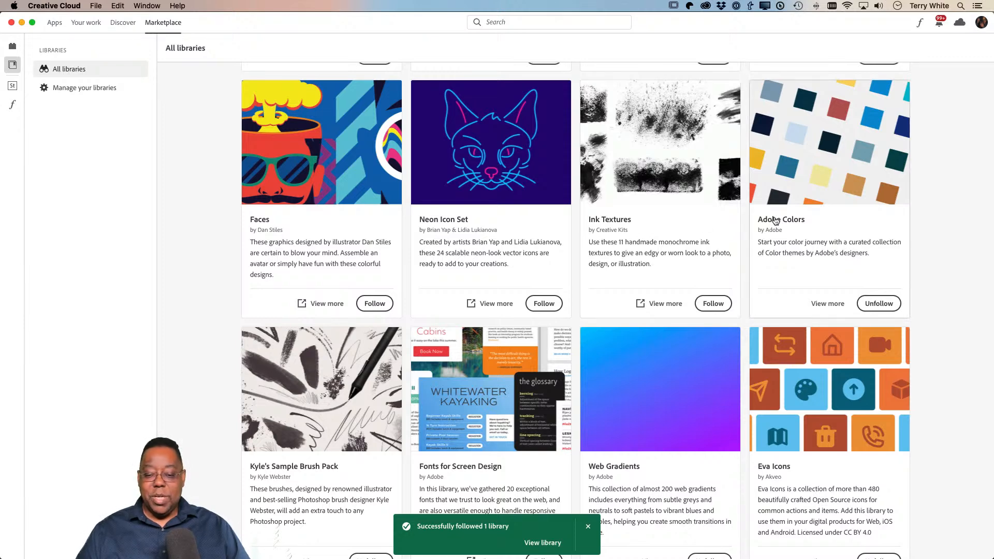
# Look through the remaining public libraries in Marketplace and follow the Ink Textures library
pyautogui.scroll(-3, 770, 219)
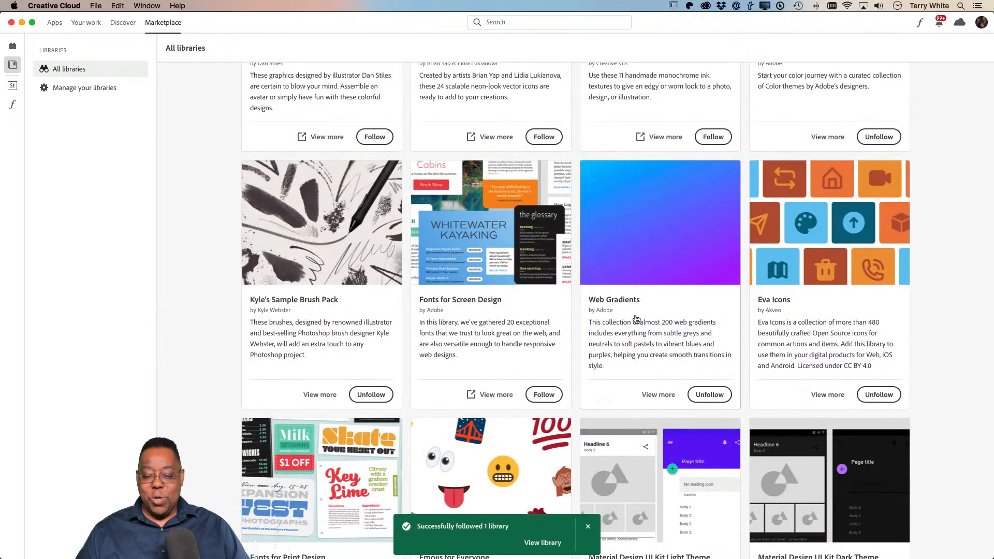
pyautogui.scroll(-6, 681, 314)
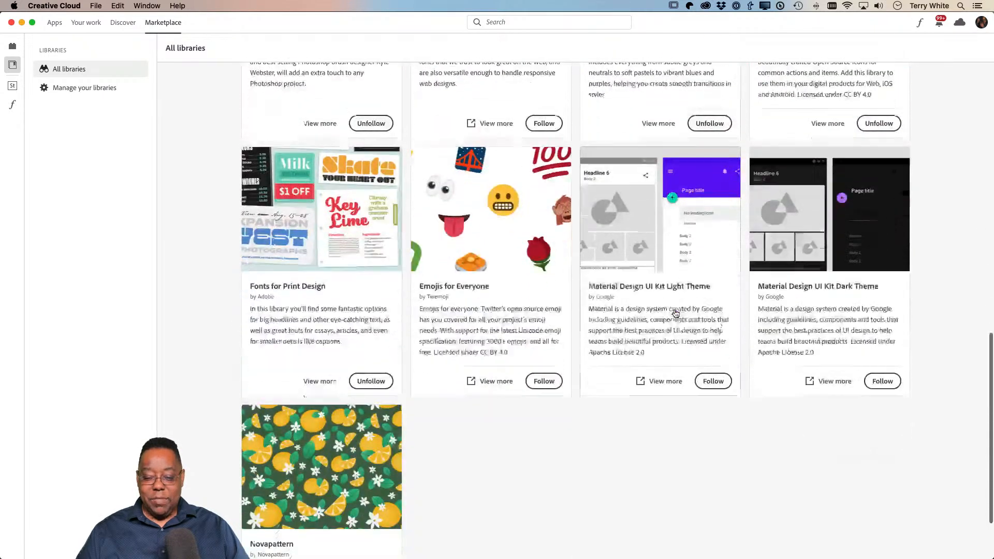
pyautogui.scroll(2, 676, 314)
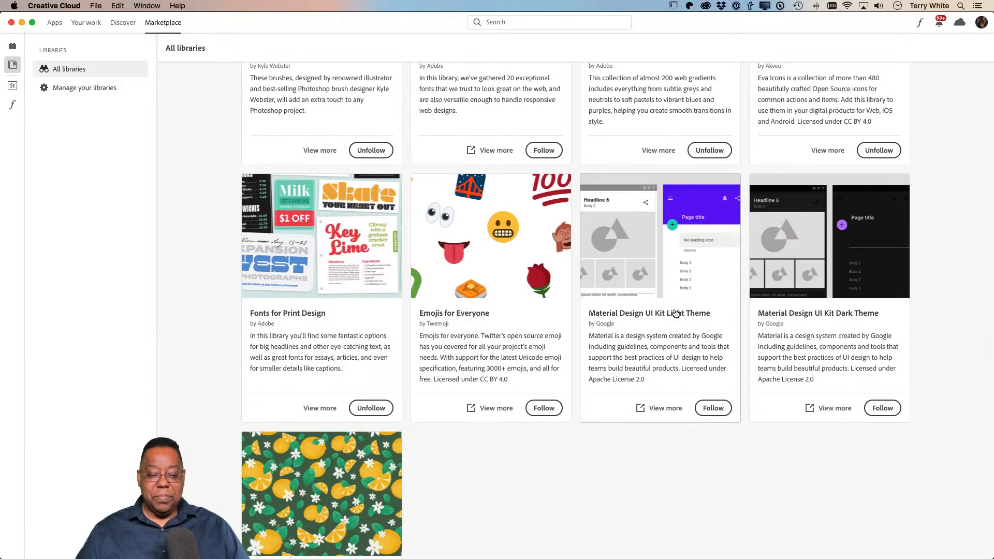
pyautogui.scroll(1, 676, 314)
pyautogui.scroll(4, 676, 314)
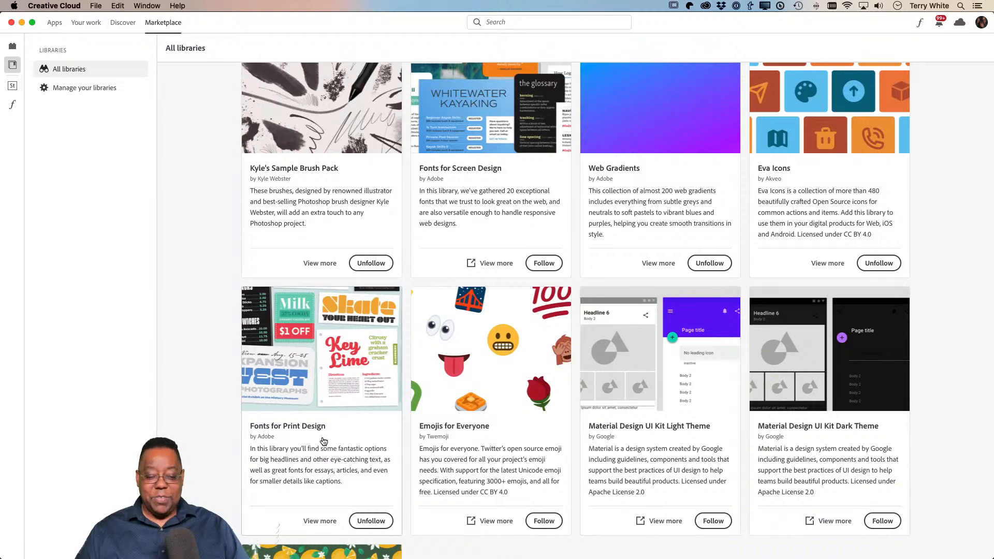
pyautogui.scroll(15, 376, 431)
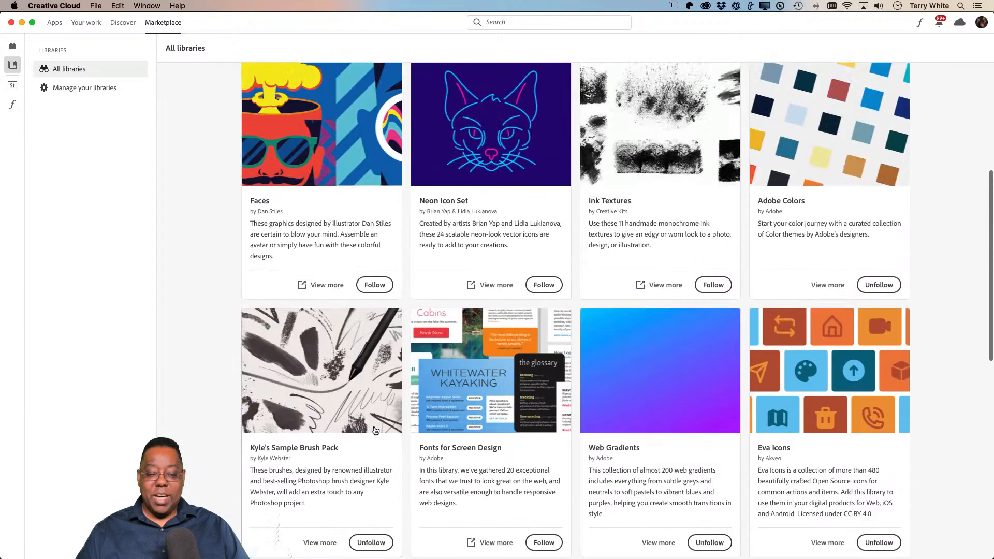
pyautogui.scroll(6, 375, 431)
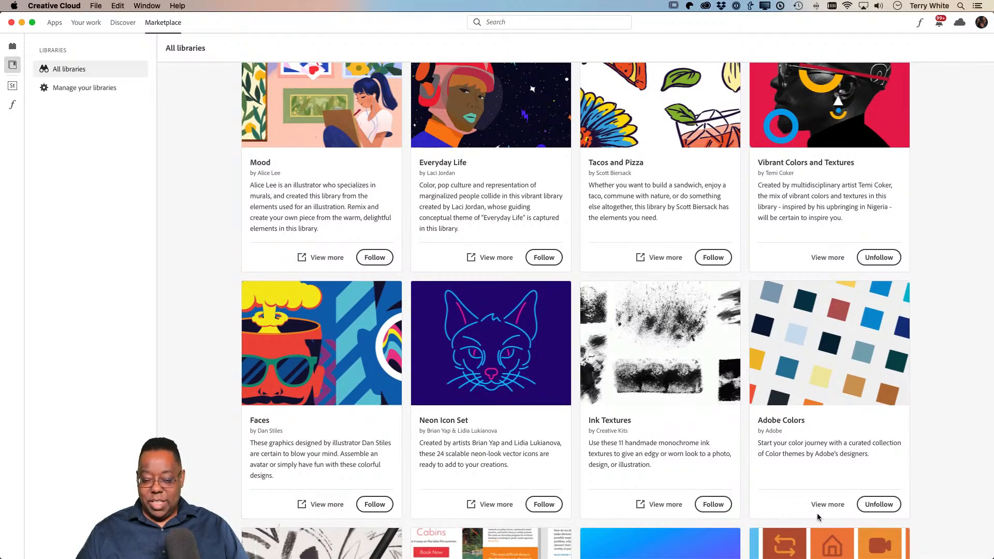
pyautogui.click(713, 505)
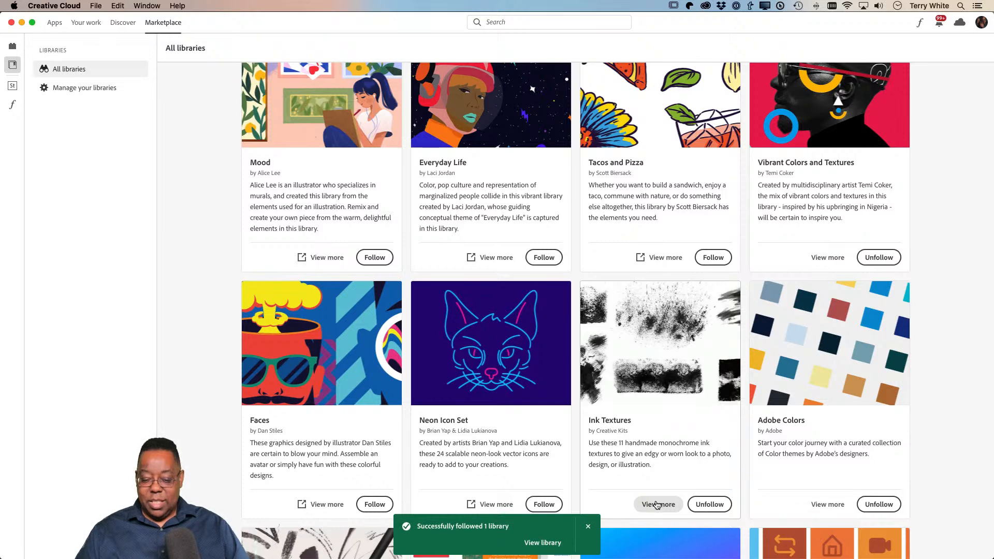
# Go to the followed libraries in Your work and view the contents of the Ink Textures library
pyautogui.click(657, 504)
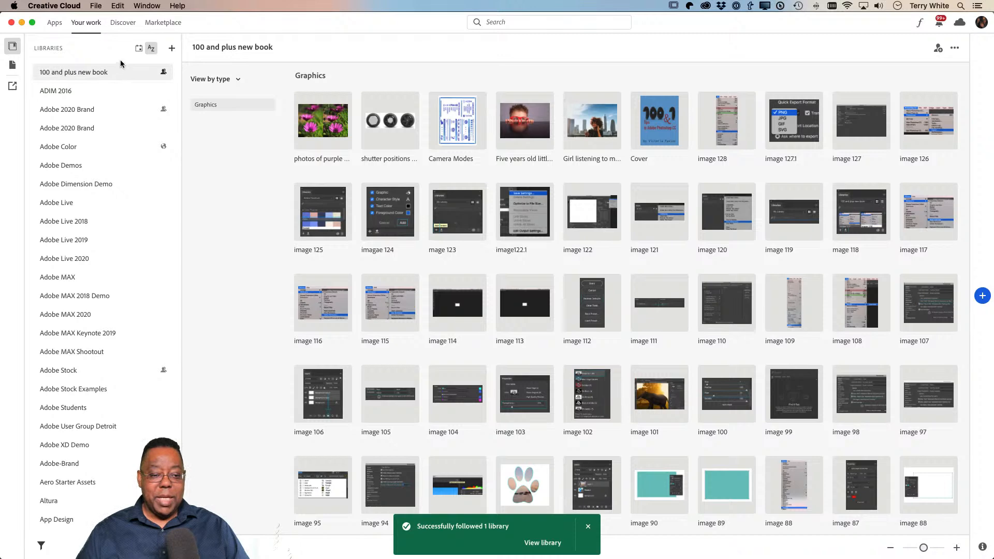
pyautogui.scroll(-10, 104, 251)
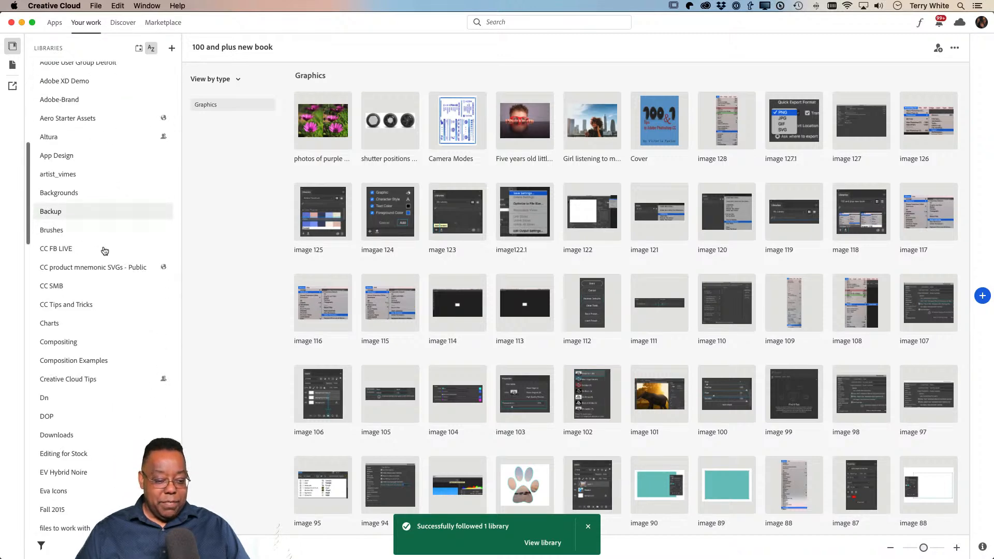
pyautogui.scroll(-5, 105, 251)
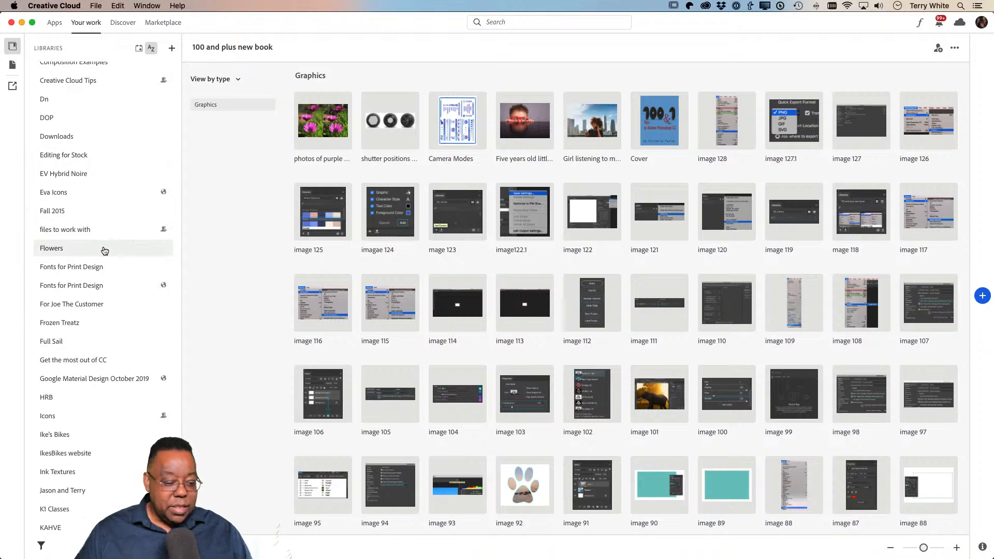
pyautogui.click(71, 473)
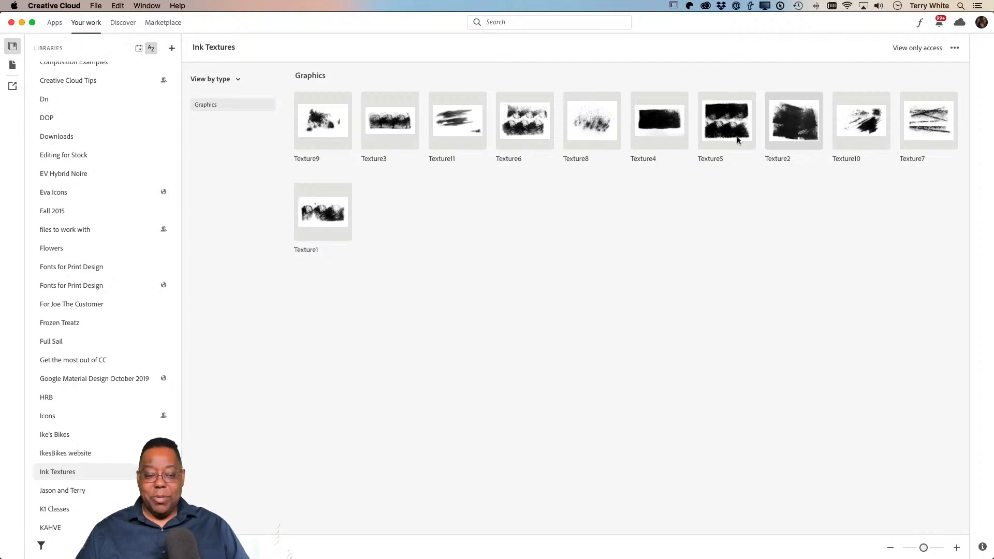
# Display the Adobe Color library from the list of libraries
pyautogui.scroll(5, 114, 238)
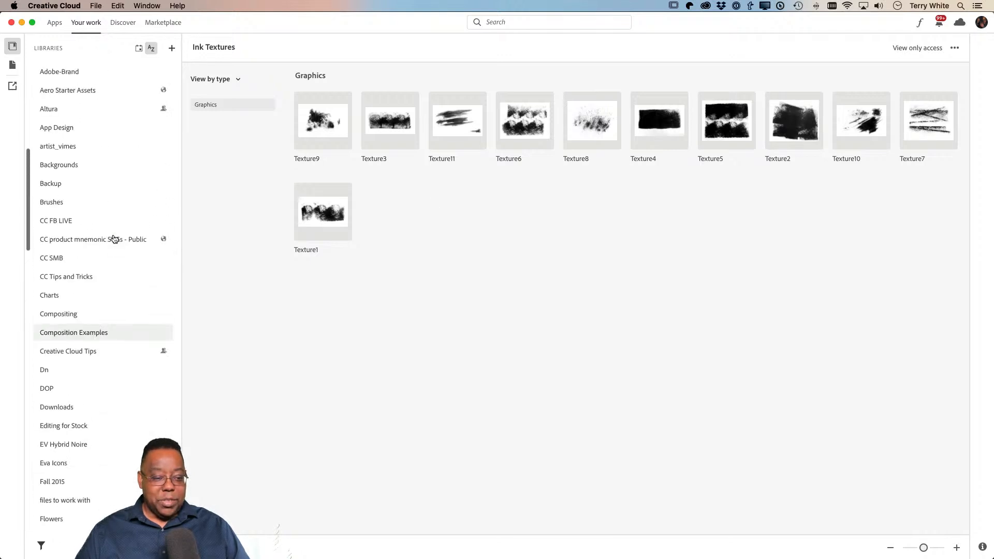
pyautogui.scroll(2, 106, 230)
pyautogui.scroll(5, 108, 232)
pyautogui.scroll(2, 108, 231)
pyautogui.click(61, 146)
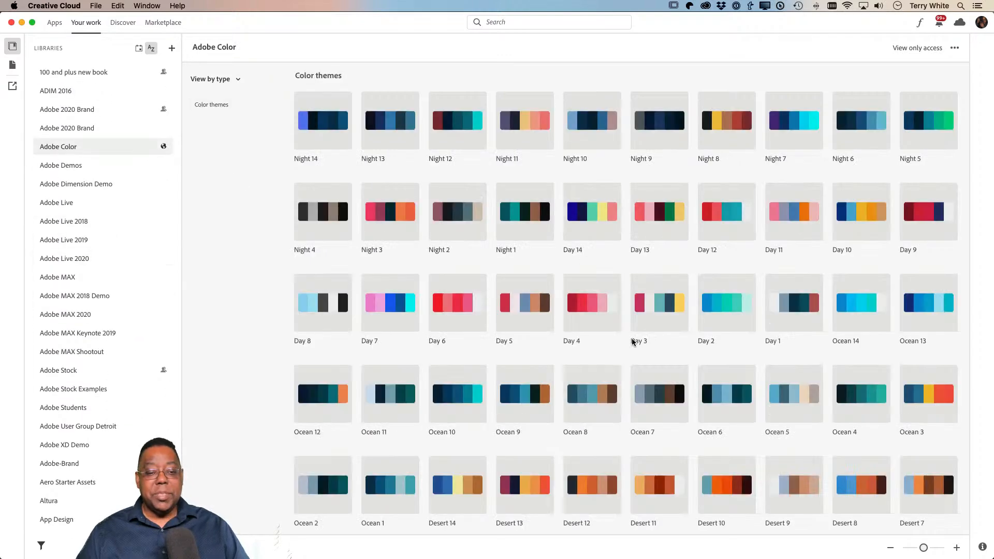
# Examine the library's color themes down to the last row, selecting the pink-to-purple analogous theme, and return to the first themes
pyautogui.scroll(-15, 634, 339)
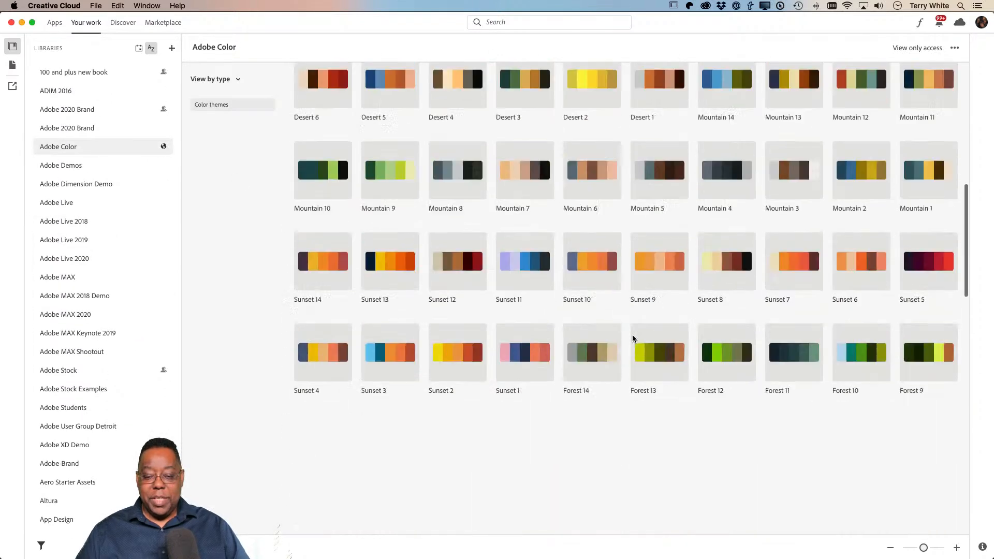
pyautogui.scroll(-10, 634, 339)
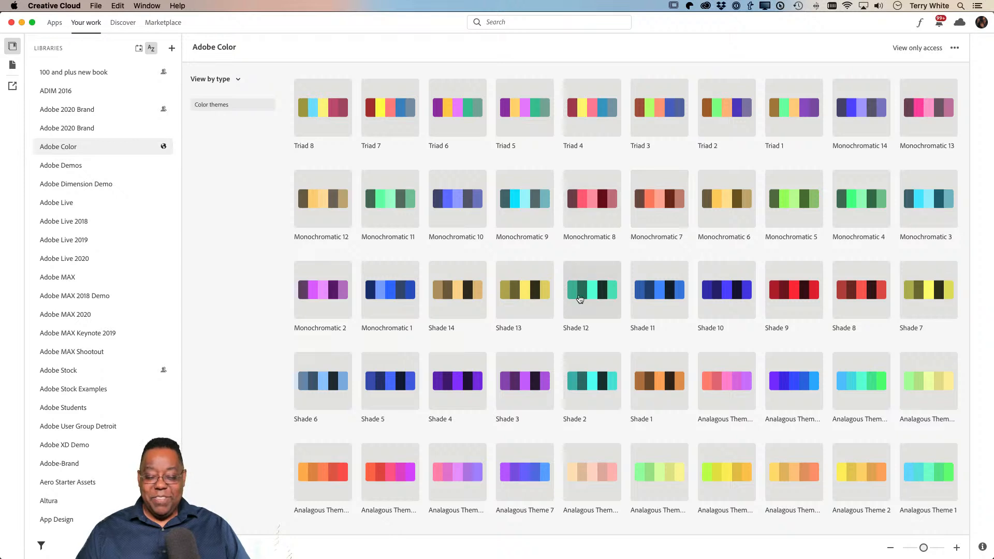
pyautogui.click(456, 476)
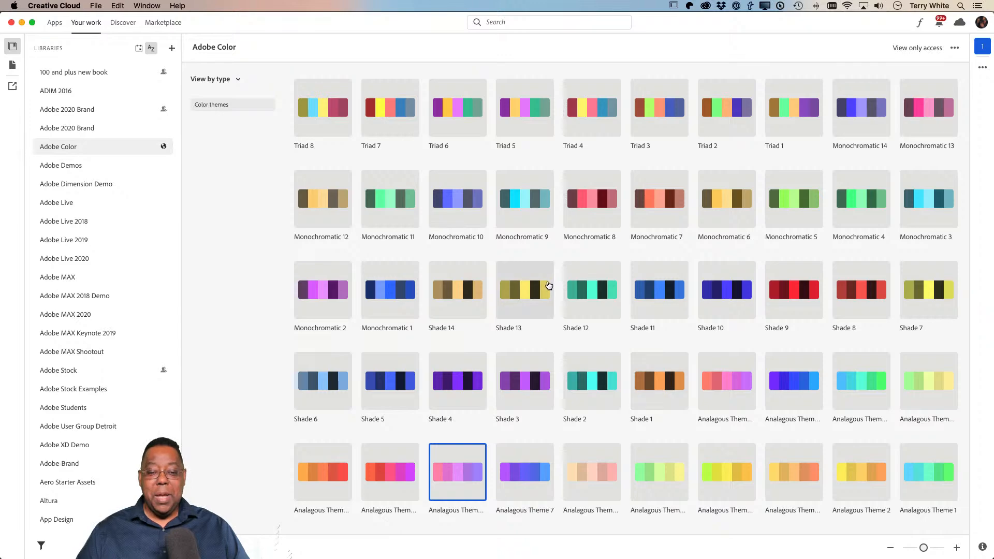
pyautogui.scroll(-10, 570, 259)
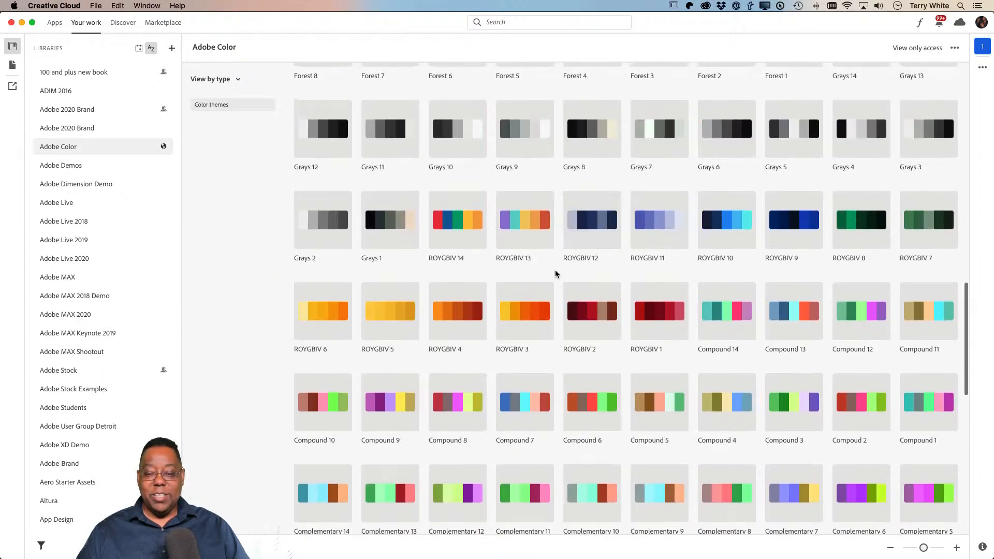
pyautogui.scroll(8, 555, 270)
pyautogui.scroll(10, 556, 274)
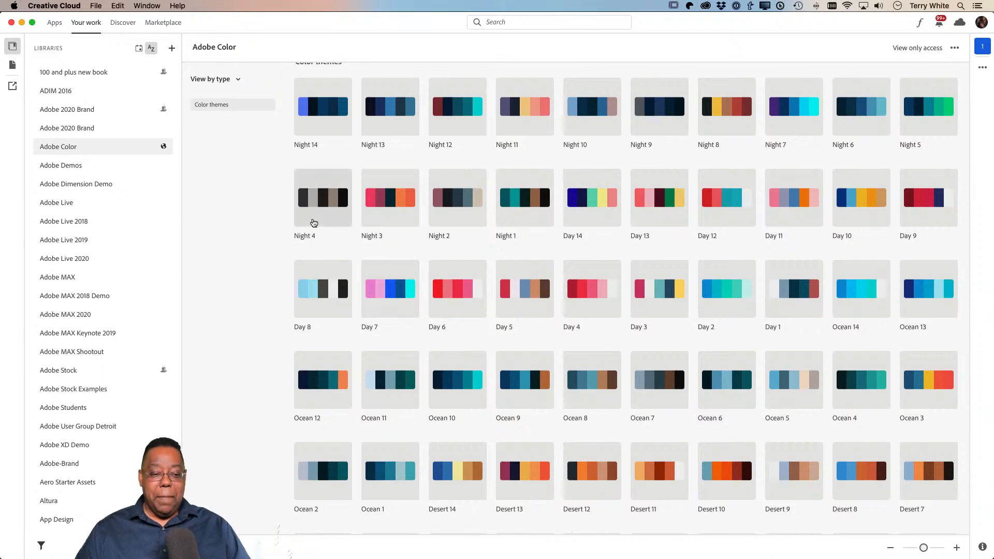
# Show all plugins in Marketplace and look through the free, paid and Adobe Exchange offerings
pyautogui.click(155, 22)
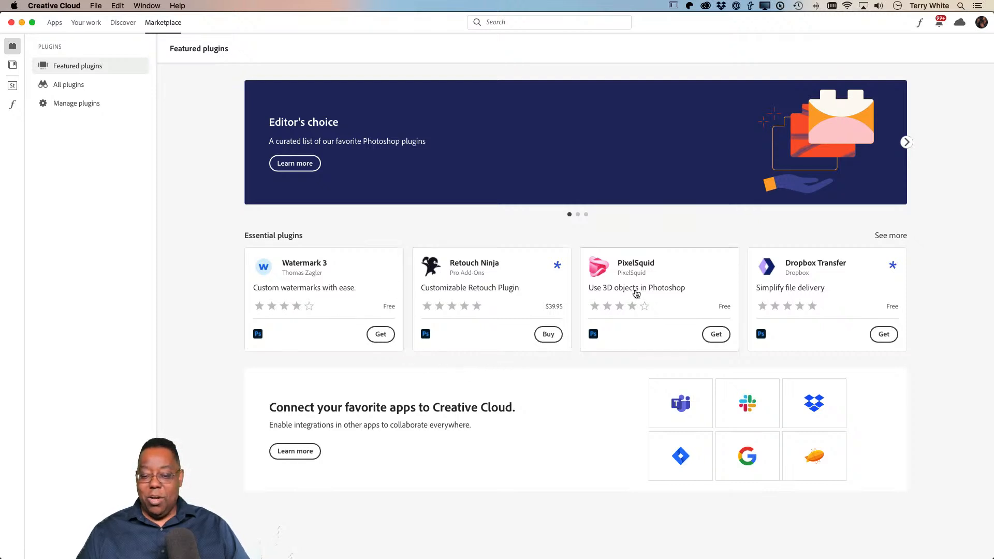
pyautogui.click(78, 84)
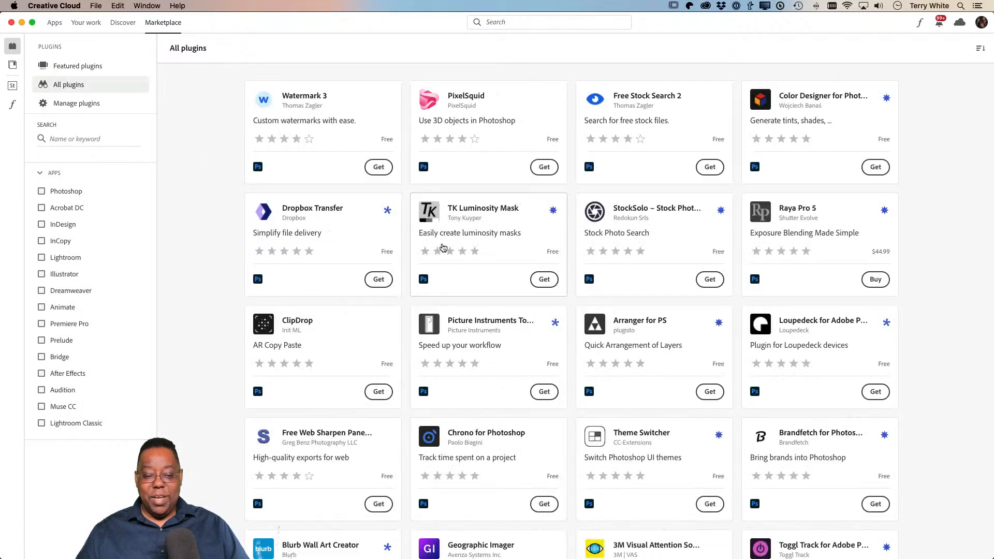
pyautogui.scroll(-10, 464, 249)
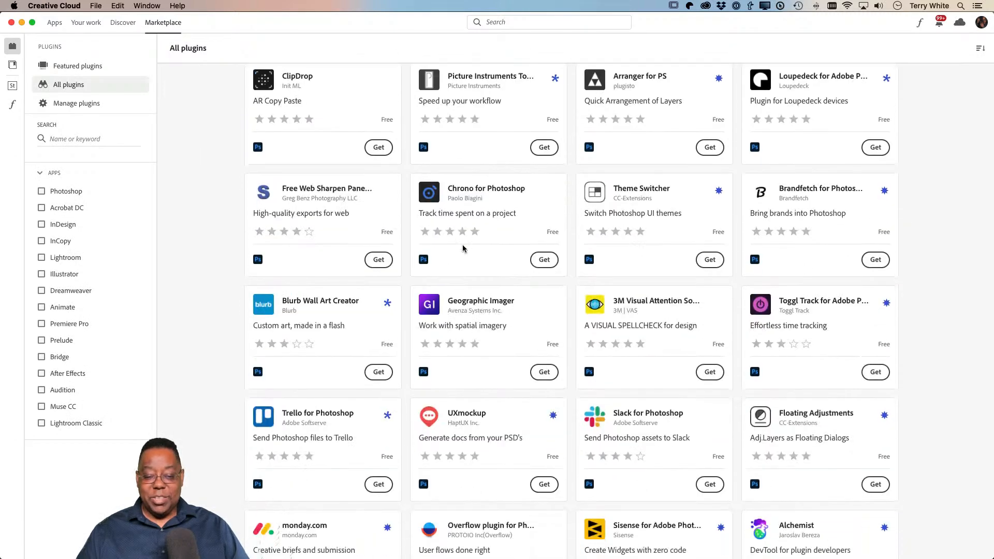
pyautogui.scroll(-5, 463, 249)
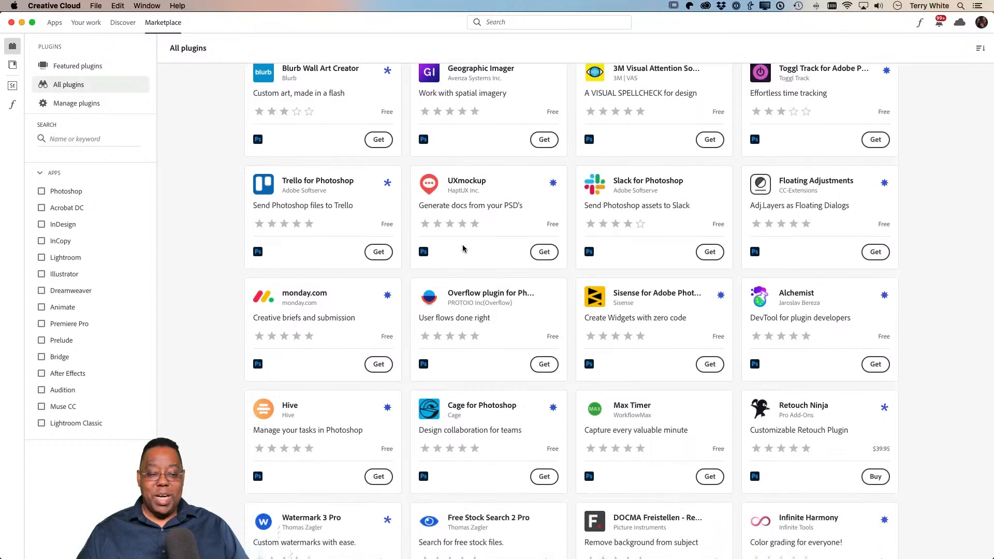
pyautogui.scroll(-8, 463, 248)
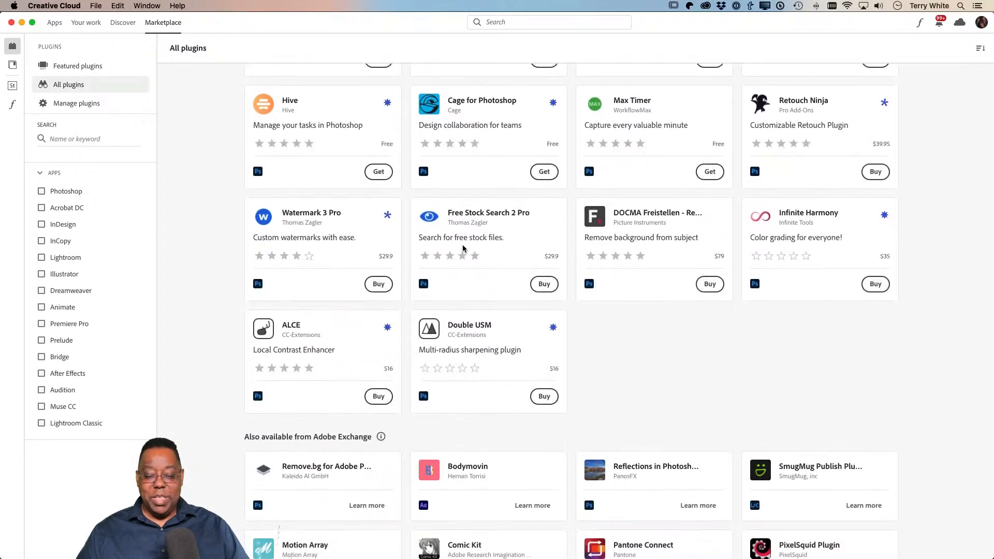
pyautogui.scroll(15, 462, 249)
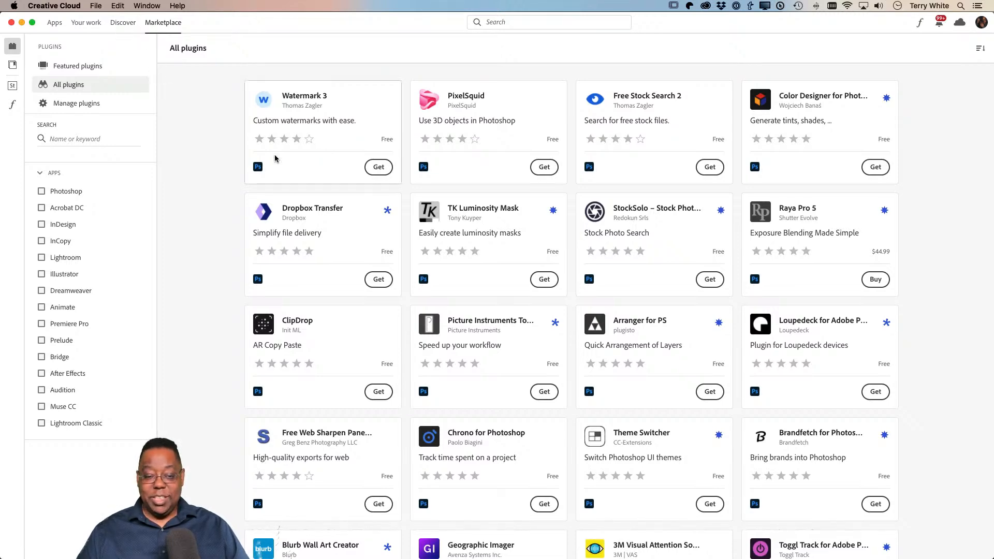
pyautogui.scroll(-8, 275, 158)
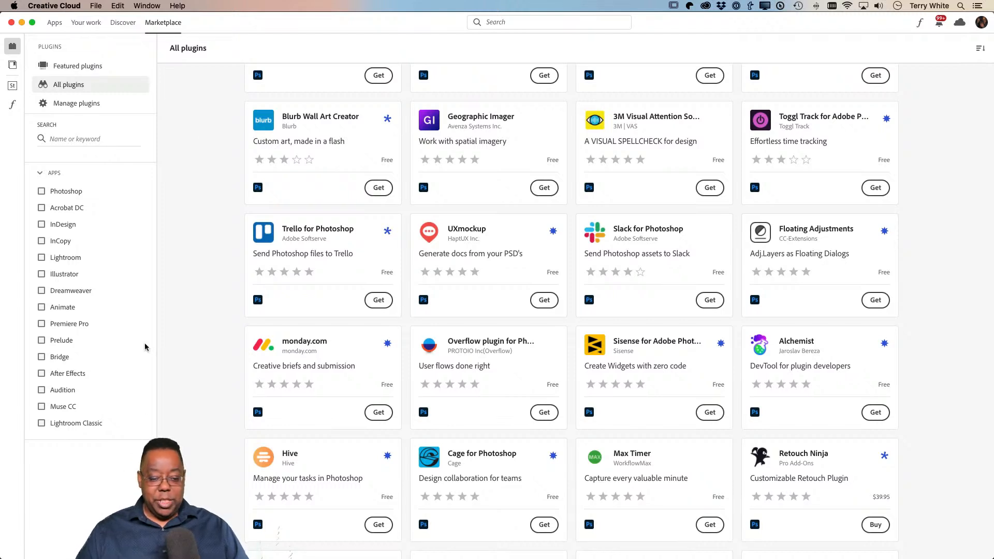
pyautogui.moveTo(246, 557)
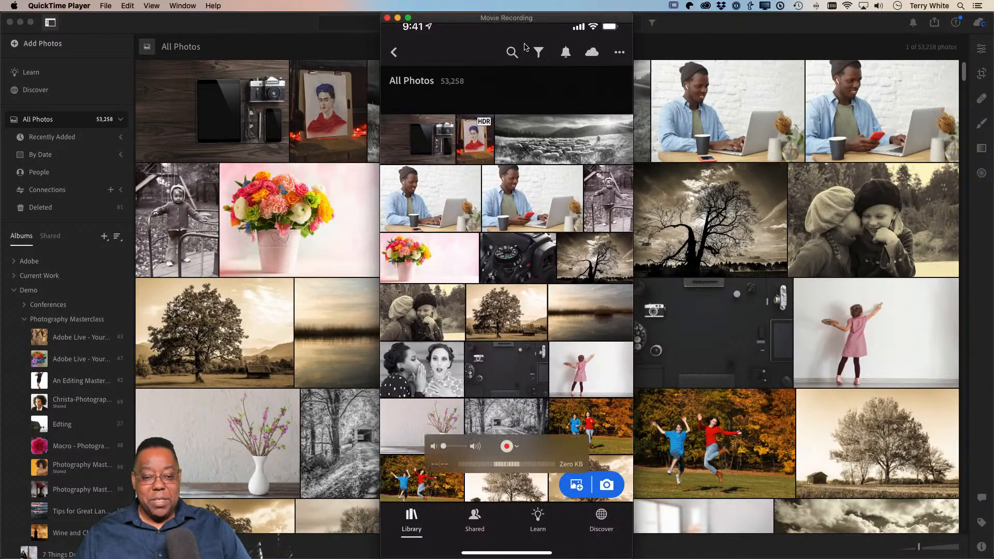
pyautogui.moveTo(512, 23); pyautogui.dragTo(614, 24)
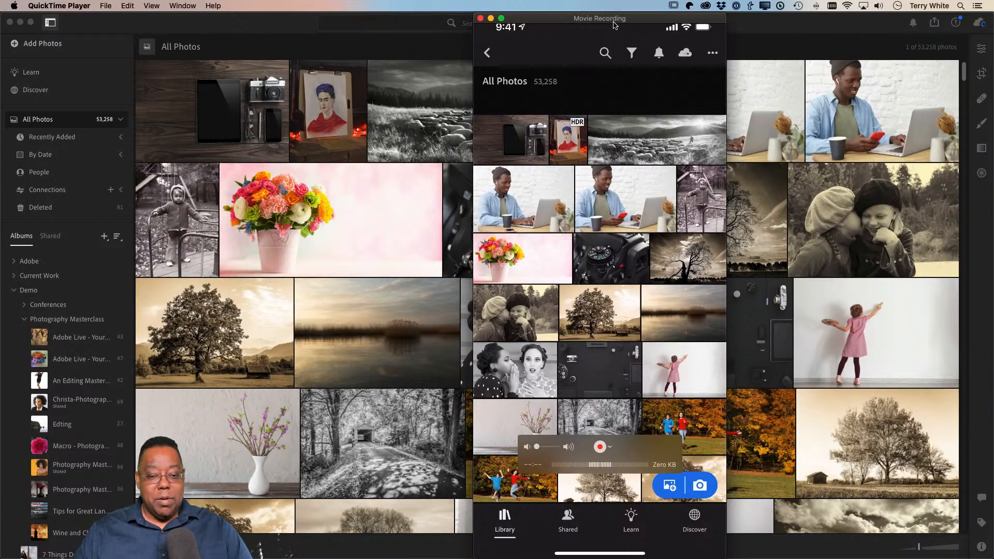
pyautogui.click(49, 6)
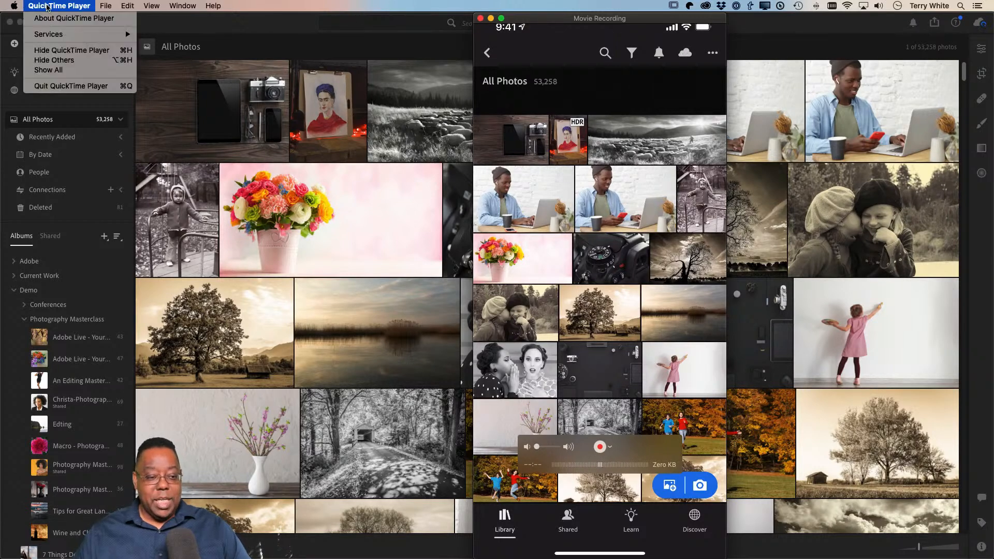
pyautogui.click(57, 60)
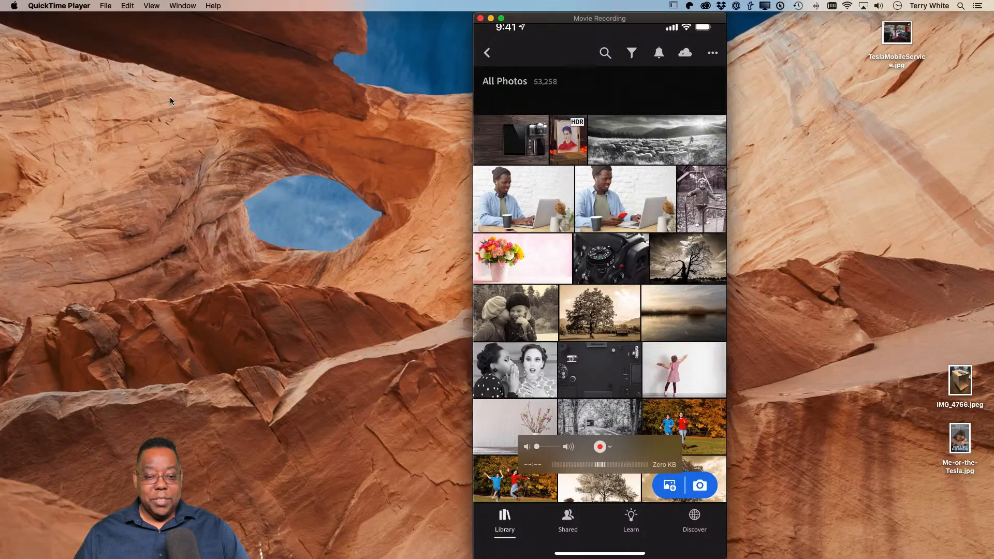
pyautogui.moveTo(620, 19); pyautogui.dragTo(579, 19)
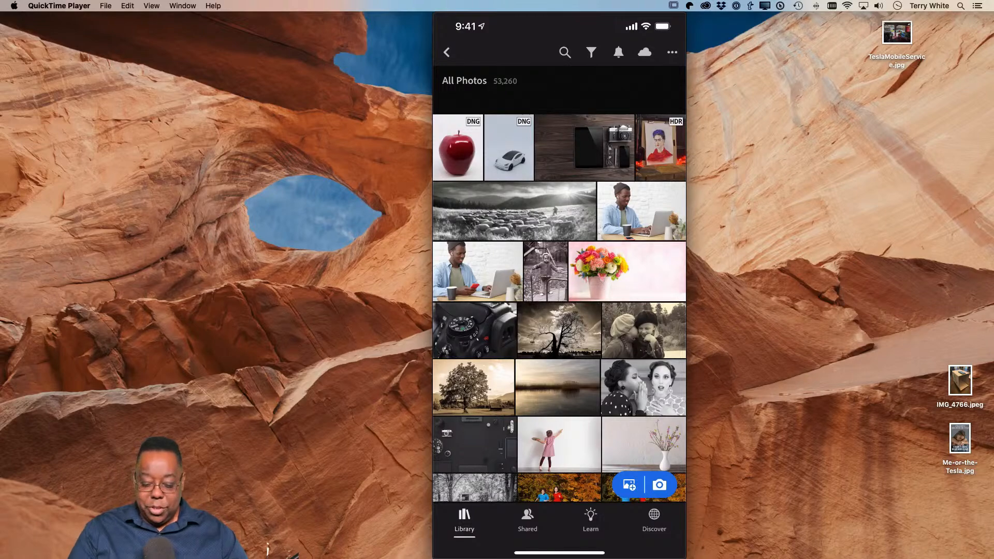
pyautogui.click(644, 52)
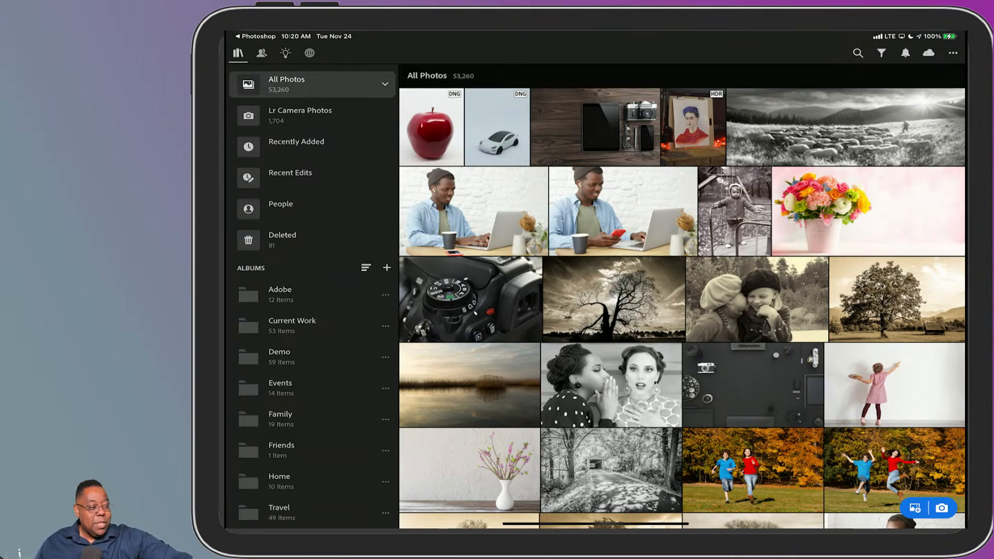
# In Lightroom on the iPad, open the toy car photo and set its white balance by sampling the white surface below the car
pyautogui.click(498, 127)
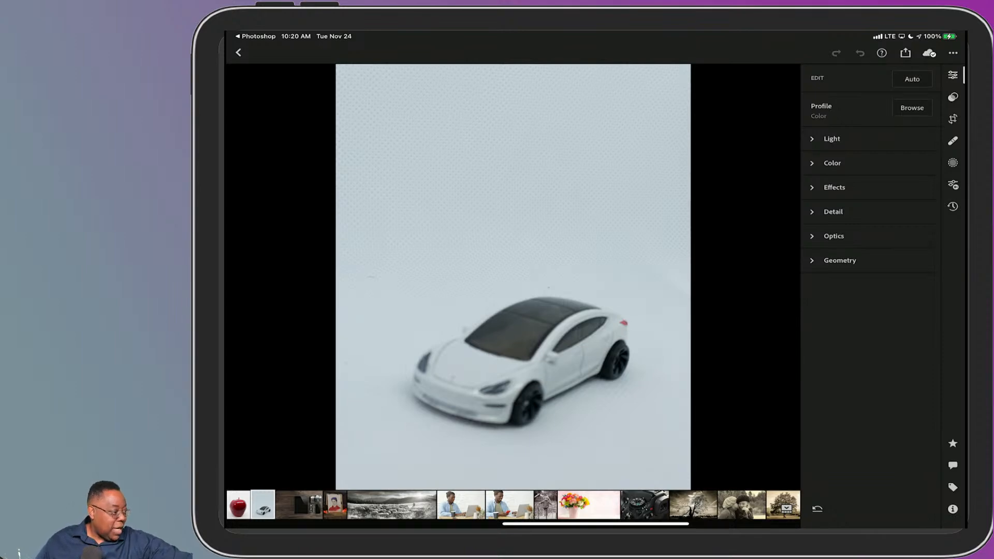
pyautogui.click(833, 163)
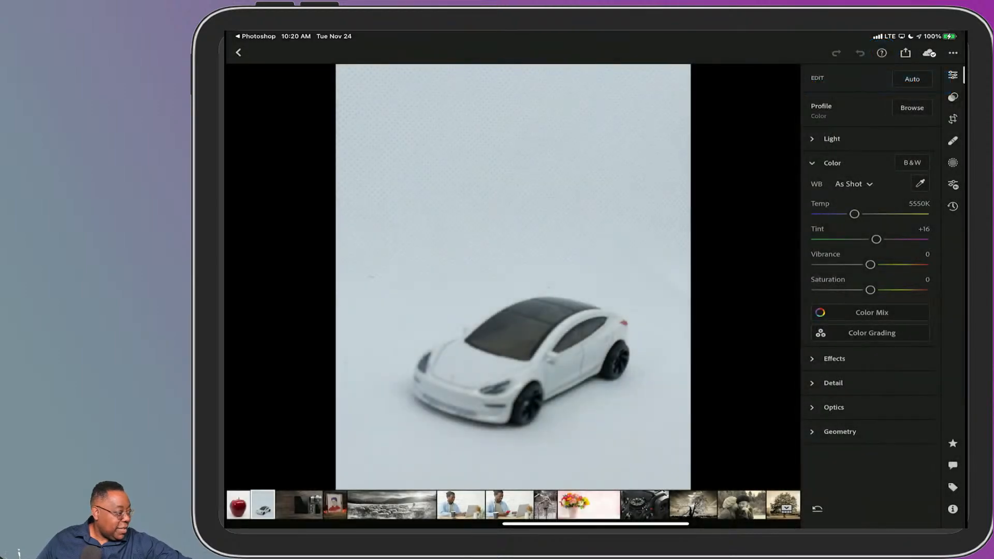
pyautogui.click(920, 184)
pyautogui.moveTo(513, 276); pyautogui.dragTo(550, 454)
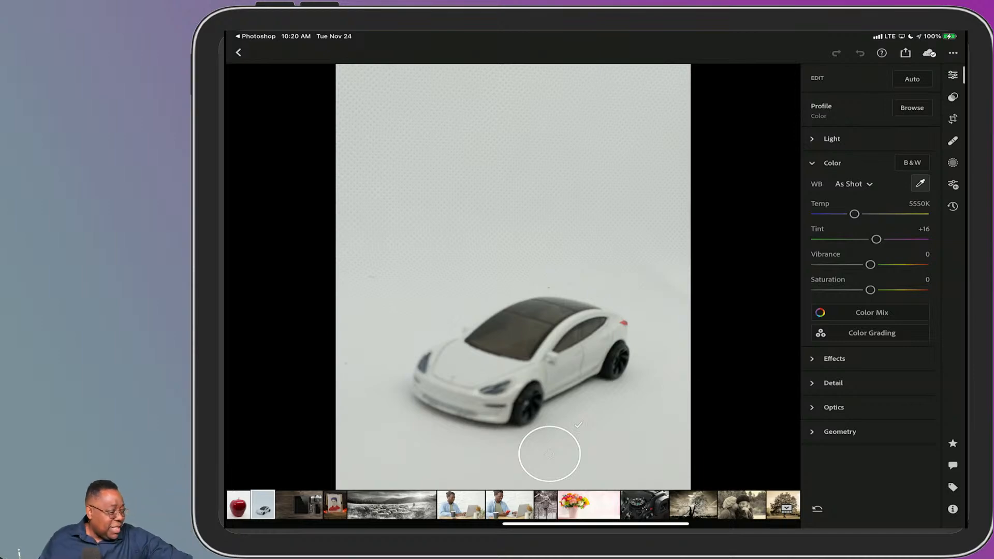
pyautogui.click(578, 425)
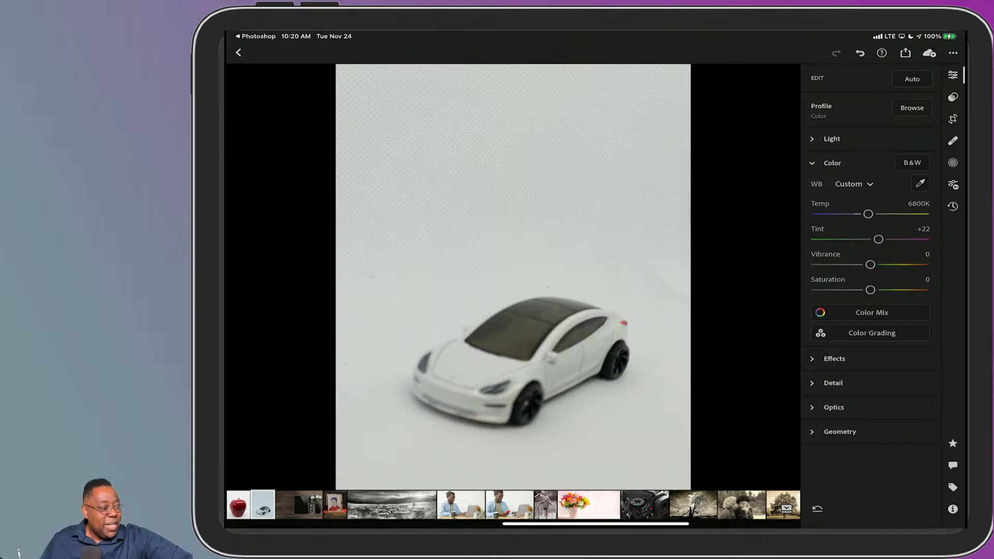
# Return the iPad to the photo library and capture new toy car photos with Lightroom's camera on the phone
pyautogui.click(238, 53)
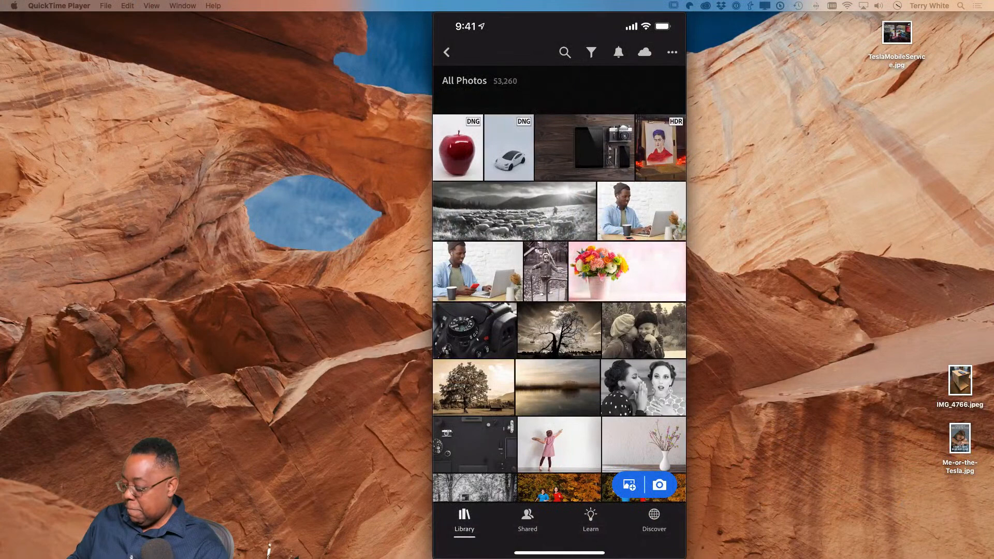
pyautogui.click(659, 485)
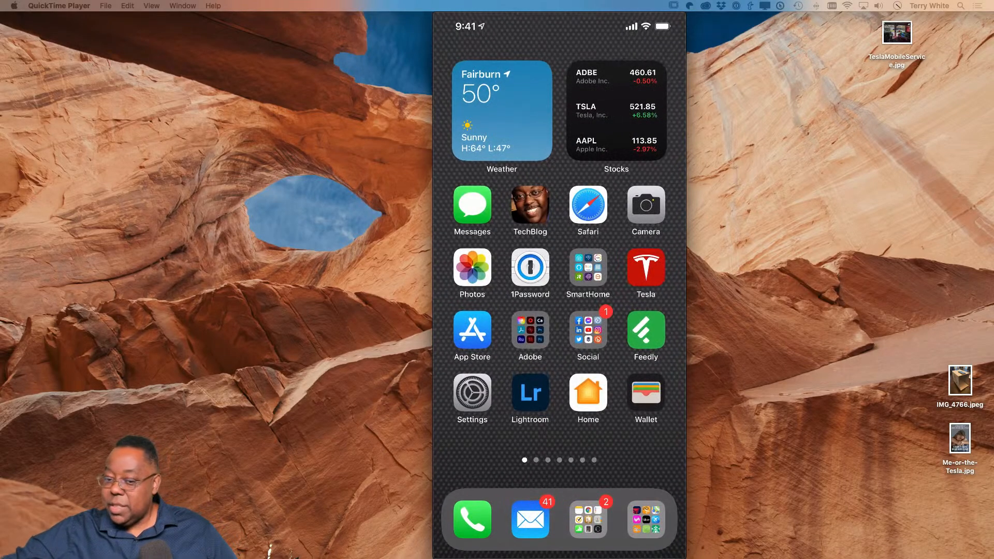
pyautogui.press('super+Tab')
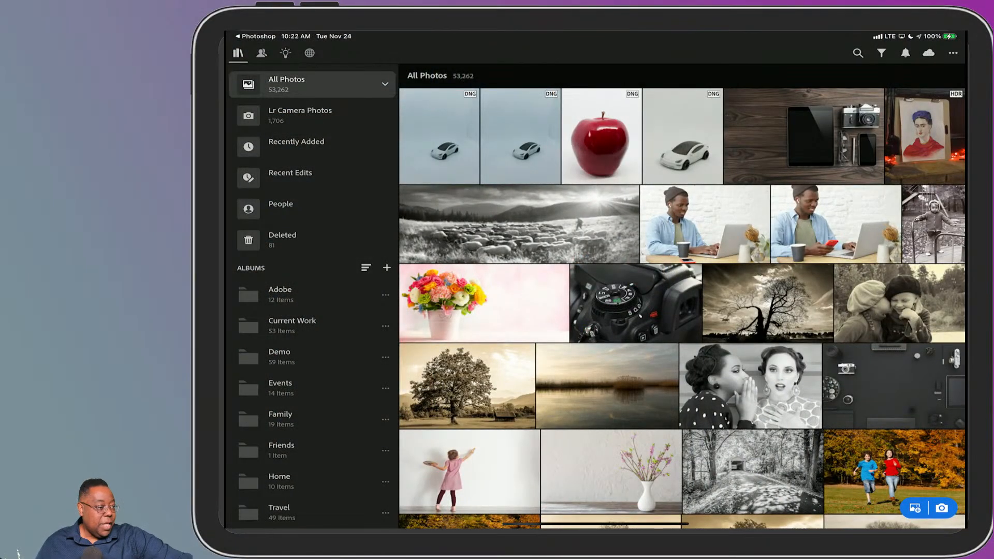
# Open the newest toy car photo on the iPad, set its white balance from the white surface beside the car and apply Auto adjustments
pyautogui.click(440, 136)
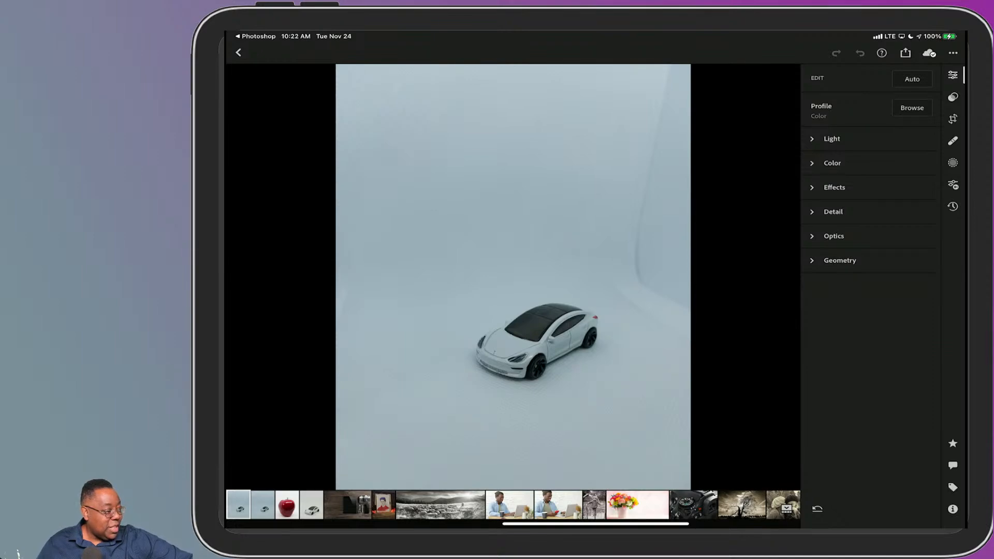
pyautogui.click(833, 163)
pyautogui.click(920, 184)
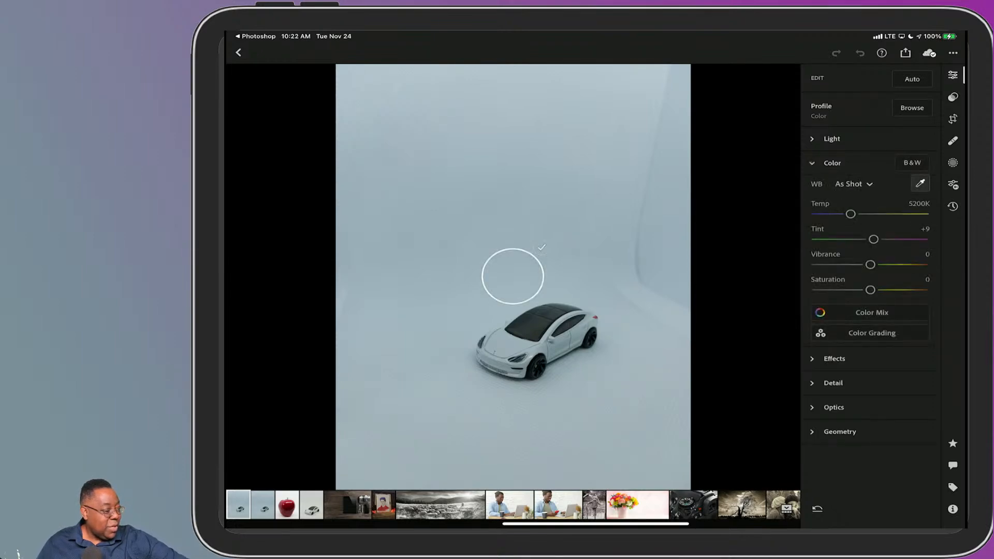
pyautogui.moveTo(513, 276); pyautogui.dragTo(593, 385)
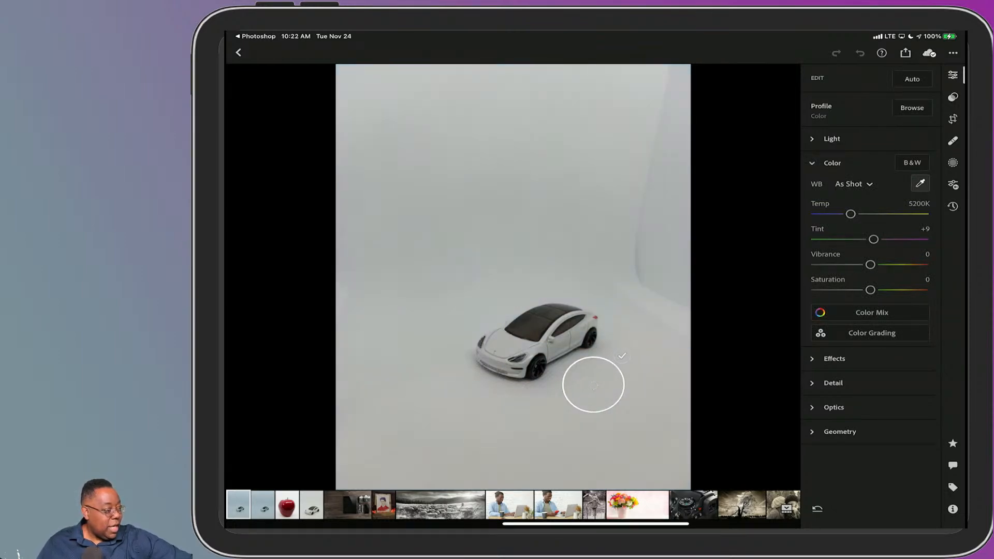
pyautogui.click(622, 356)
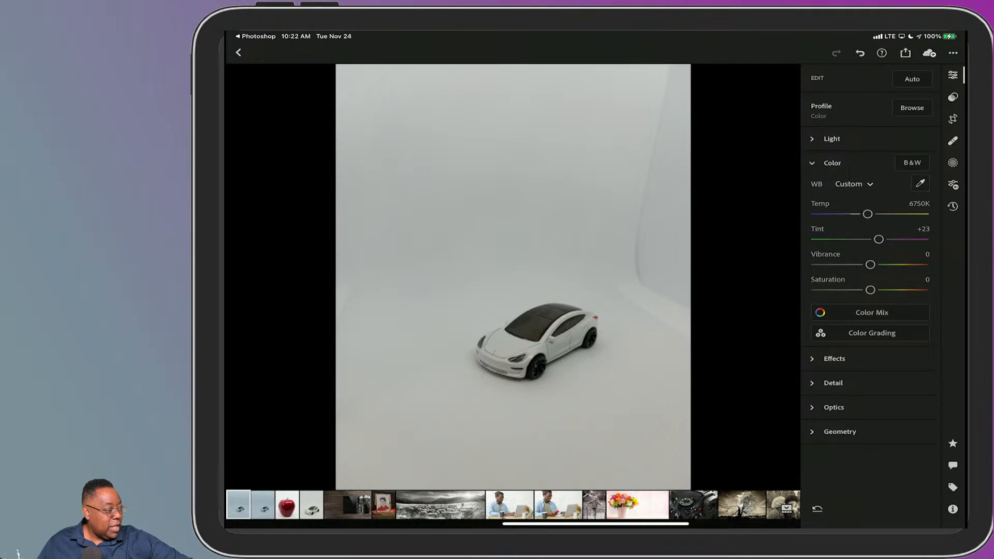
pyautogui.click(912, 78)
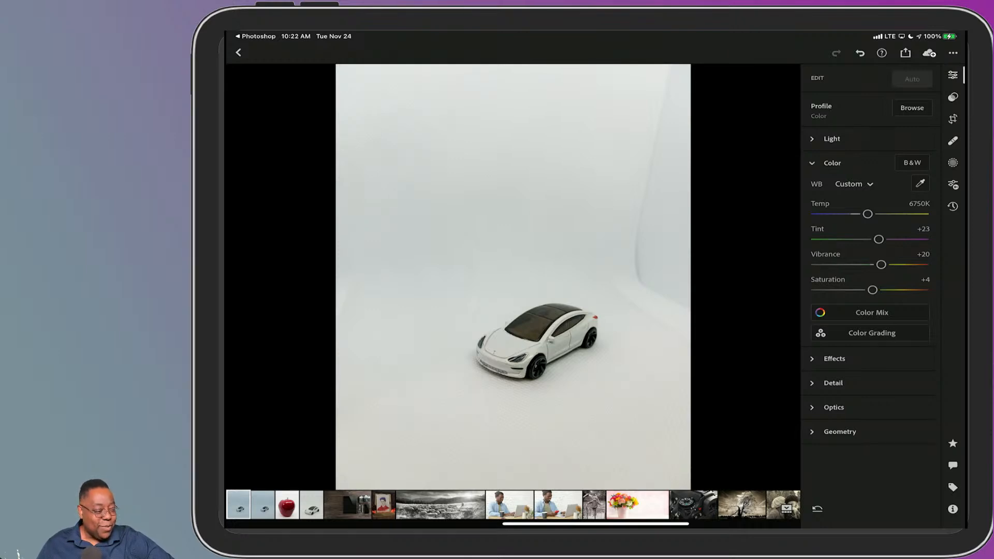
# Crop the toy car photo to a 1 × 1 square framed closely around the car, leaving more empty space in front of it
pyautogui.click(953, 119)
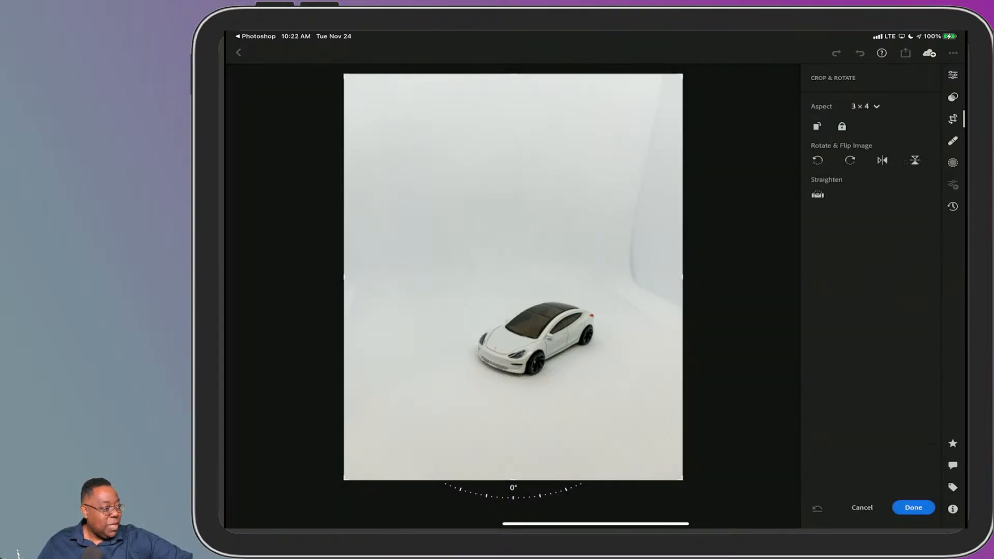
pyautogui.click(865, 106)
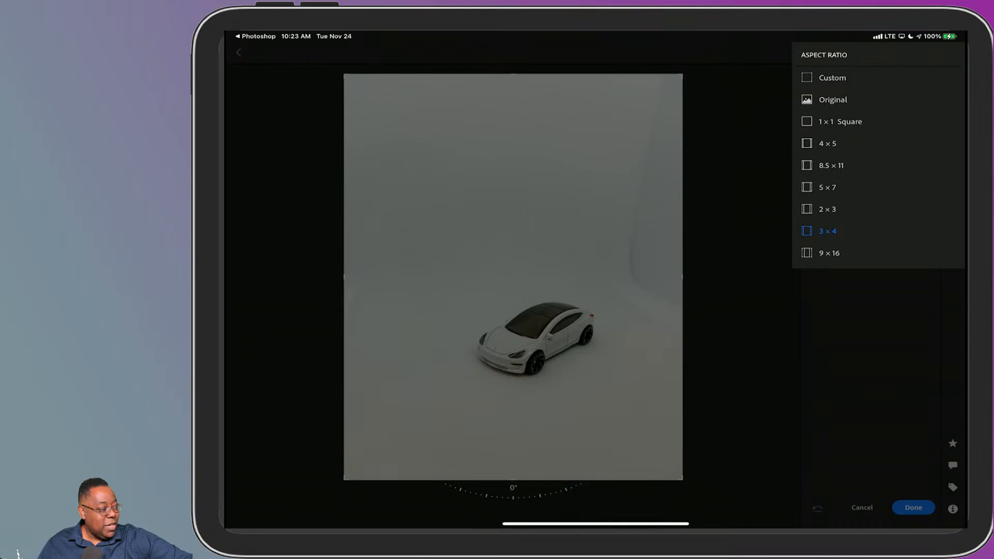
pyautogui.click(840, 122)
pyautogui.moveTo(738, 76); pyautogui.dragTo(684, 125)
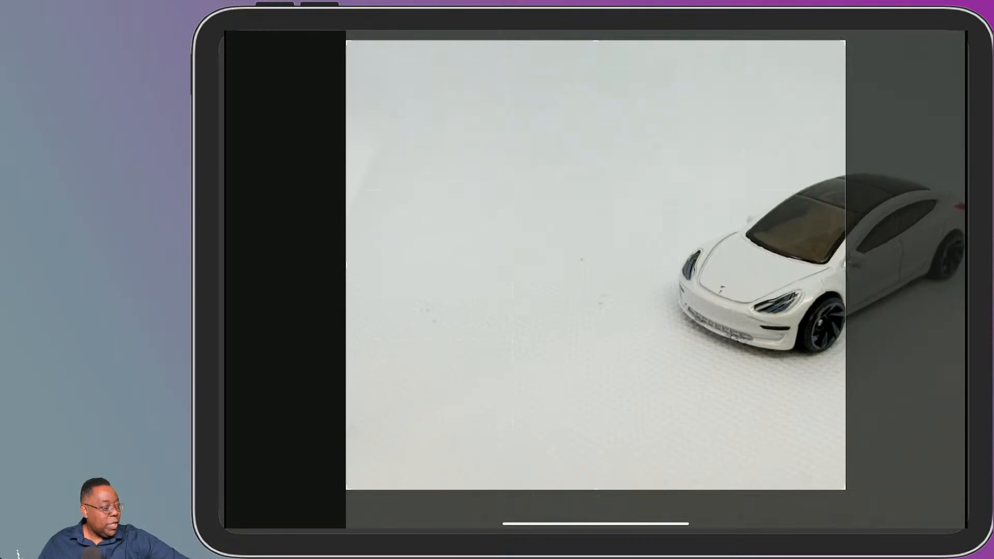
pyautogui.moveTo(726, 280); pyautogui.dragTo(573, 291)
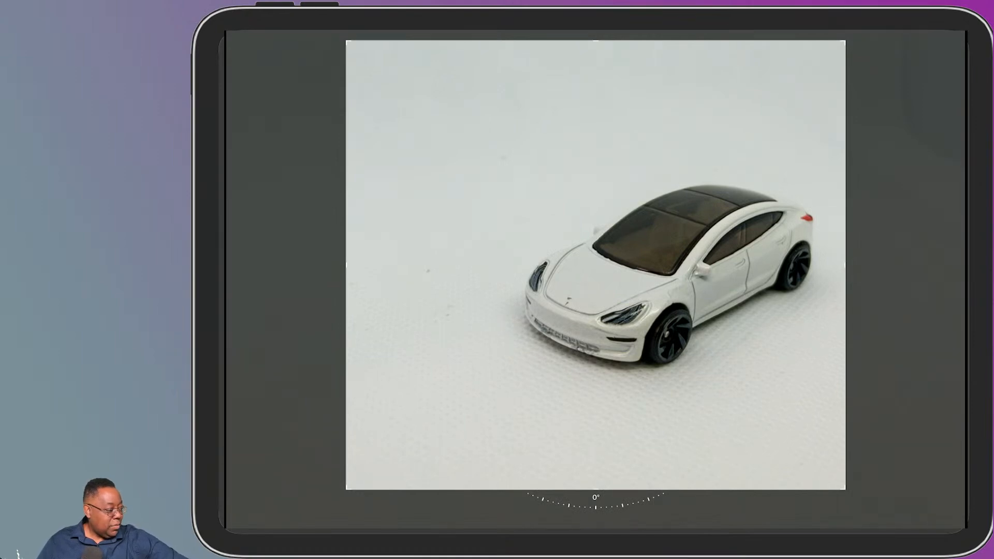
pyautogui.click(596, 265)
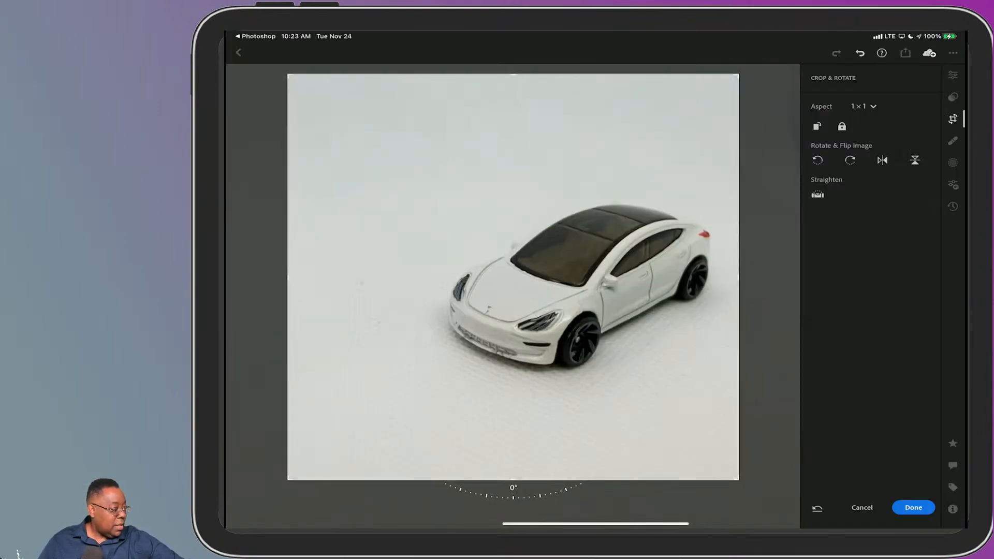
pyautogui.click(914, 508)
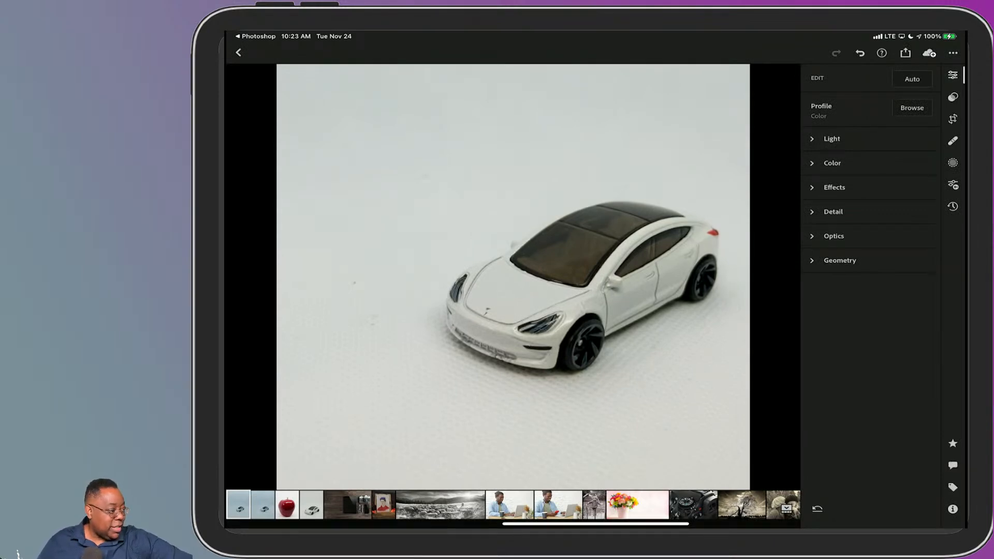
# Set the toy car photo's Exposure to +0.49, Contrast to +50, Temp to 6650K and Vibrance to +30
pyautogui.click(831, 138)
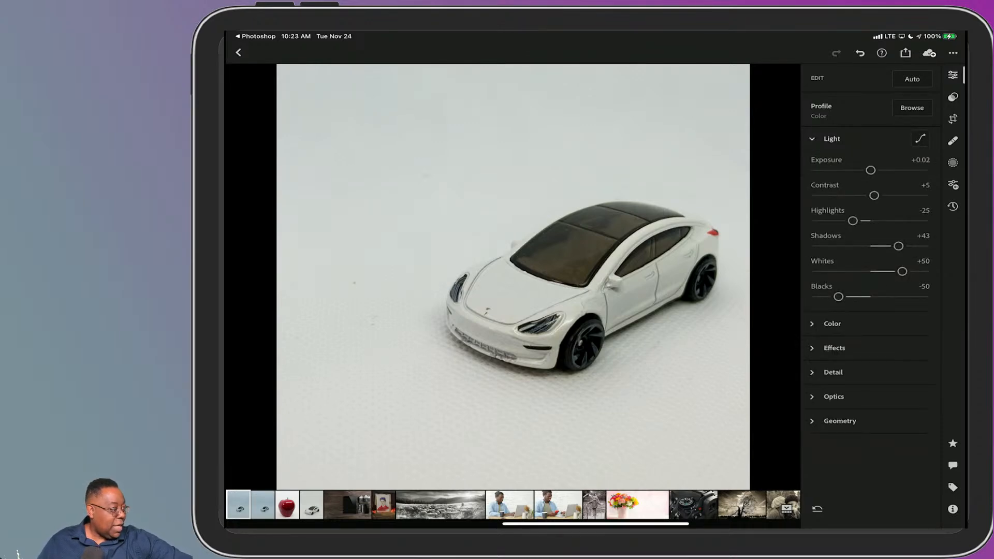
pyautogui.moveTo(870, 170); pyautogui.dragTo(902, 195)
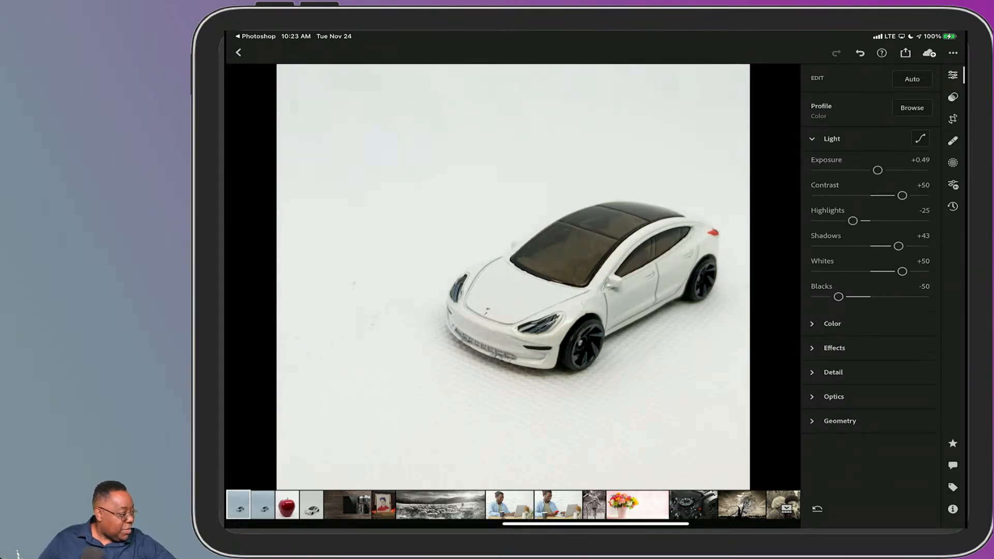
pyautogui.click(833, 323)
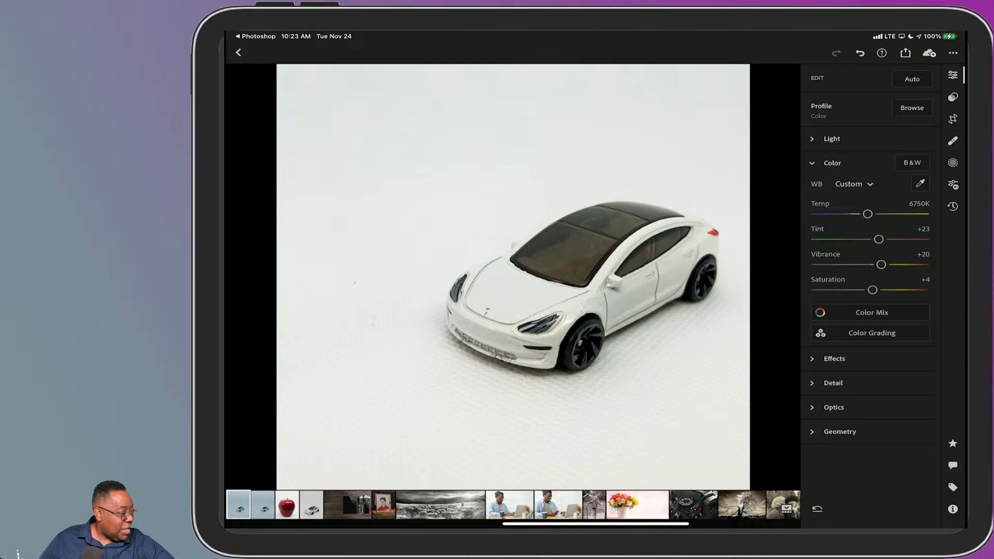
pyautogui.moveTo(868, 213); pyautogui.dragTo(854, 214)
pyautogui.moveTo(869, 214); pyautogui.dragTo(866, 214)
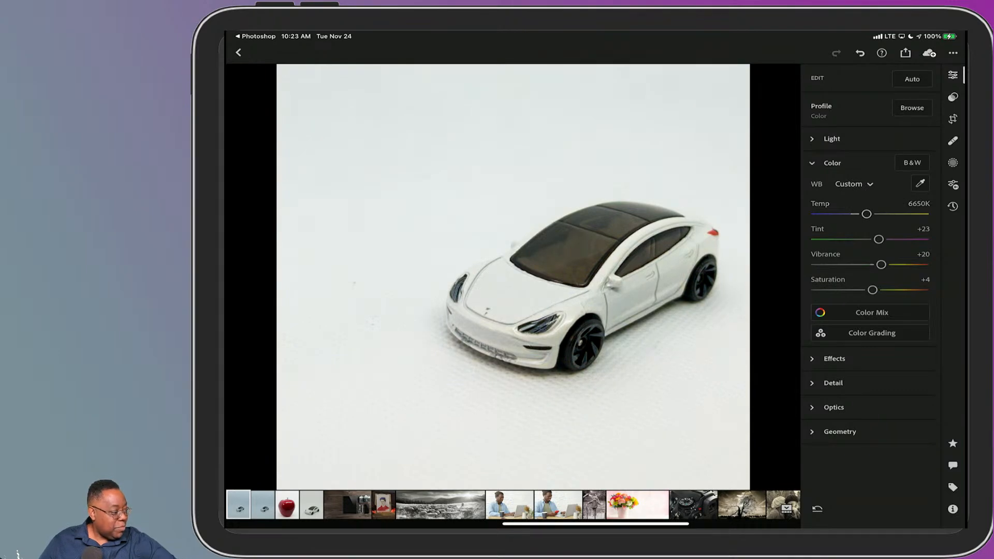
pyautogui.moveTo(881, 264); pyautogui.dragTo(887, 265)
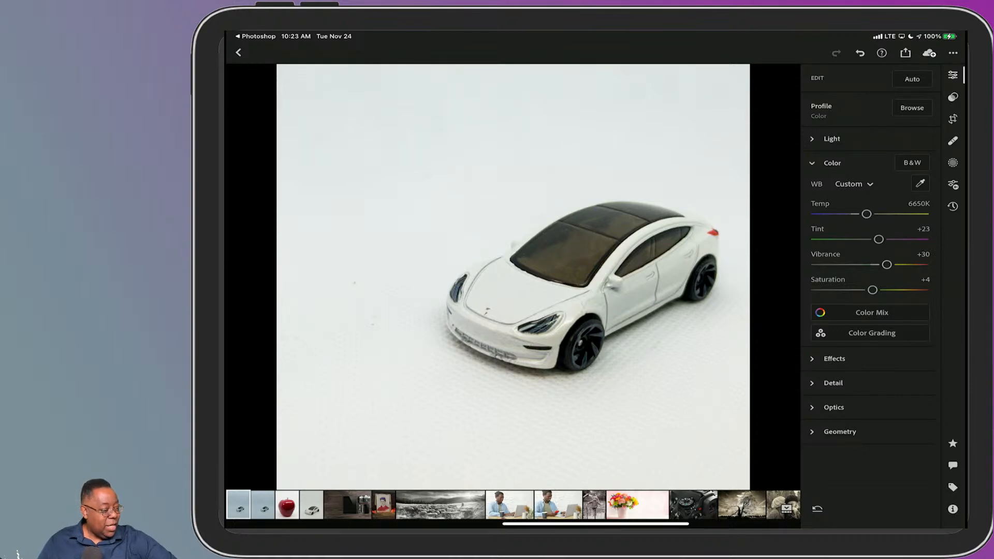
# Open the red apple photo and set its white balance by sampling the white background beside the stem
pyautogui.click(287, 505)
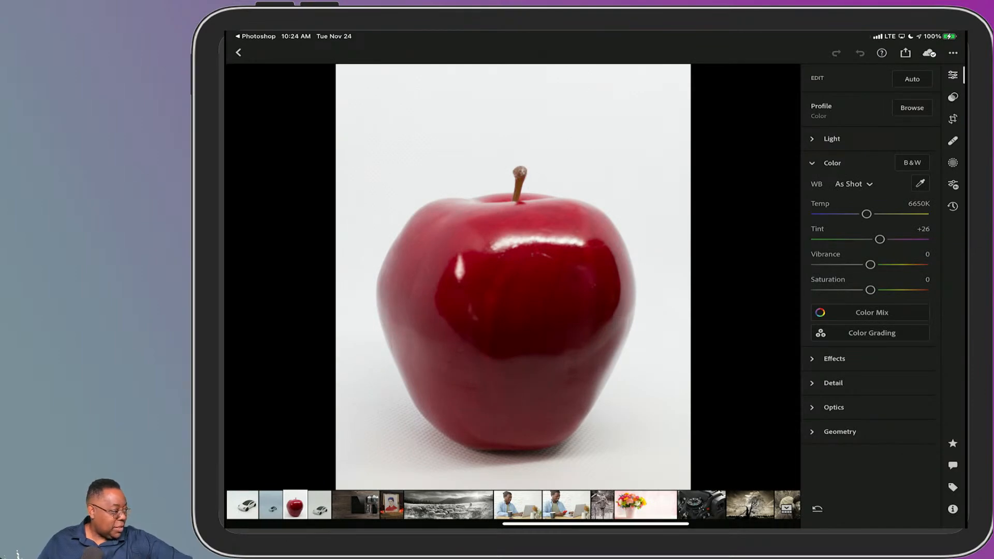
pyautogui.click(920, 183)
pyautogui.moveTo(512, 277); pyautogui.dragTo(580, 152)
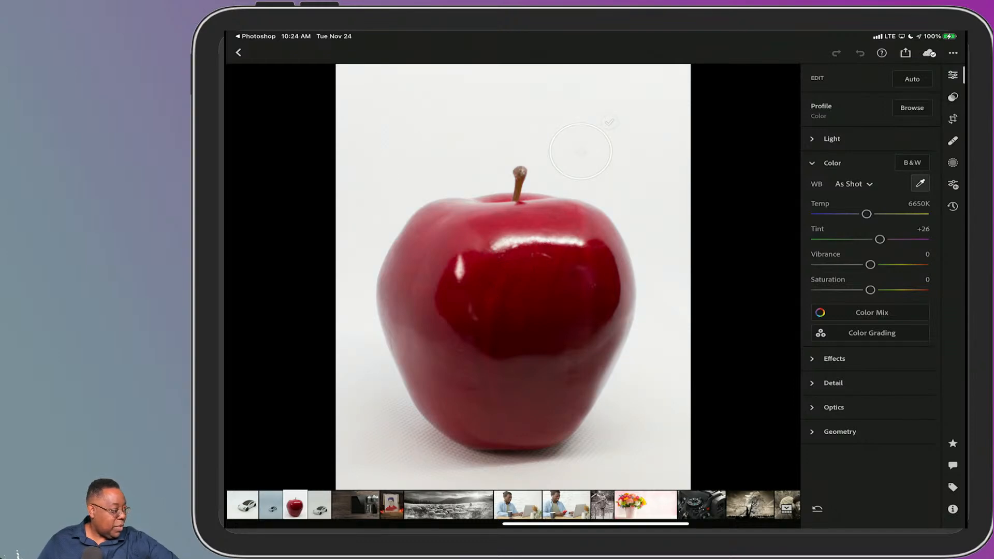
pyautogui.click(610, 122)
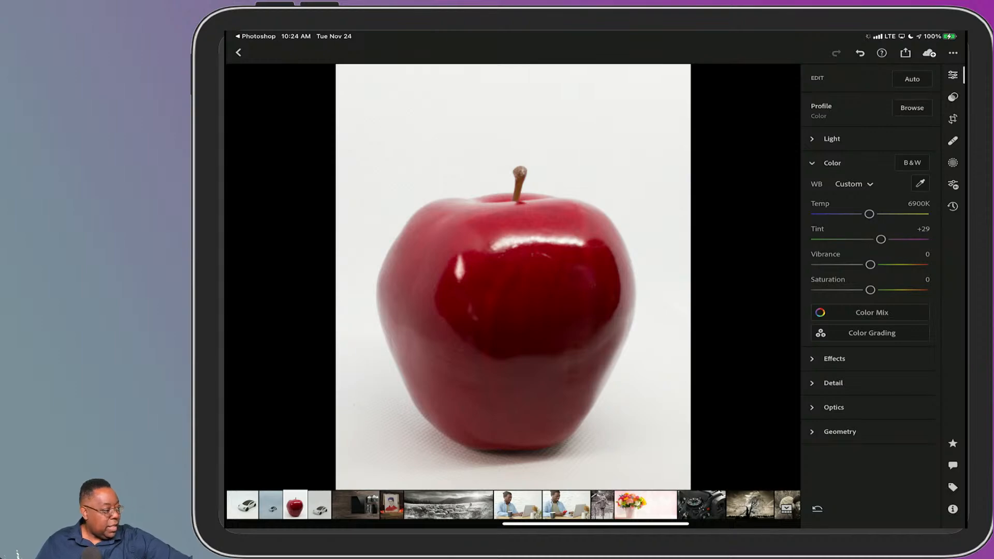
# Apply Auto adjustments to the apple photo and raise its exposure and contrast
pyautogui.click(912, 79)
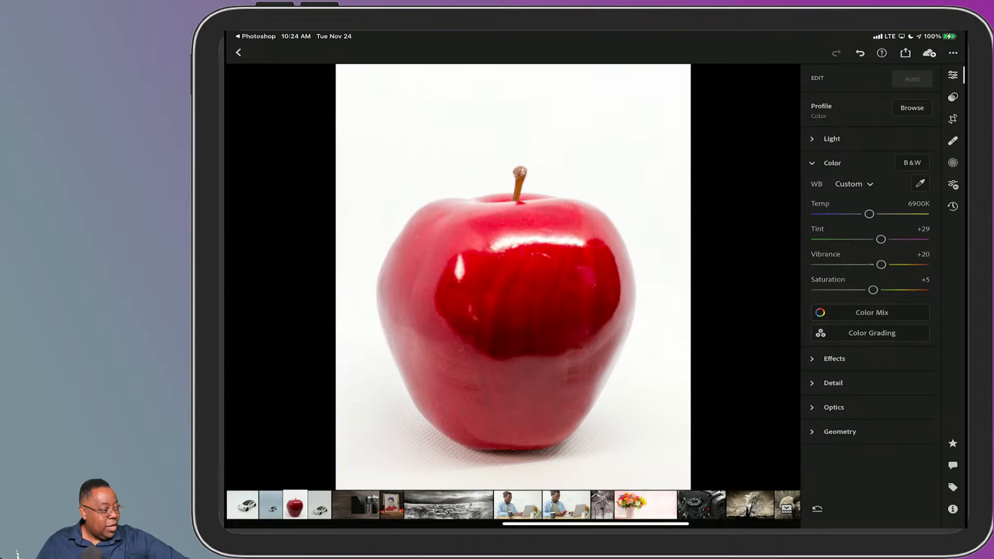
pyautogui.click(832, 139)
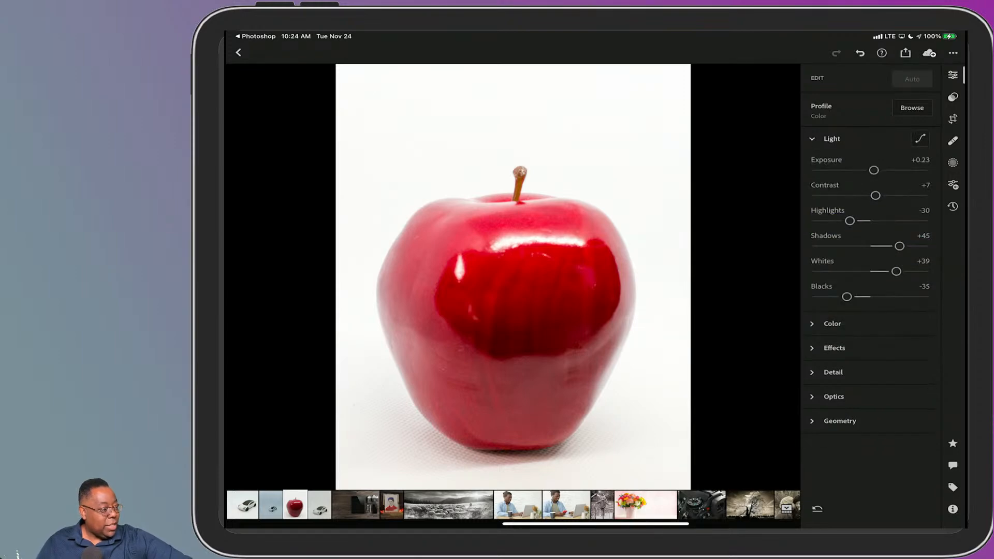
pyautogui.moveTo(874, 170); pyautogui.dragTo(898, 195)
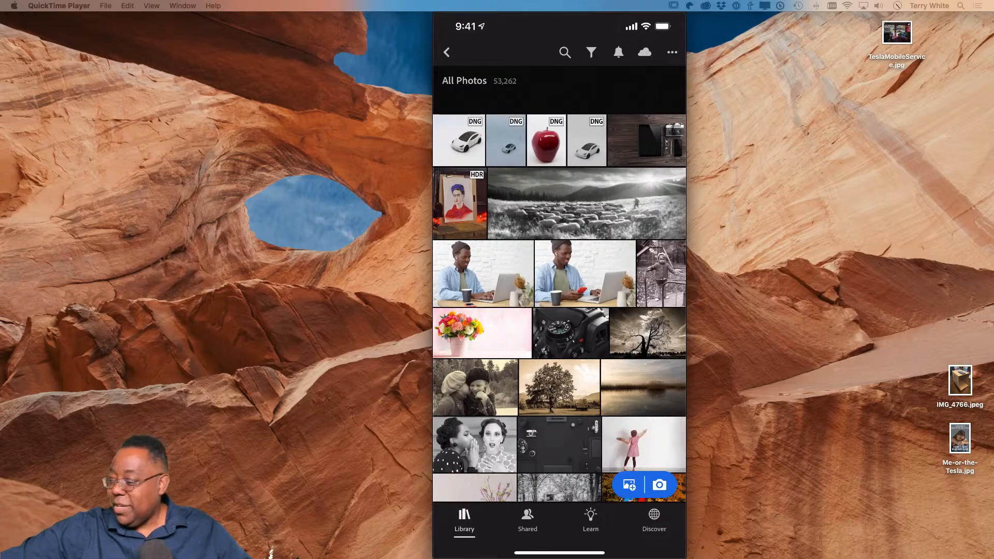
# View the edited toy car photo in Lightroom on the phone and in desktop Lightroom, and return to the desktop photo grid
pyautogui.click(459, 140)
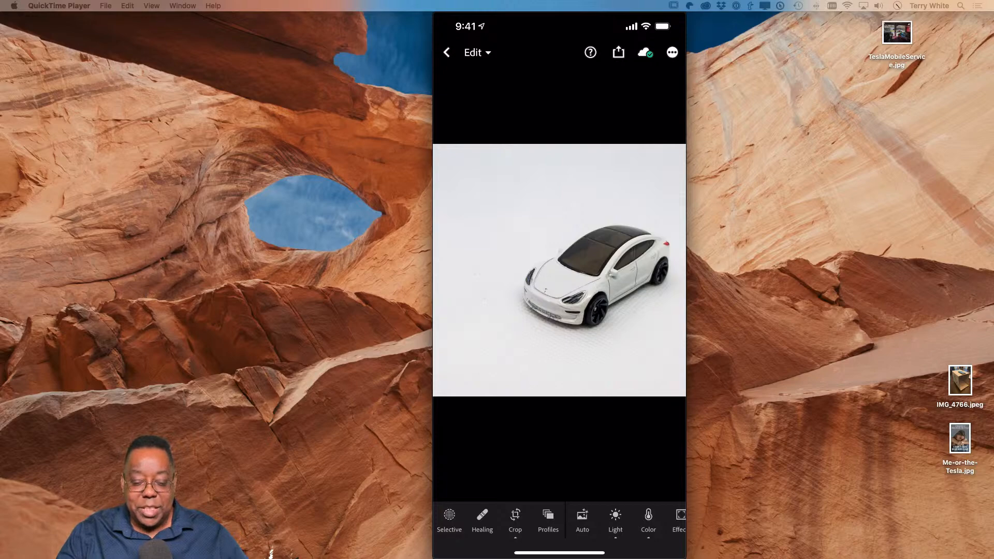
pyautogui.press('super+Tab')
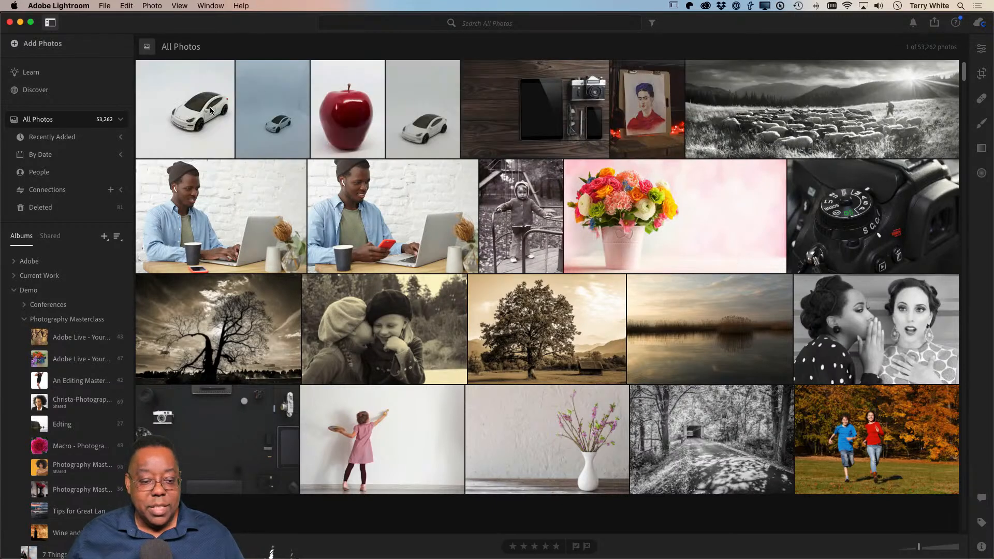
pyautogui.doubleClick(212, 110)
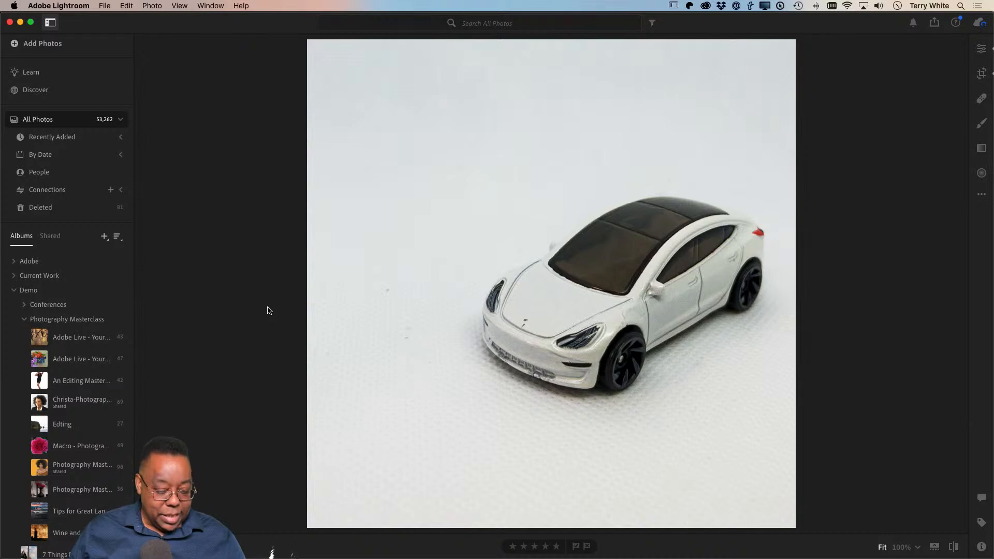
pyautogui.press('g')
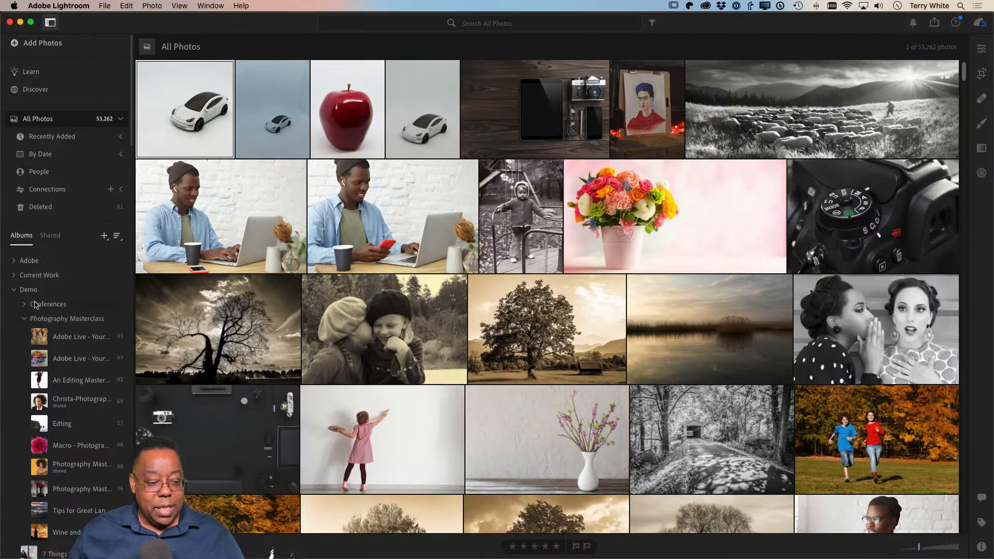
# Look through desktop Lightroom's album list down to the TWP folder and select the Portfolio-Droneography album
pyautogui.scroll(-3, 69, 376)
pyautogui.scroll(-20, 69, 376)
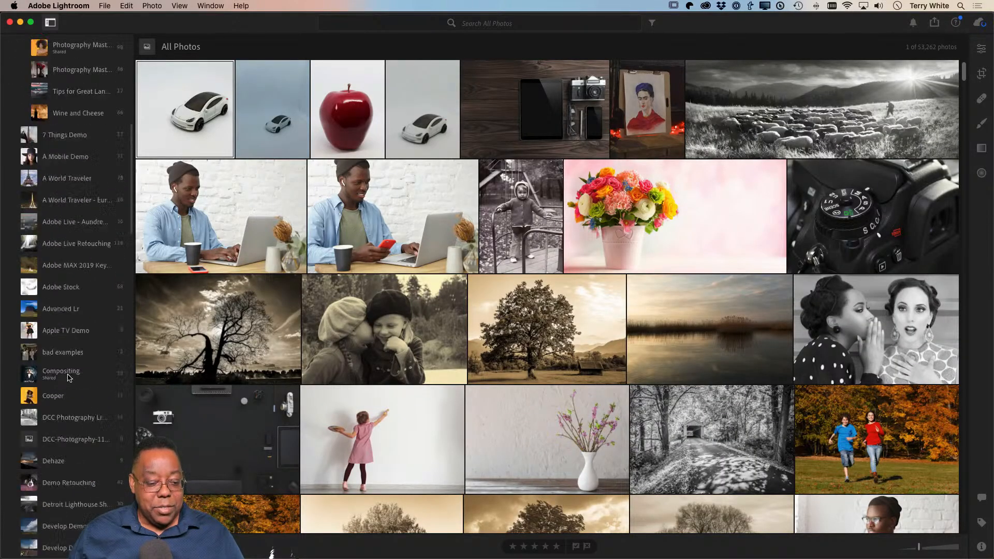
pyautogui.scroll(-14, 69, 378)
pyautogui.scroll(9, 69, 378)
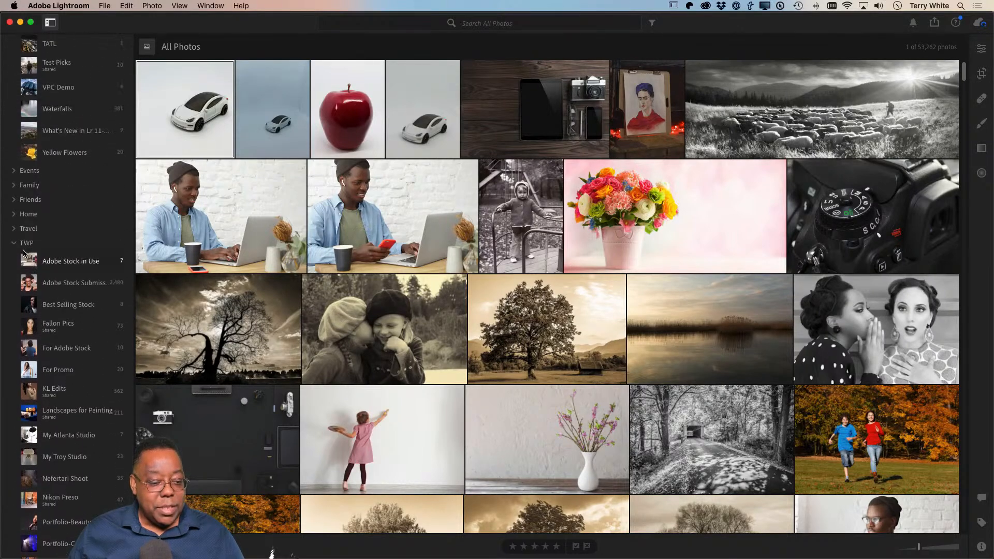
pyautogui.scroll(-14, 60, 357)
pyautogui.scroll(-6, 60, 361)
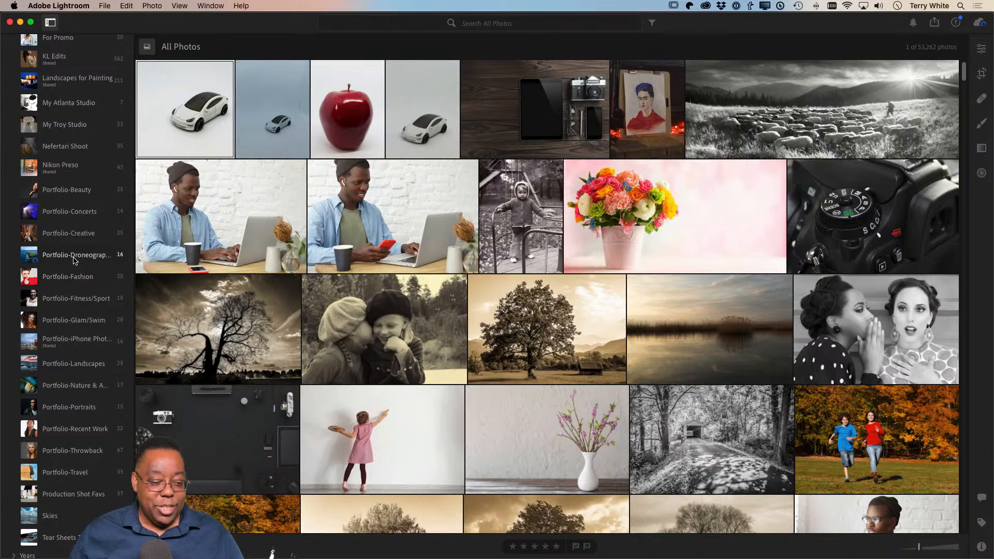
pyautogui.click(75, 260)
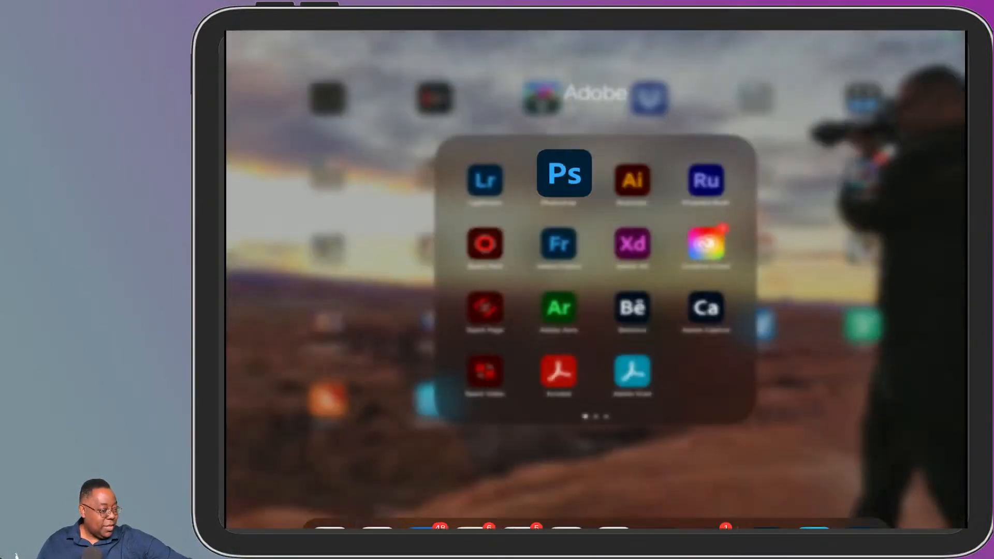
# Switch to Lightroom on the iPad and open the Portfolio-Droneography album in the TWP folder
pyautogui.click(485, 180)
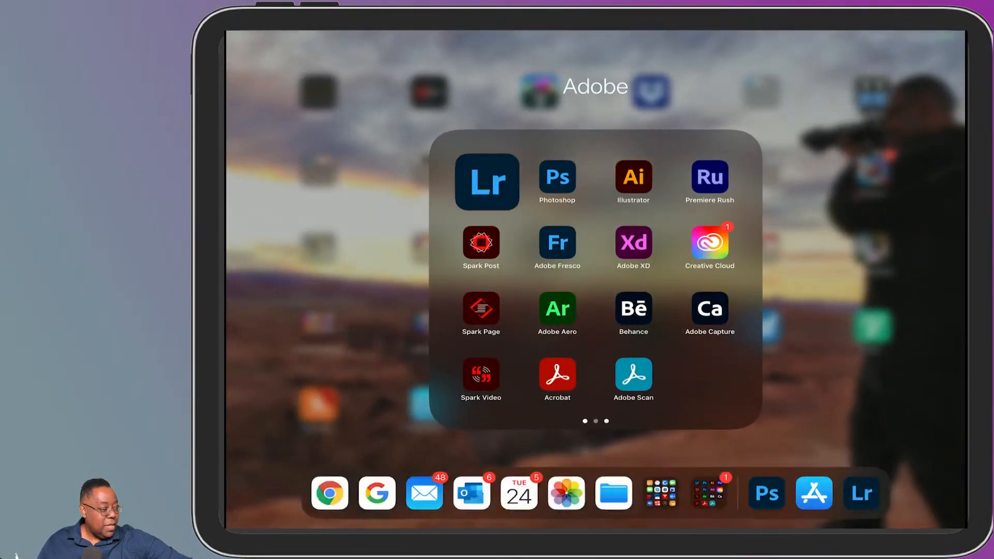
pyautogui.scroll(-5, 311, 311)
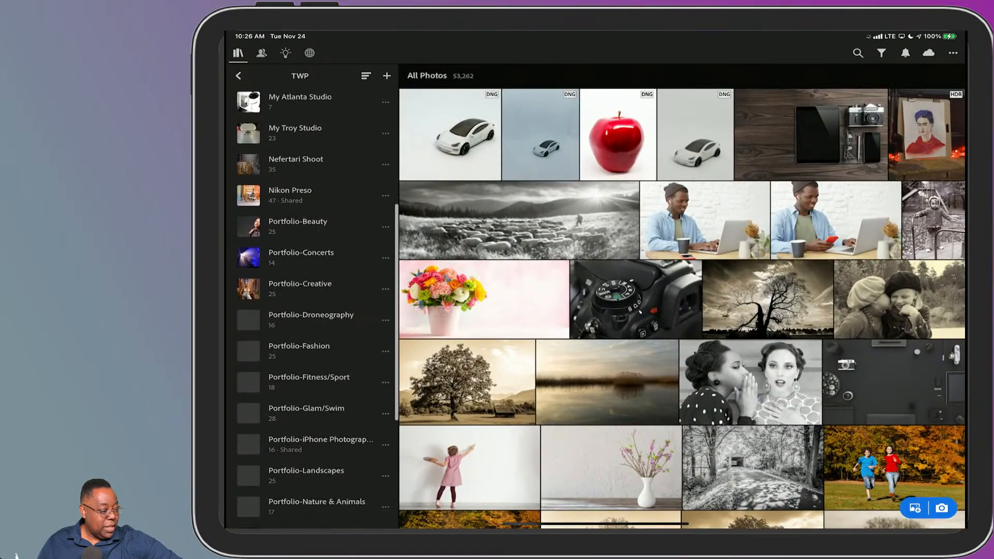
pyautogui.click(311, 304)
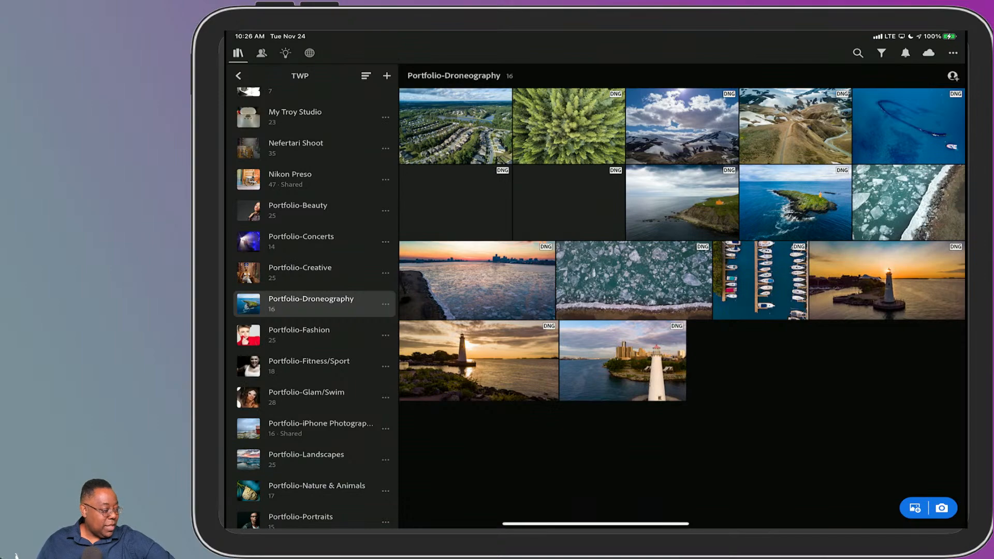
# Sort the Portfolio-Droneography album by Custom order
pyautogui.click(954, 53)
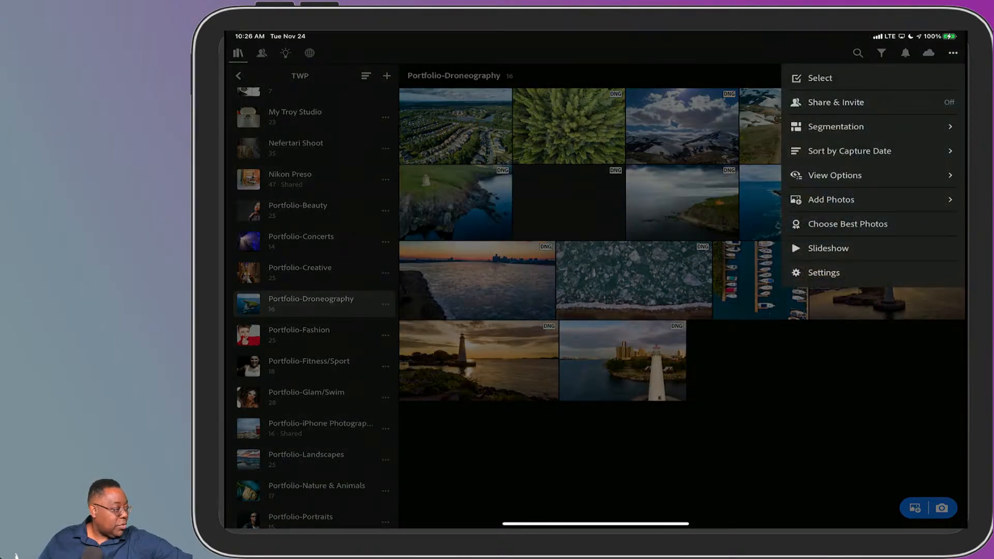
pyautogui.click(850, 151)
pyautogui.click(823, 224)
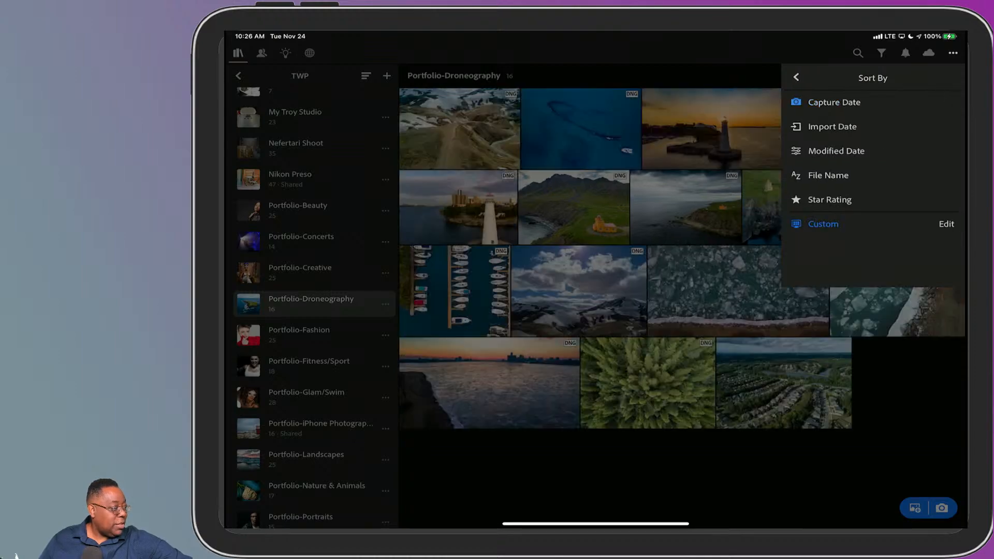
pyautogui.click(673, 466)
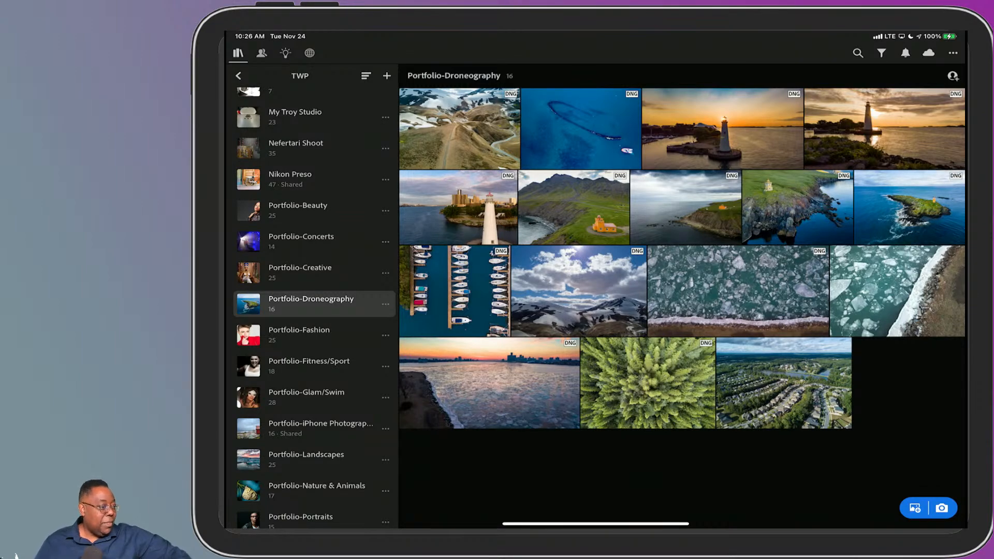
# View the drone photos full screen from the snowy mountain trail to the lakeside neighborhood, and return to the album grid
pyautogui.click(459, 128)
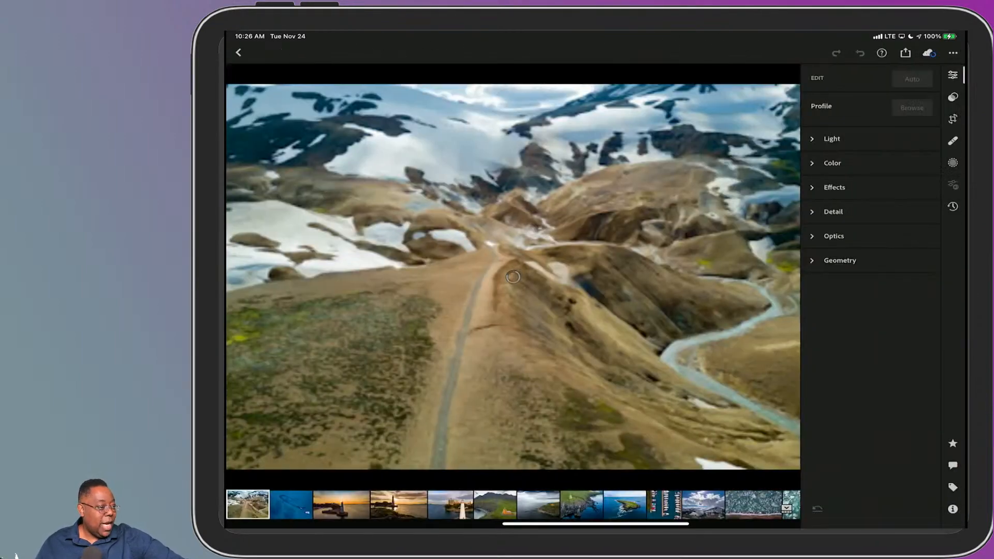
pyautogui.click(513, 276)
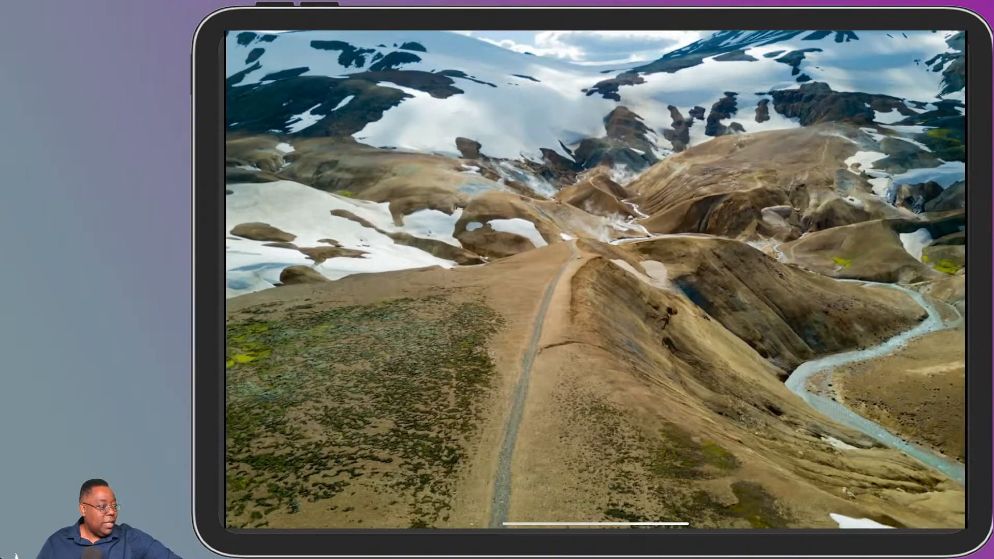
pyautogui.moveTo(725, 280); pyautogui.dragTo(466, 280)
pyautogui.moveTo(725, 280)
pyautogui.mouseDown()
pyautogui.moveTo(466, 280)
pyautogui.moveTo(726, 280)
pyautogui.mouseUp()
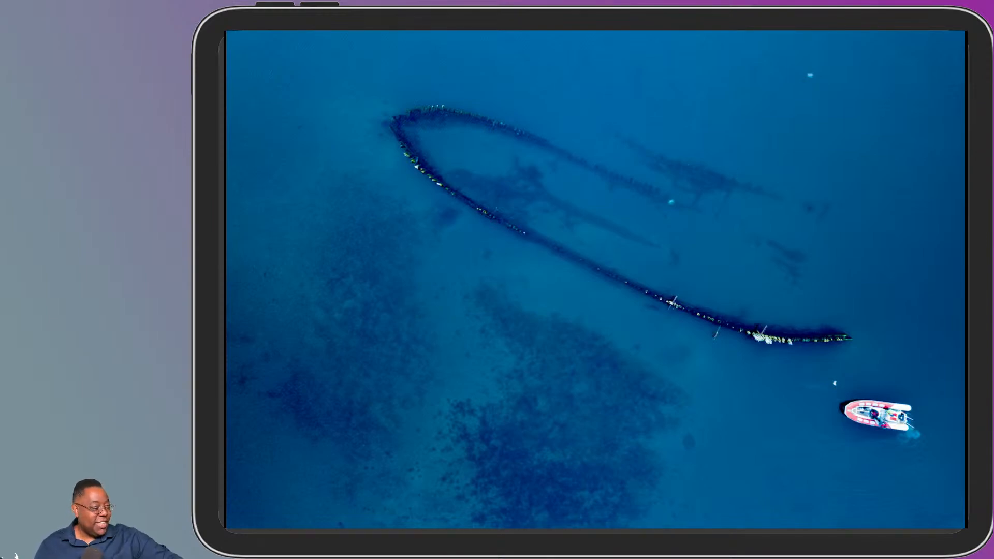
pyautogui.moveTo(725, 280); pyautogui.dragTo(466, 280)
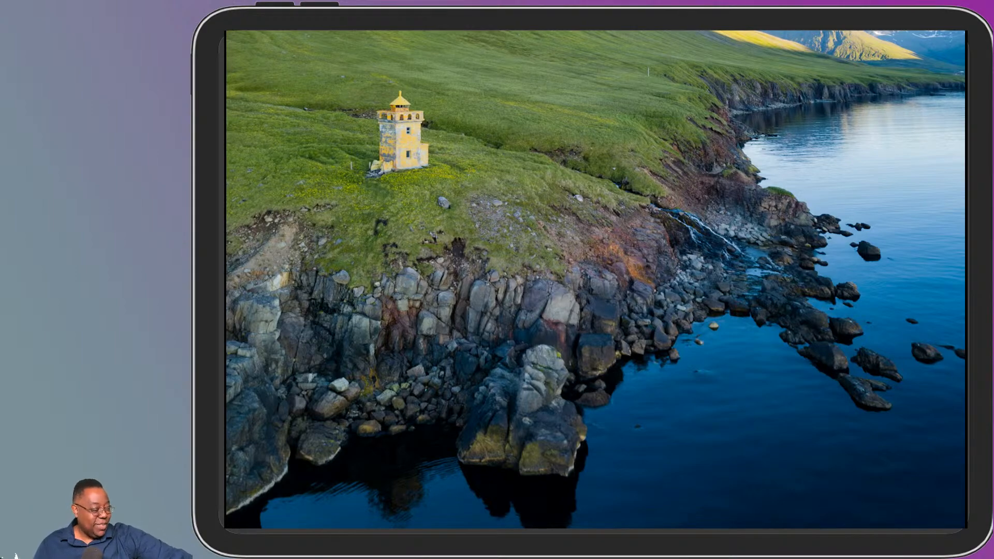
pyautogui.press('Right')
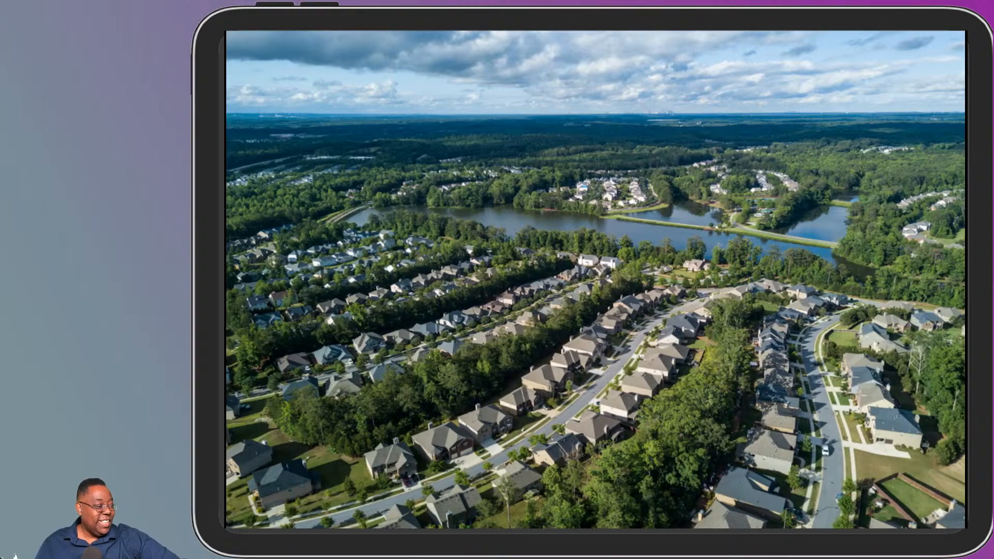
pyautogui.click(596, 280)
pyautogui.click(238, 53)
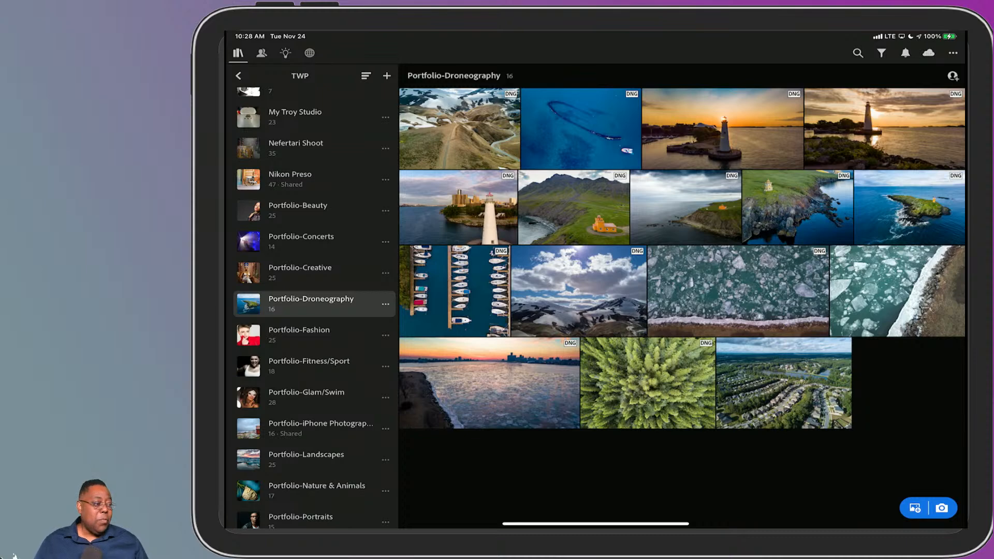
# Leave the TWP folder, show All Photos and open the edited white toy car photo
pyautogui.scroll(5, 311, 306)
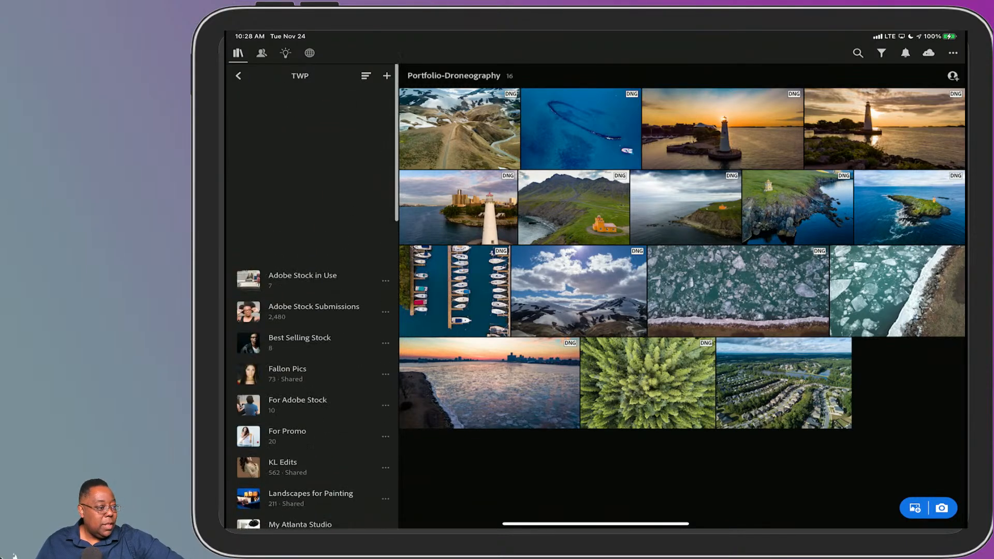
pyautogui.click(238, 76)
pyautogui.scroll(3, 311, 305)
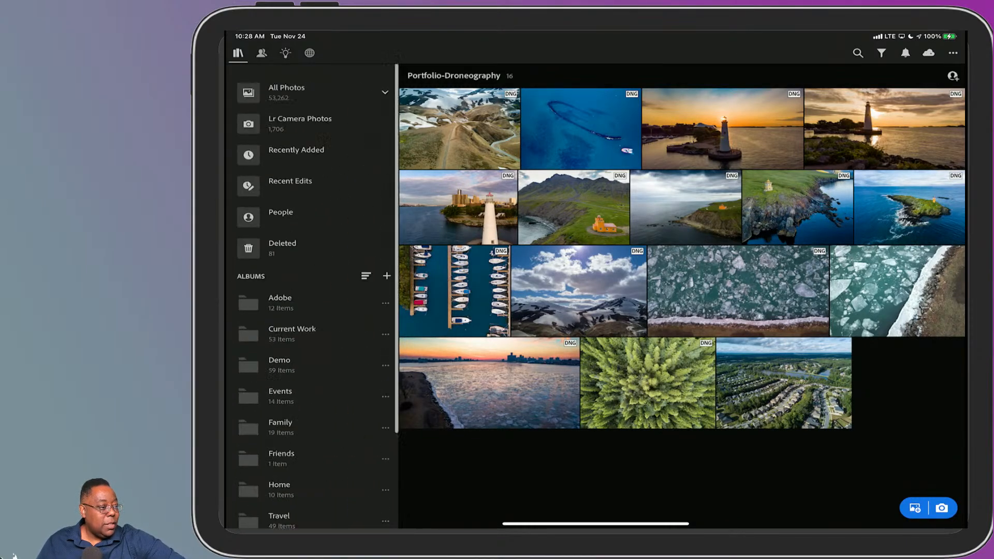
pyautogui.click(287, 84)
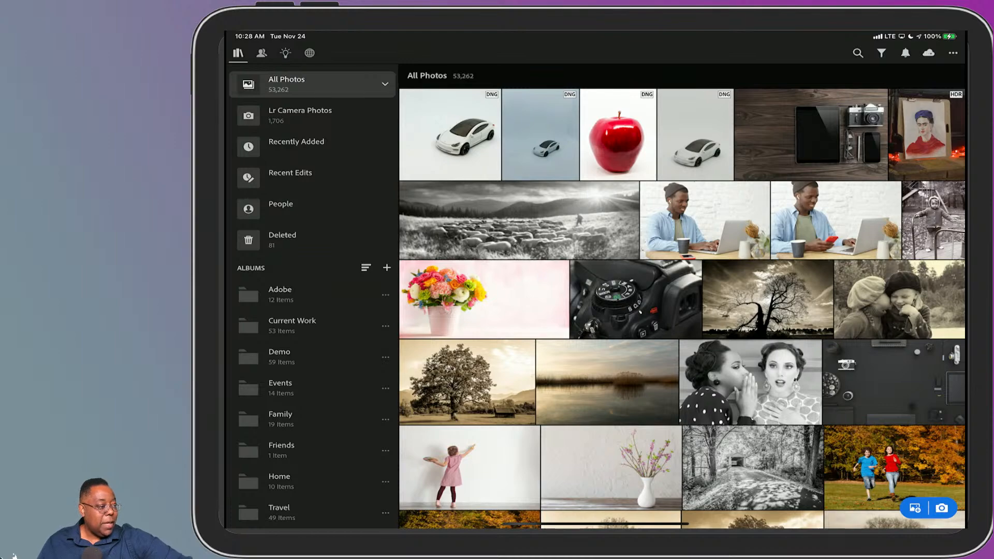
pyautogui.click(450, 135)
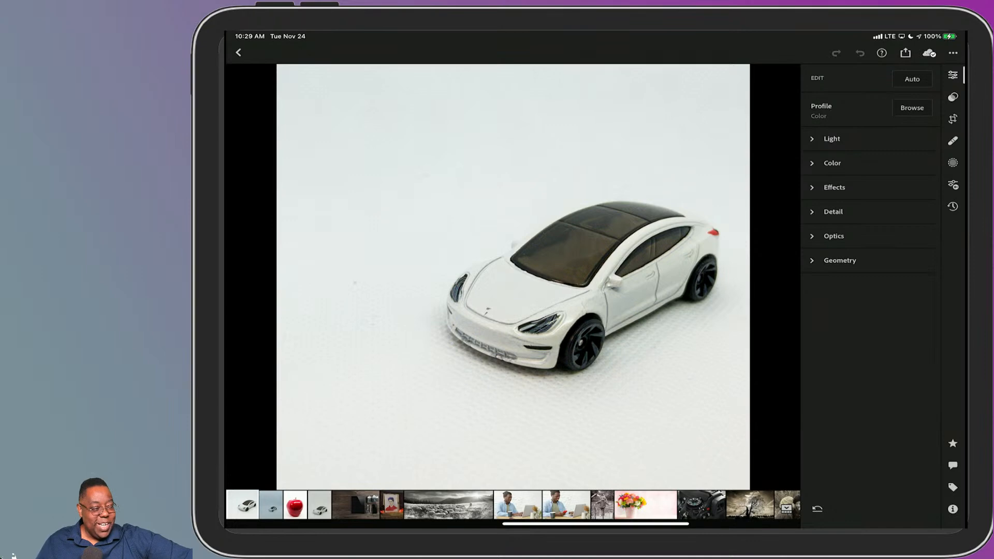
# Try to send the toy car photo to Photoshop for editing, and return to Lightroom
pyautogui.click(906, 52)
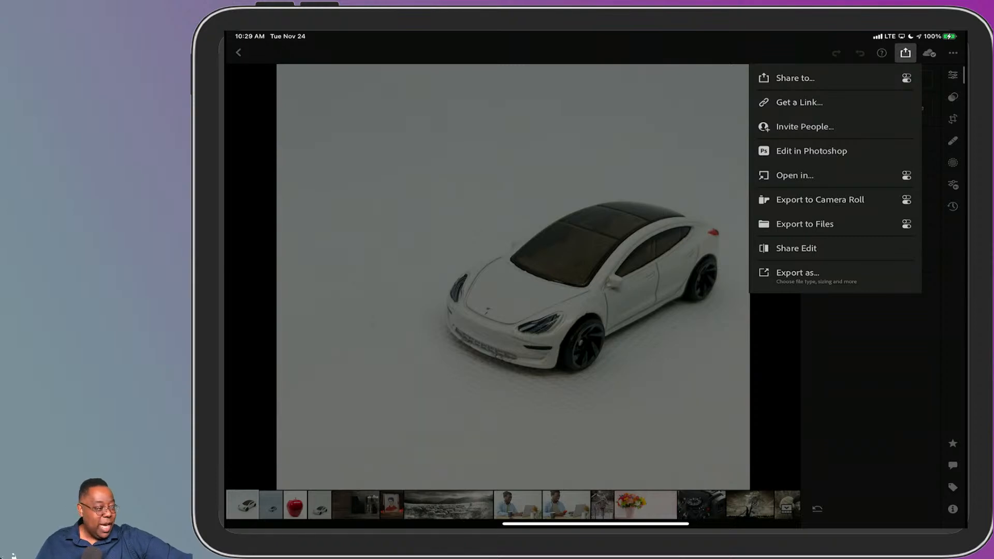
pyautogui.click(811, 150)
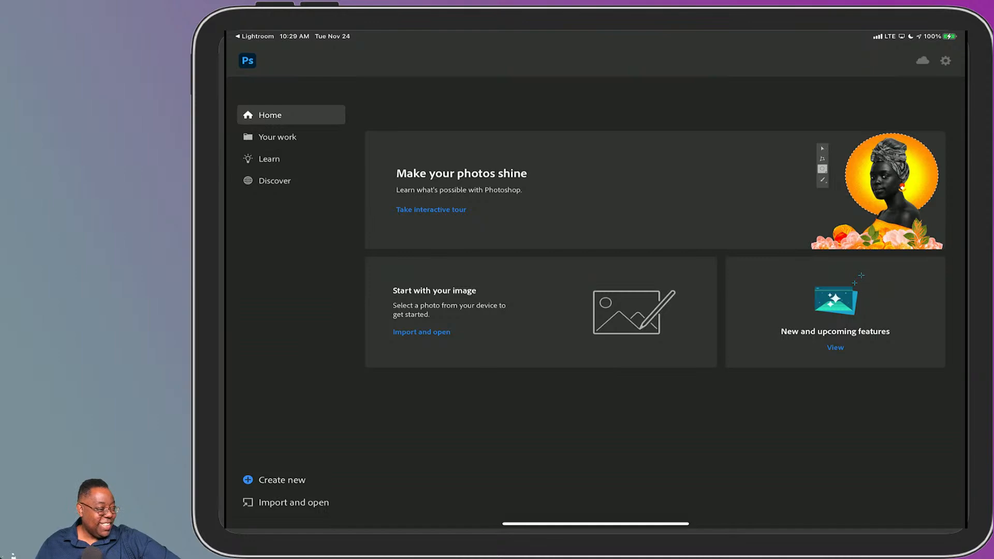
pyautogui.moveTo(596, 524); pyautogui.dragTo(595, 466)
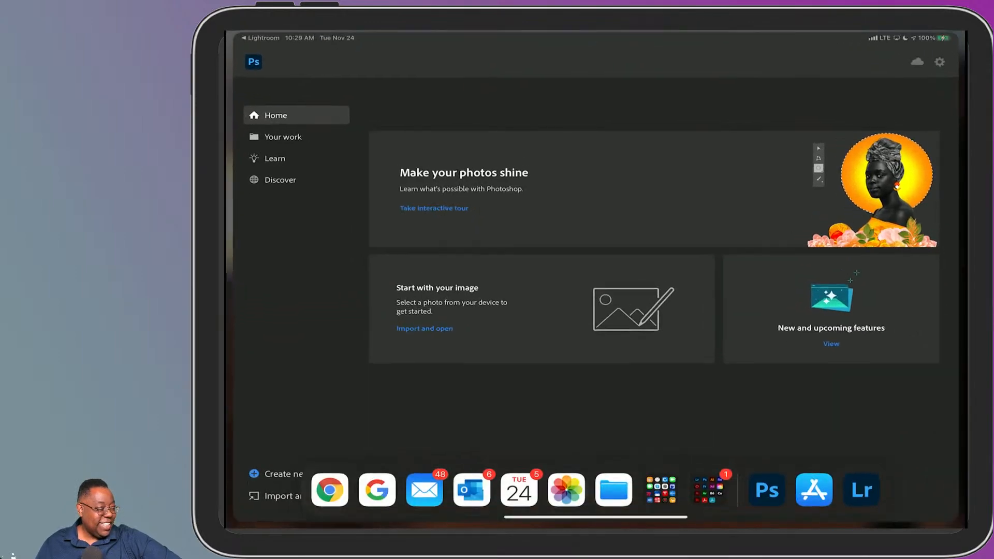
pyautogui.click(861, 492)
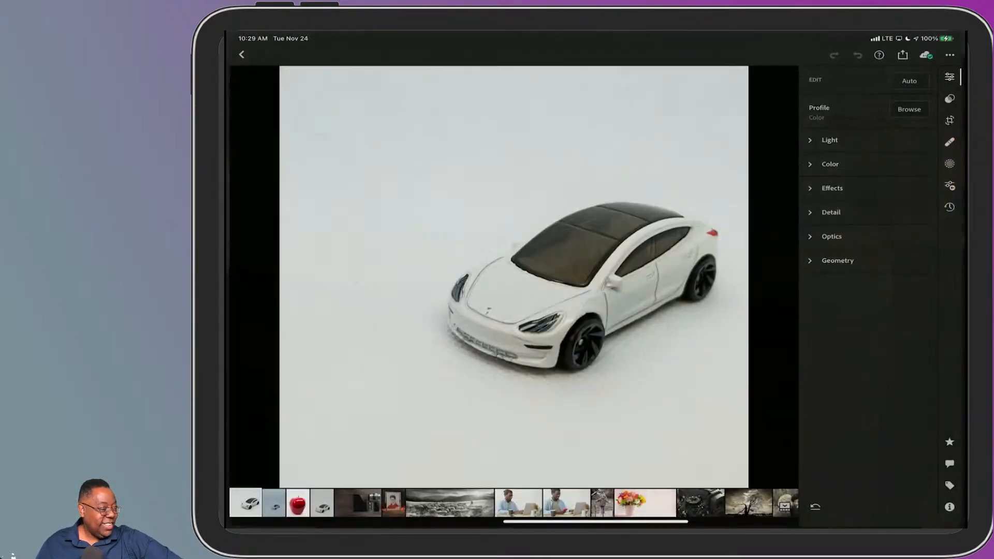
# Send the white toy car photo from Lightroom to Photoshop for editing
pyautogui.click(905, 52)
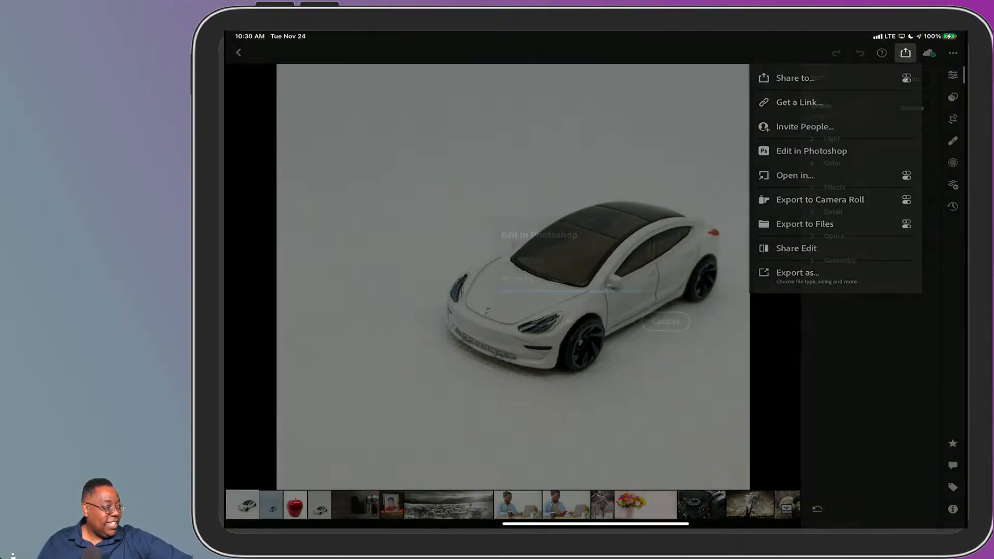
pyautogui.click(812, 151)
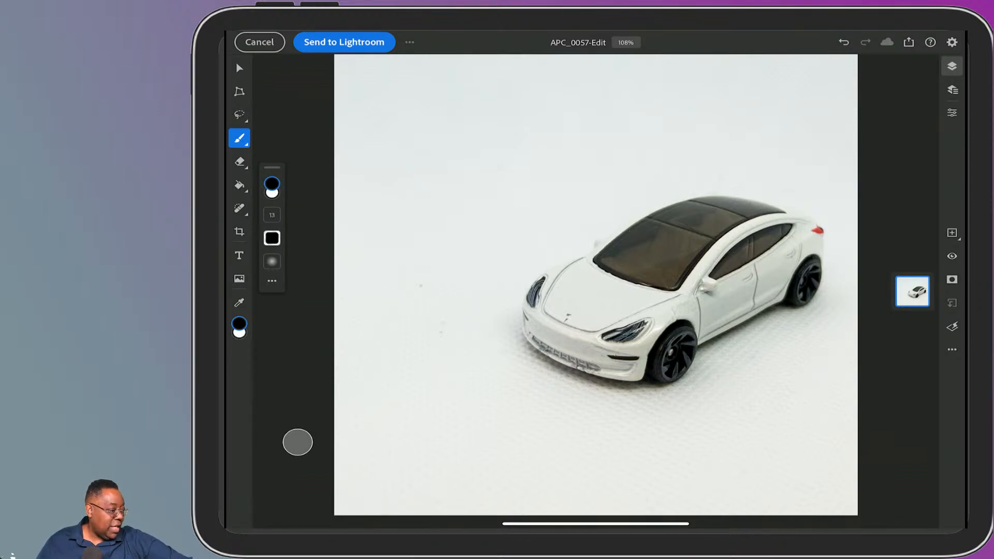
# Add the text "Tesla Model 3" in front of the car and move it into the photo's lower-left area
pyautogui.click(239, 256)
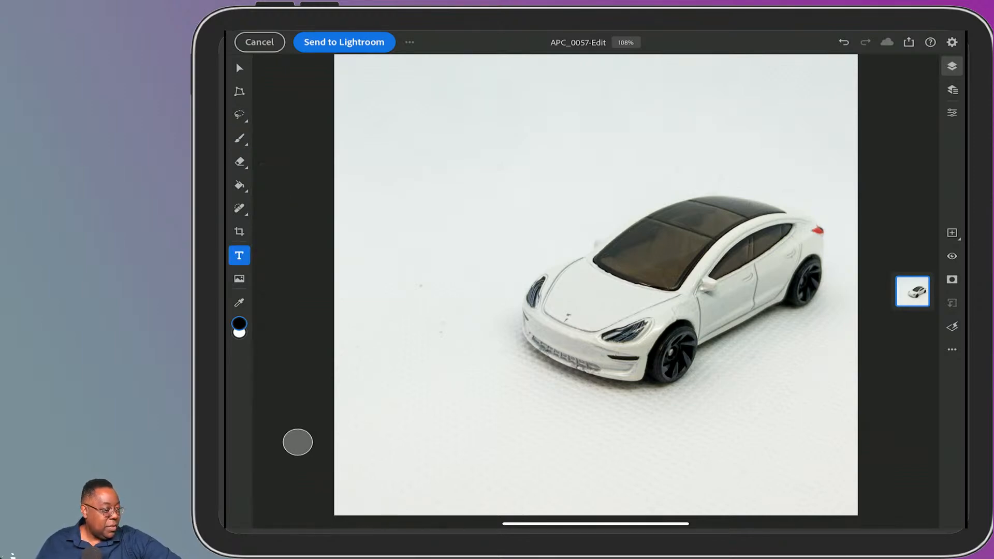
pyautogui.click(430, 393)
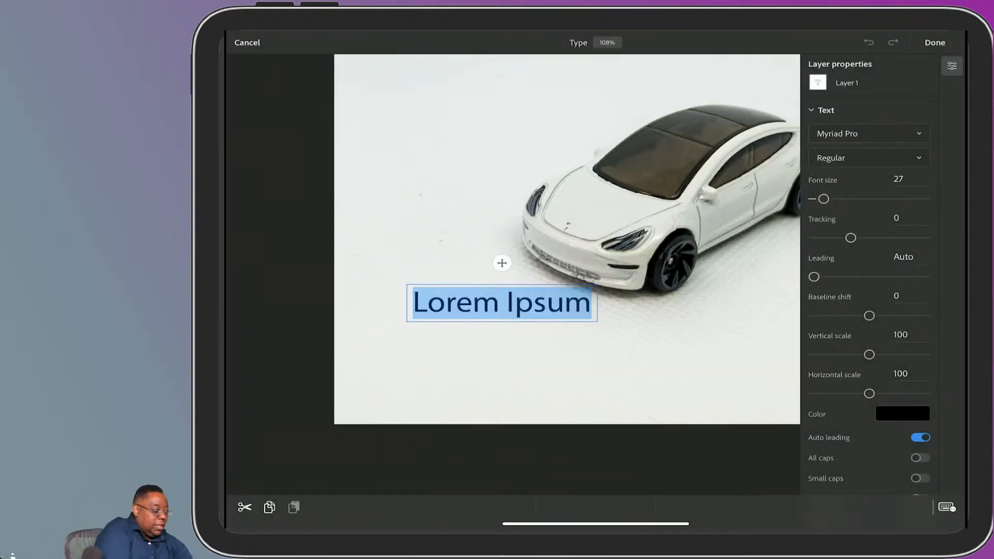
pyautogui.write('Tesl')
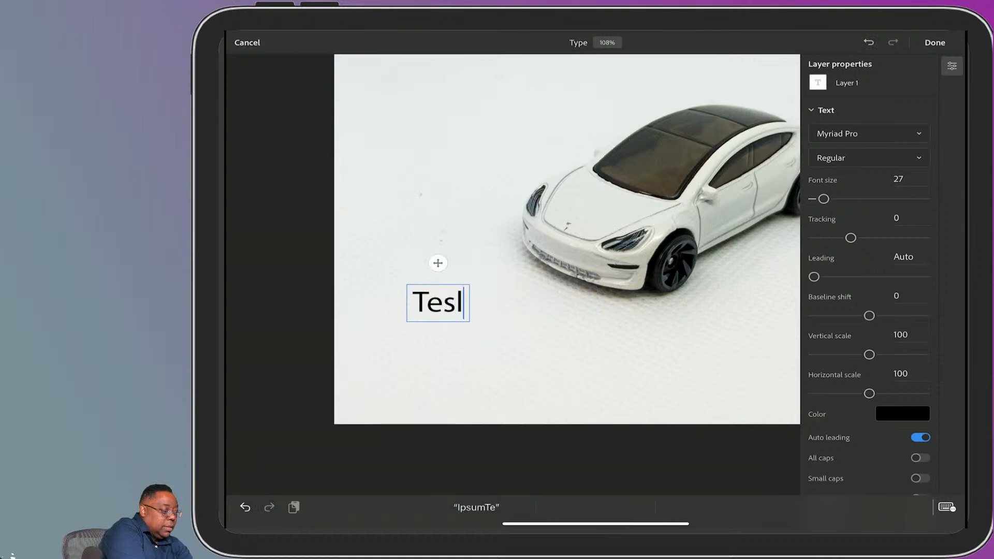
pyautogui.write('a Model D')
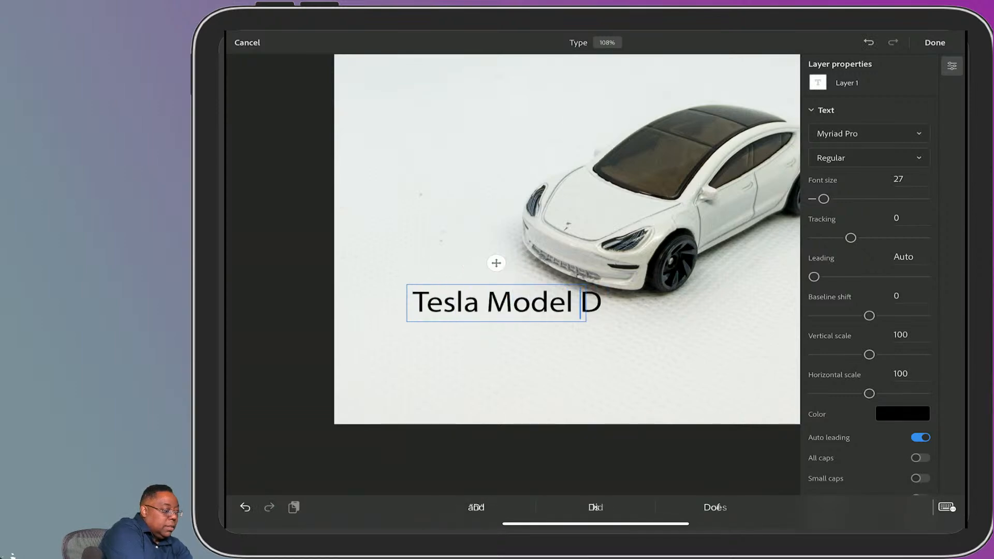
pyautogui.press('BackSpace')
pyautogui.write('3')
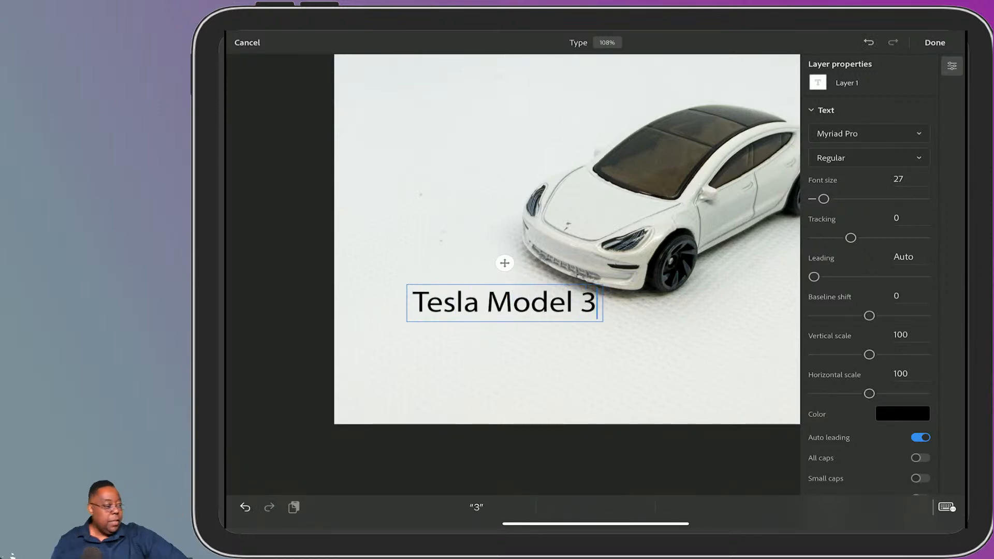
pyautogui.moveTo(505, 263); pyautogui.dragTo(470, 316)
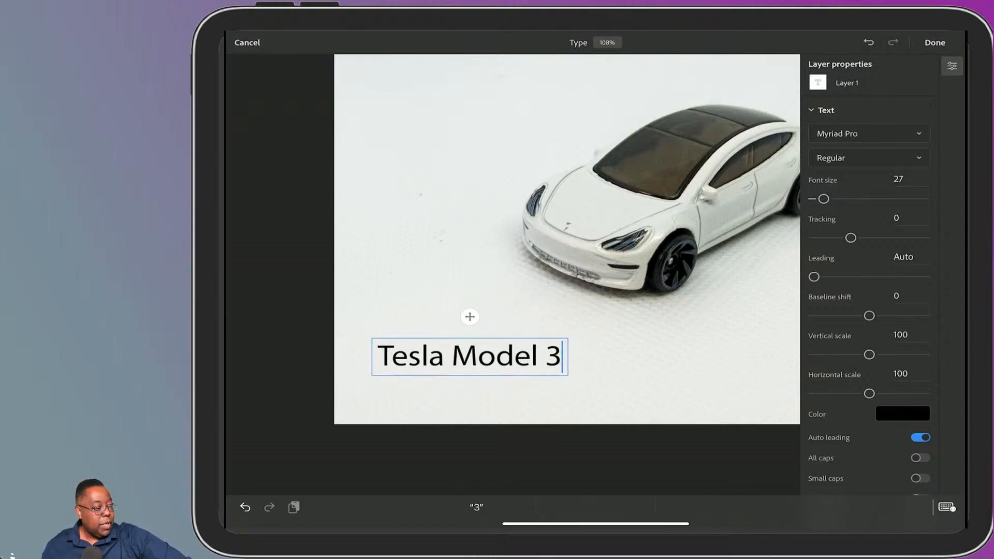
# Select the whole "Tesla Model 3" caption and set its font to Futura
pyautogui.click(531, 356)
pyautogui.click(514, 357)
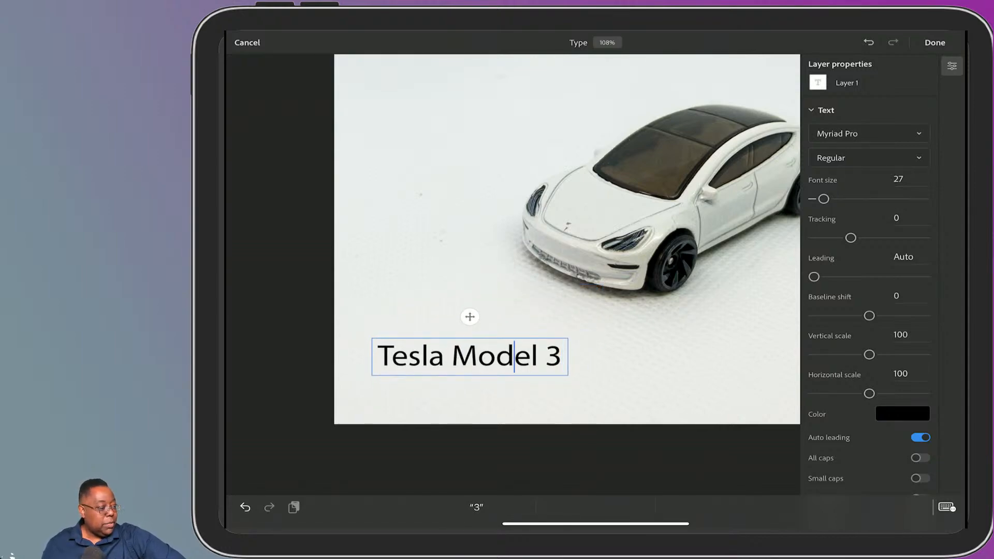
pyautogui.doubleClick(477, 357)
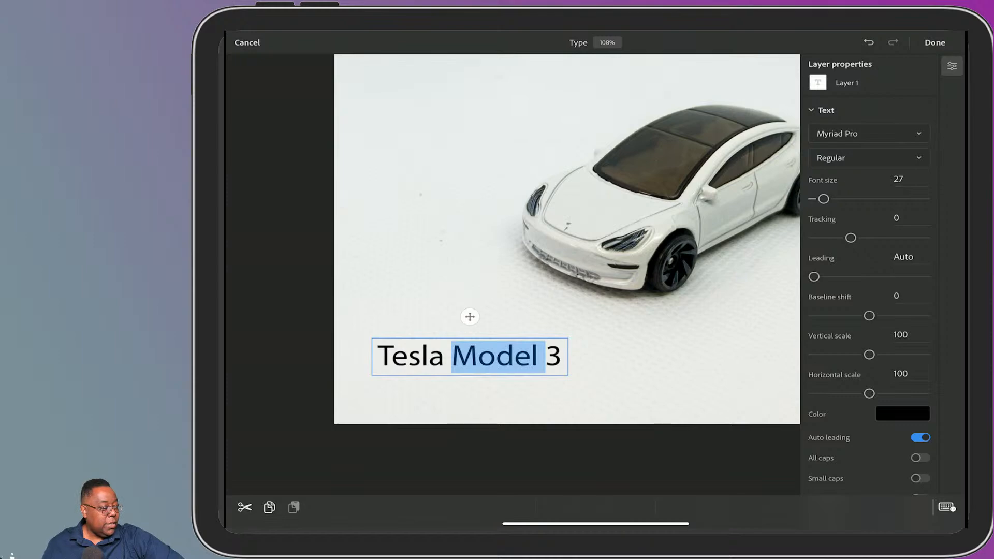
pyautogui.click(477, 357)
pyautogui.press('super+a')
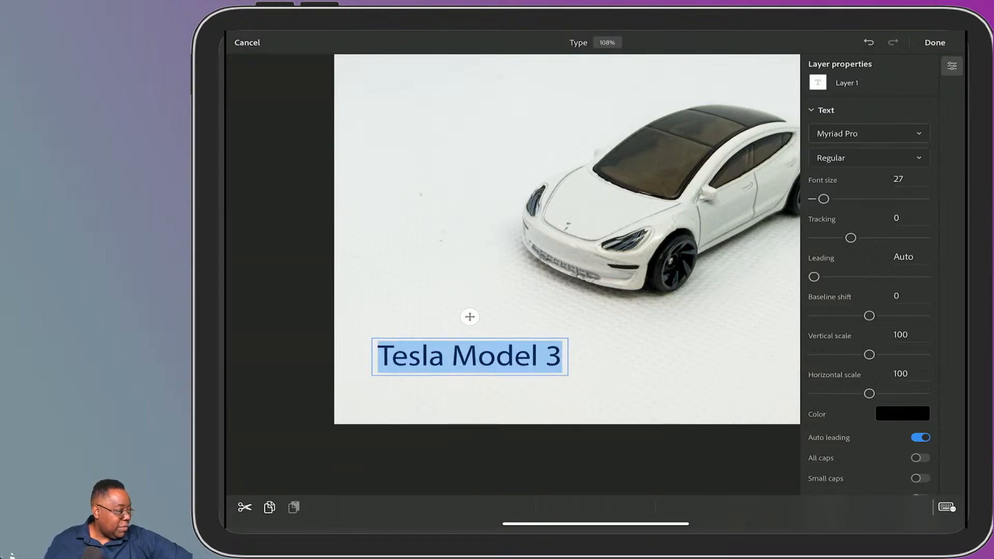
pyautogui.click(869, 133)
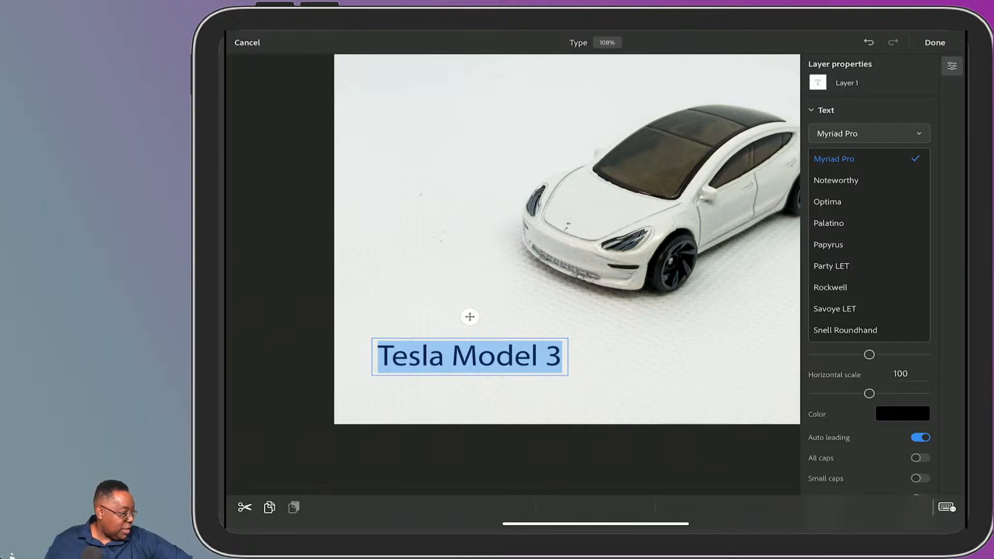
pyautogui.scroll(-5, 869, 244)
pyautogui.scroll(10, 870, 245)
pyautogui.scroll(8, 869, 245)
pyautogui.scroll(-3, 870, 245)
pyautogui.scroll(-3, 870, 245)
pyautogui.scroll(2, 869, 245)
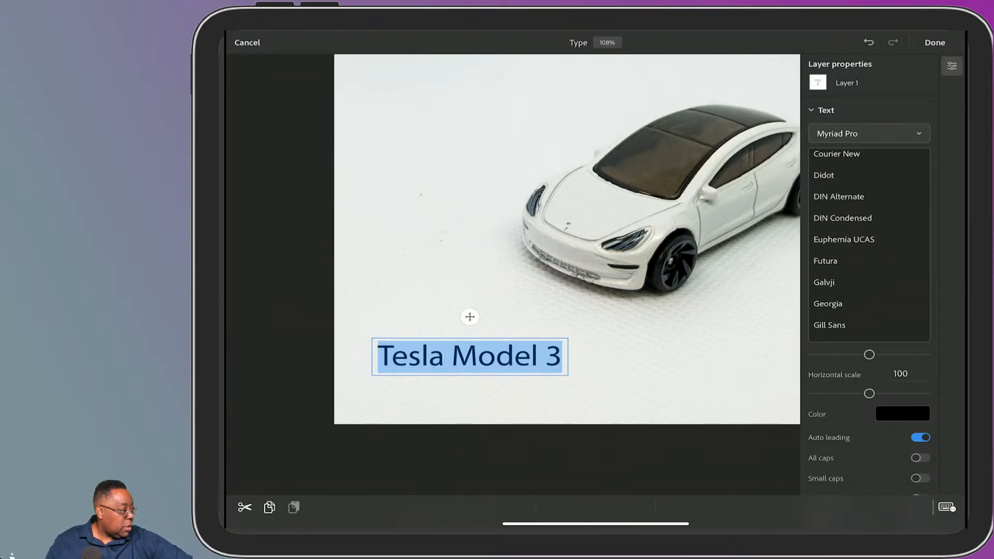
pyautogui.click(826, 262)
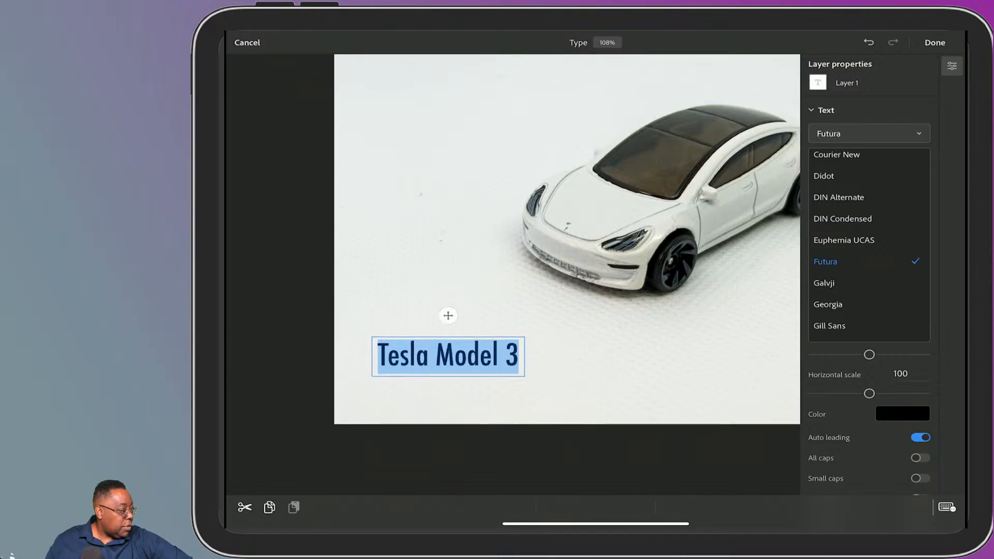
# Compare the Bold style, set the caption's style to Medium and finish editing the text
pyautogui.click(869, 158)
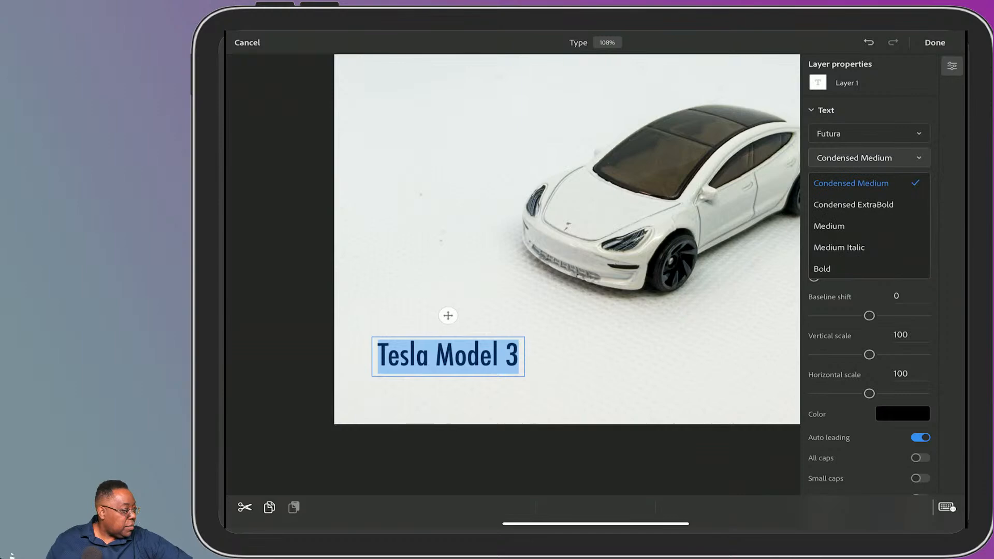
pyautogui.click(828, 269)
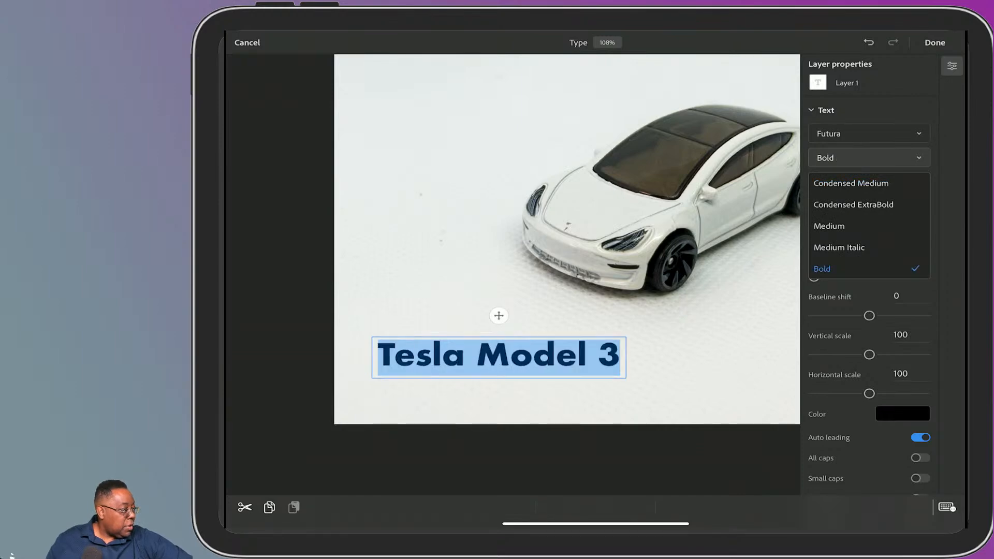
pyautogui.click(829, 226)
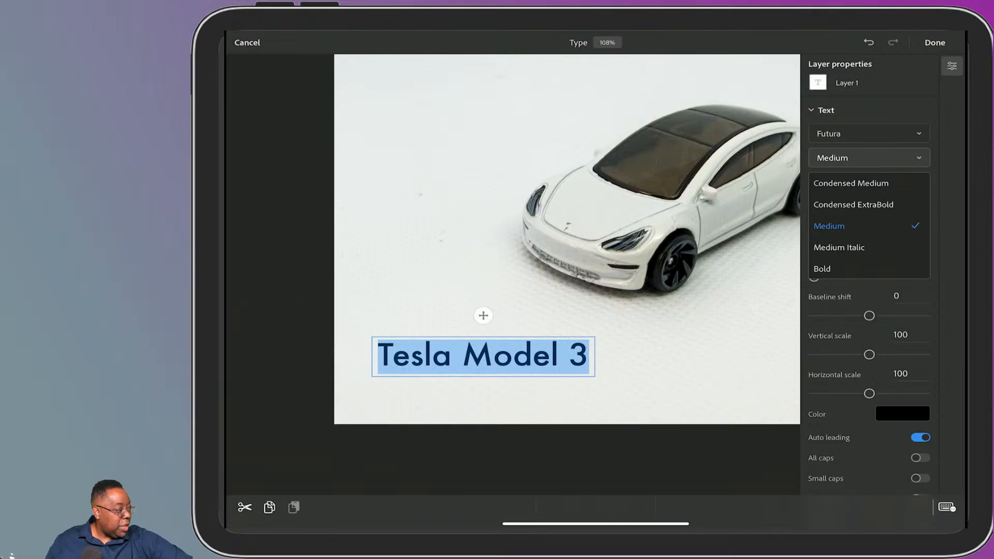
pyautogui.click(869, 158)
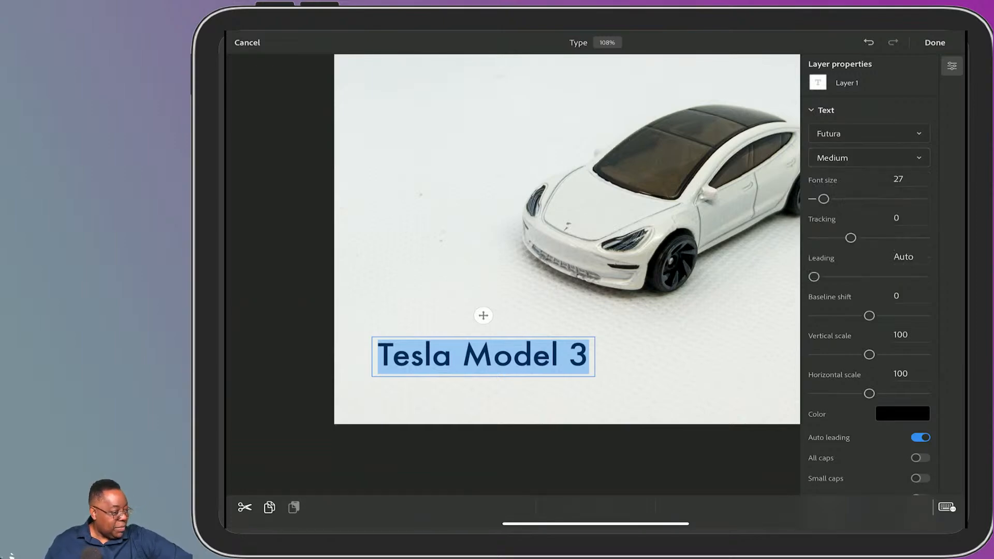
pyautogui.click(935, 42)
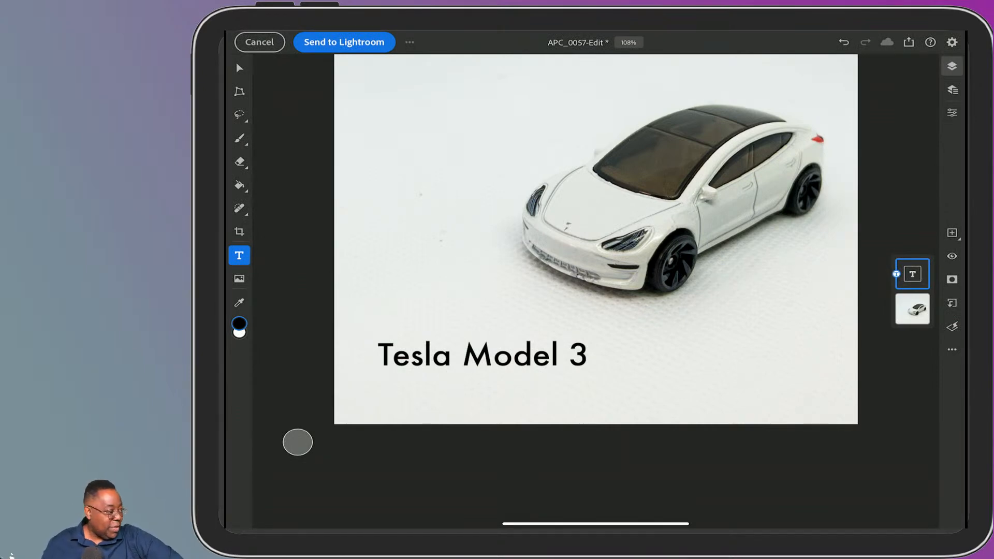
# Select the car photo layer and retouch the white surface beside the car's wheels with the healing brush
pyautogui.click(952, 256)
pyautogui.click(952, 257)
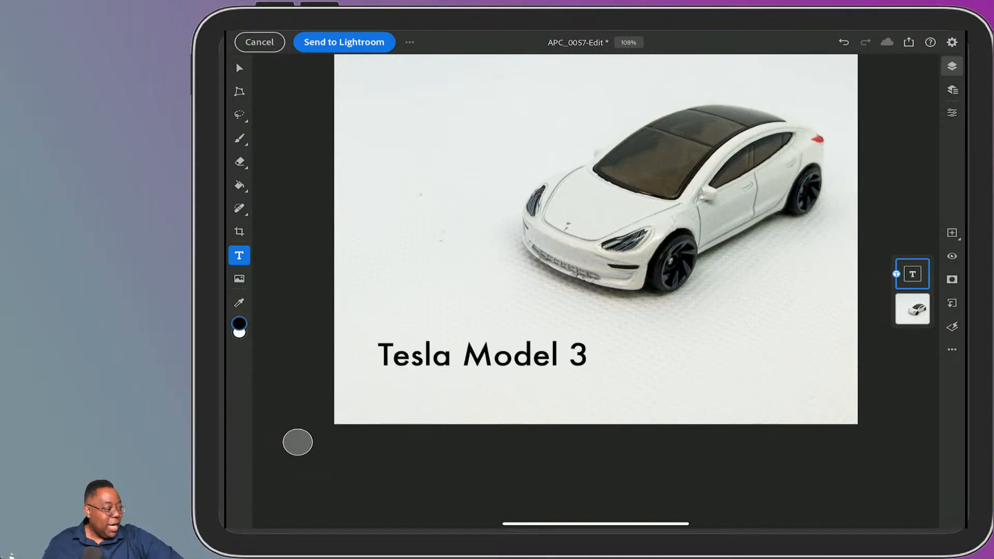
pyautogui.click(913, 309)
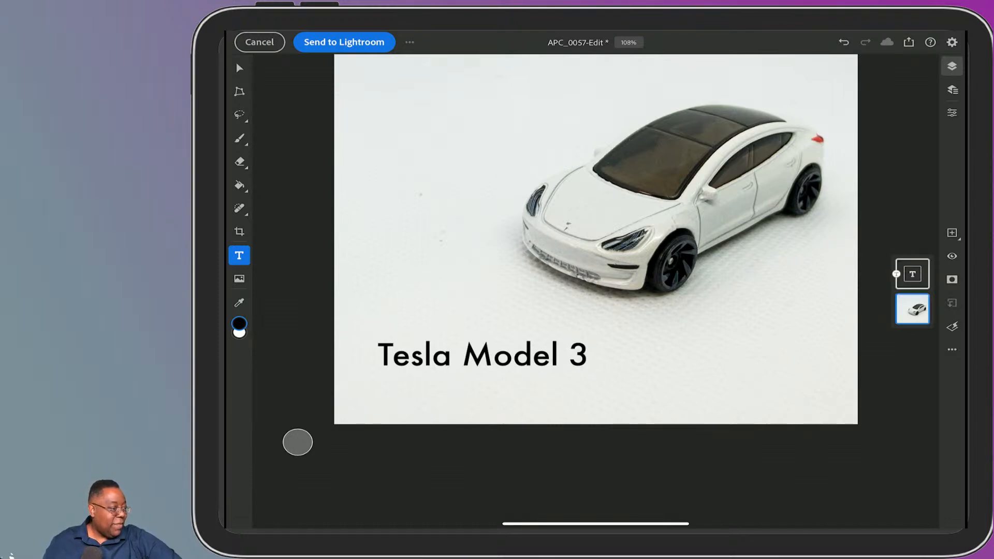
pyautogui.scroll(-2, 564, 290)
pyautogui.scroll(3, 564, 290)
pyautogui.scroll(5, 673, 311)
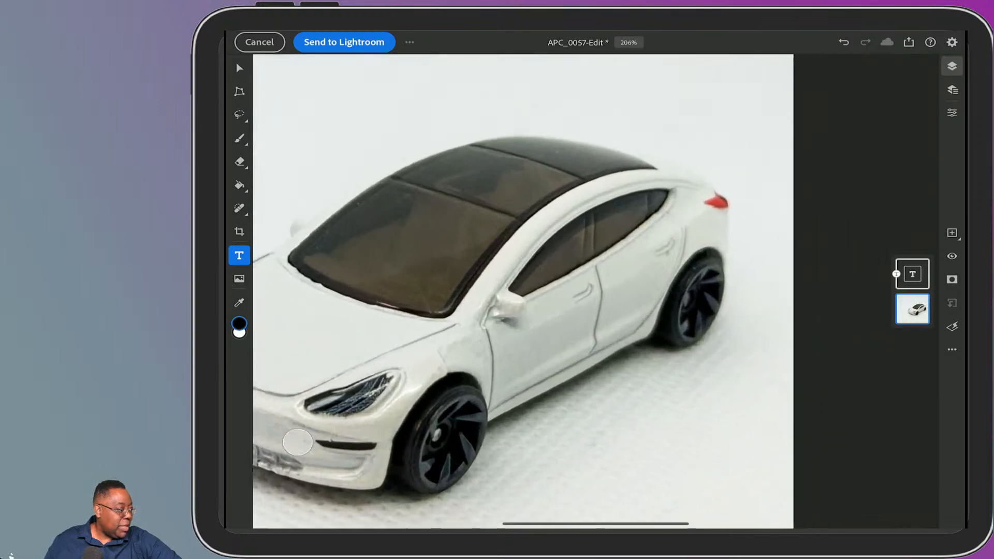
pyautogui.scroll(-4, 298, 443)
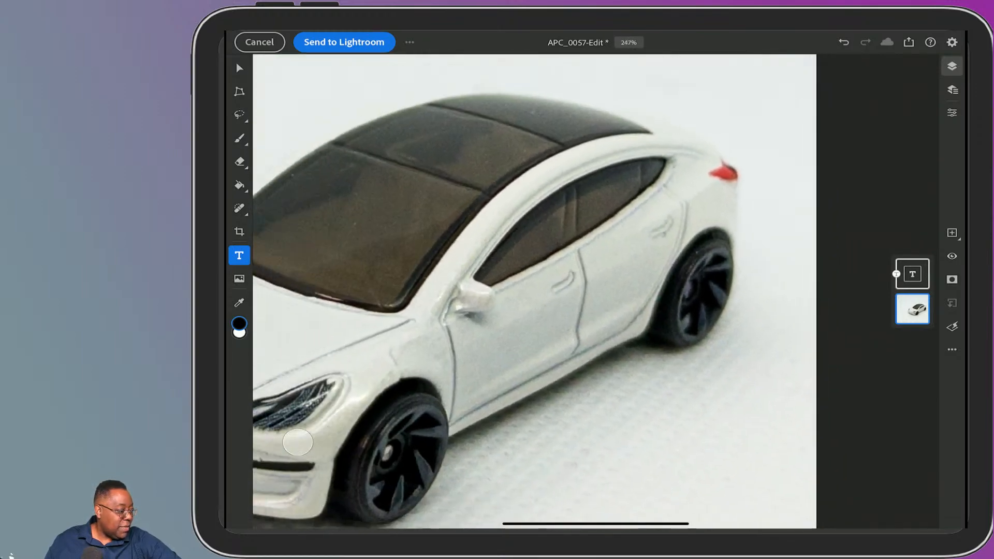
pyautogui.scroll(1, 297, 443)
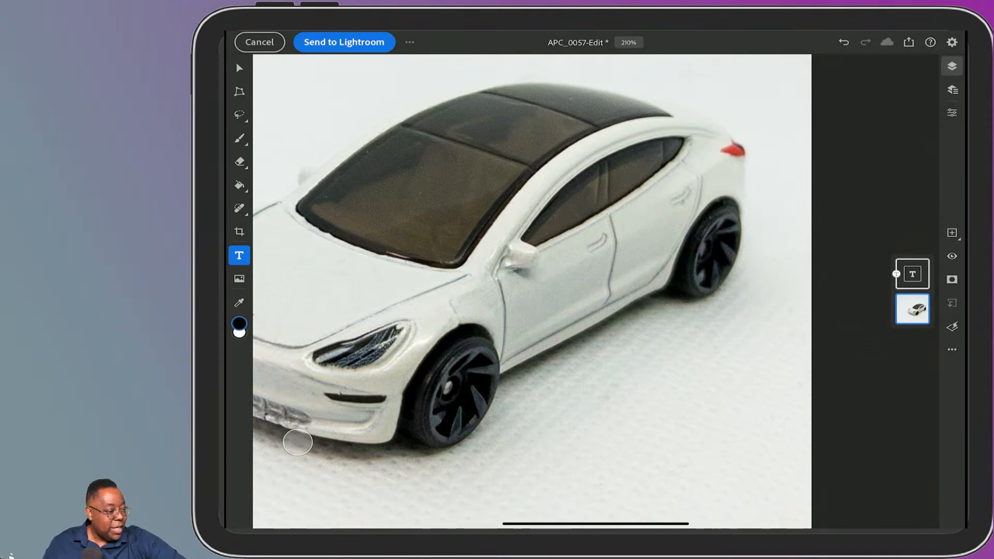
pyautogui.press('j')
pyautogui.moveTo(619, 390)
pyautogui.mouseDown()
pyautogui.moveTo(590, 412)
pyautogui.moveTo(624, 394)
pyautogui.moveTo(557, 417)
pyautogui.moveTo(550, 441)
pyautogui.mouseUp()
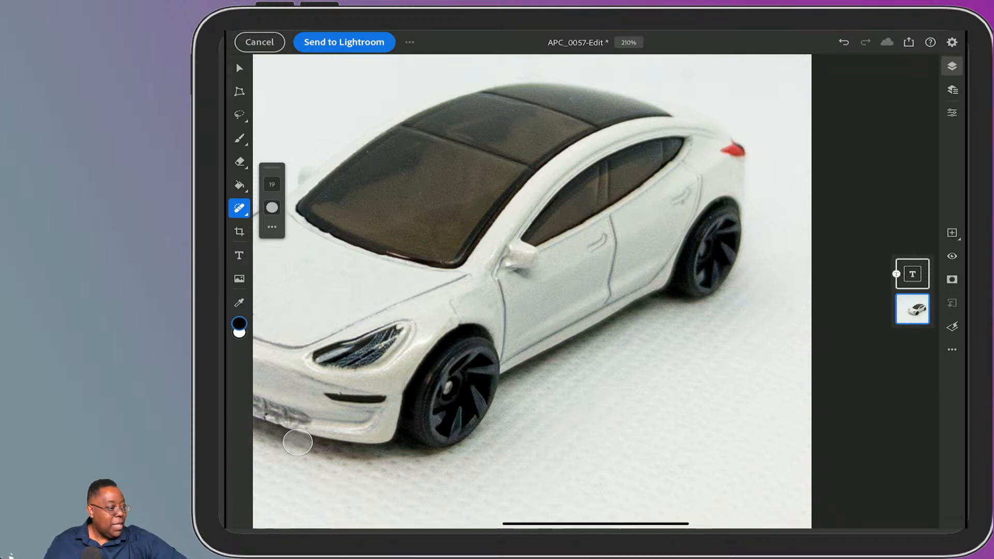
pyautogui.scroll(-5, 532, 291)
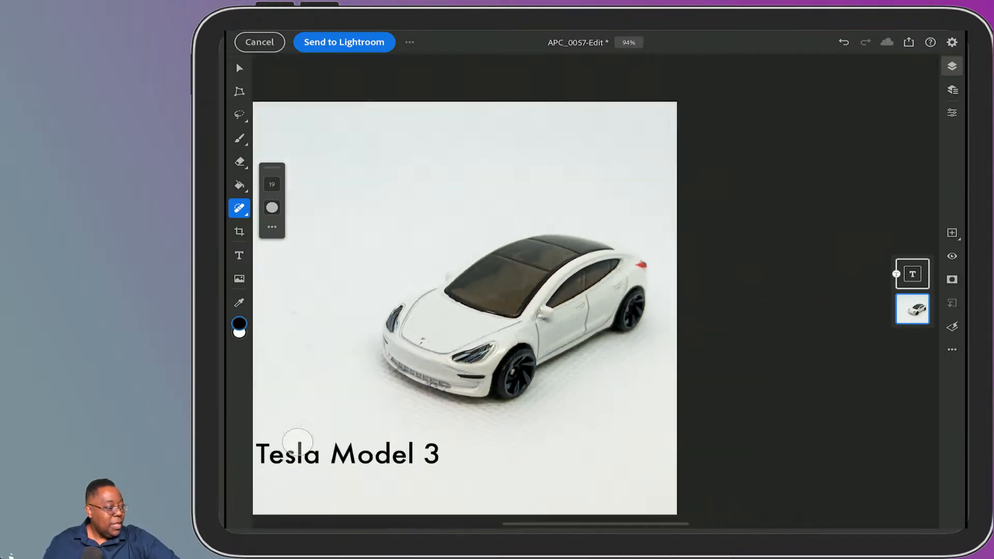
pyautogui.scroll(-1, 532, 291)
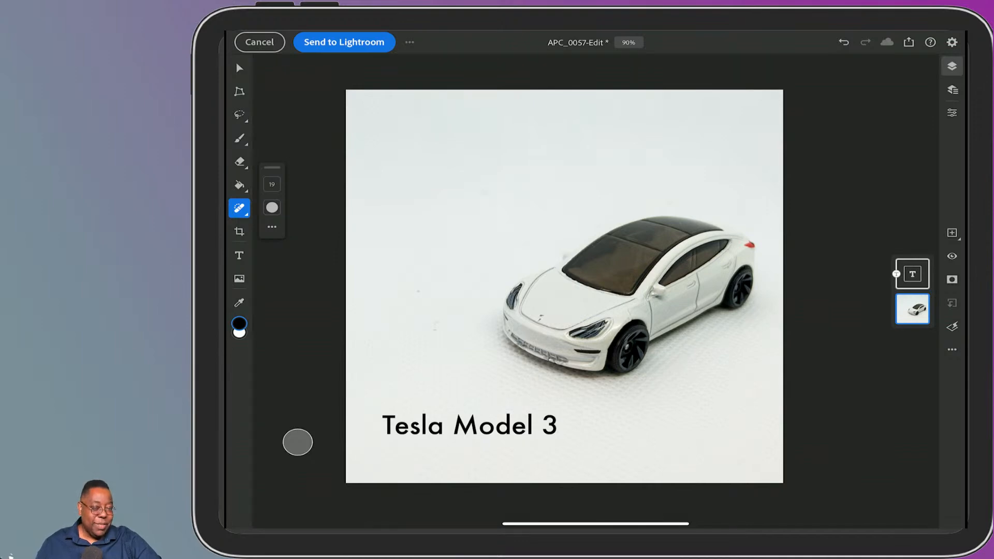
# Keep the edits and export the captioned photo as a Standard JPEG at quality 8, High, saving the image to the device
pyautogui.click(260, 42)
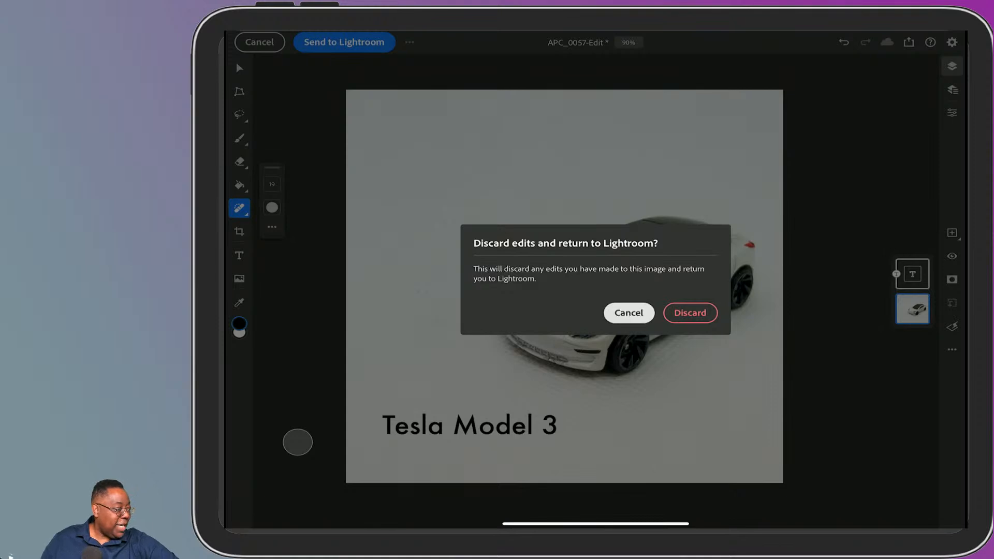
pyautogui.click(629, 313)
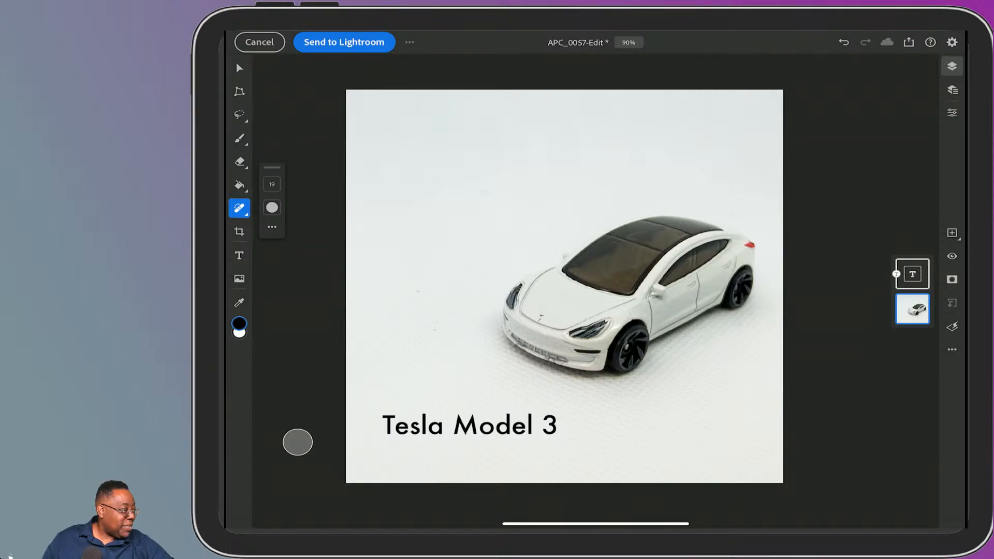
pyautogui.click(344, 42)
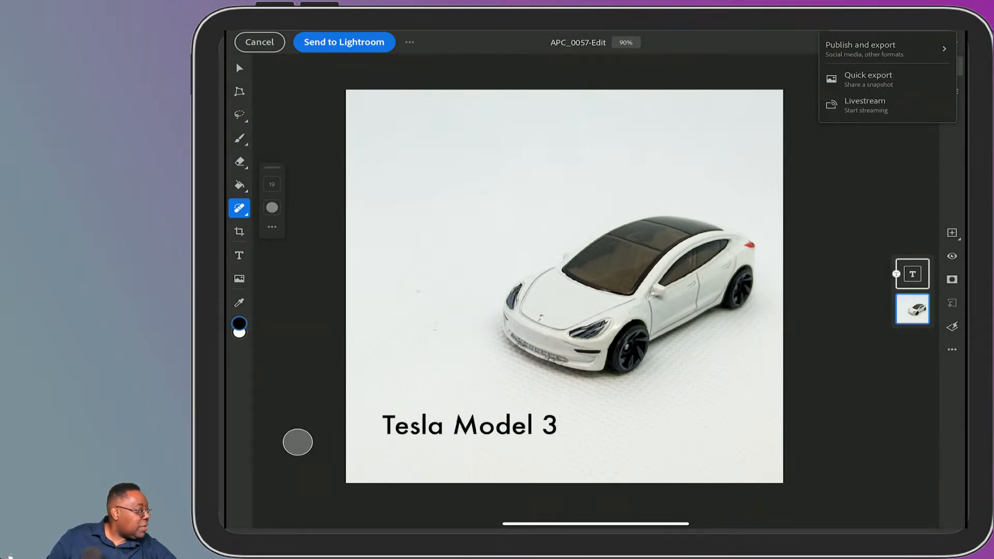
pyautogui.click(869, 79)
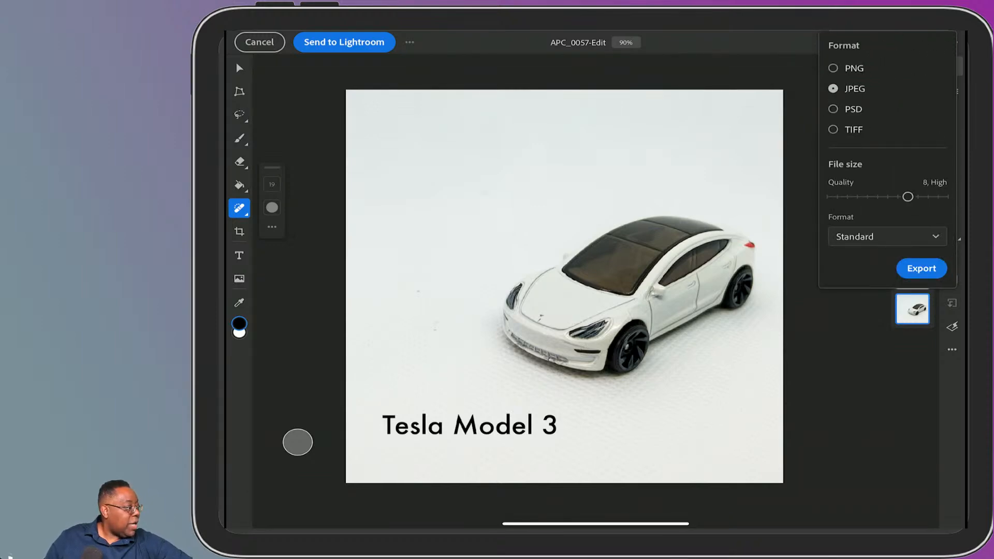
pyautogui.click(922, 269)
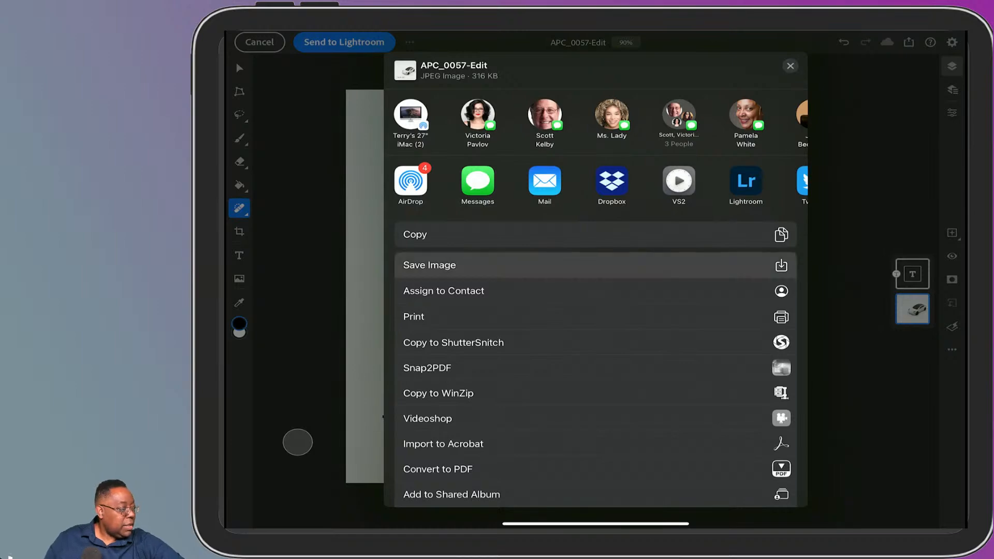
pyautogui.click(430, 266)
pyautogui.click(633, 306)
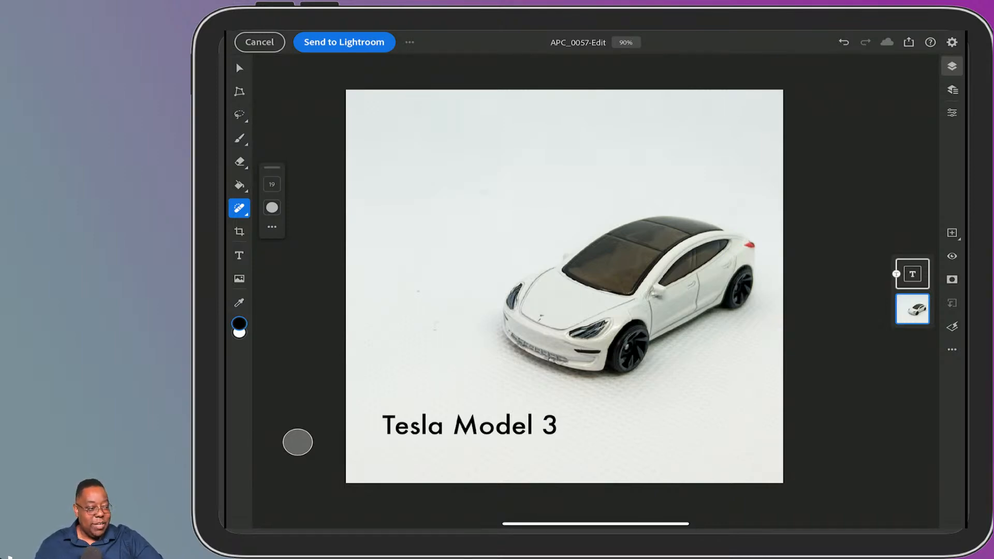
# Send the captioned car photo to Lightroom, view it at full size and return to All Photos
pyautogui.click(344, 42)
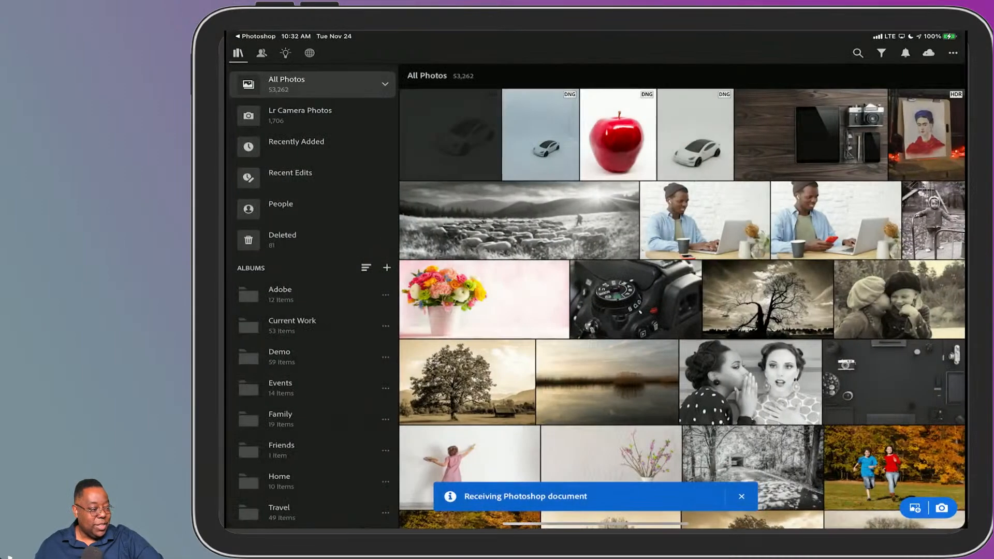
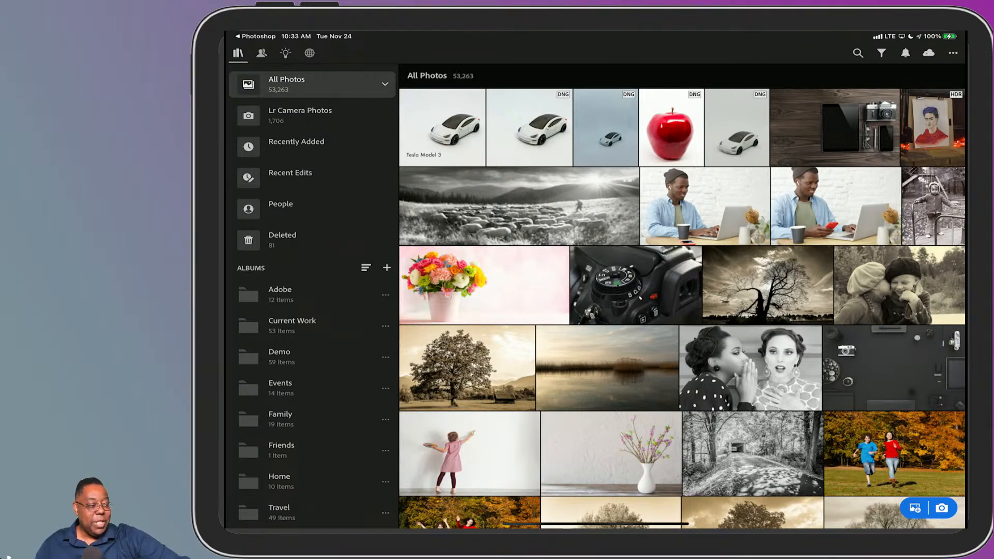
pyautogui.click(442, 127)
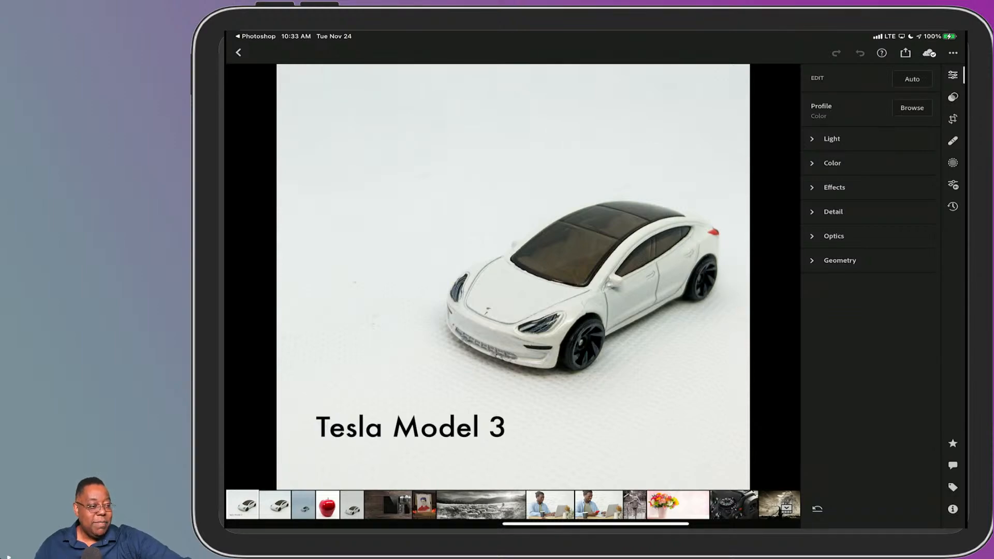
pyautogui.click(238, 52)
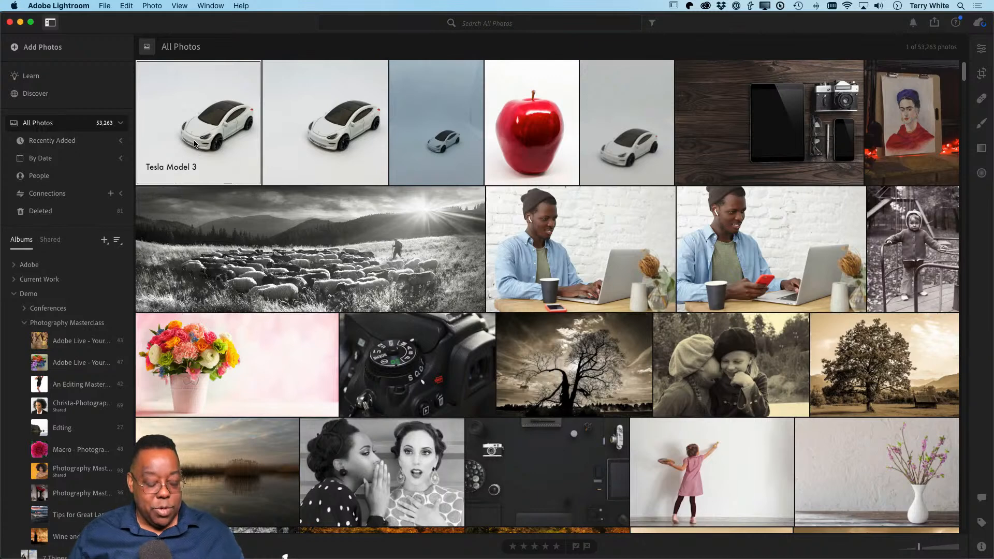
# In Lightroom on the desktop, open the synced "Tesla Model 3" photo in Photoshop for editing
pyautogui.rightClick(194, 144)
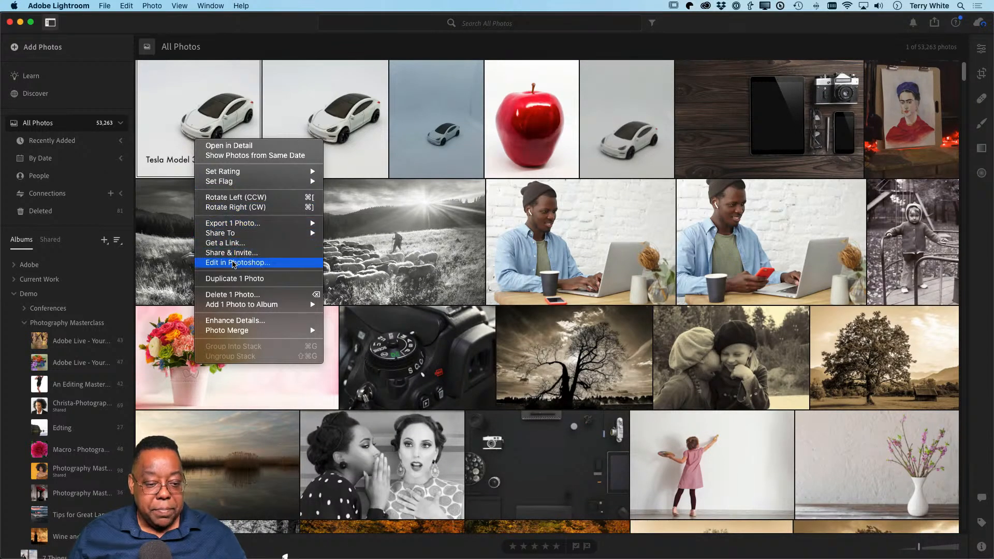
pyautogui.click(233, 263)
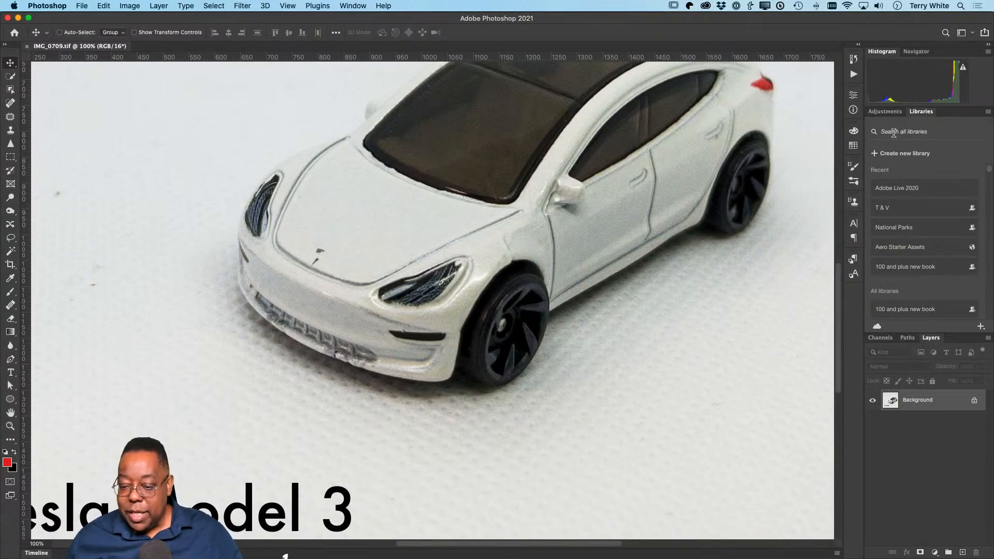
pyautogui.scroll(-5, 731, 251)
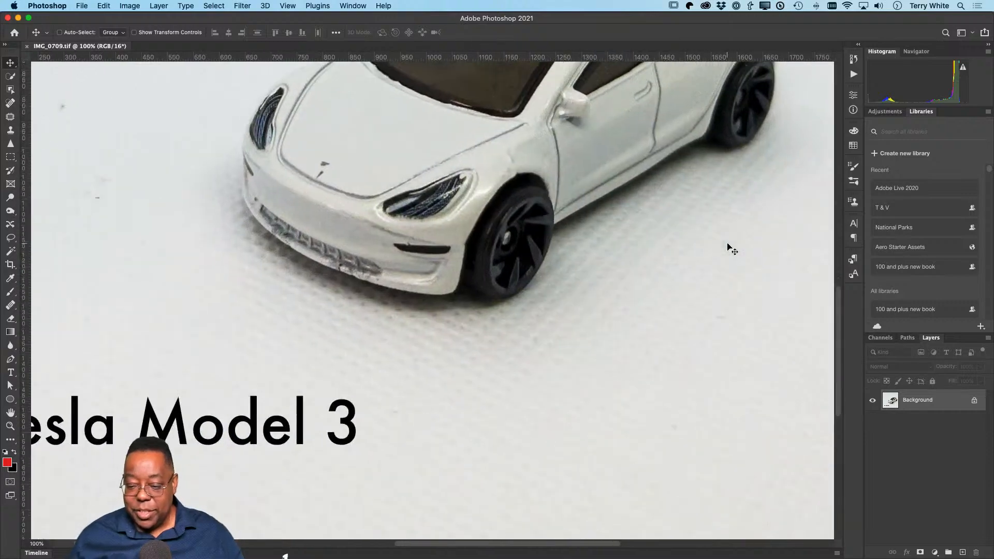
pyautogui.press('super')
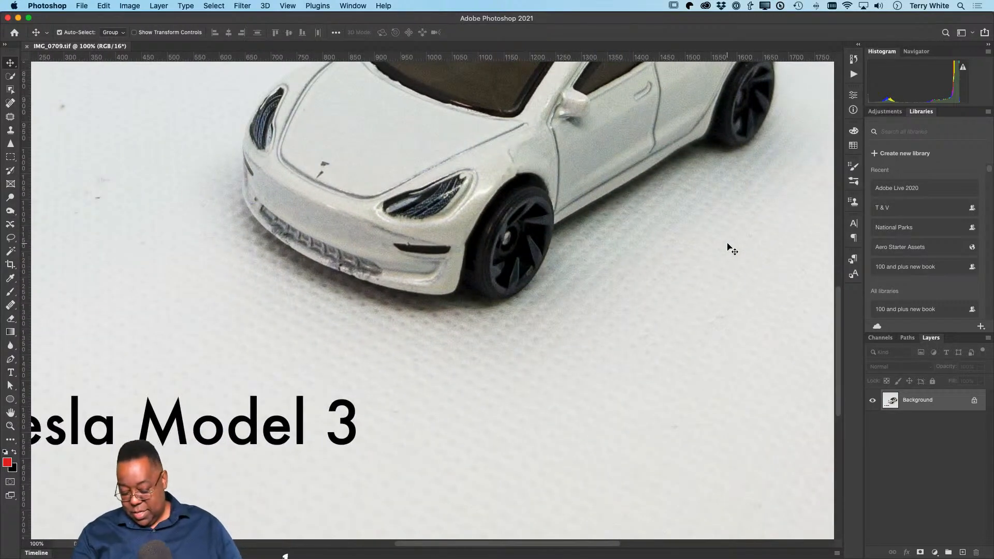
pyautogui.press('super+0')
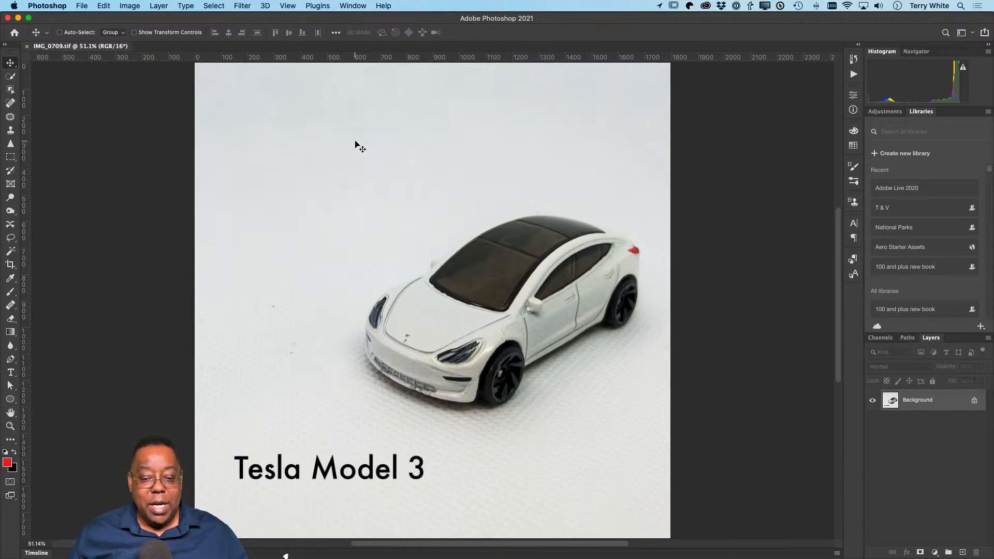
pyautogui.press('super')
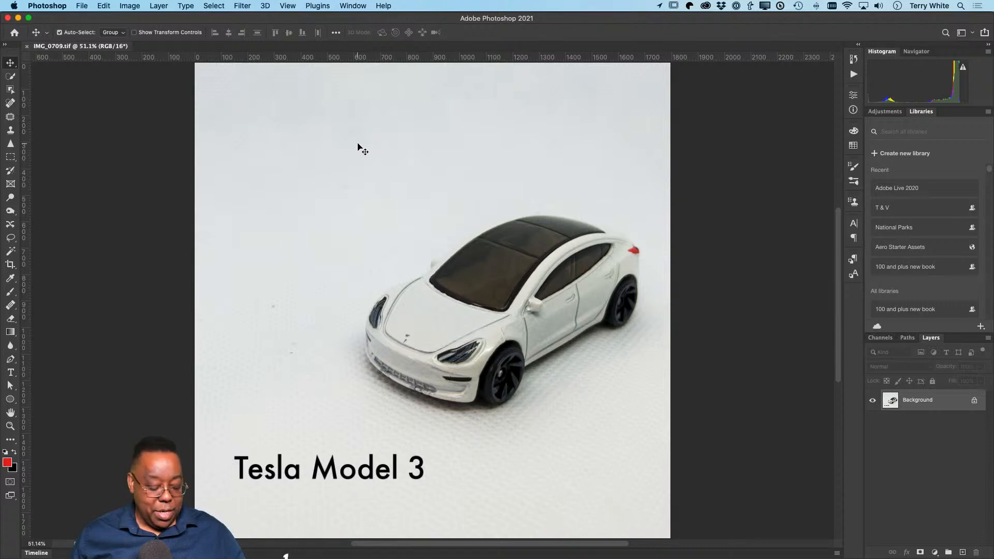
# Close the Tesla photo and open the photo of the bearded man with glasses from the Adobe Live 2020 library
pyautogui.press('super+w')
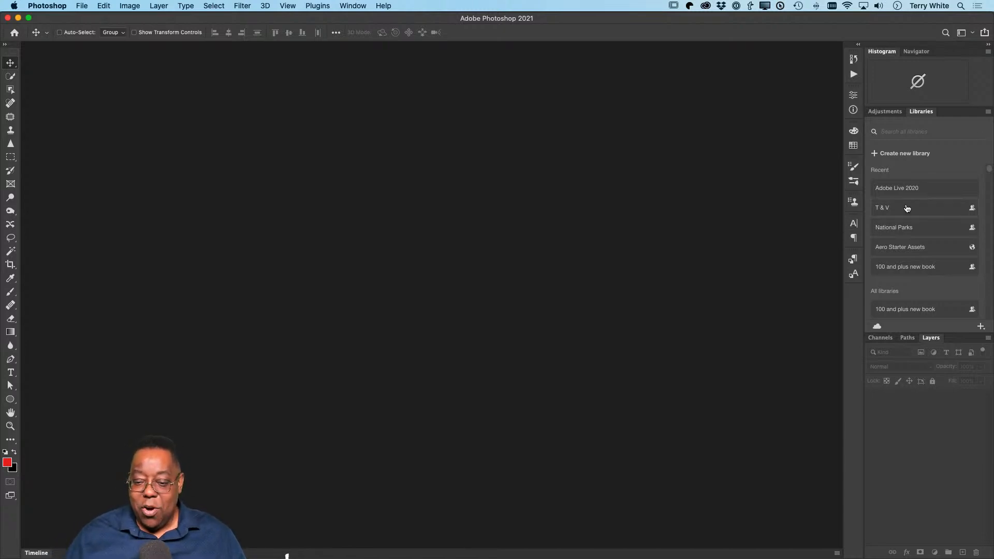
pyautogui.click(905, 193)
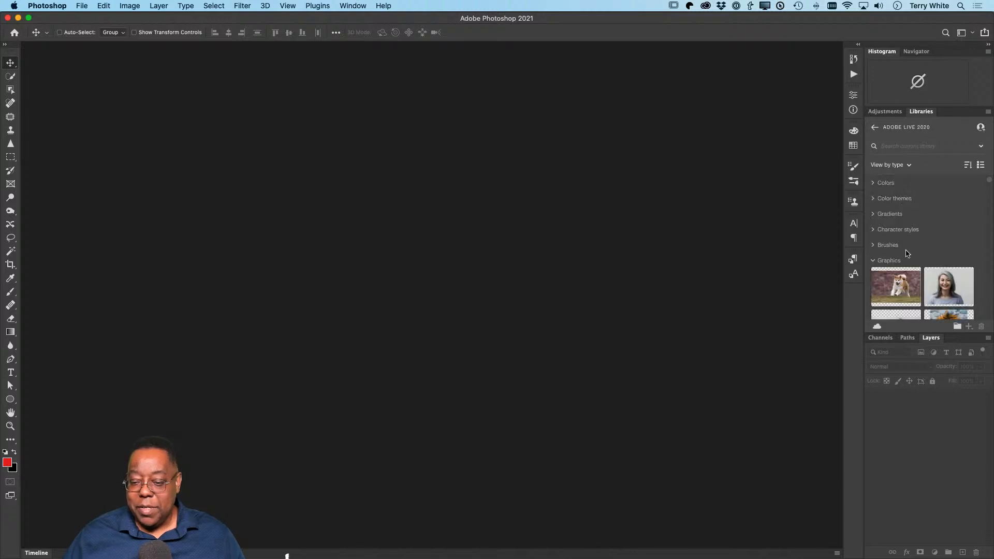
pyautogui.scroll(-5, 936, 289)
pyautogui.scroll(-2, 937, 289)
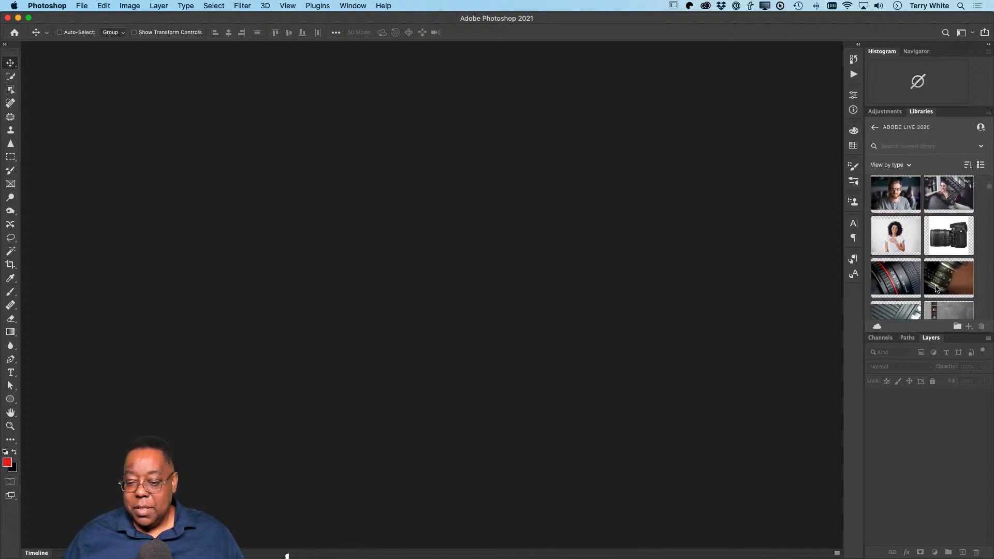
pyautogui.scroll(1, 936, 288)
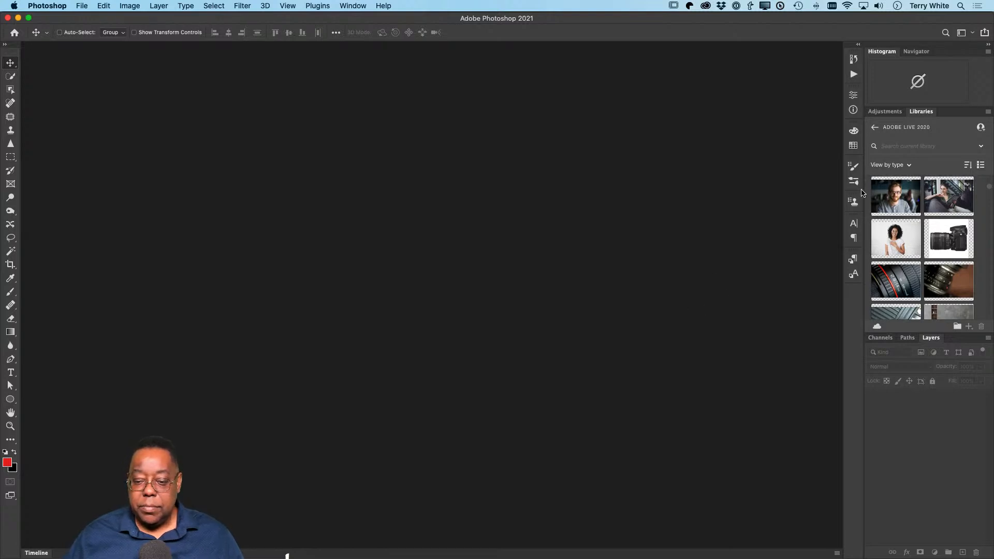
pyautogui.moveTo(891, 203); pyautogui.dragTo(523, 267)
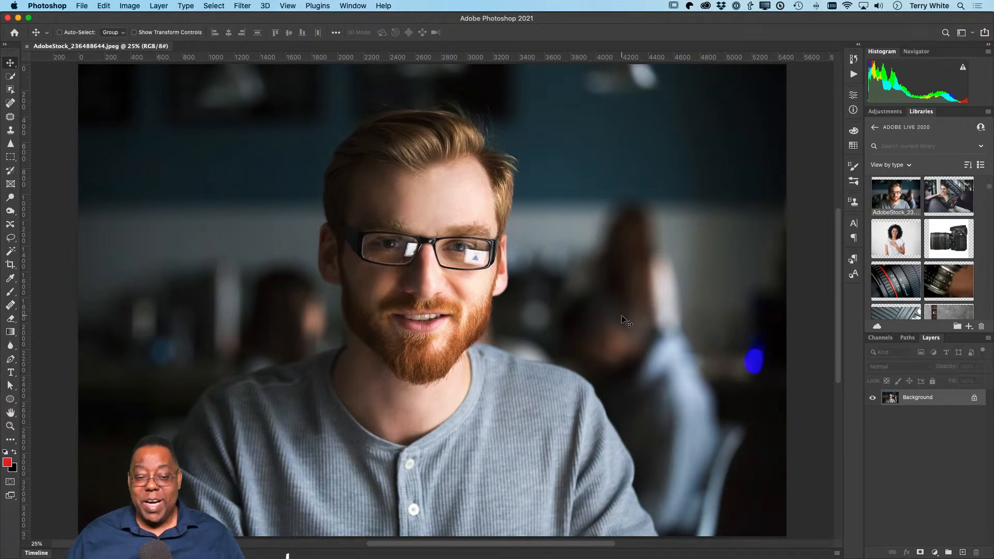
# Save the portrait as a cloud document named "Guy with glasses"
pyautogui.click(77, 6)
pyautogui.click(98, 123)
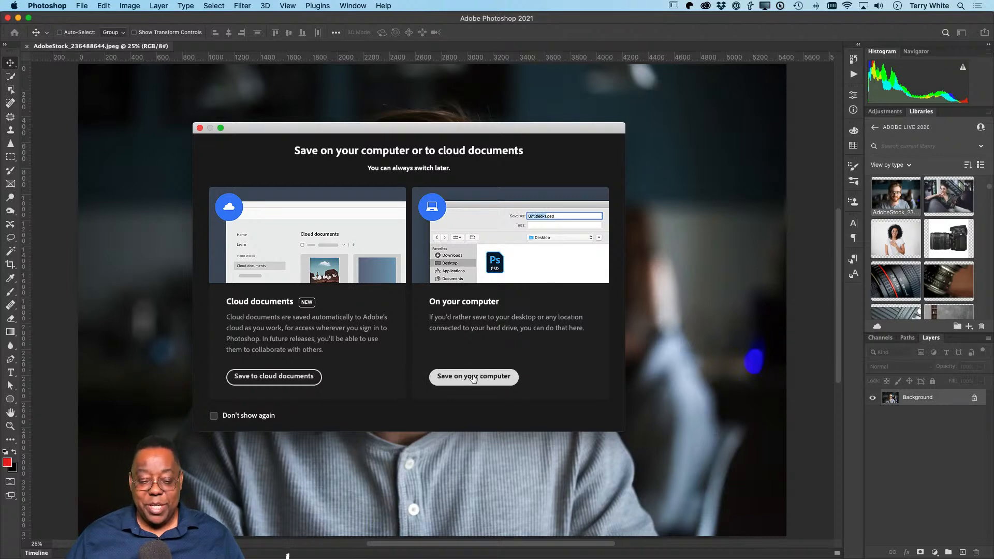
pyautogui.click(249, 377)
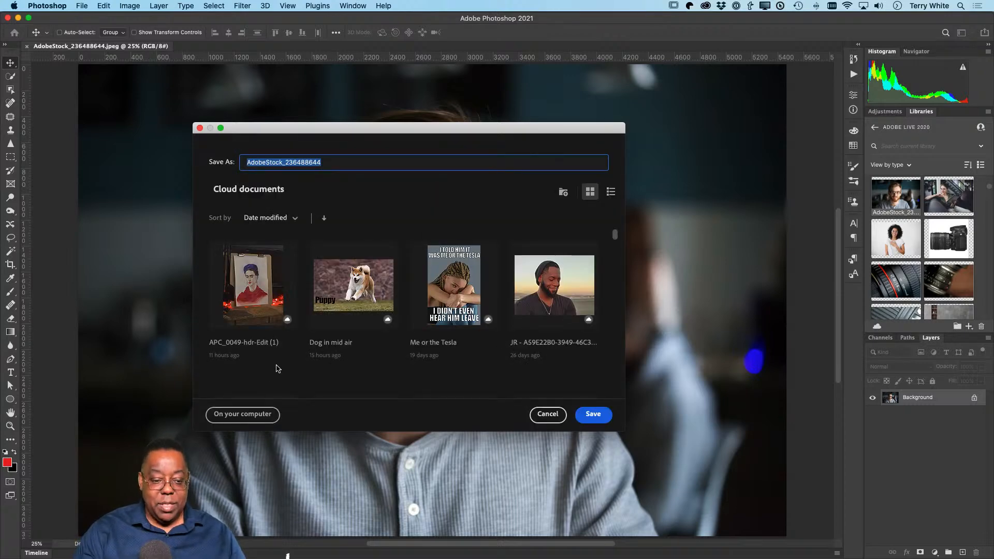
pyautogui.write('Guy with')
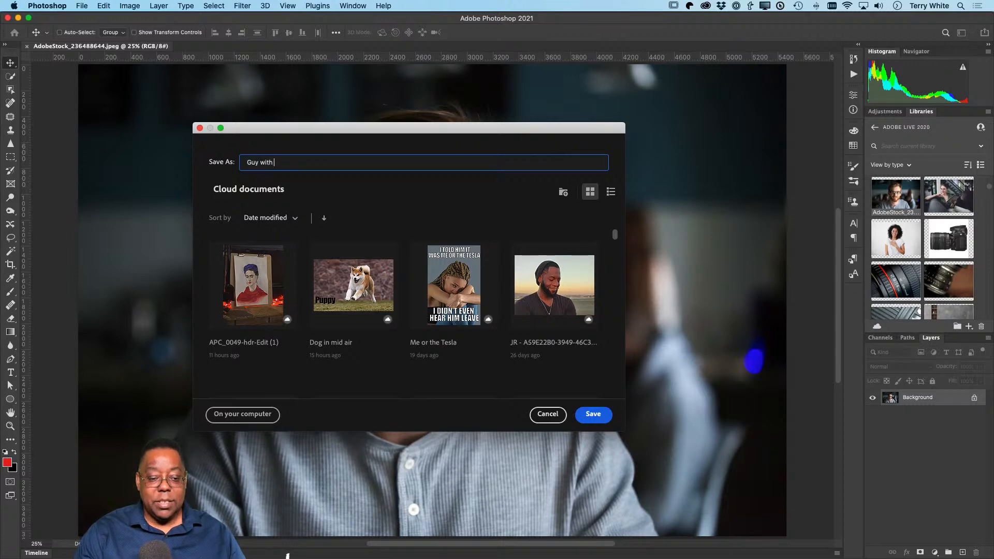
pyautogui.write(' glasses')
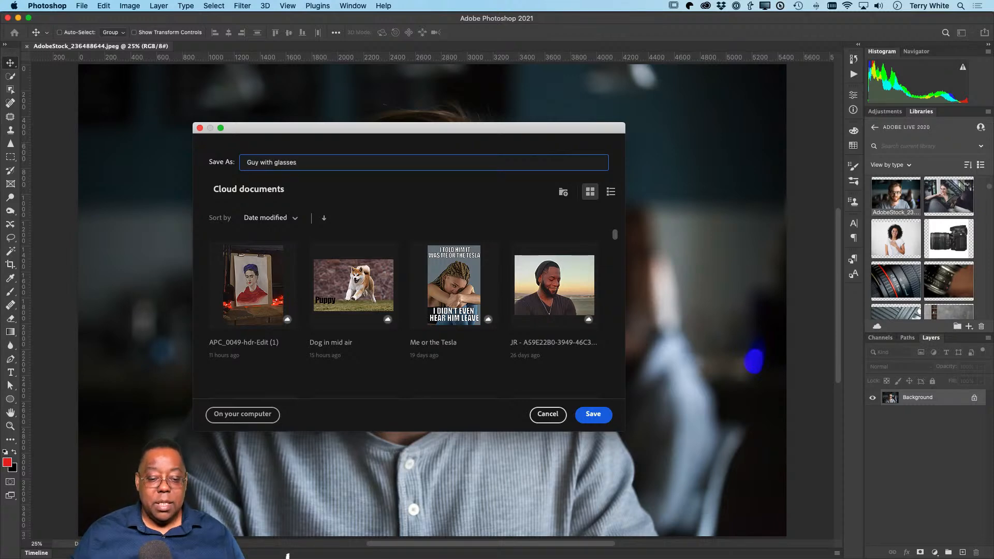
pyautogui.click(595, 414)
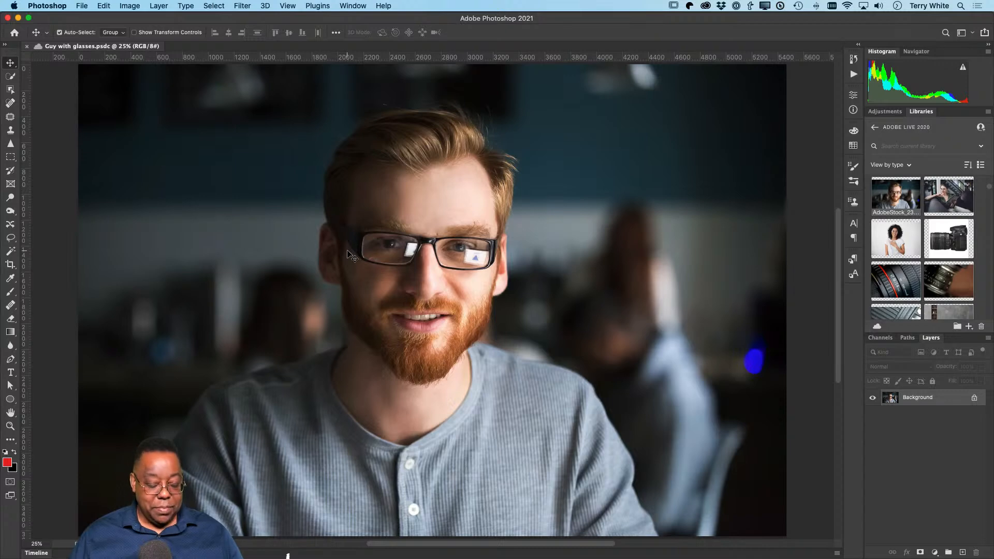
# Close the portrait and reopen "Guy with glasses" from the cloud documents, comparing with the files on the computer
pyautogui.press('super+w')
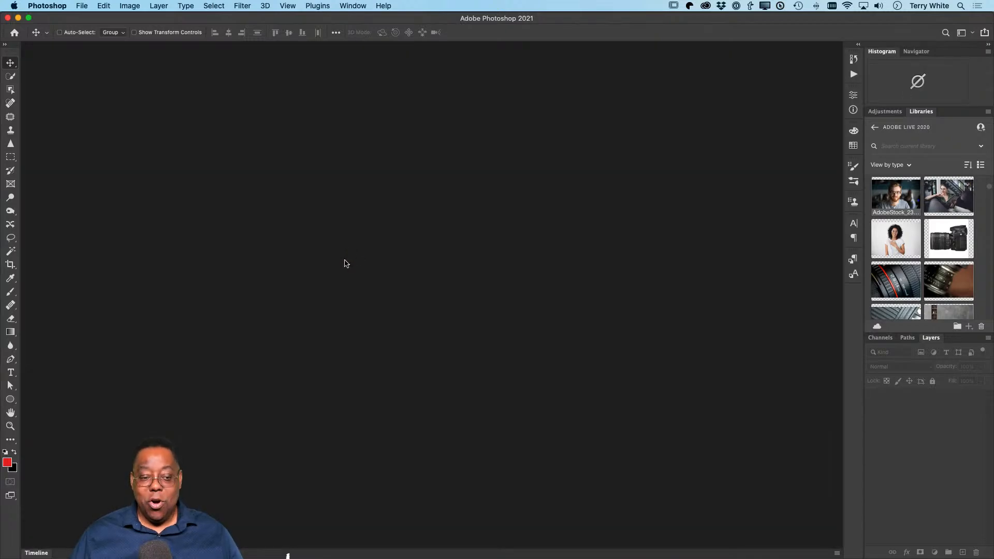
pyautogui.click(87, 6)
pyautogui.click(87, 37)
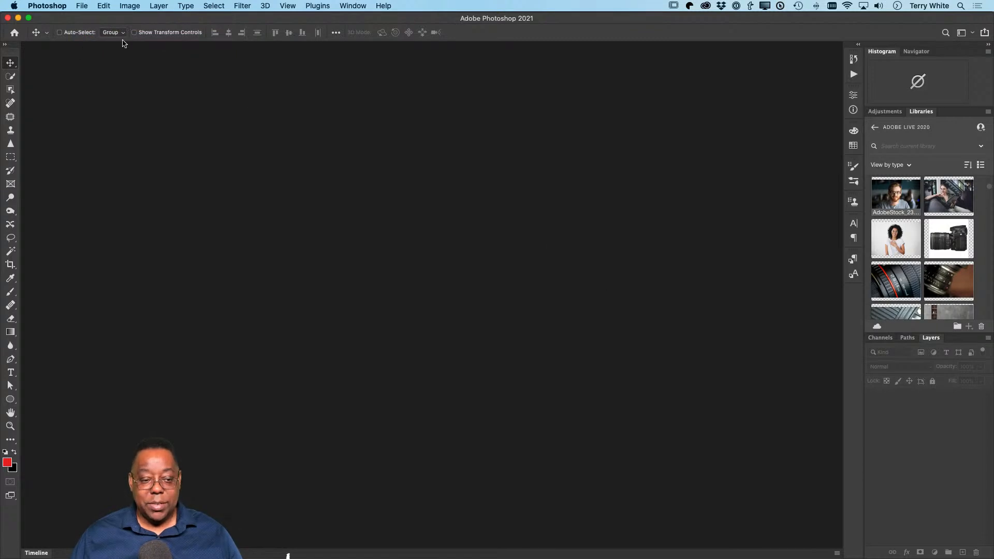
pyautogui.click(80, 6)
pyautogui.click(83, 29)
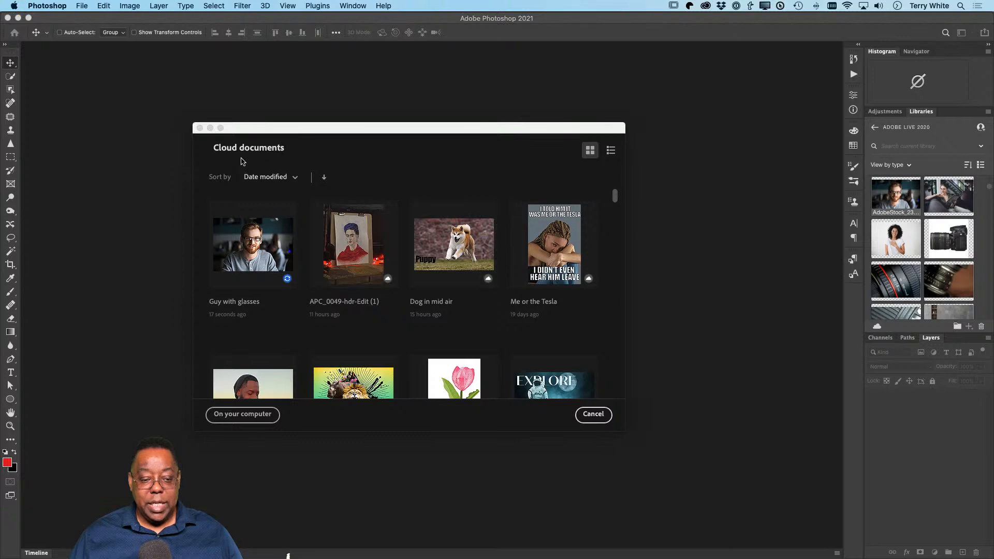
pyautogui.click(265, 414)
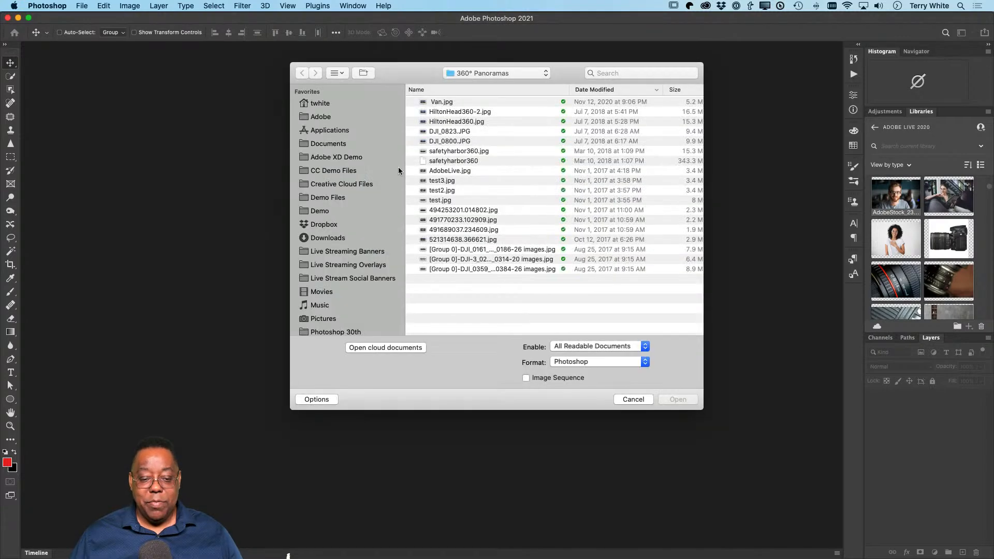
pyautogui.click(400, 348)
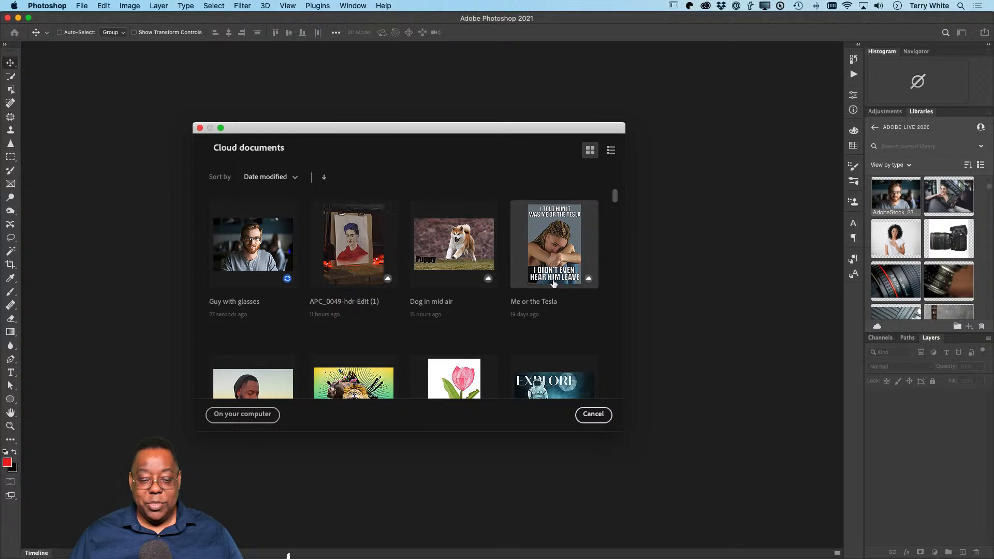
pyautogui.click(237, 247)
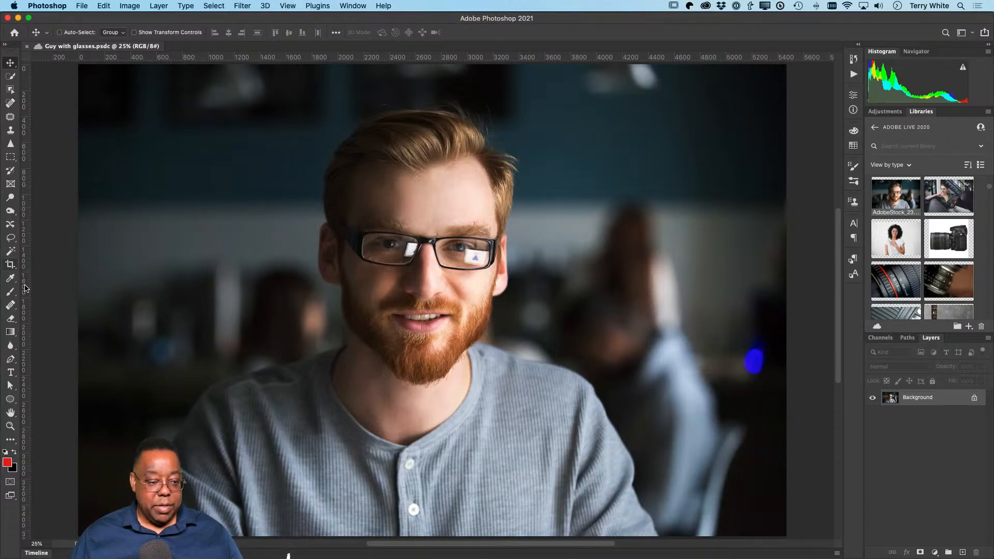
# Add the text "Glasses" in the dark area above and left of the man, coloured pale pink #fae0d6 sampled from his forehead
pyautogui.click(10, 373)
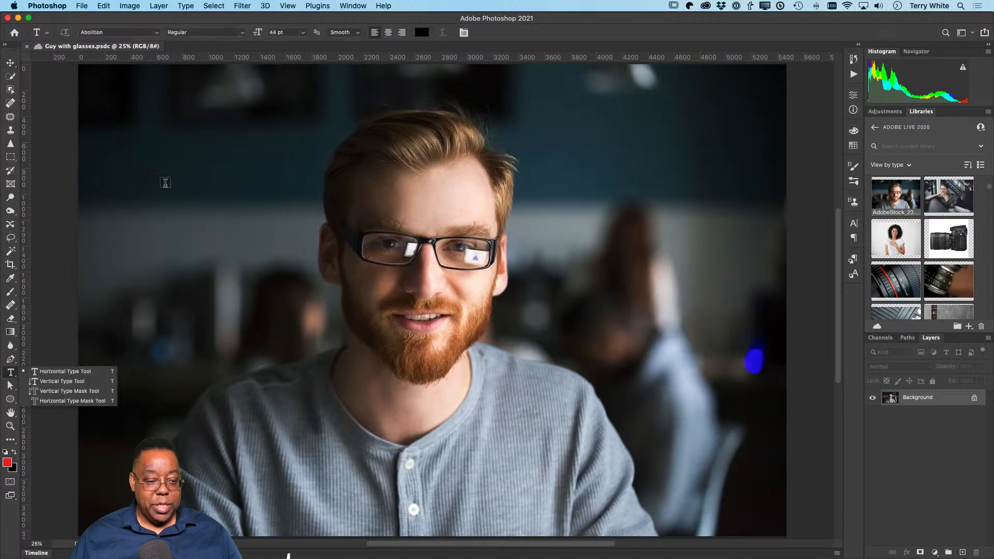
pyautogui.click(134, 141)
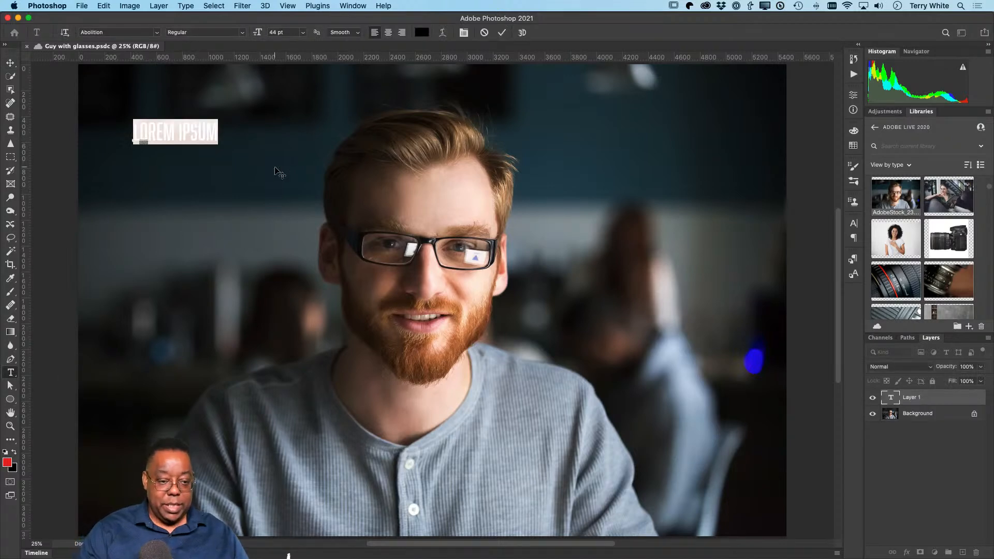
pyautogui.write('GLASSES')
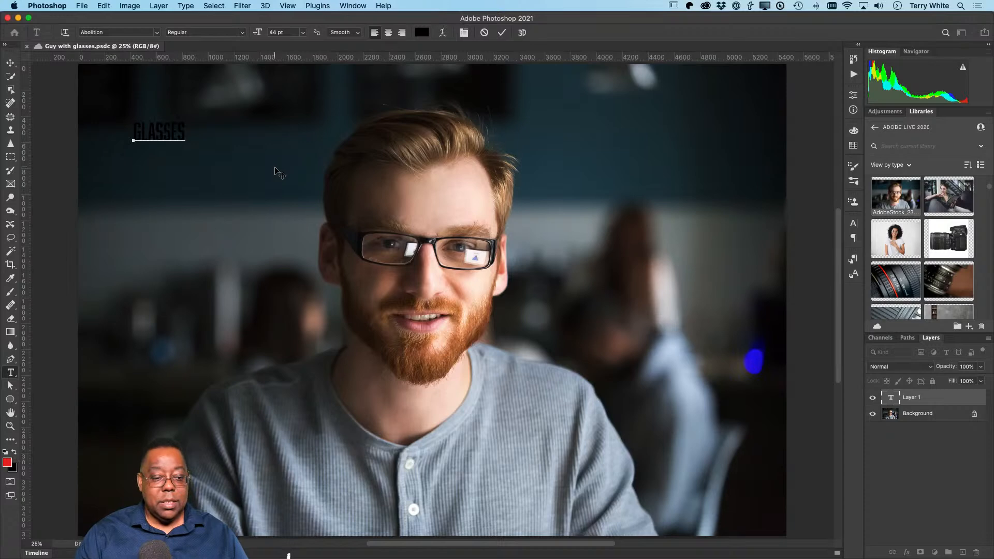
pyautogui.press('super+a')
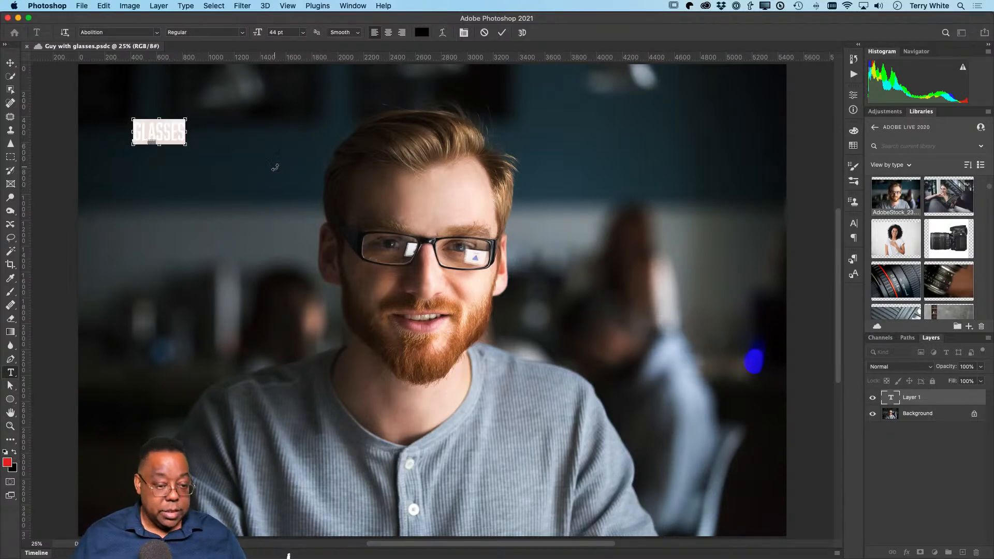
pyautogui.click(422, 33)
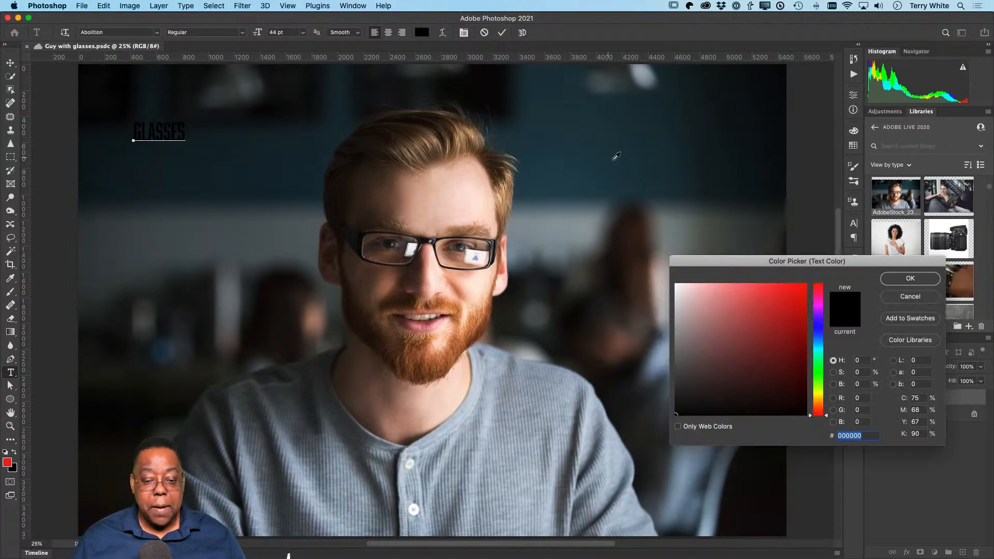
pyautogui.click(462, 198)
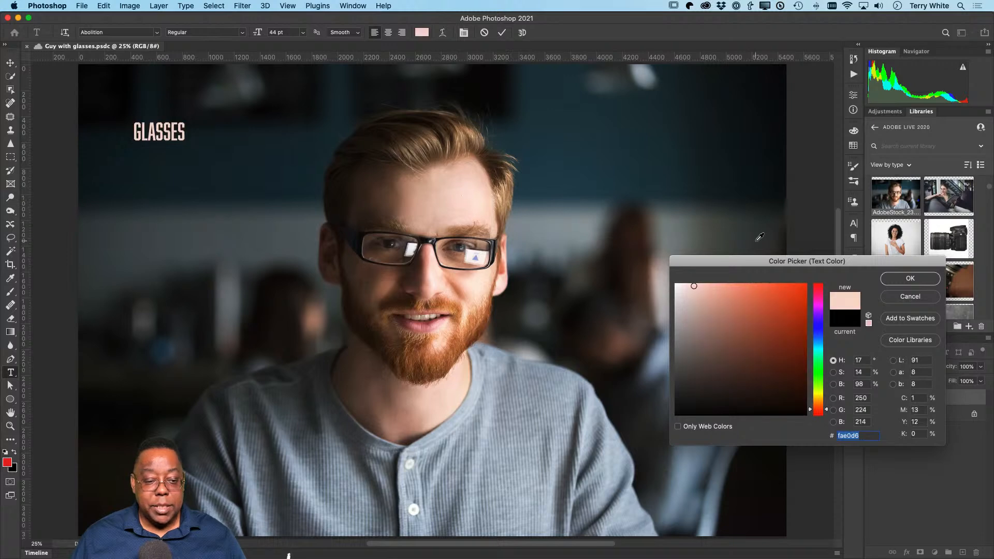
pyautogui.click(902, 289)
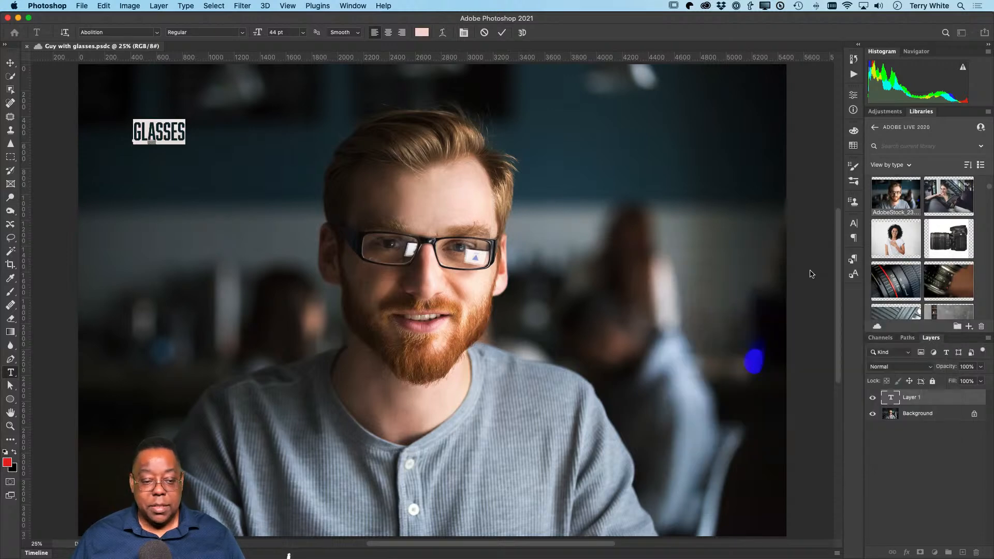
# Enlarge the "Glasses" text to about 97 pt and save the cloud document
pyautogui.moveTo(188, 147); pyautogui.dragTo(244, 191)
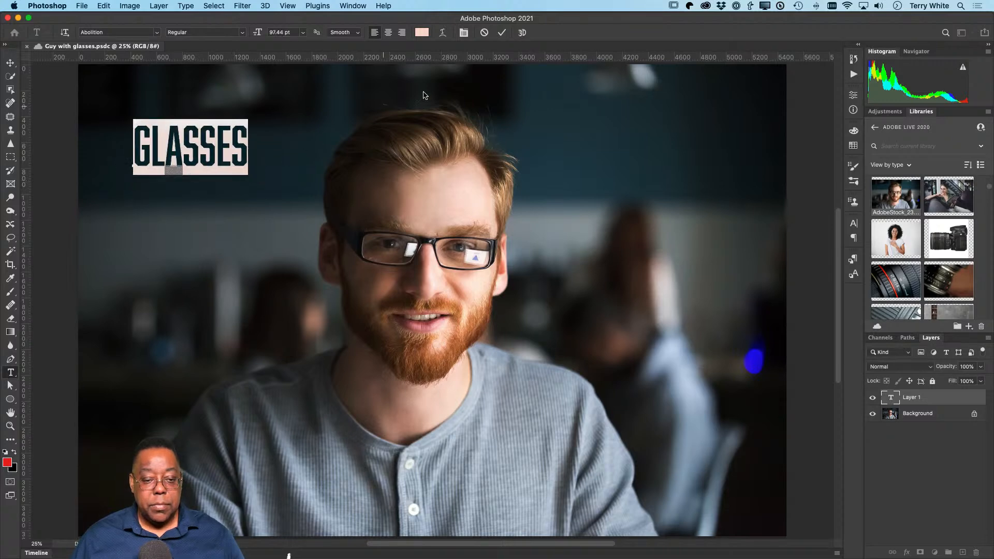
pyautogui.click(502, 33)
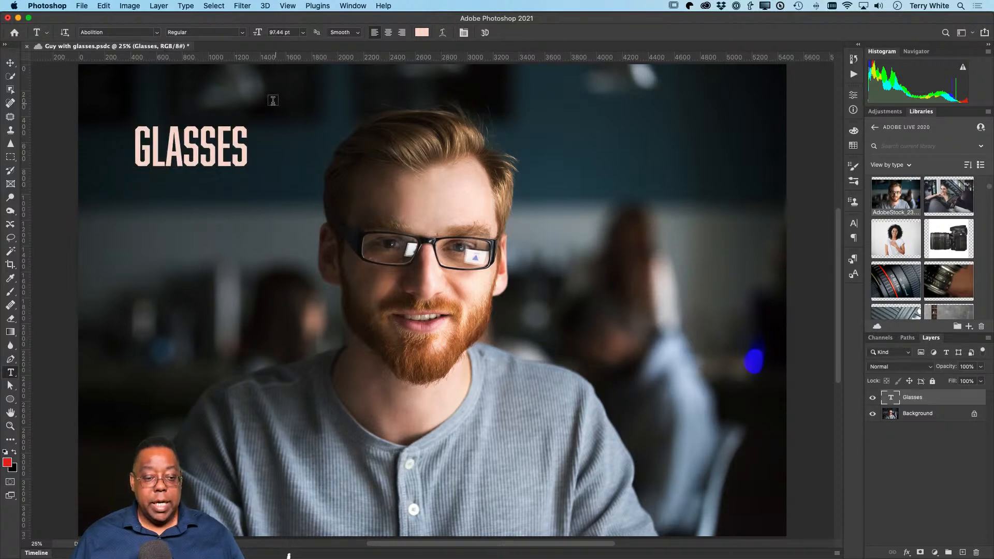
pyautogui.click(81, 6)
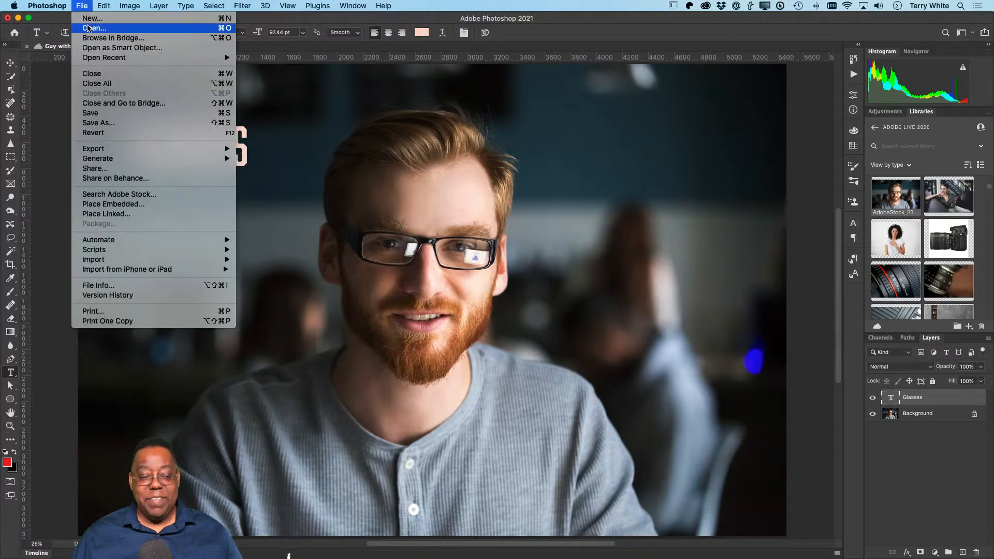
pyautogui.click(112, 109)
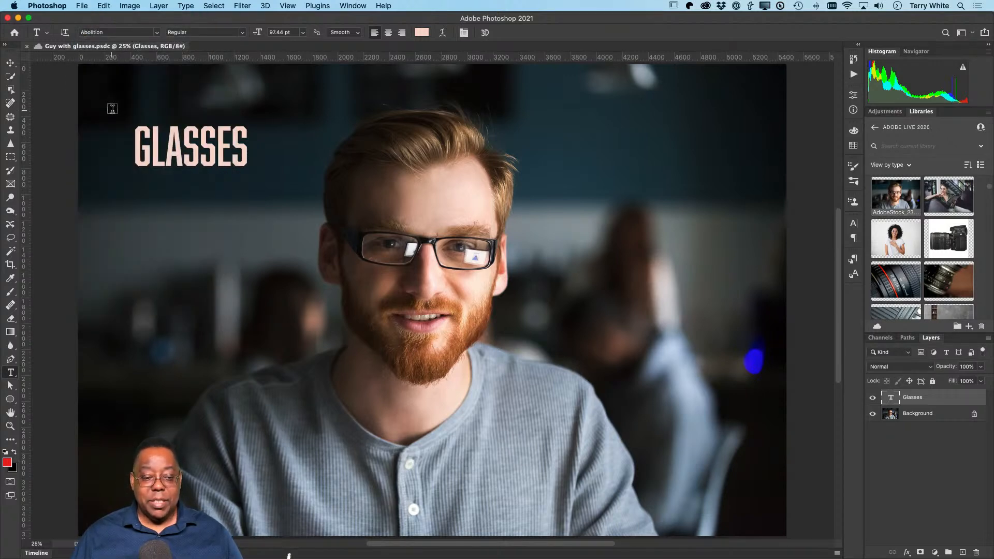
# Move the "Glasses" text down to the photo's lower-left area, then save and close the cloud document
pyautogui.click(10, 63)
pyautogui.moveTo(155, 157); pyautogui.dragTo(155, 456)
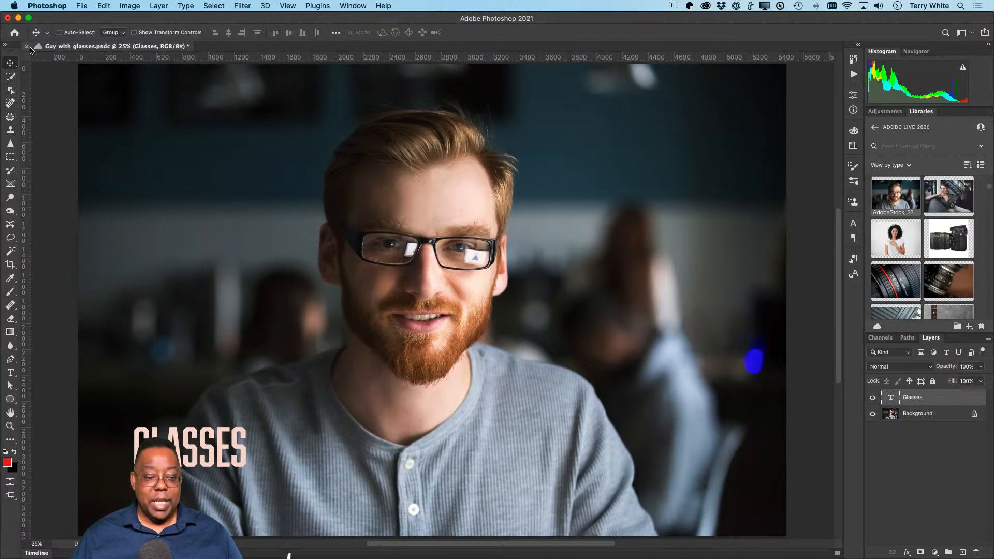
pyautogui.press('super+s')
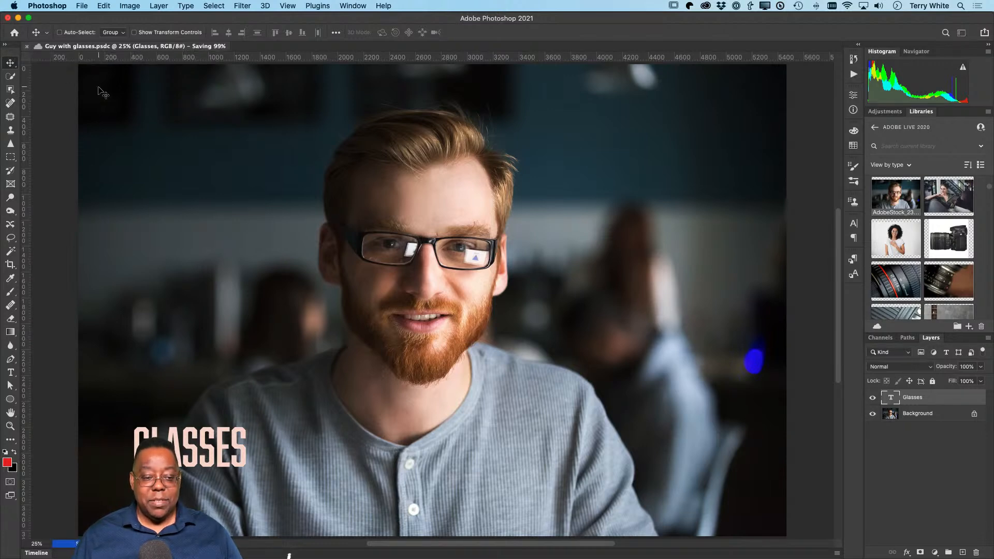
pyautogui.press('super+w')
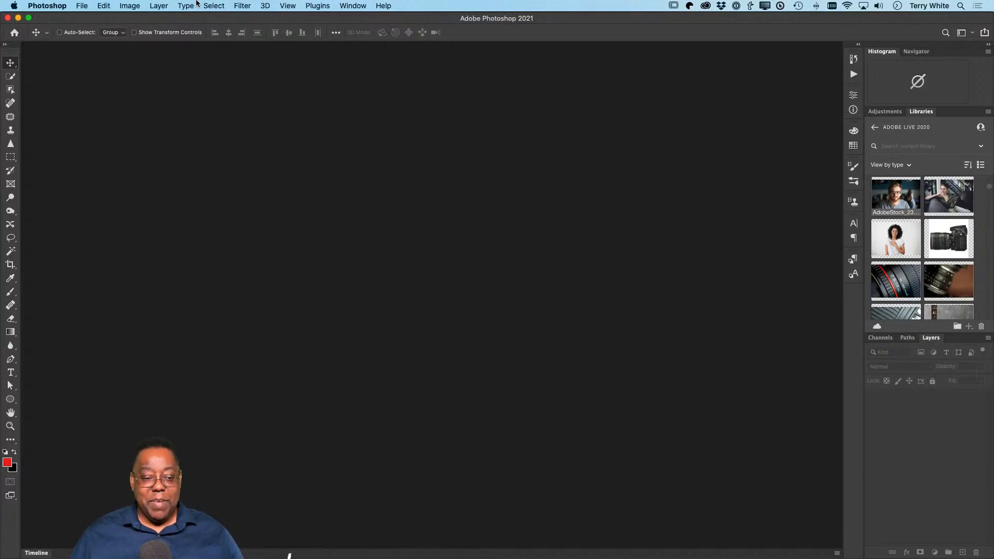
# Reopen "Guy with glasses" from the recent files to check the saved text, then close it
pyautogui.click(81, 5)
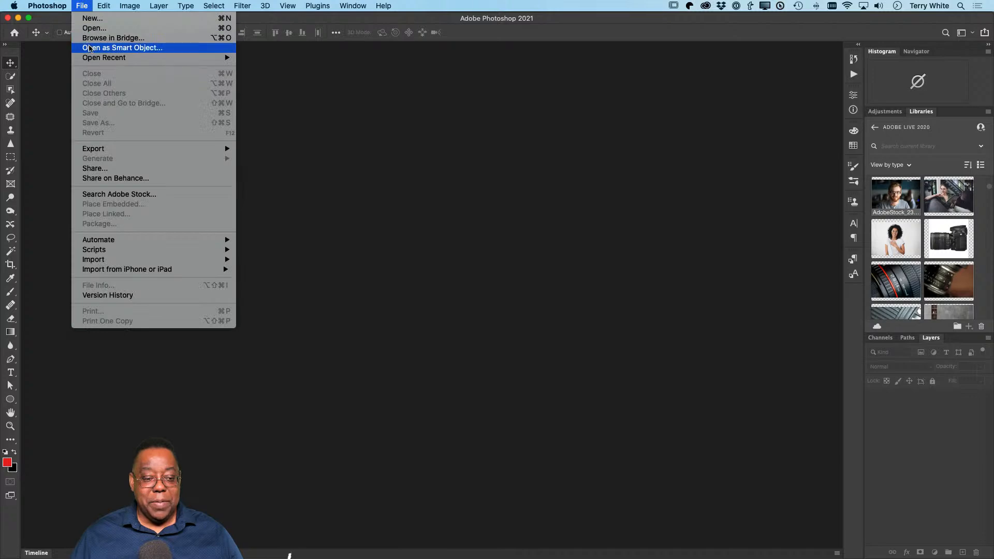
pyautogui.moveTo(93, 58)
pyautogui.click(275, 58)
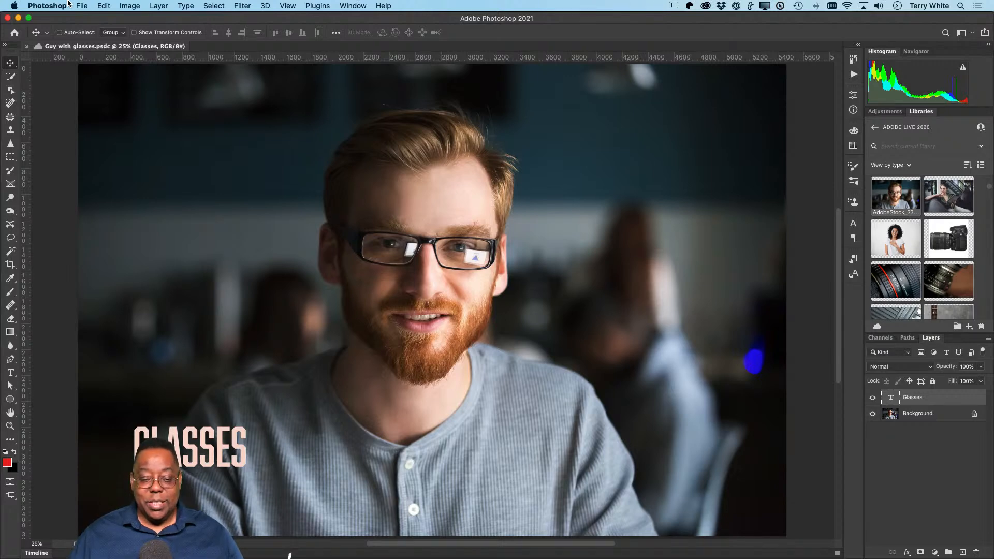
pyautogui.press('super+w')
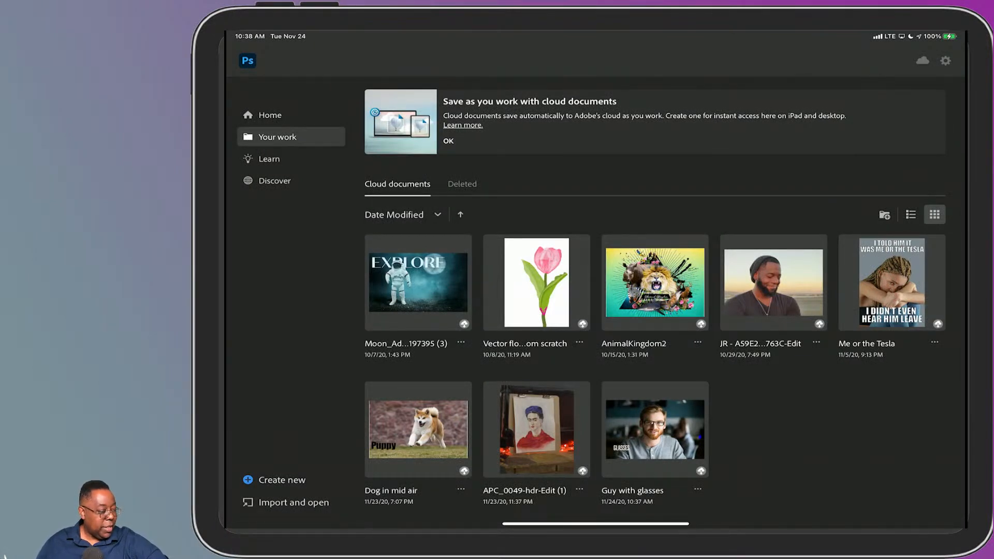
# In Photoshop on the iPad, open the "Guy with glasses" cloud document at the blue spot in the background
pyautogui.click(655, 430)
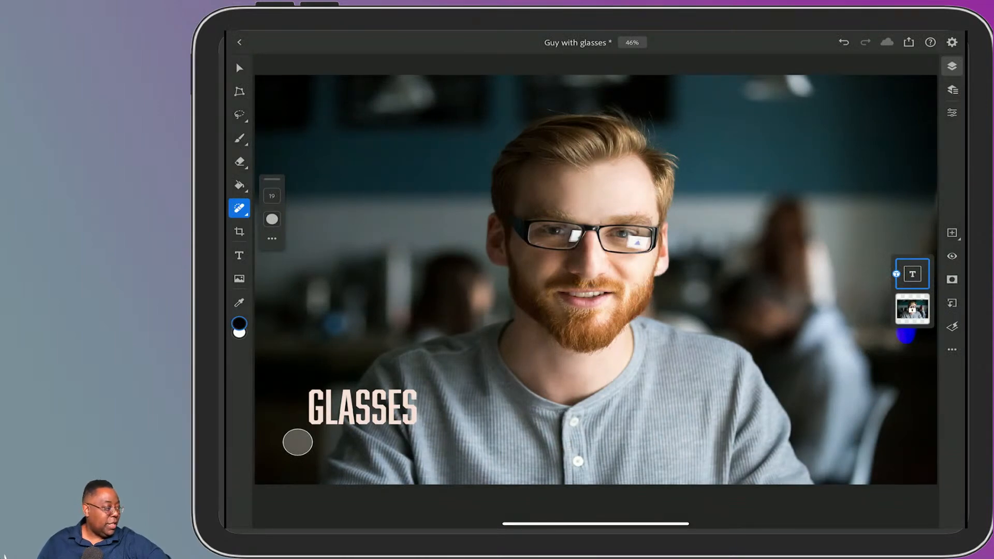
pyautogui.scroll(5, 596, 292)
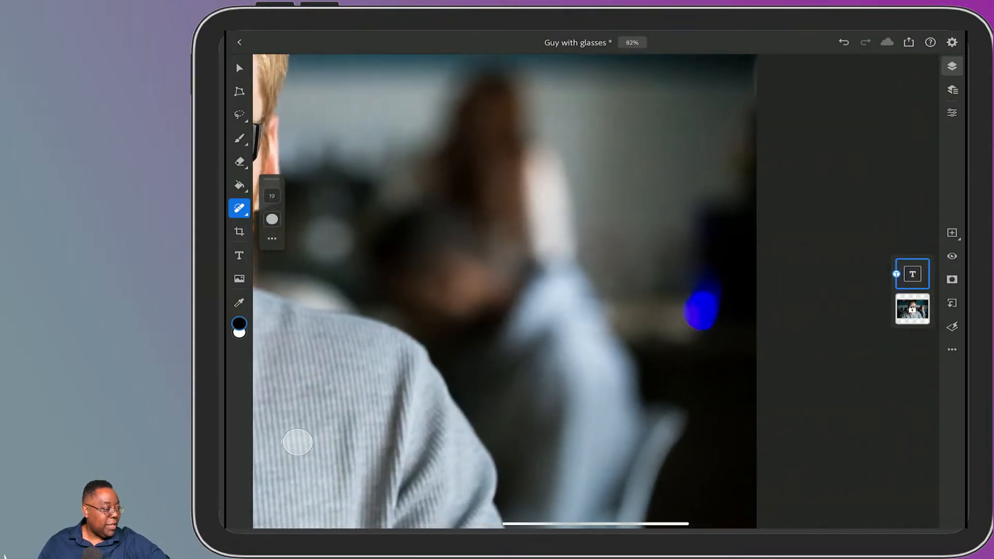
# Remove the blue spot from the photo layer's background with the healing brush at size 269
pyautogui.click(913, 309)
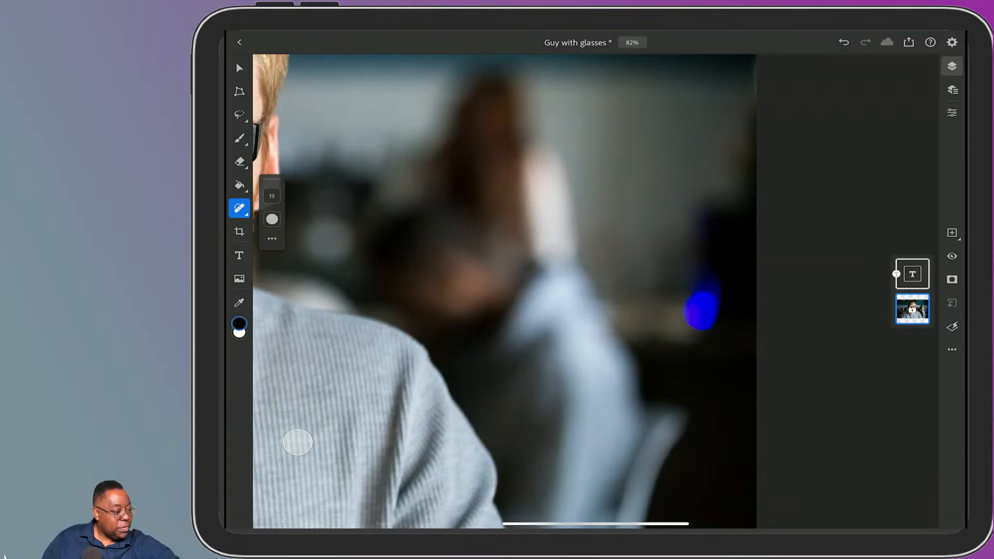
pyautogui.click(272, 196)
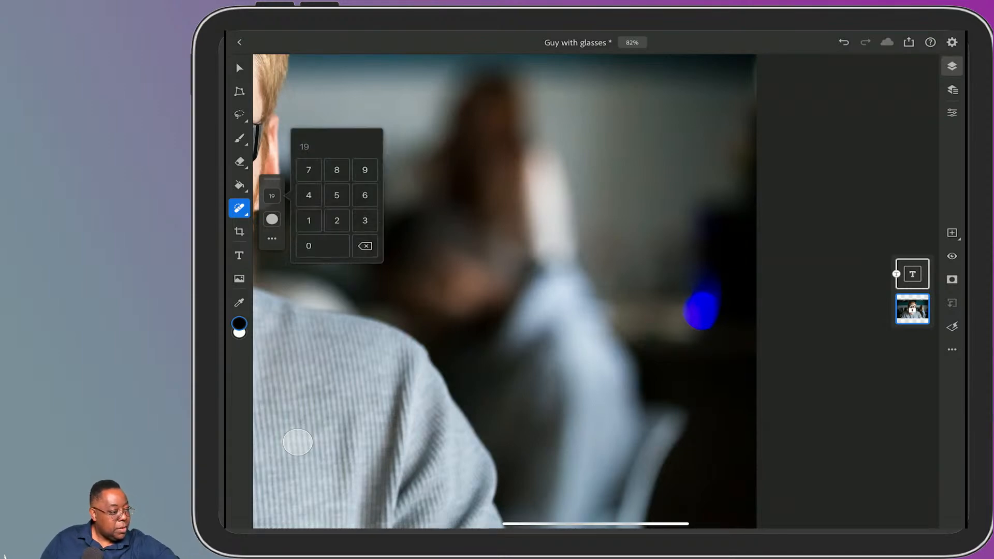
pyautogui.click(272, 196)
pyautogui.moveTo(271, 196); pyautogui.dragTo(272, 151)
pyautogui.moveTo(677, 332)
pyautogui.mouseDown()
pyautogui.moveTo(711, 328)
pyautogui.moveTo(682, 295)
pyautogui.moveTo(676, 332)
pyautogui.mouseUp()
pyautogui.moveTo(691, 296)
pyautogui.mouseDown()
pyautogui.moveTo(691, 285)
pyautogui.moveTo(714, 286)
pyautogui.moveTo(685, 288)
pyautogui.mouseUp()
pyautogui.scroll(-8, 595, 331)
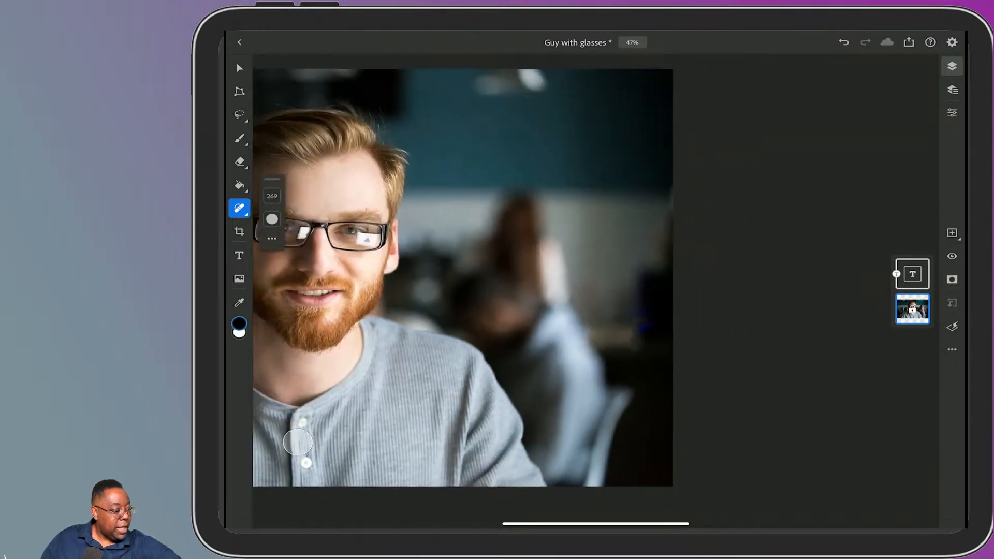
pyautogui.scroll(1, 497, 311)
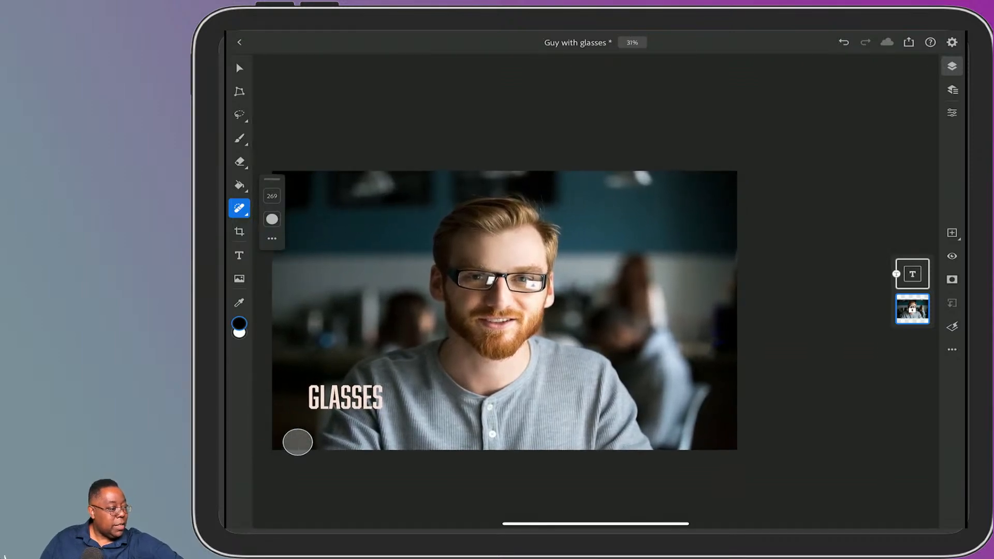
# Move the "Glasses" text to the photo's lower-right area over the blurred person, then close the cloud document to sync it
pyautogui.click(239, 67)
pyautogui.click(912, 274)
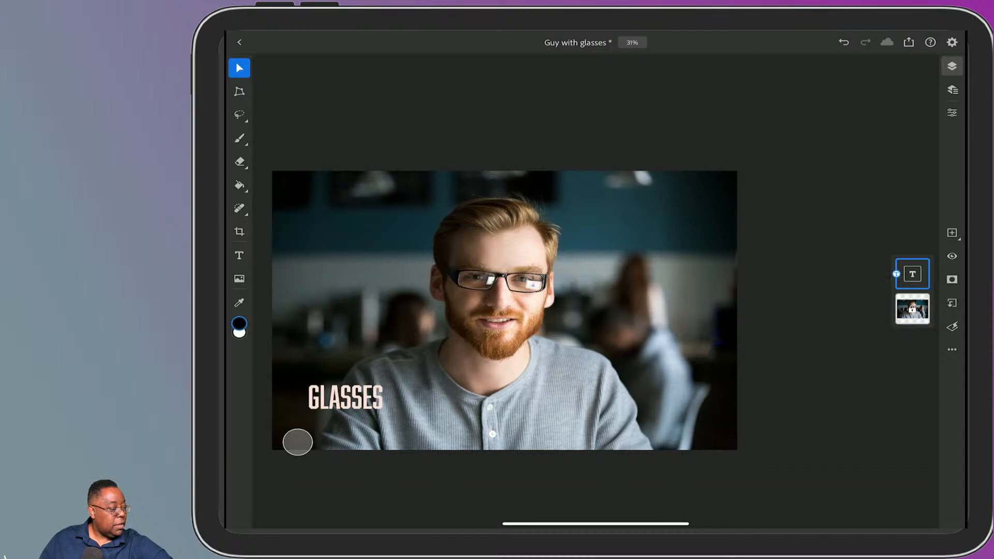
pyautogui.moveTo(346, 398); pyautogui.dragTo(646, 385)
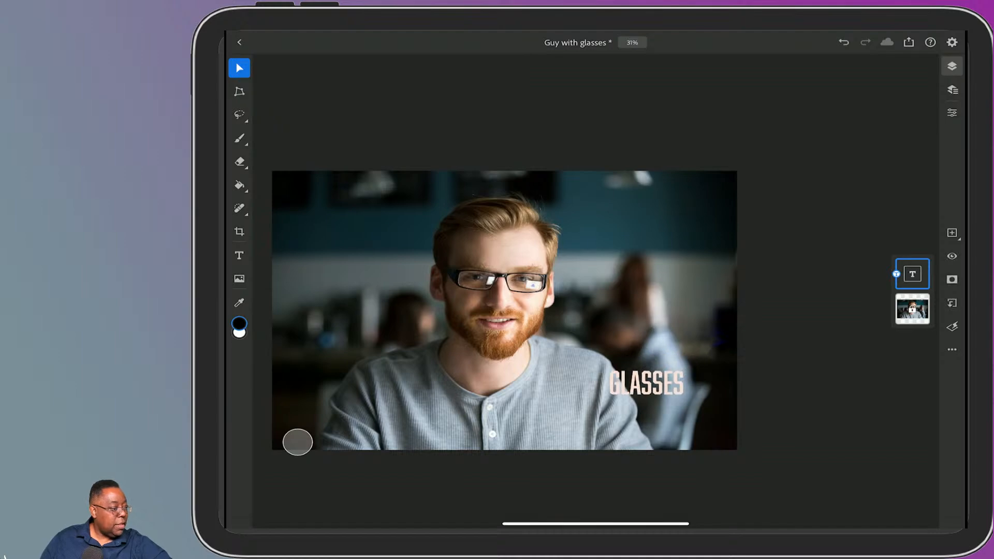
pyautogui.click(239, 42)
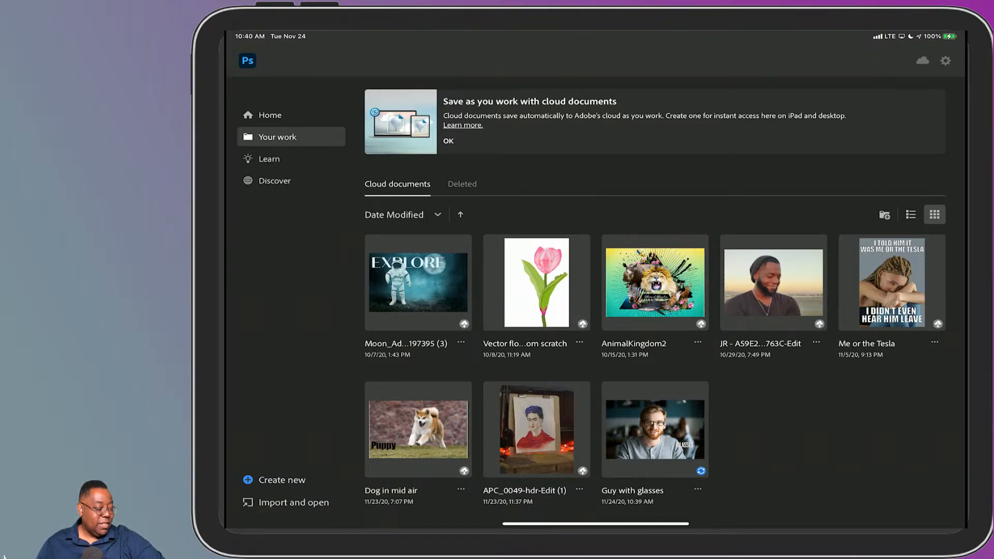
pyautogui.scroll(-2, 655, 379)
pyautogui.scroll(8, 655, 379)
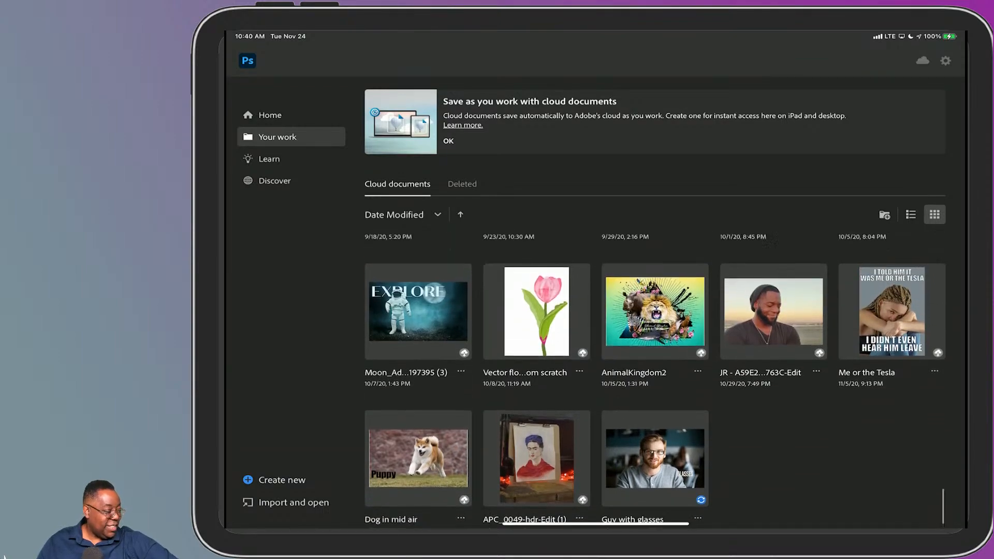
pyautogui.scroll(-9, 655, 379)
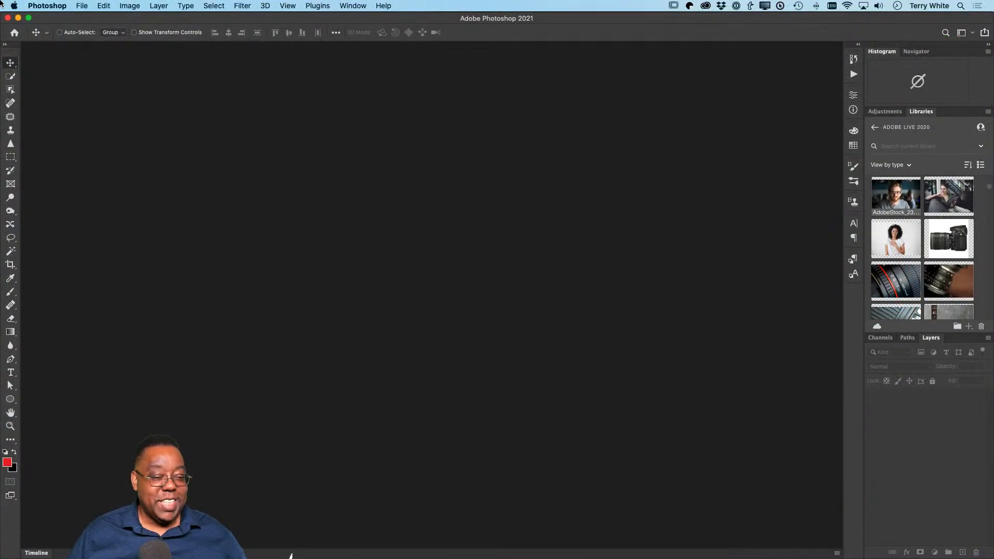
# In Photoshop on the desktop, check the cloud documents list, then open "Guy with glasses" from the recent files
pyautogui.click(81, 5)
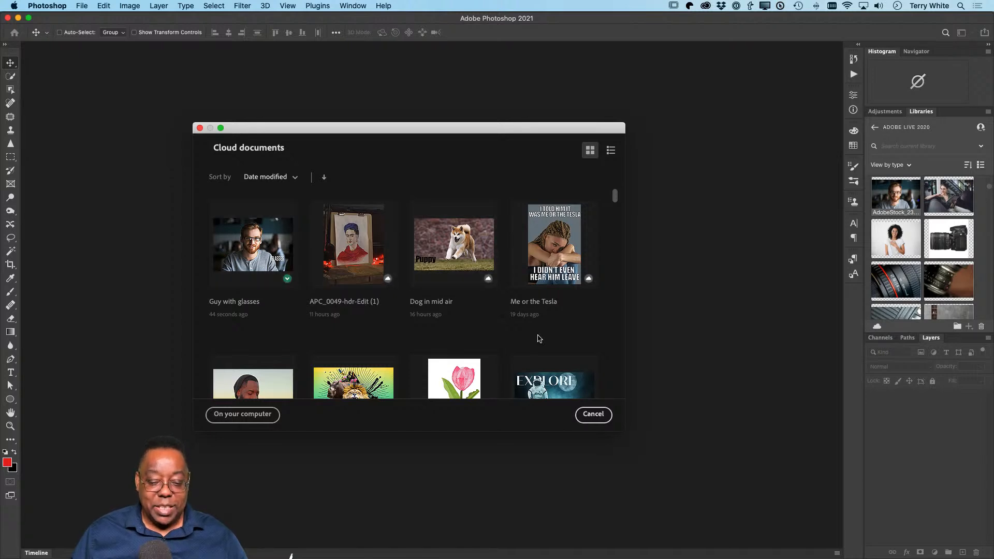
pyautogui.click(592, 418)
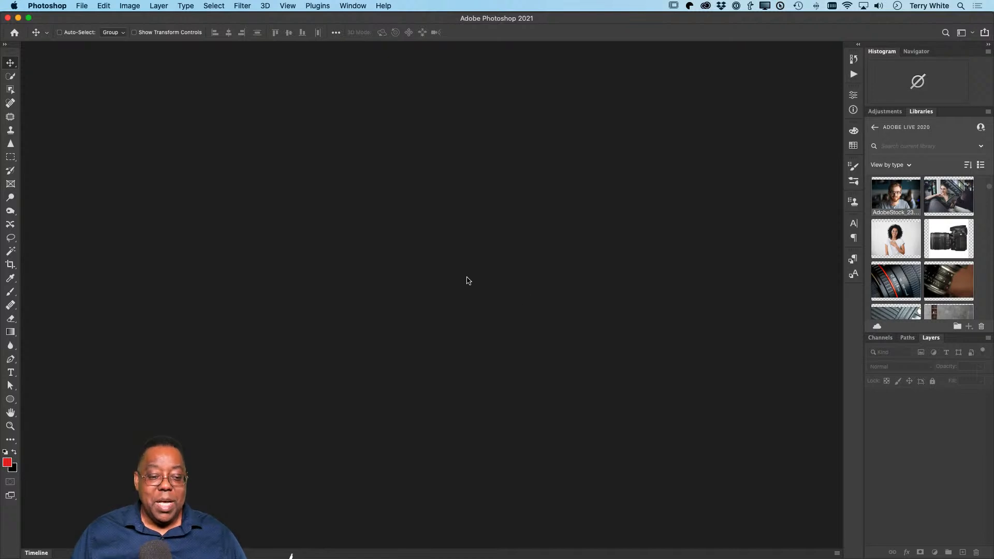
pyautogui.click(82, 6)
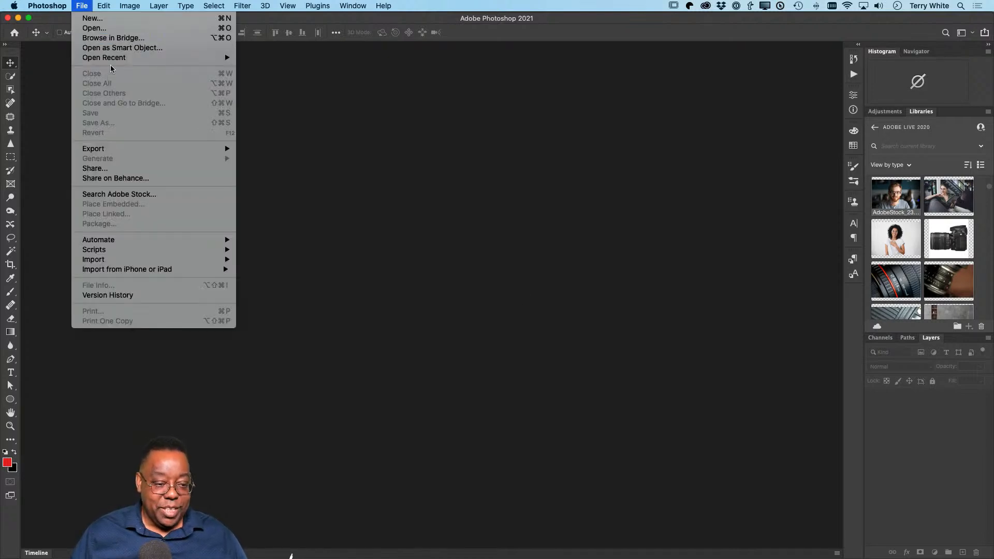
pyautogui.moveTo(117, 60)
pyautogui.click(292, 58)
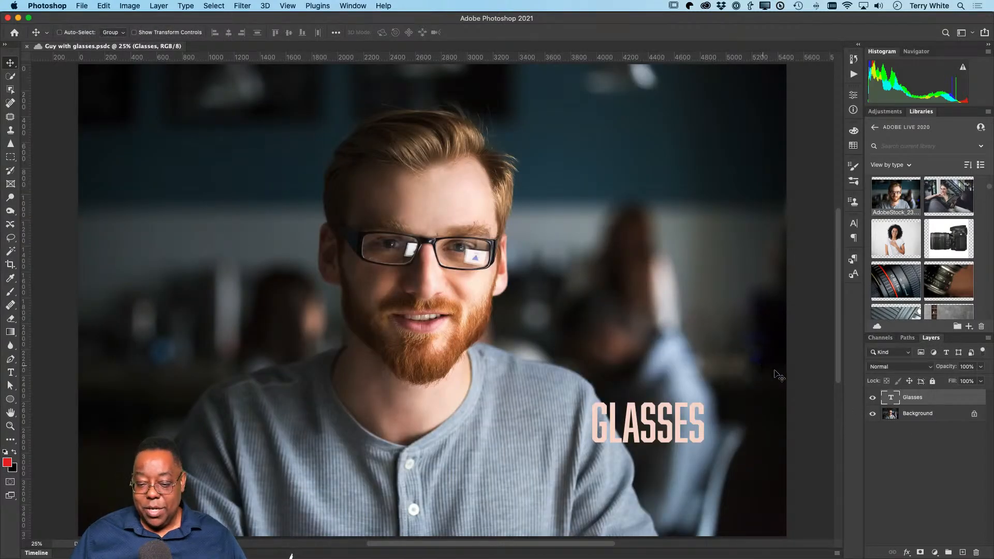
# Move the "Glasses" text up beside the man's beard, then save and close the cloud document
pyautogui.moveTo(682, 432); pyautogui.dragTo(606, 327)
pyautogui.press('super+s')
pyautogui.press('super+w')
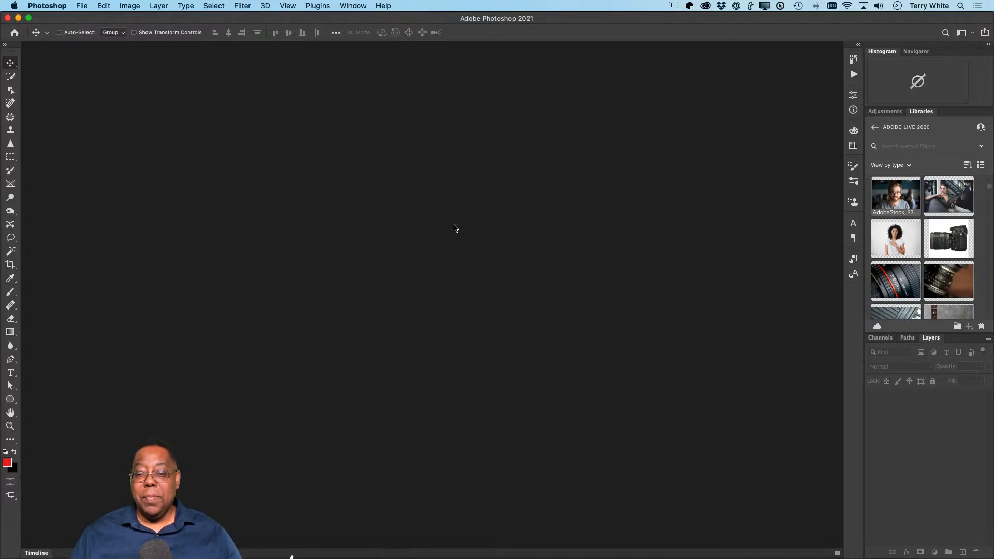
pyautogui.press('super')
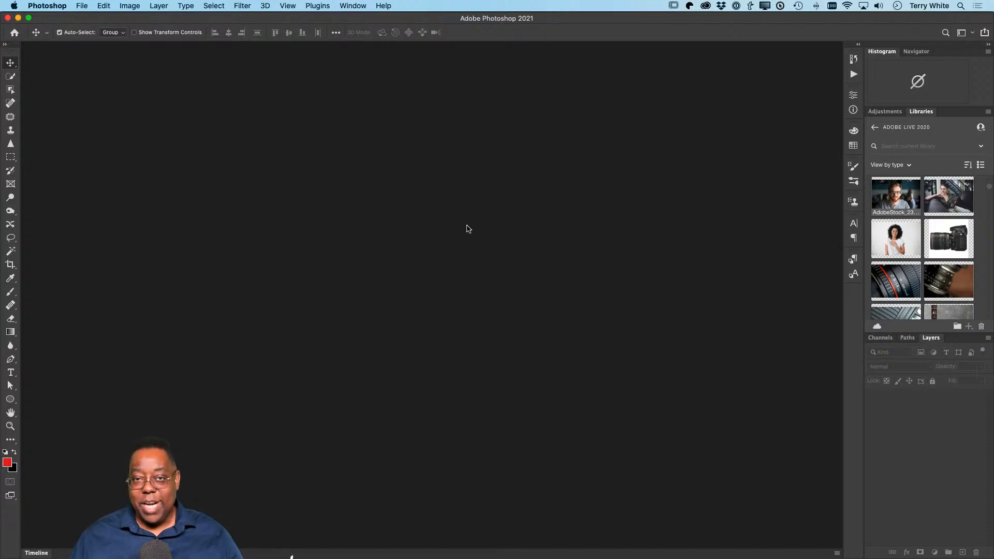
pyautogui.press('super')
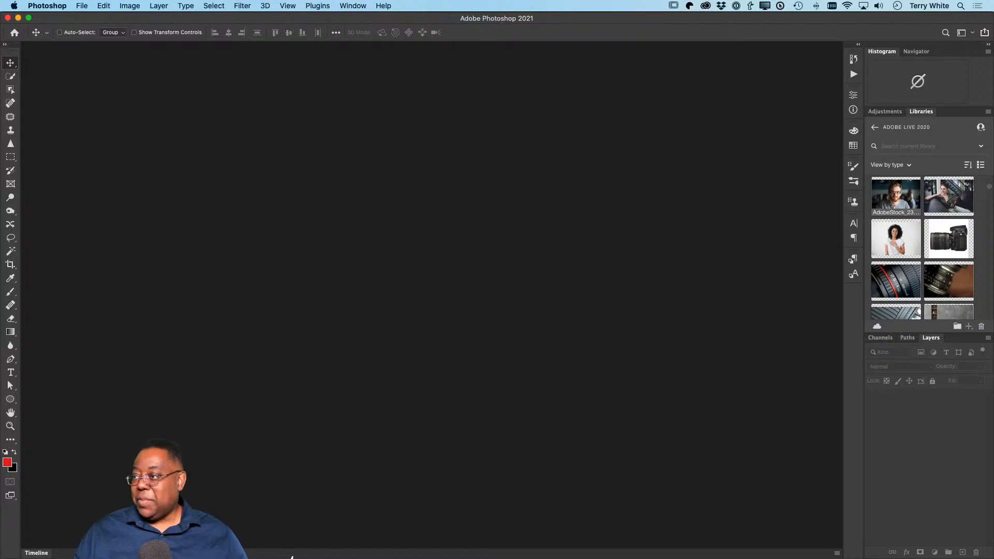
# Switch to the Creative Cloud desktop app and show the cloud documents in Your work
pyautogui.press('super+Tab')
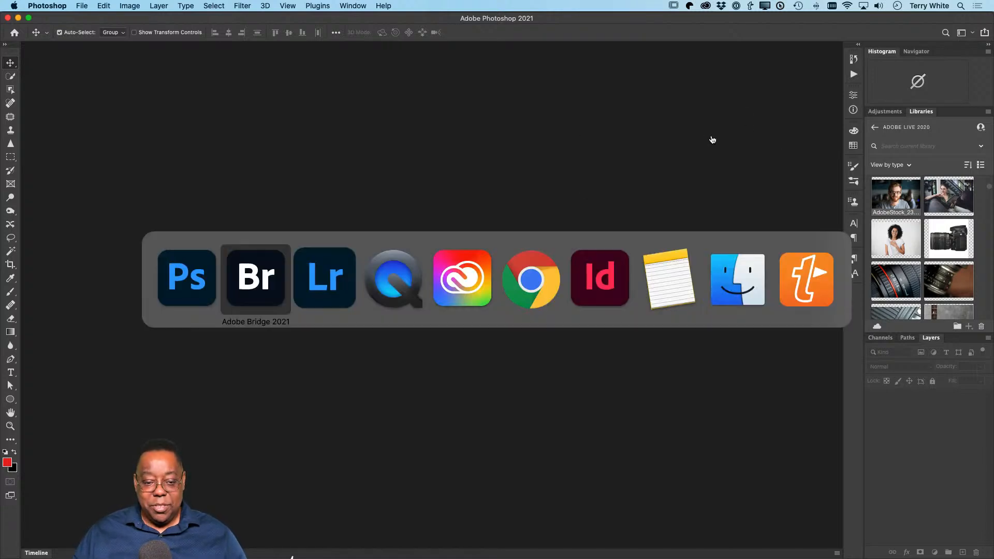
pyautogui.press('super+Tab')
pyautogui.press('super+Tab')
pyautogui.press('super+Tab')
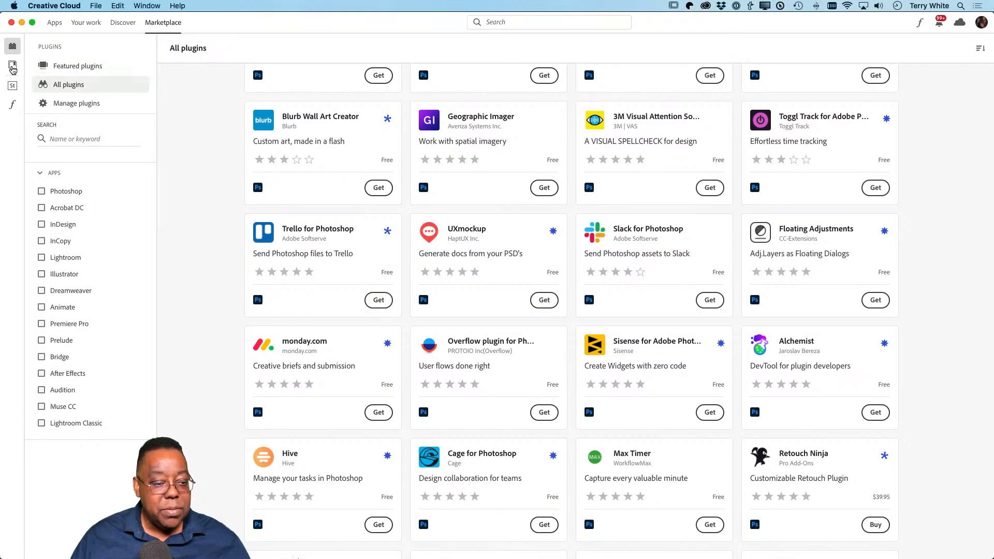
pyautogui.click(86, 22)
pyautogui.click(12, 65)
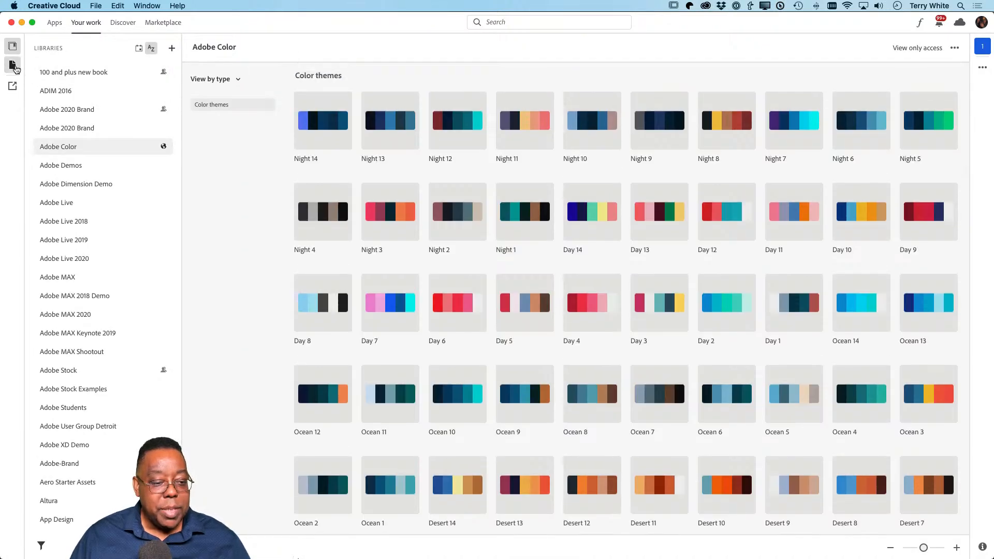
pyautogui.click(75, 69)
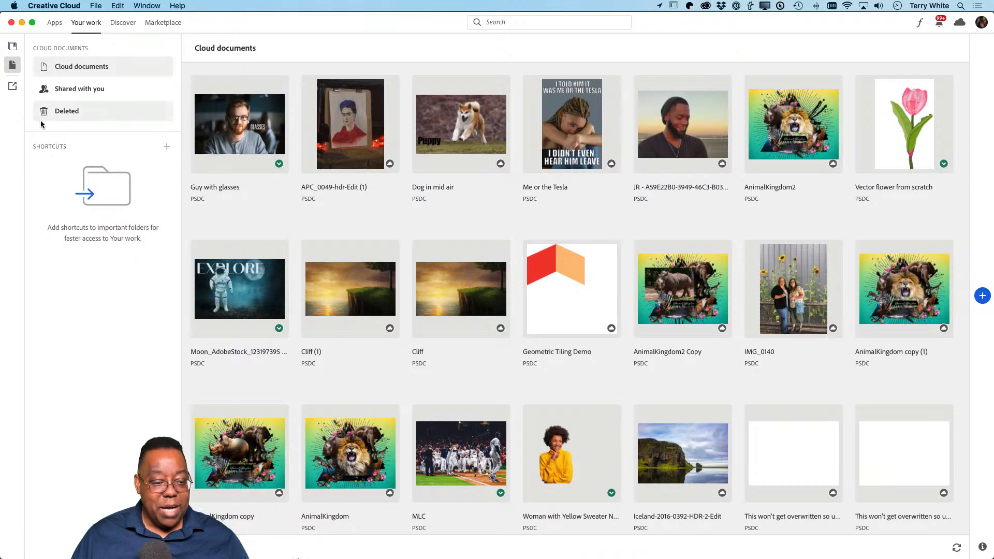
# Open the Creative Cloud web files in Chrome, list the cloud documents there, and hide the Adobe Bridge window
pyautogui.click(12, 87)
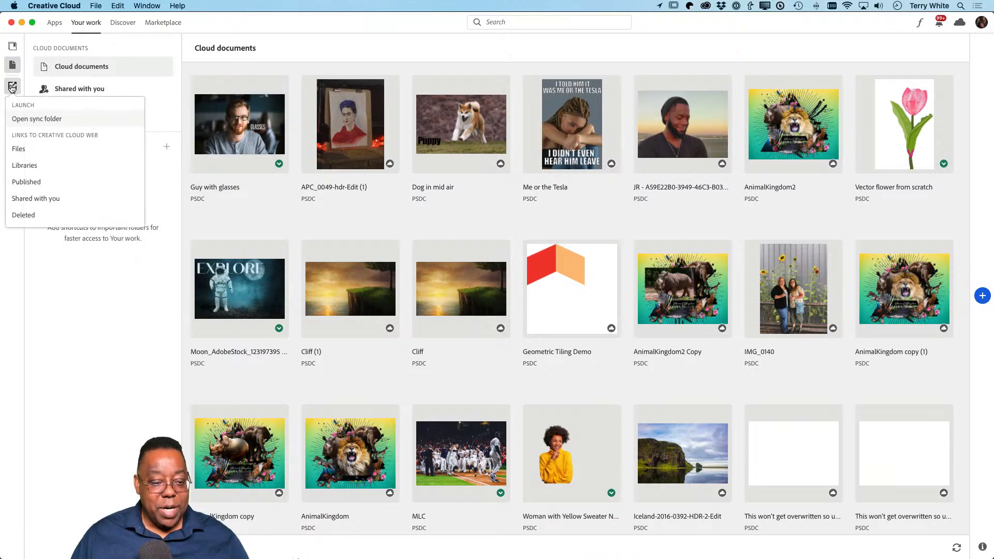
pyautogui.click(28, 152)
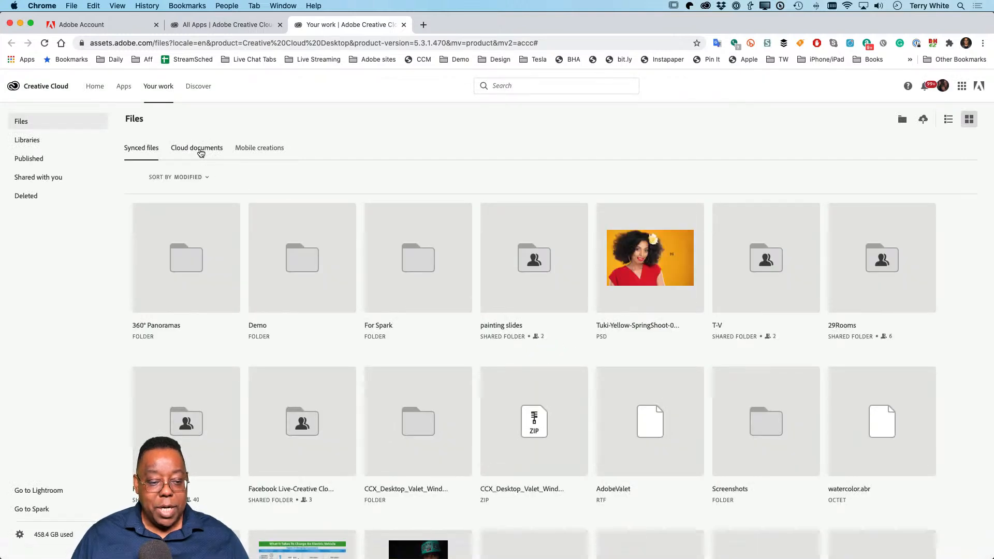
pyautogui.click(201, 152)
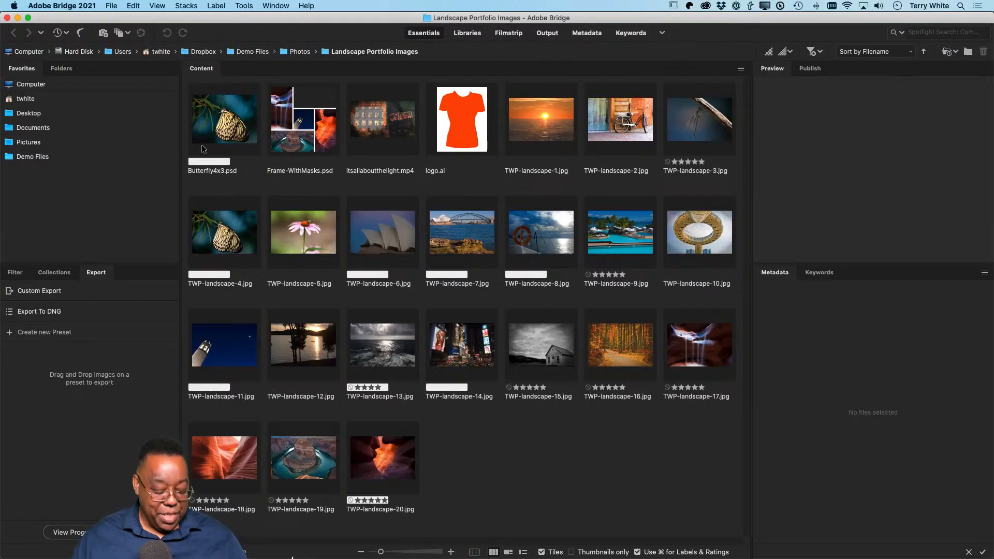
pyautogui.click(56, 9)
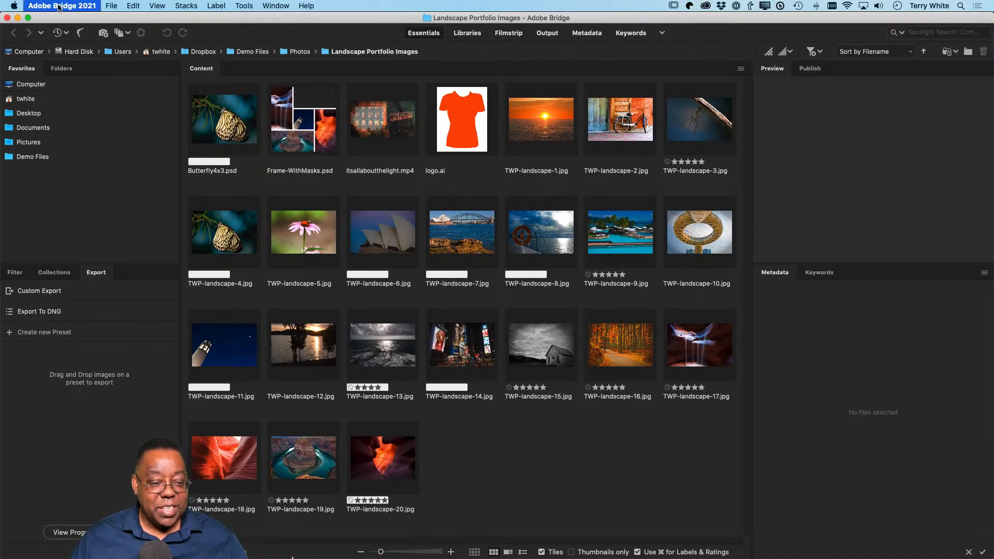
pyautogui.press('super+h')
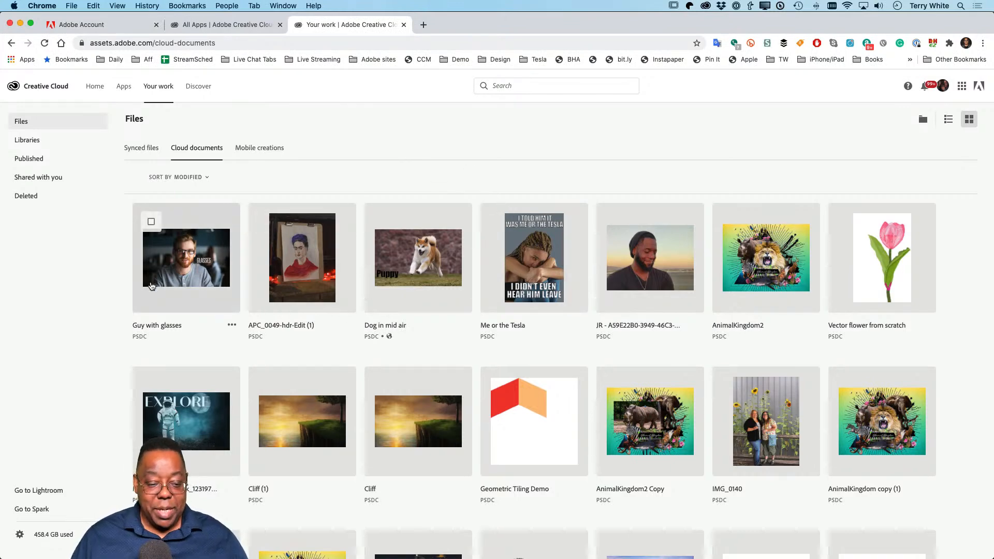
# Open "Guy with glasses" on the web, allow commenting on its share link, and copy the link
pyautogui.click(177, 279)
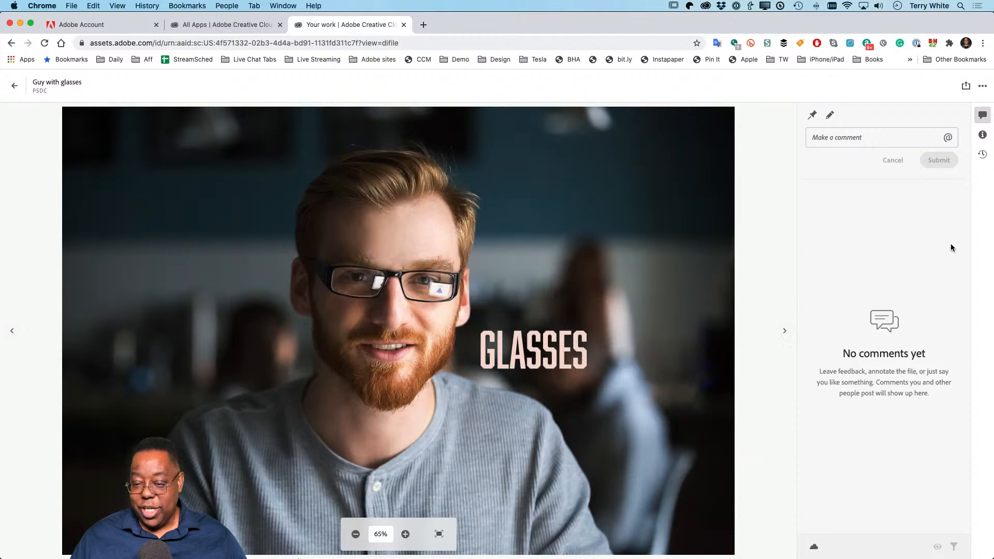
pyautogui.click(966, 87)
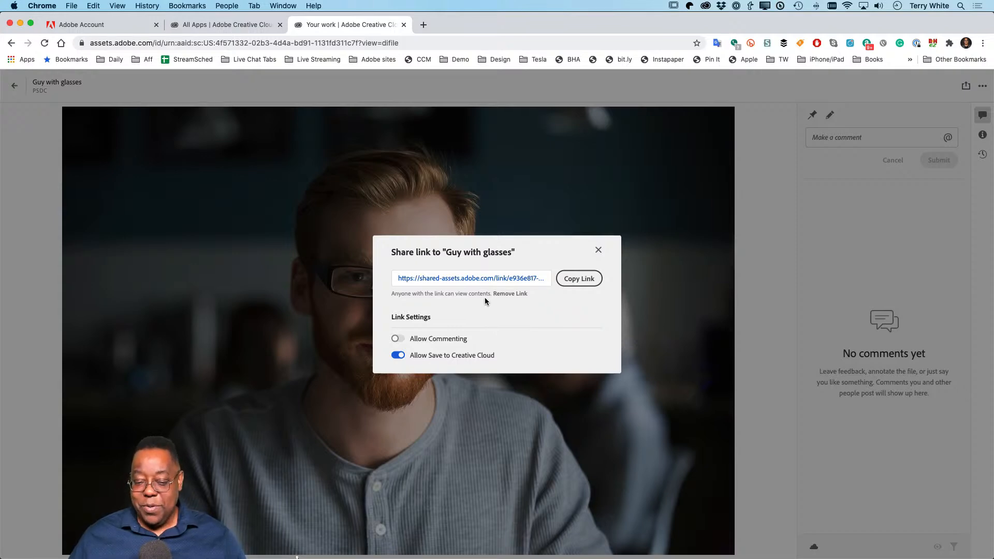
pyautogui.click(397, 341)
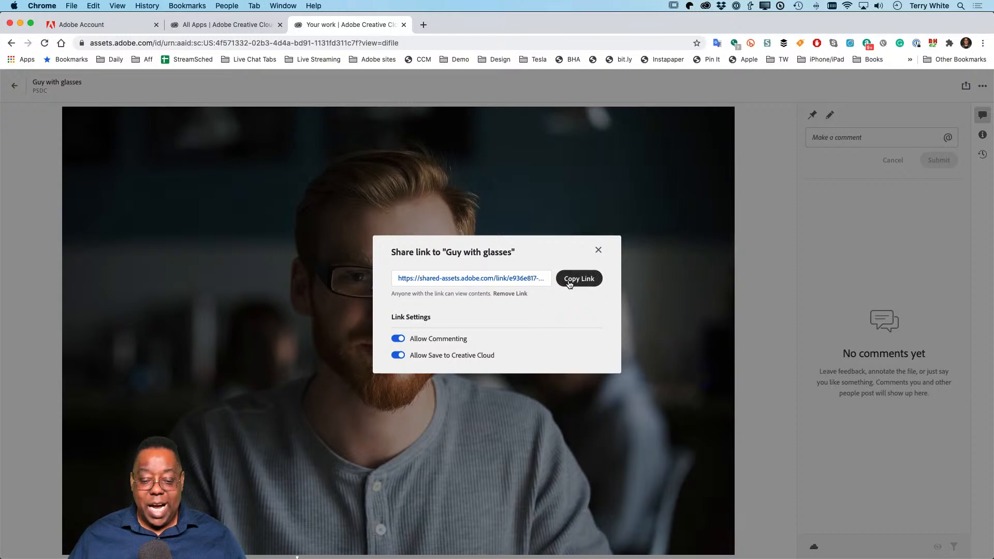
pyautogui.click(591, 278)
pyautogui.click(597, 255)
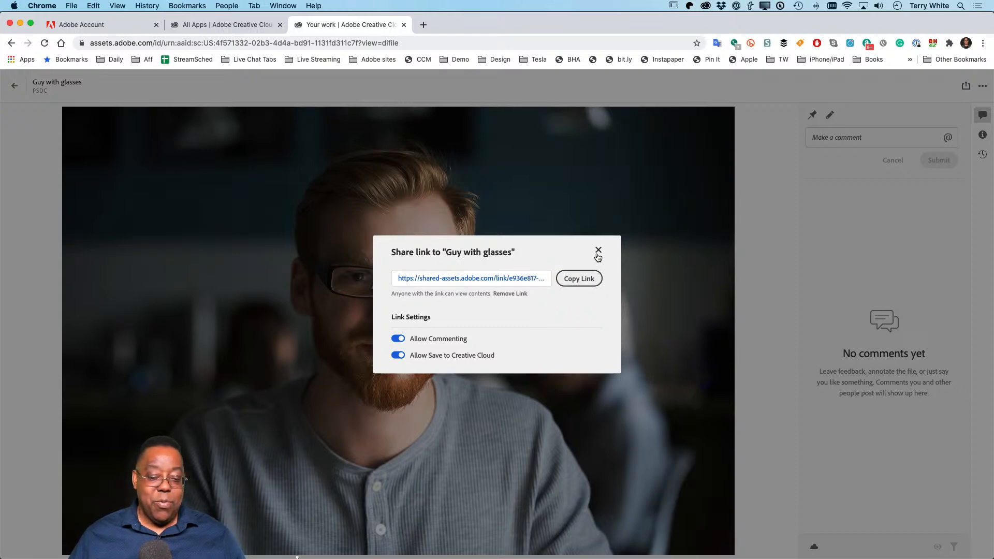
pyautogui.click(599, 251)
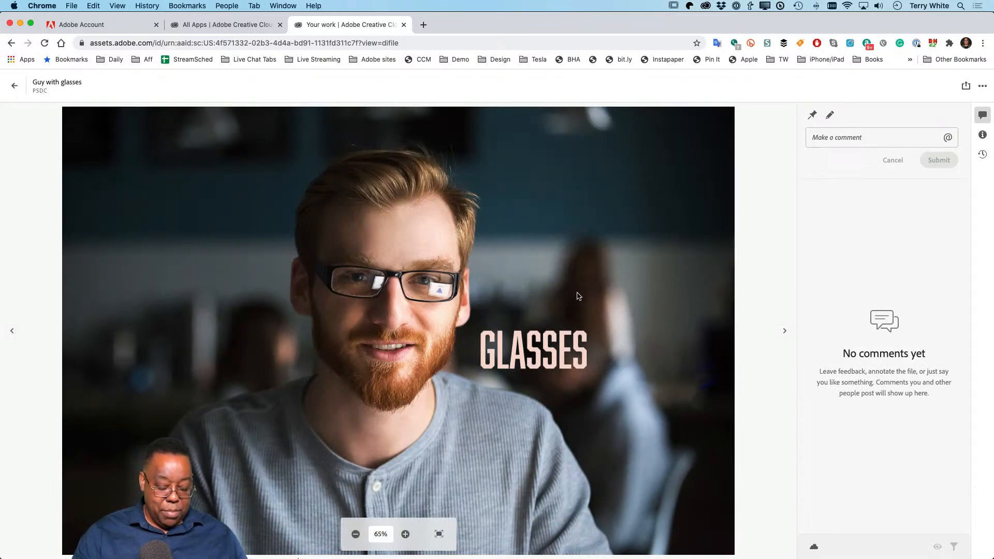
# Open the copied share link in a new incognito browser window
pyautogui.press('super+shift+n')
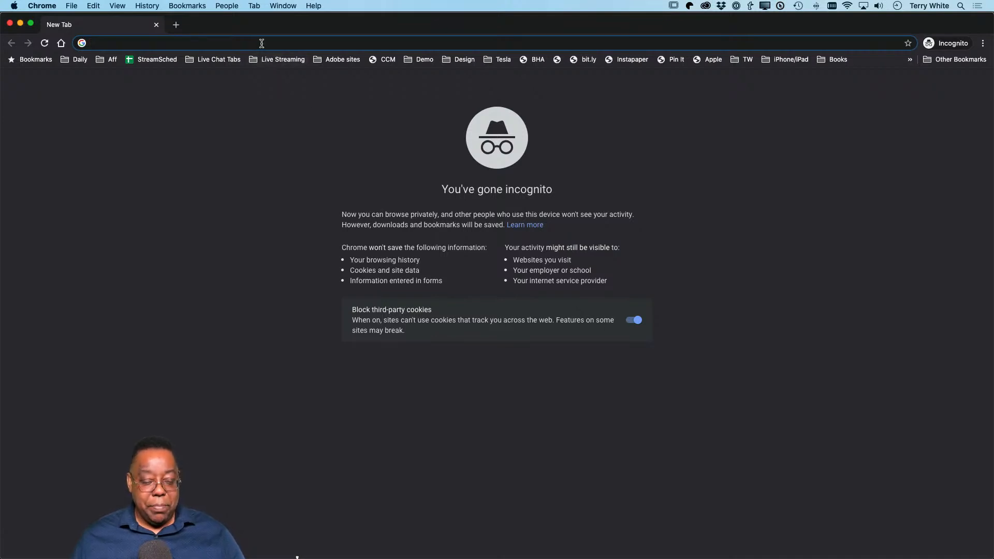
pyautogui.press('super+v')
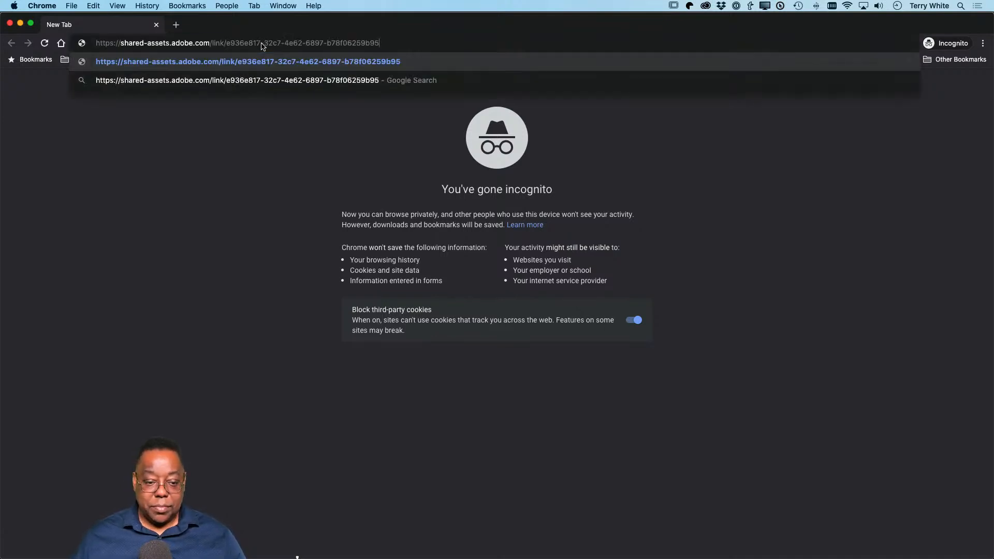
pyautogui.press('Return')
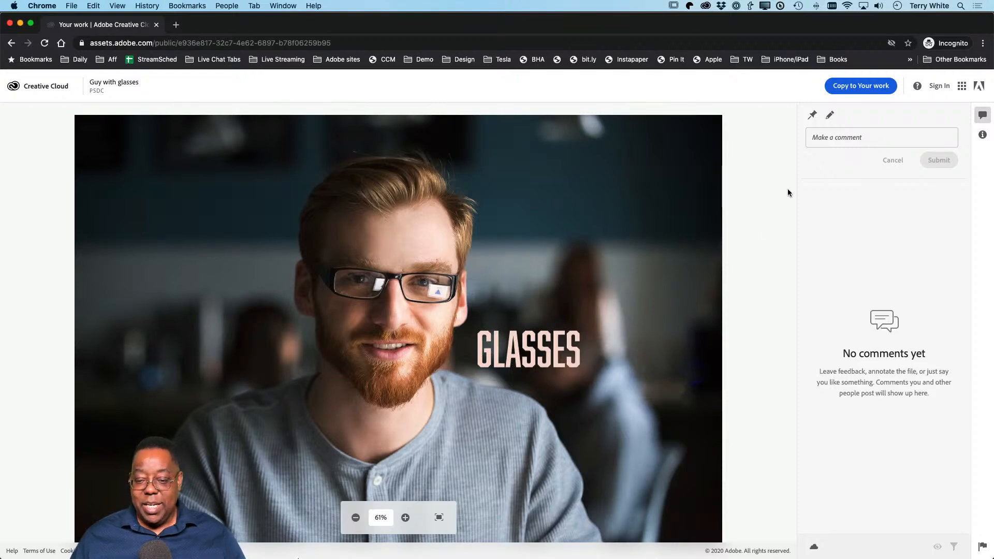
# Circle the GLASSES caption with a freehand annotation and submit the comment "change to eye glasses"
pyautogui.click(830, 116)
pyautogui.moveTo(548, 316)
pyautogui.mouseDown()
pyautogui.moveTo(464, 324)
pyautogui.moveTo(456, 348)
pyautogui.moveTo(476, 381)
pyautogui.moveTo(594, 395)
pyautogui.moveTo(660, 359)
pyautogui.moveTo(621, 320)
pyautogui.moveTo(515, 311)
pyautogui.mouseUp()
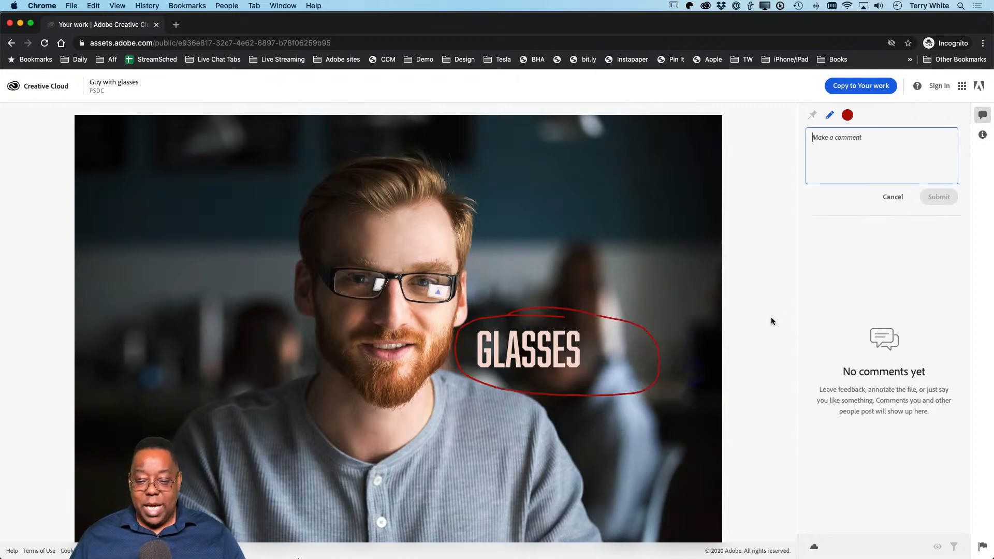
pyautogui.write('c')
pyautogui.press('BackSpace')
pyautogui.write('change ')
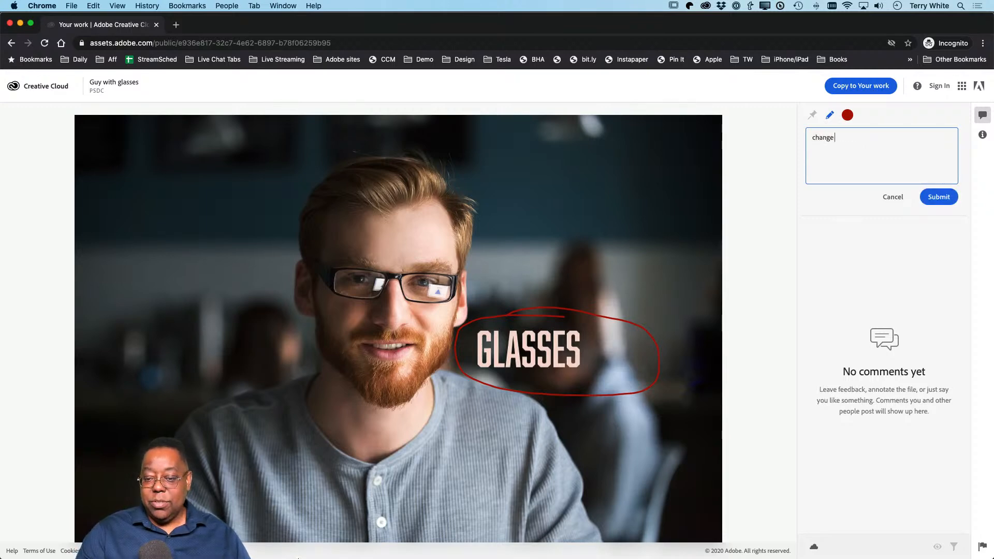
pyautogui.write('to ey')
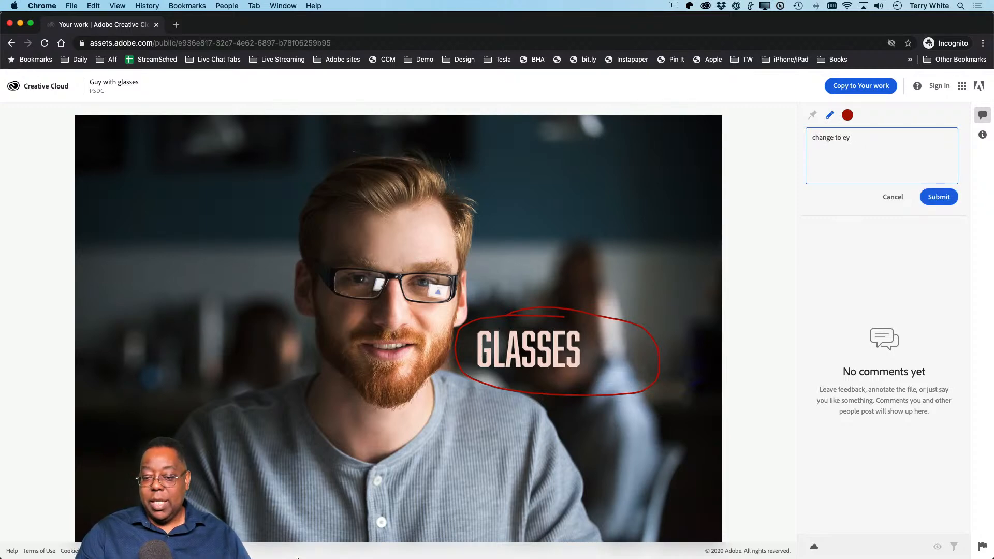
pyautogui.write('e glasses')
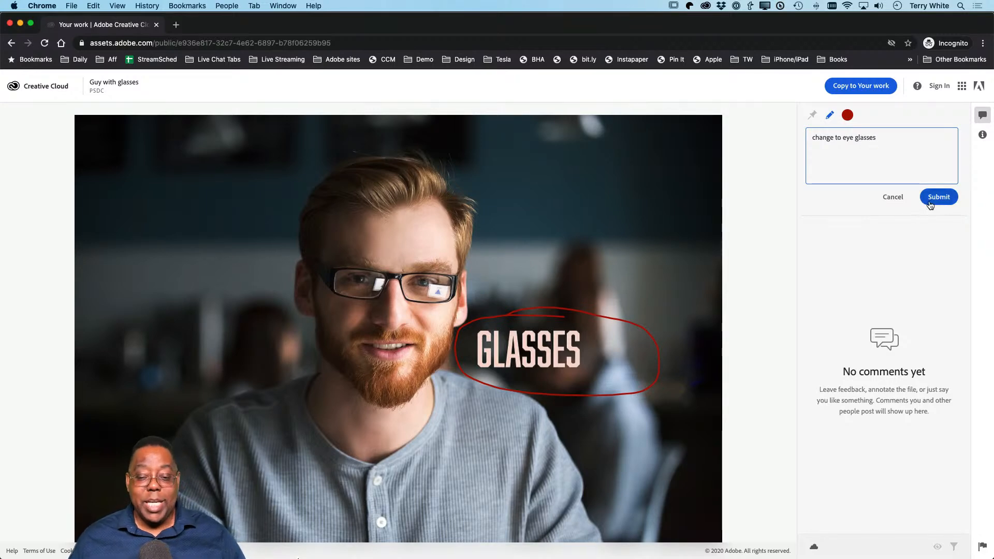
pyautogui.click(949, 201)
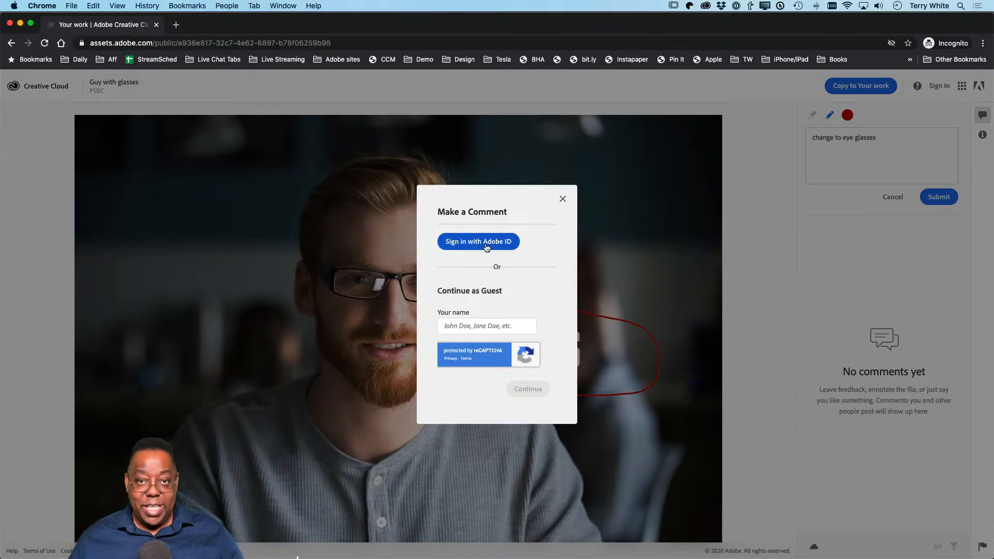
# Post the comment as a guest by entering the reviewer's name and selecting all tractor images in the reCAPTCHA check
pyautogui.click(492, 325)
pyautogui.write('Einar')
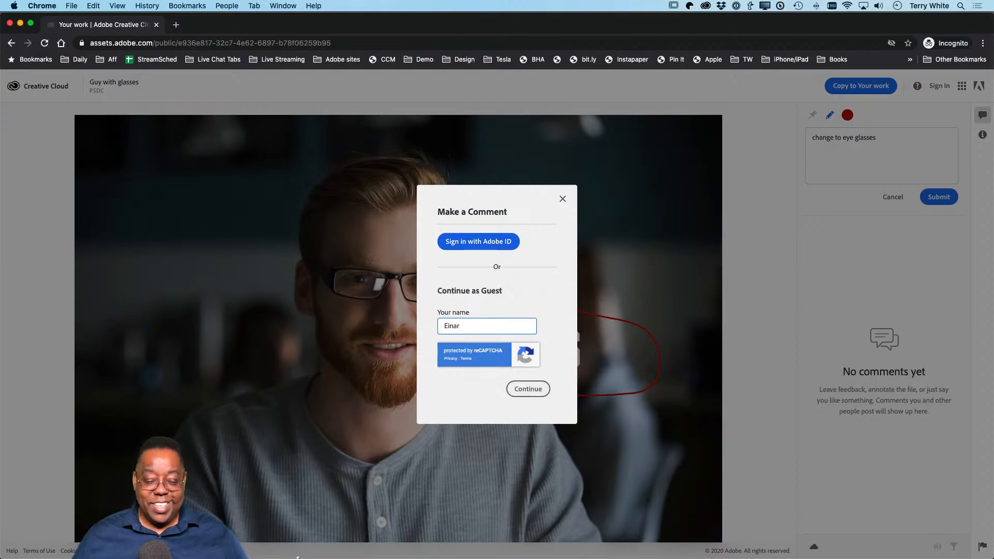
pyautogui.click(527, 390)
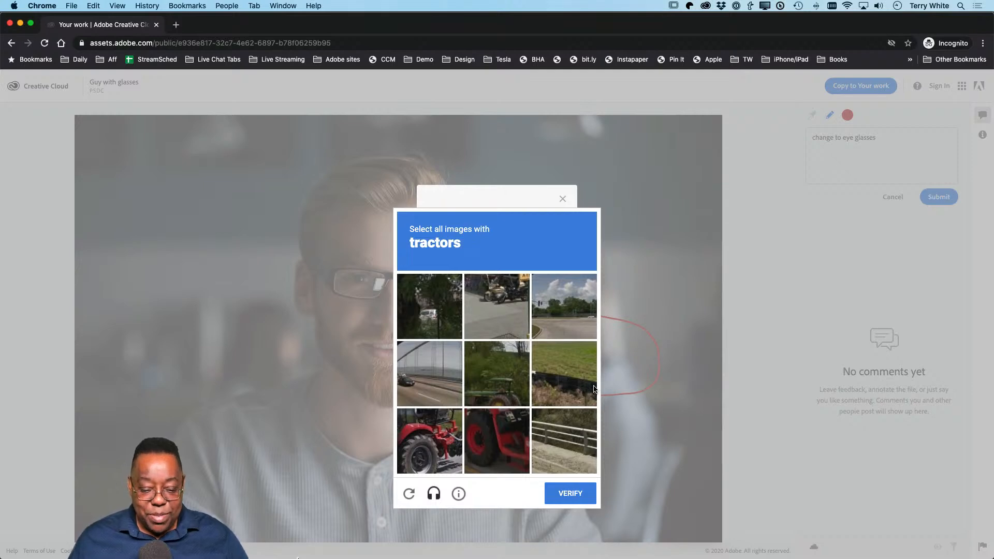
pyautogui.click(473, 442)
pyautogui.click(420, 445)
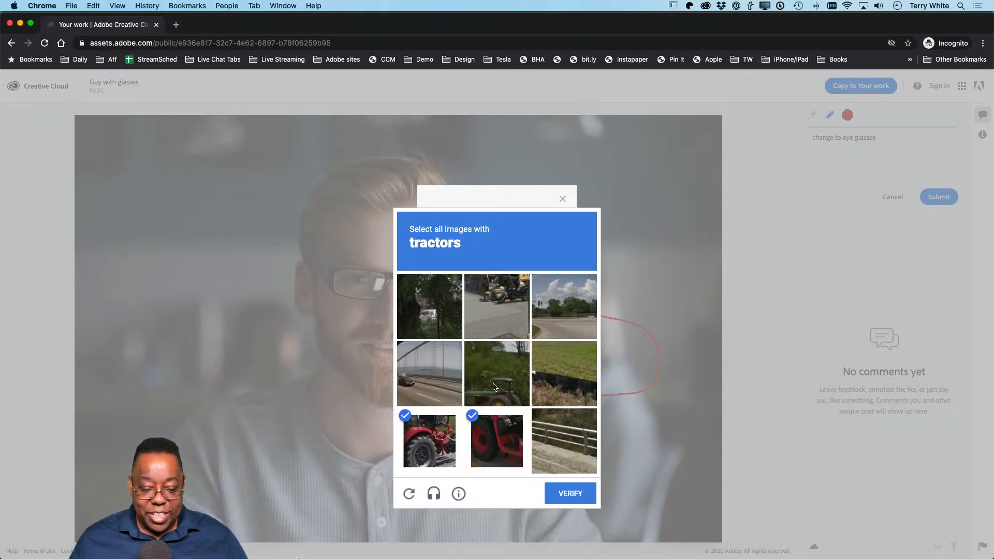
pyautogui.click(495, 388)
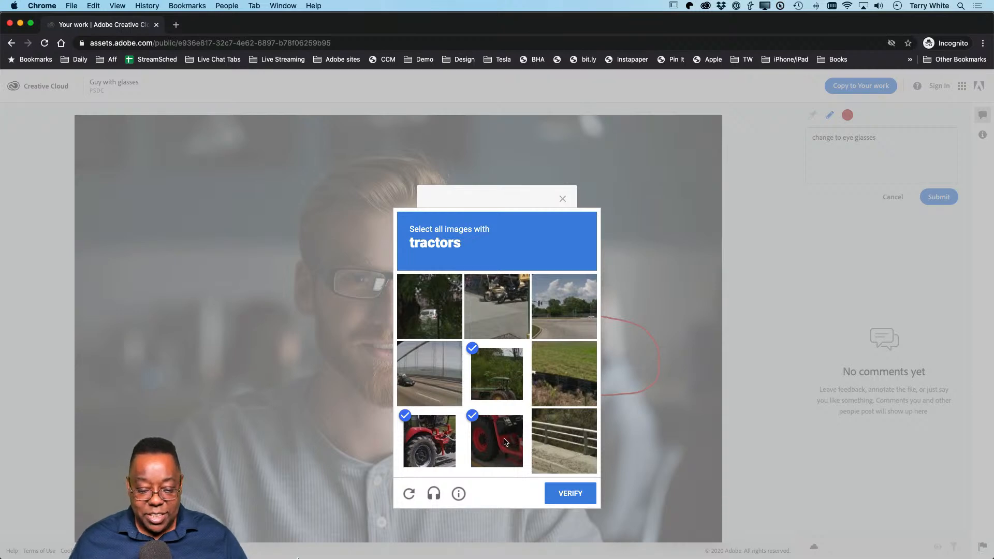
pyautogui.click(569, 493)
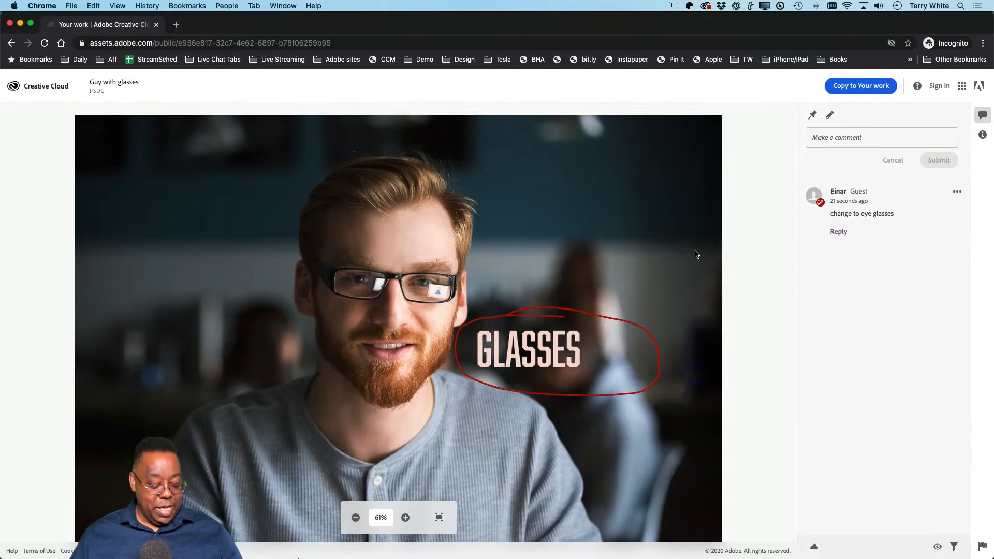
# Return to the owner's browser window to view the guest comment, and copy the "Guy with glasses" share link again
pyautogui.press('super+grave')
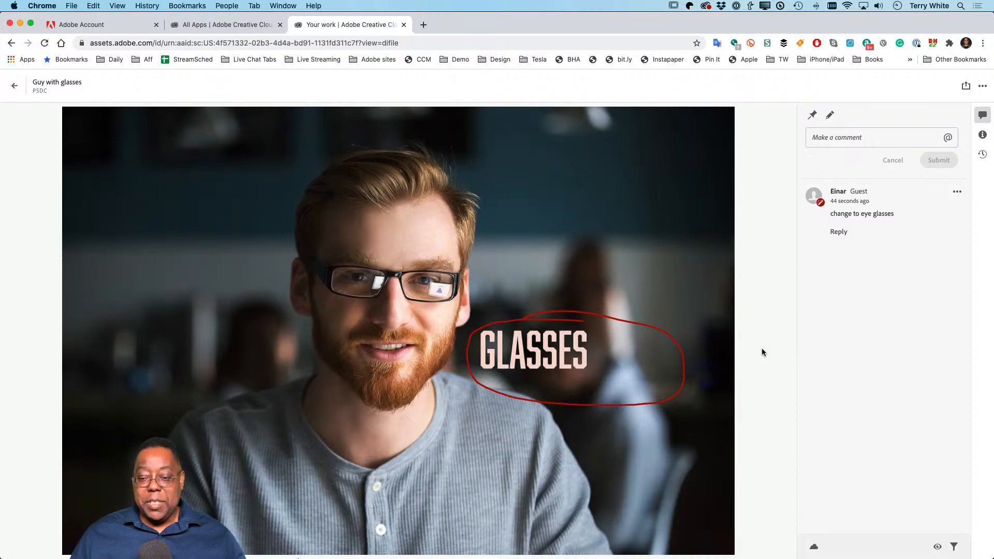
pyautogui.click(966, 87)
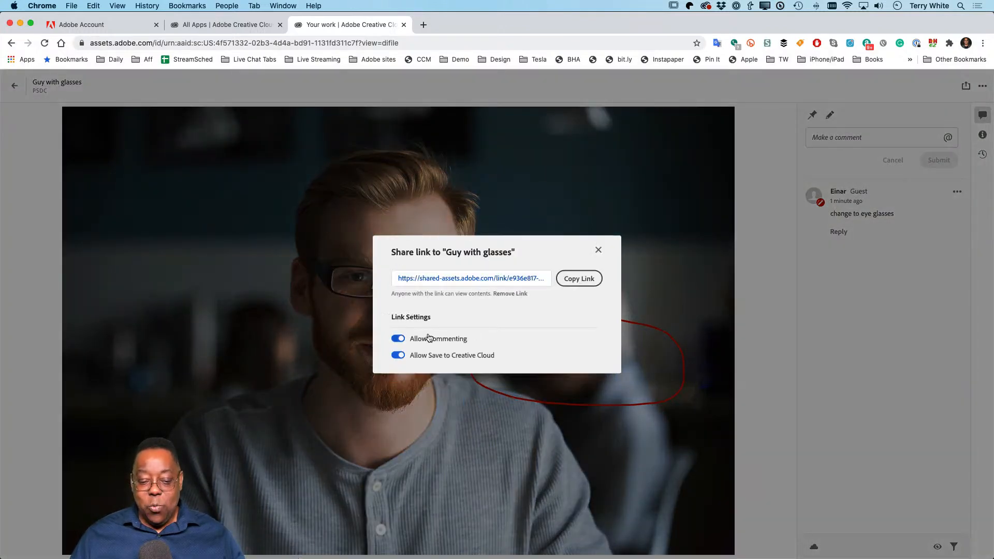
pyautogui.click(587, 276)
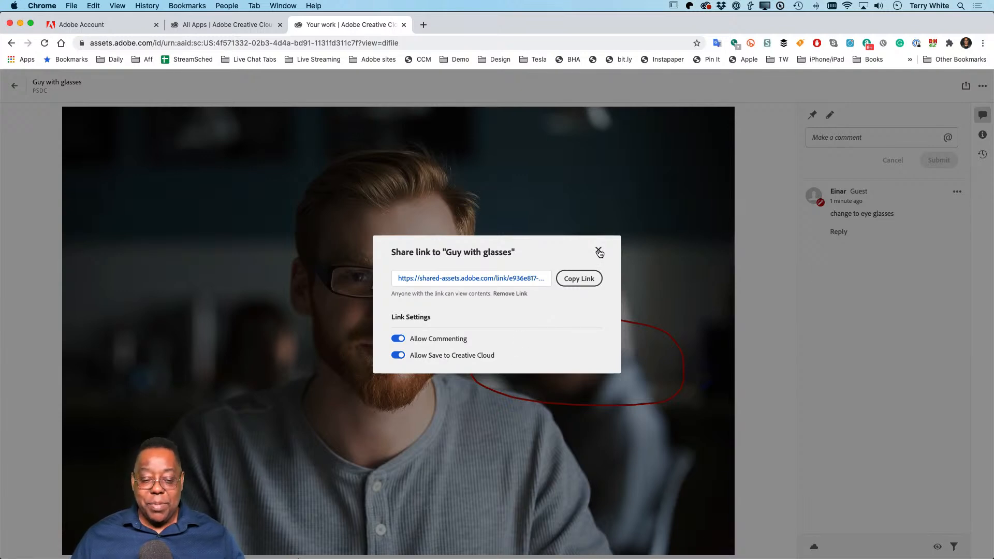
pyautogui.click(599, 252)
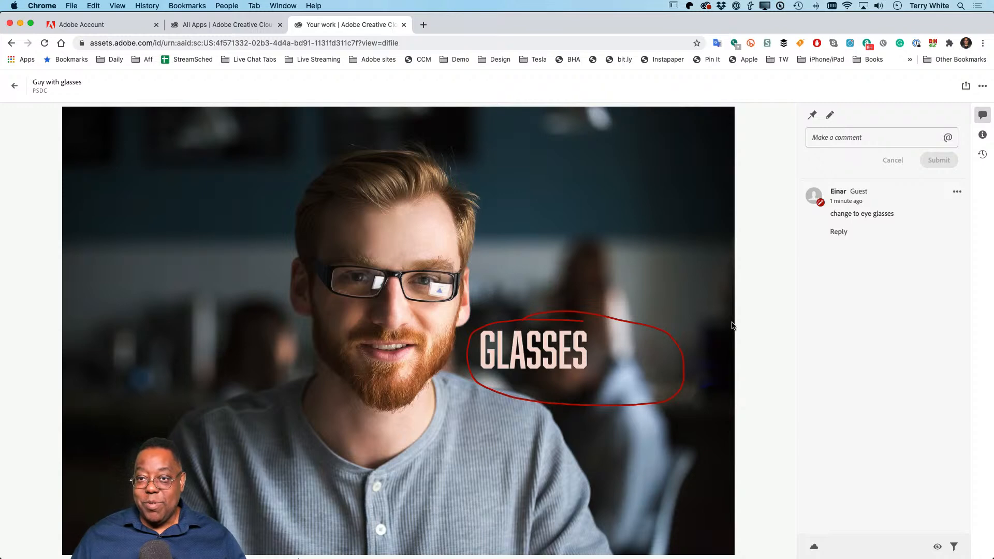
# Switch to InDesign and look over the Carson Furniture Brochure layout
pyautogui.press('super+Tab')
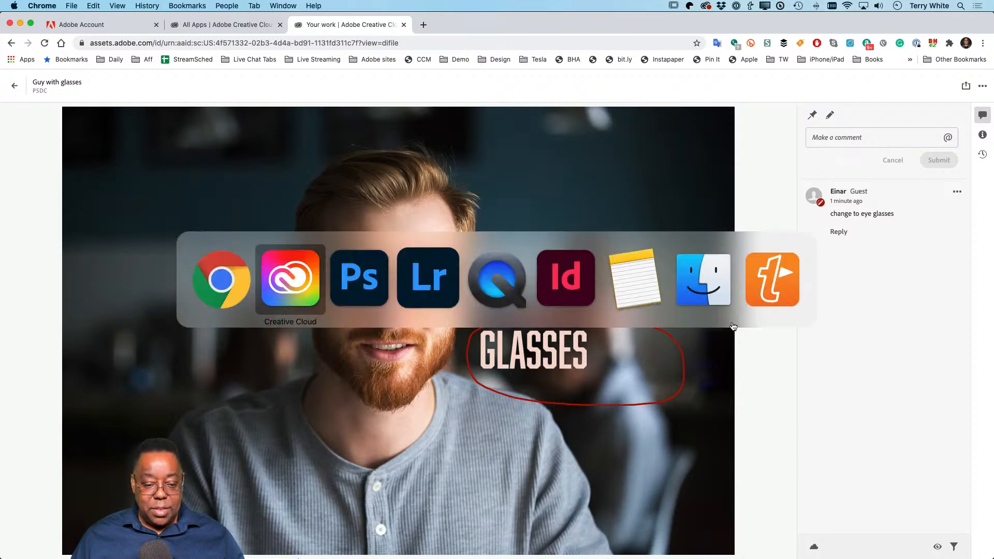
pyautogui.press('super+Tab')
pyautogui.press('super+Tab')
pyautogui.press('super+Tab')
pyautogui.press('super+Tab')
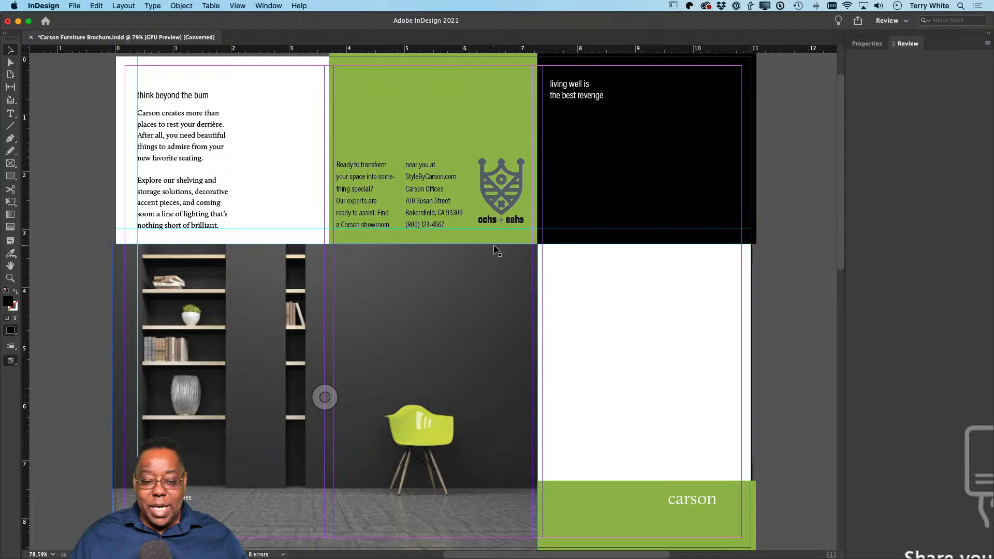
pyautogui.scroll(3, 493, 246)
pyautogui.scroll(-15, 495, 246)
pyautogui.scroll(15, 494, 247)
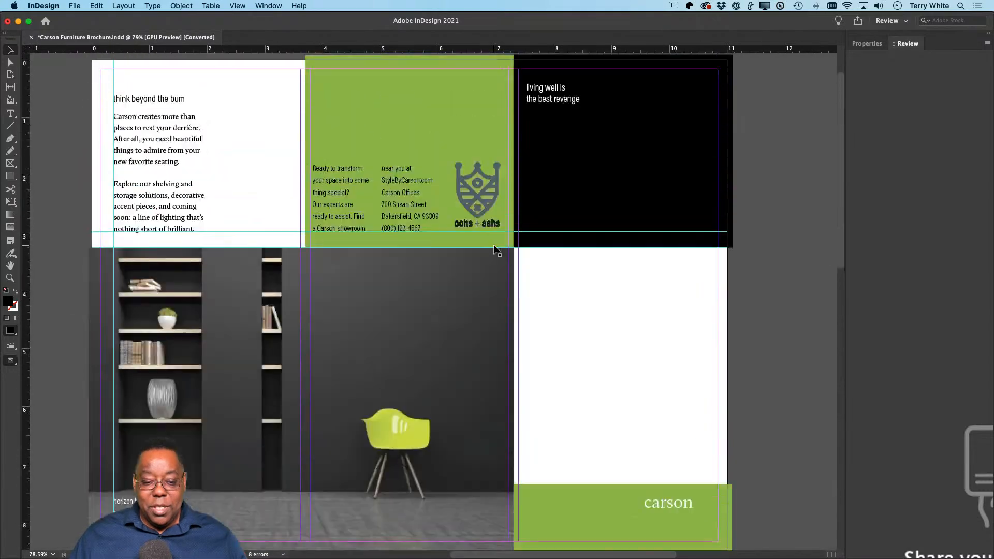
pyautogui.scroll(3, 496, 250)
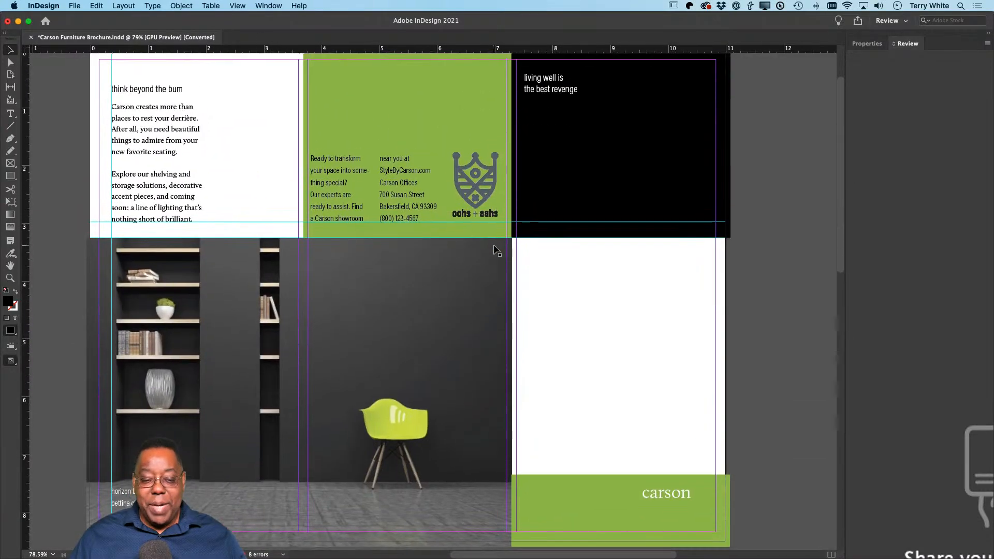
pyautogui.scroll(-3, 495, 250)
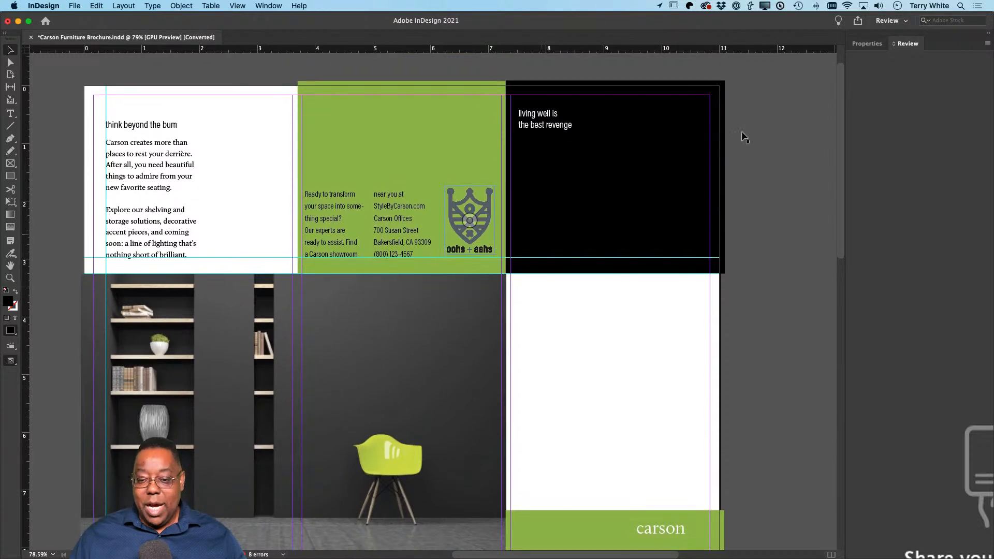
# Switch from the Review workspace to the custom personal workspace and back to Review
pyautogui.click(900, 22)
pyautogui.click(894, 32)
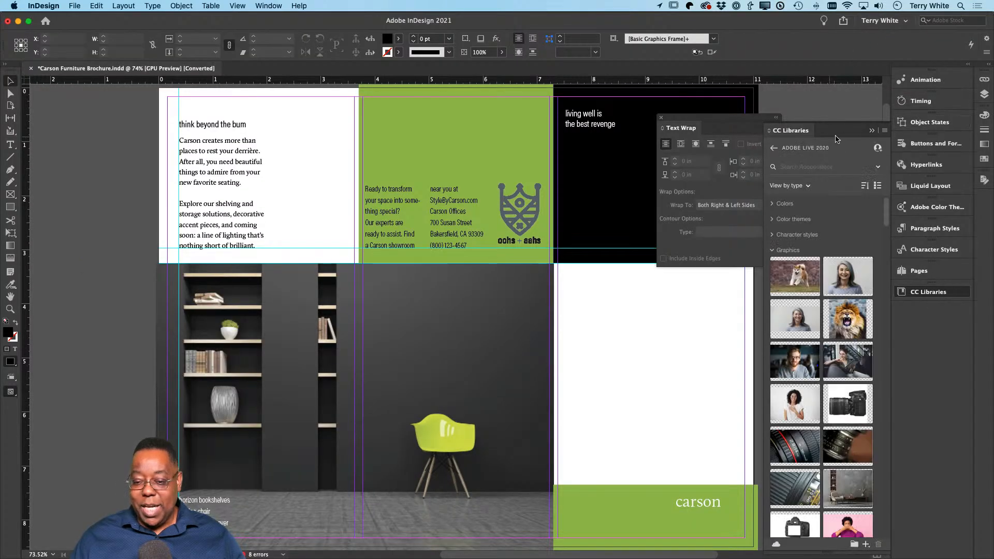
pyautogui.click(872, 130)
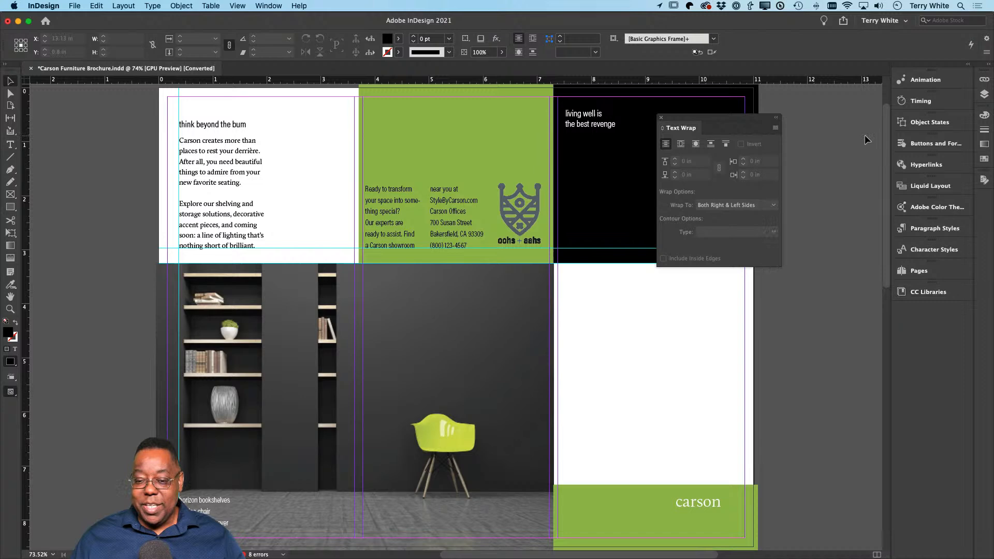
pyautogui.click(889, 21)
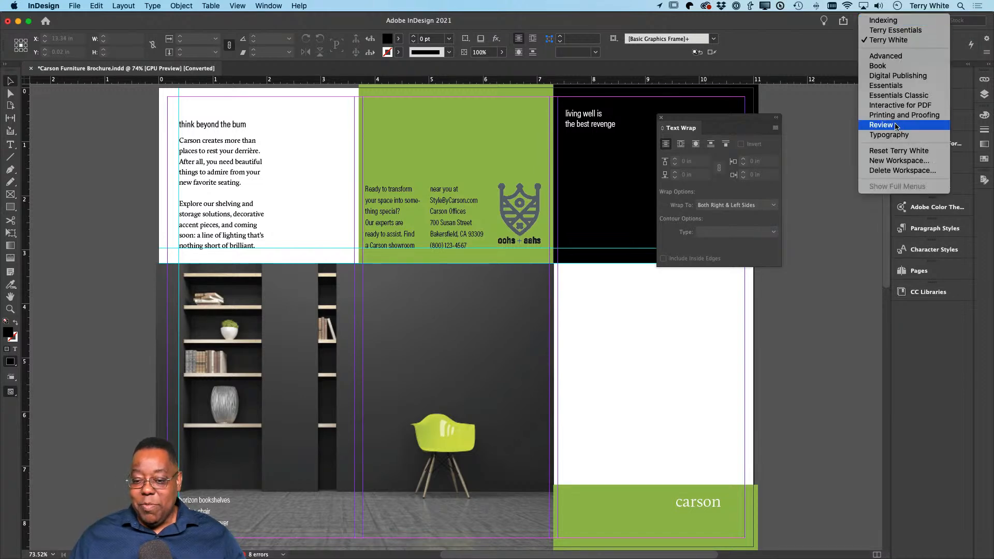
pyautogui.click(882, 125)
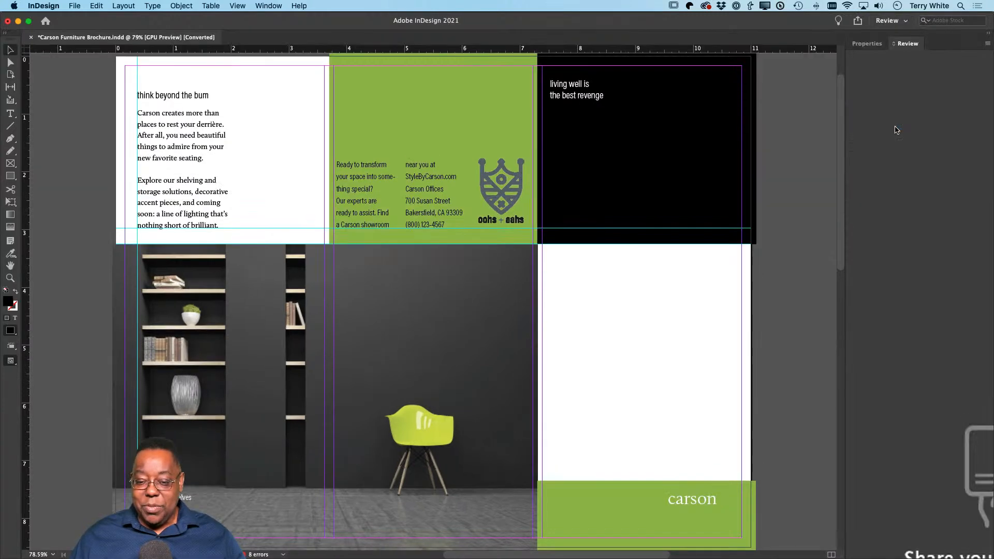
# Share the brochure for review by creating a review link titled "Iceland Demo"
pyautogui.click(858, 22)
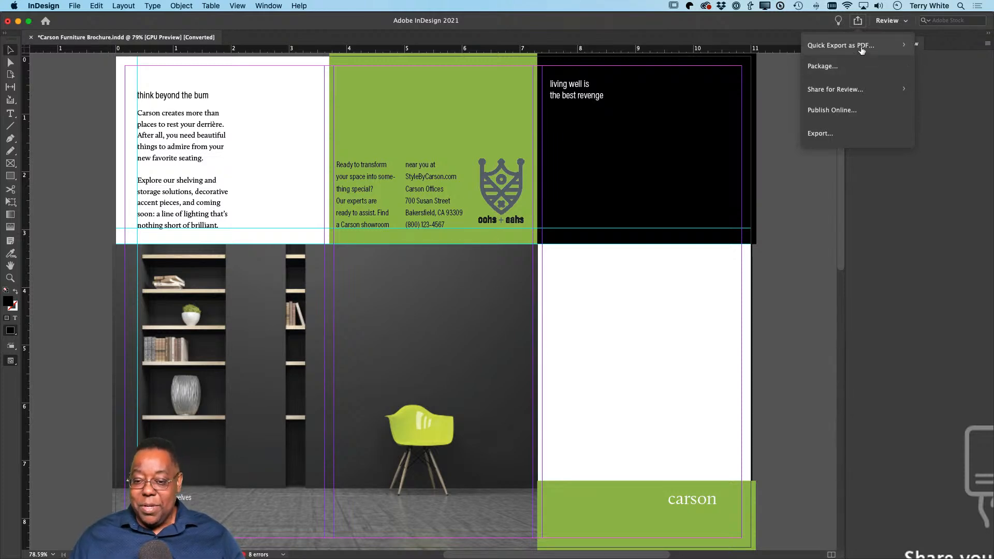
pyautogui.click(845, 91)
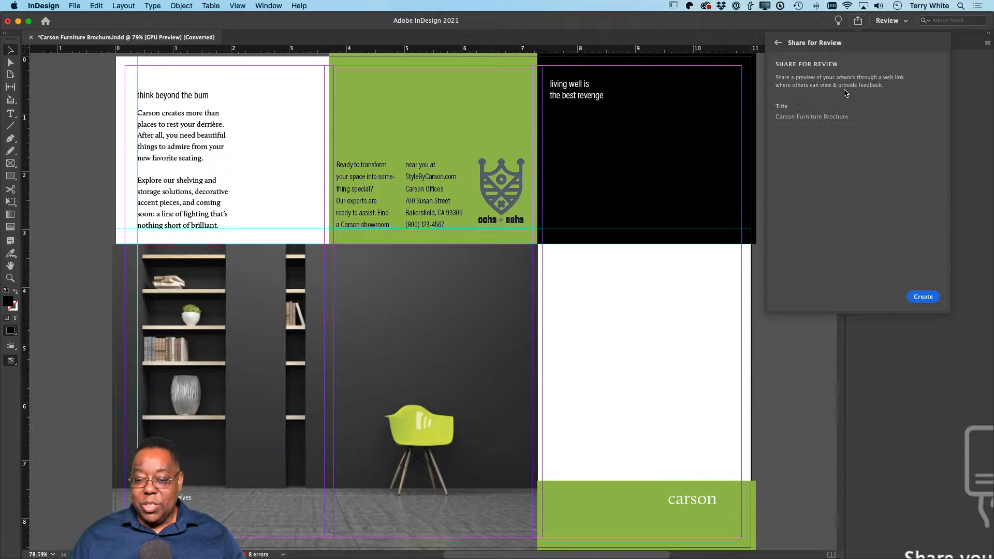
pyautogui.write('c')
pyautogui.tripleClick(815, 115)
pyautogui.press('BackSpace')
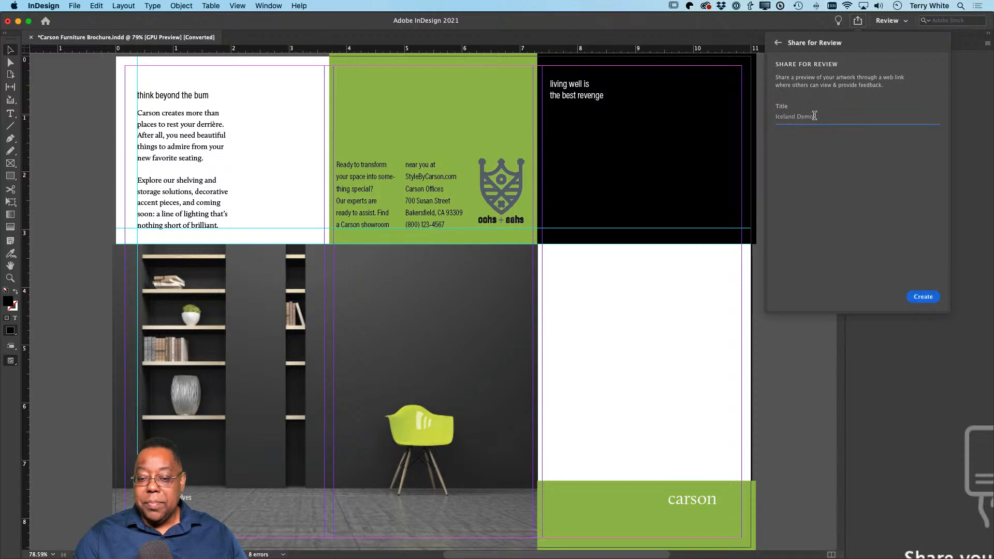
pyautogui.click(924, 296)
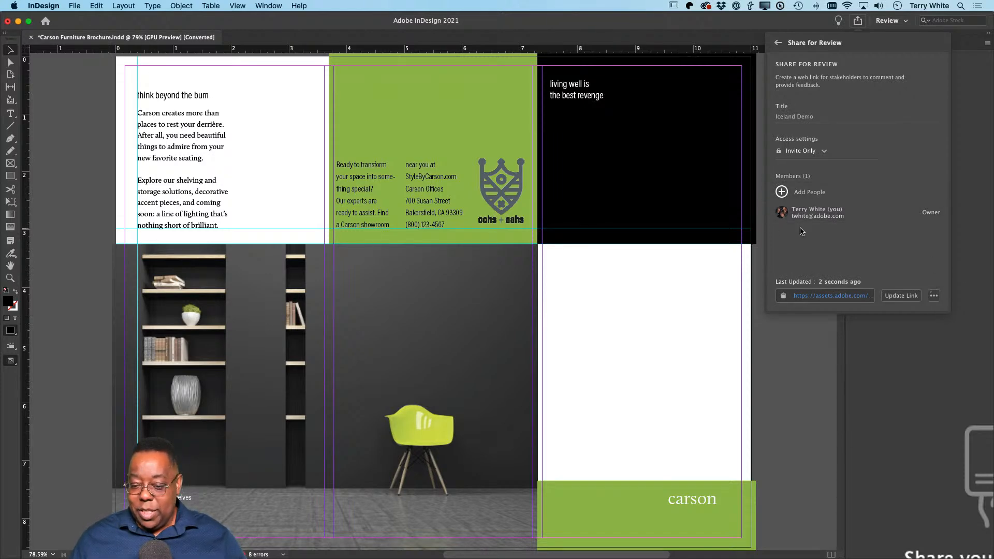
# Set the review link's access to Public and copy the link to the clipboard
pyautogui.click(812, 153)
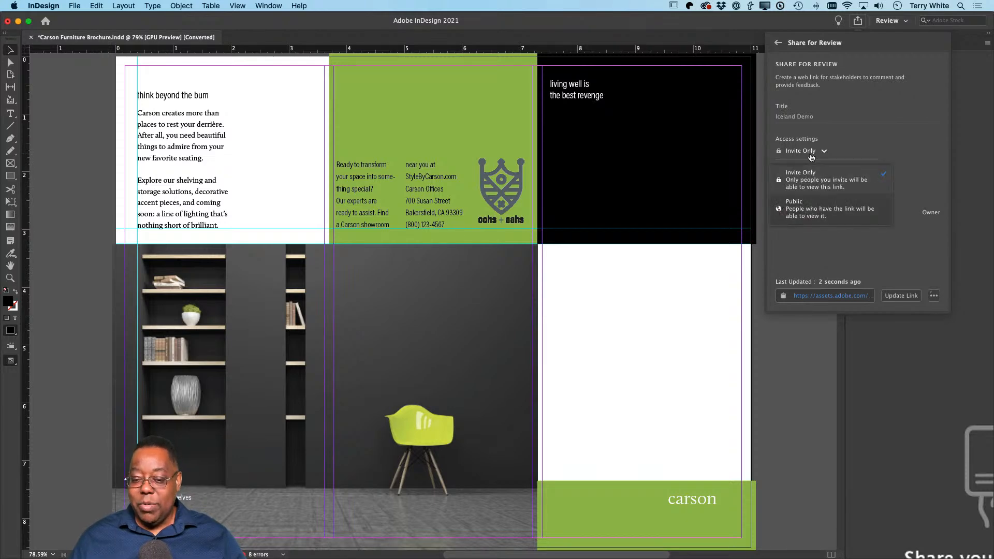
pyautogui.click(804, 209)
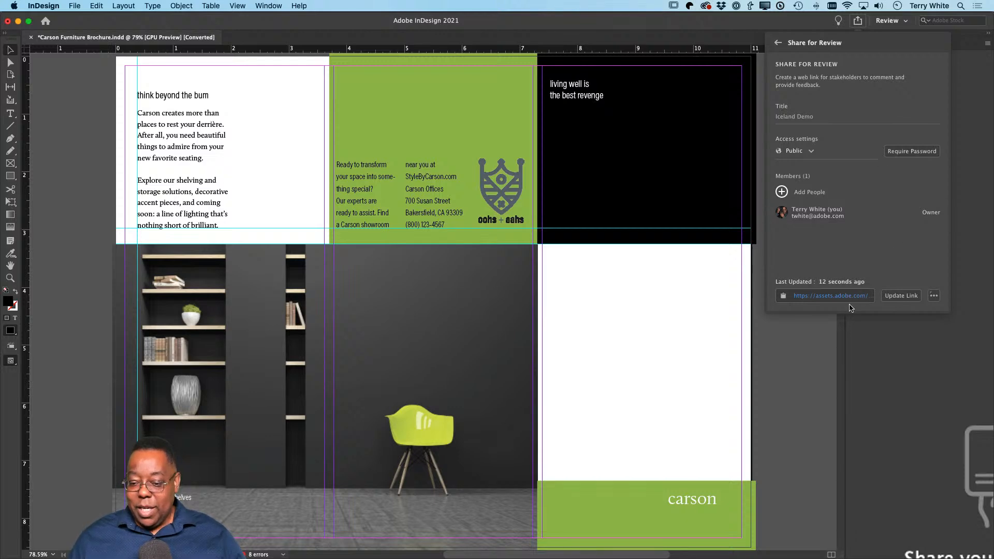
pyautogui.click(784, 297)
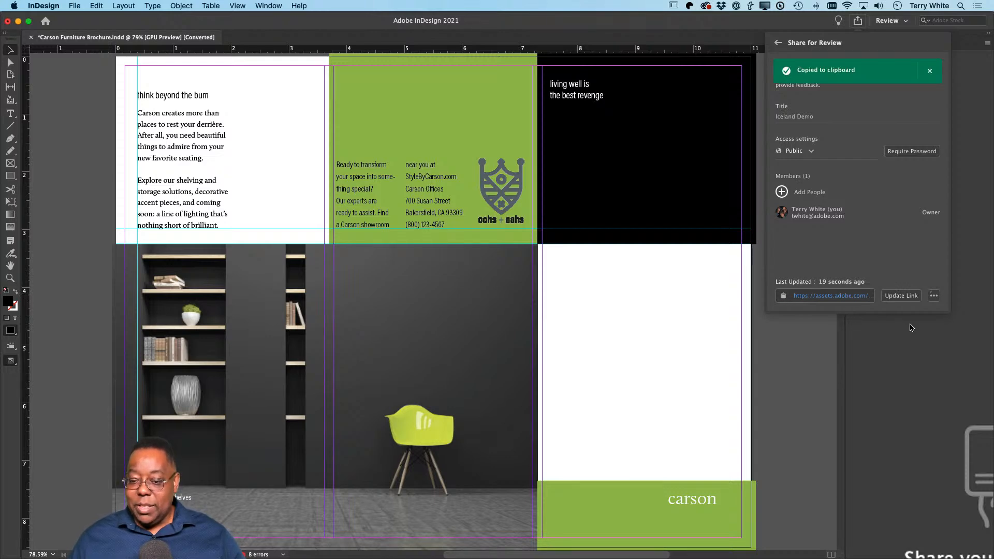
pyautogui.click(783, 46)
pyautogui.click(883, 206)
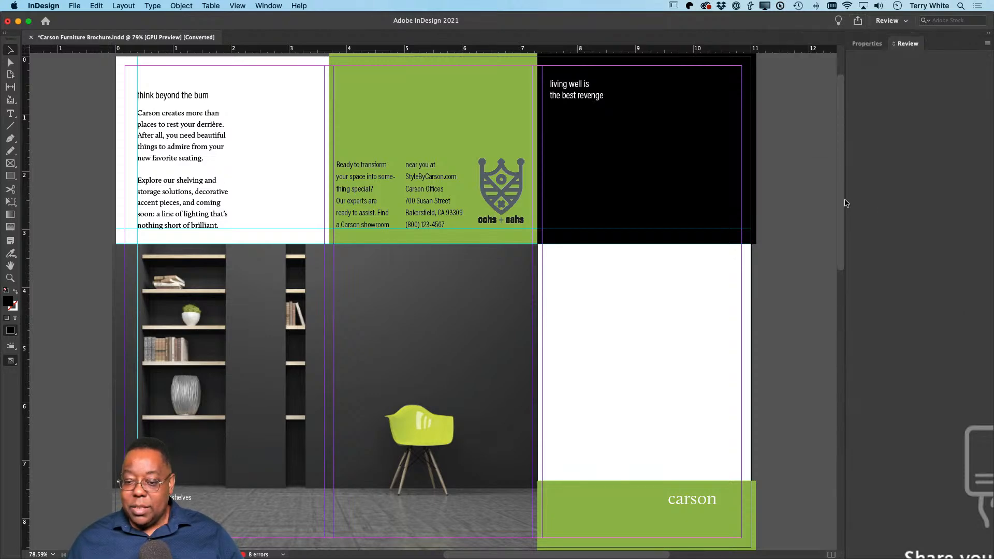
# Open the copied review link in a new incognito Chrome window and look over the shared brochure
pyautogui.press('super+Tab')
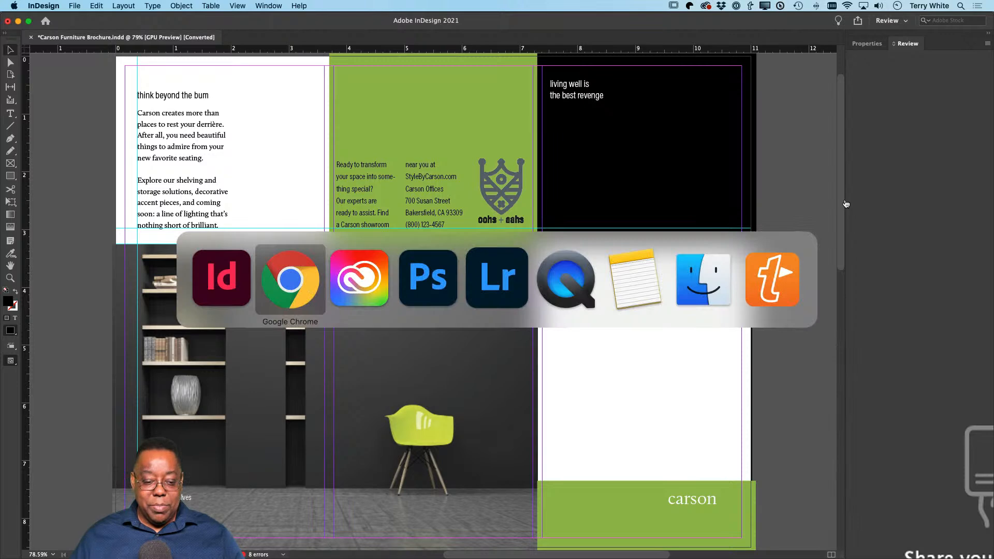
pyautogui.press('super+shift+n')
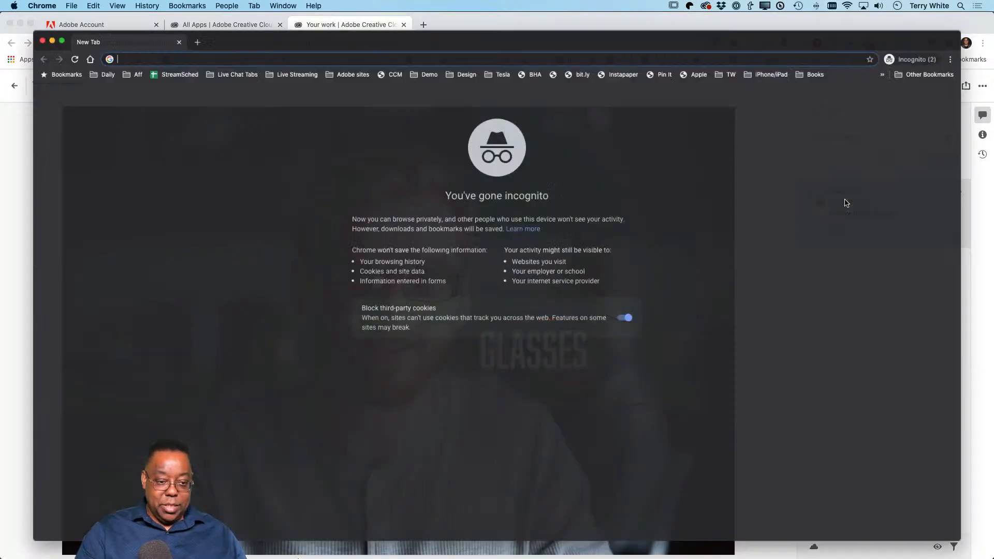
pyautogui.press('super+v')
pyautogui.press('Return')
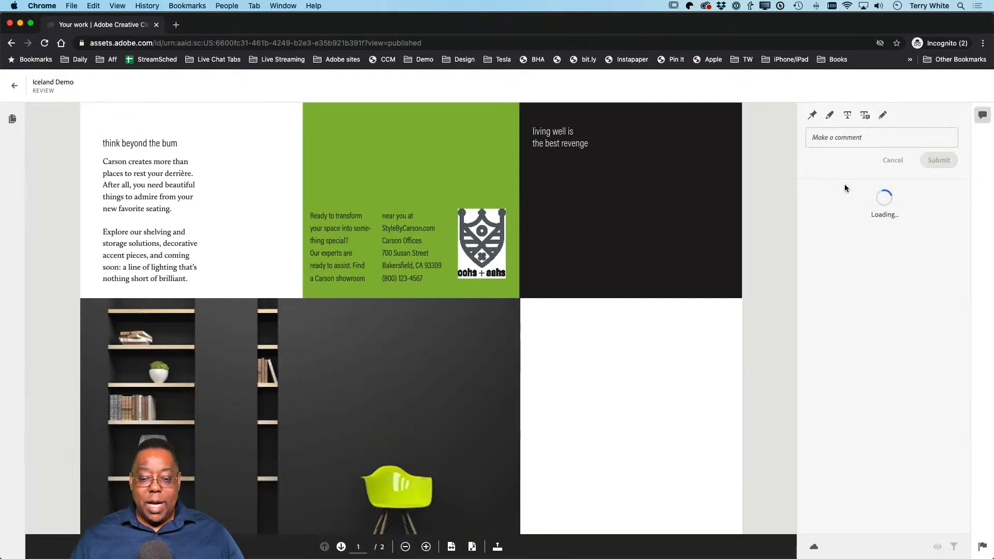
pyautogui.scroll(-10, 587, 250)
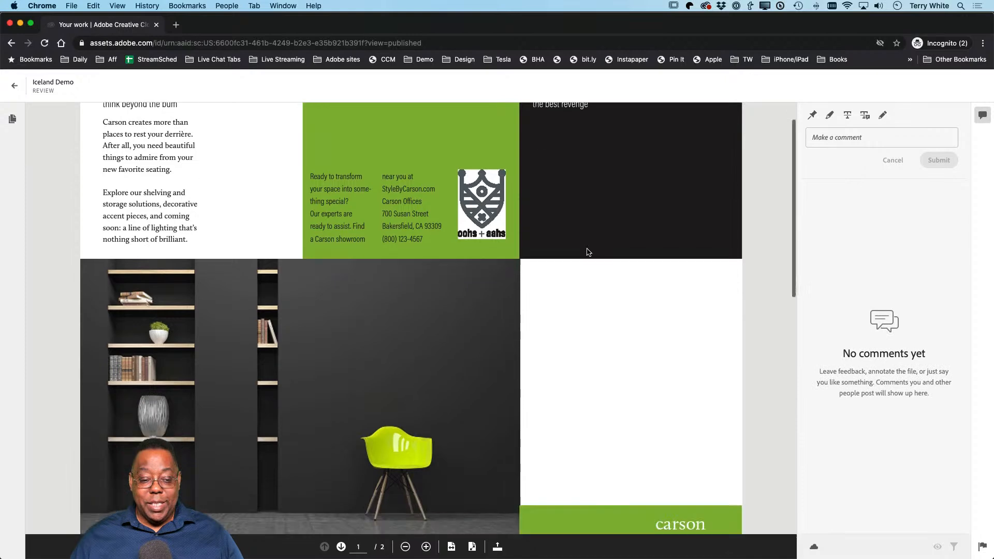
# Mark the word "department" on page 2 for replacement with "category" and submit the replacement comment
pyautogui.scroll(-5, 587, 252)
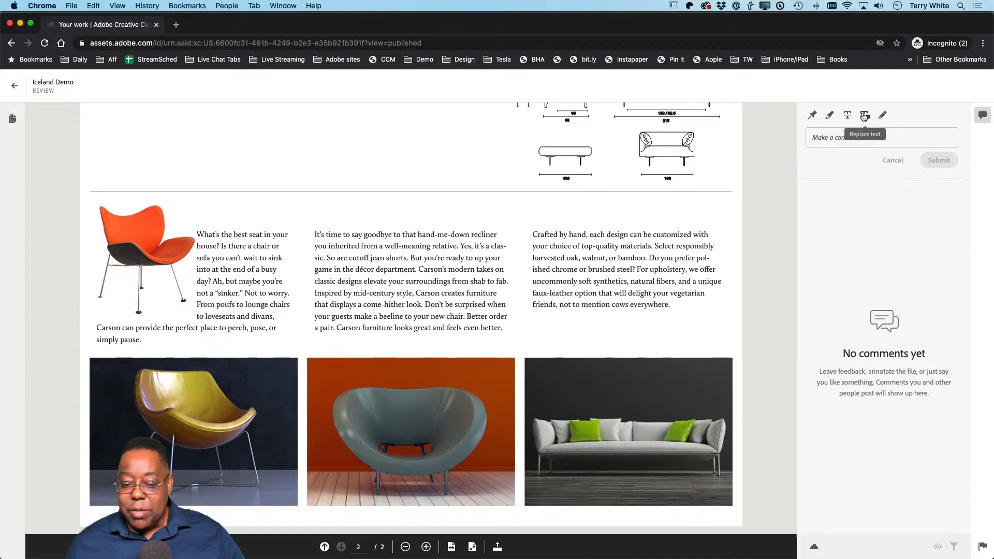
pyautogui.click(865, 116)
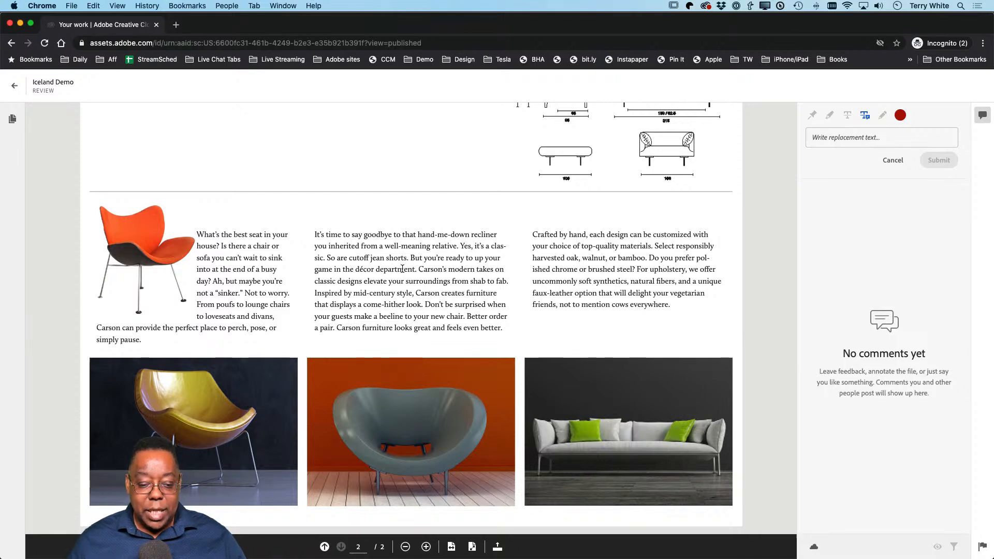
pyautogui.moveTo(377, 270); pyautogui.dragTo(416, 270)
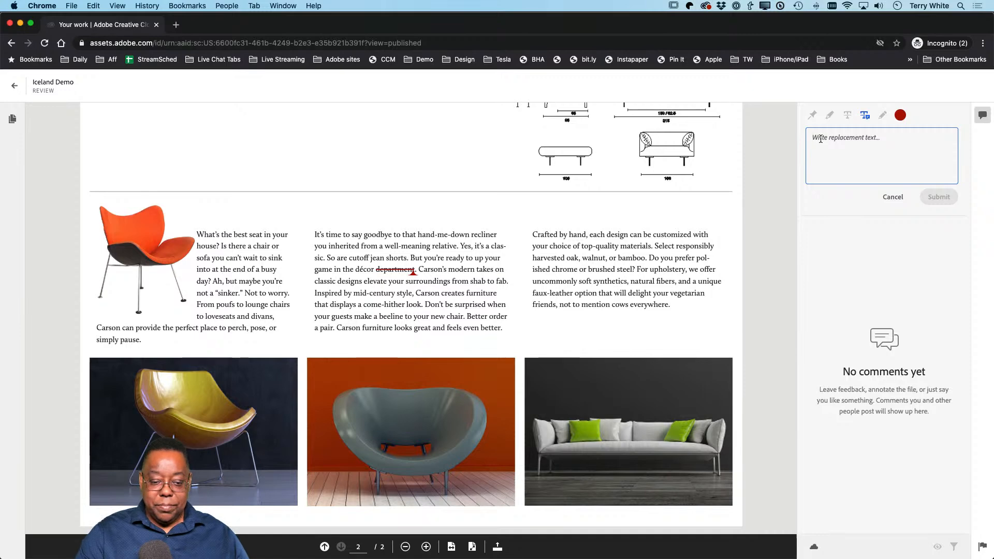
pyautogui.write('category')
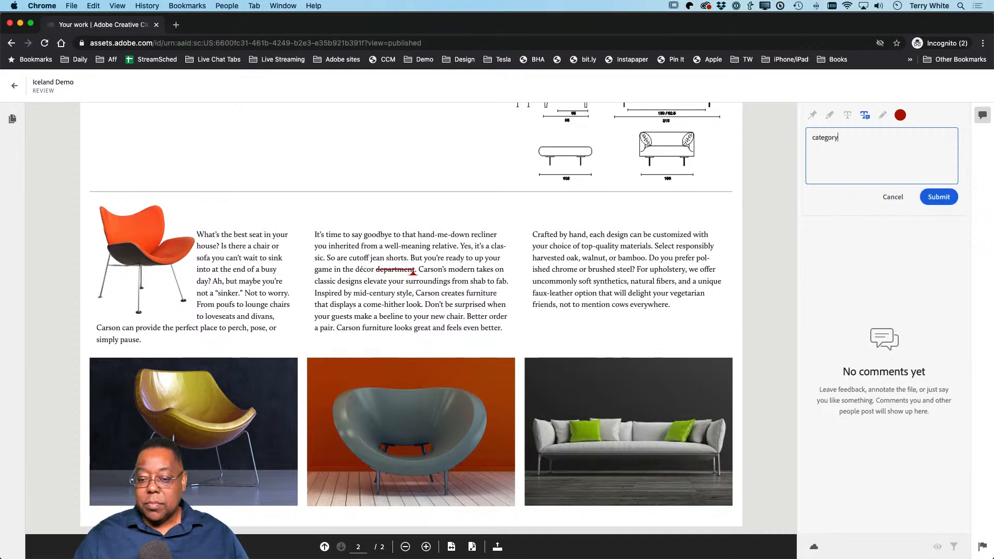
pyautogui.click(939, 196)
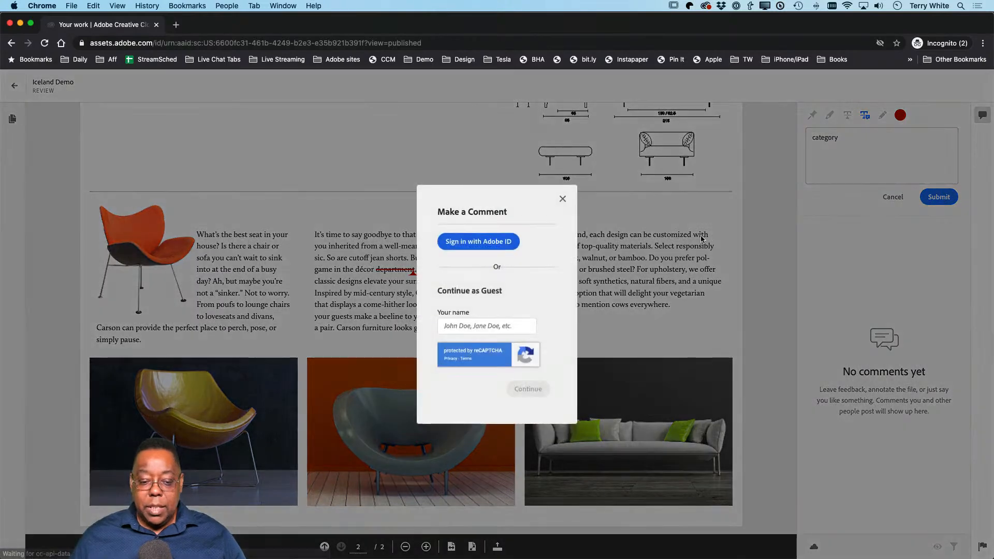
# Continue as a guest commenter by entering the guest's name
pyautogui.click(481, 324)
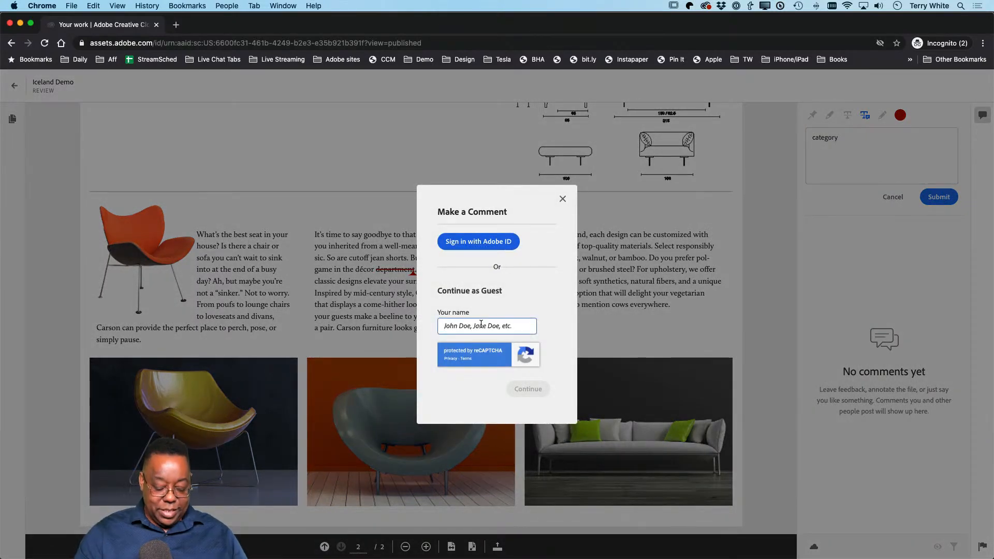
pyautogui.write('Einar')
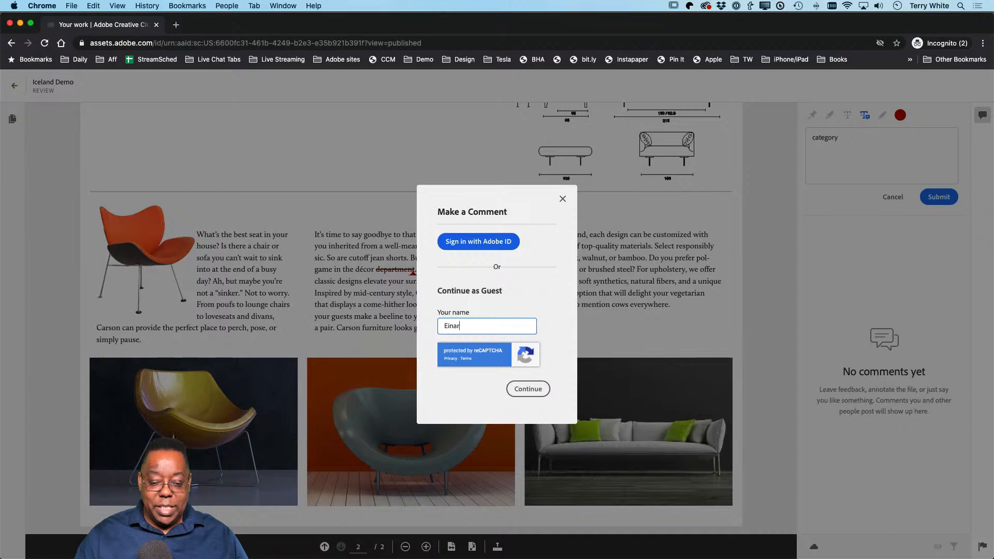
pyautogui.click(528, 389)
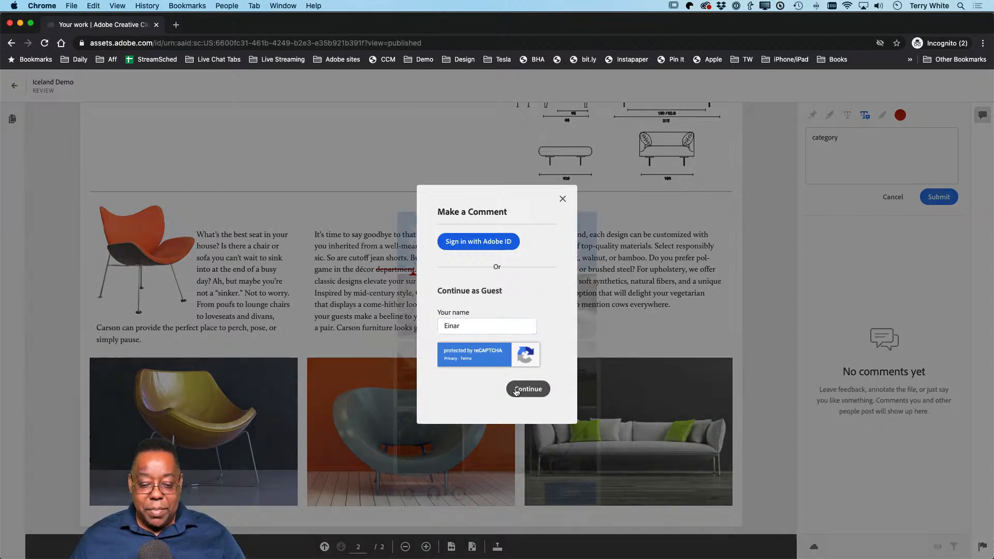
# Complete the reCAPTCHA challenge by selecting all images with crosswalks until none are left, and verify
pyautogui.click(518, 361)
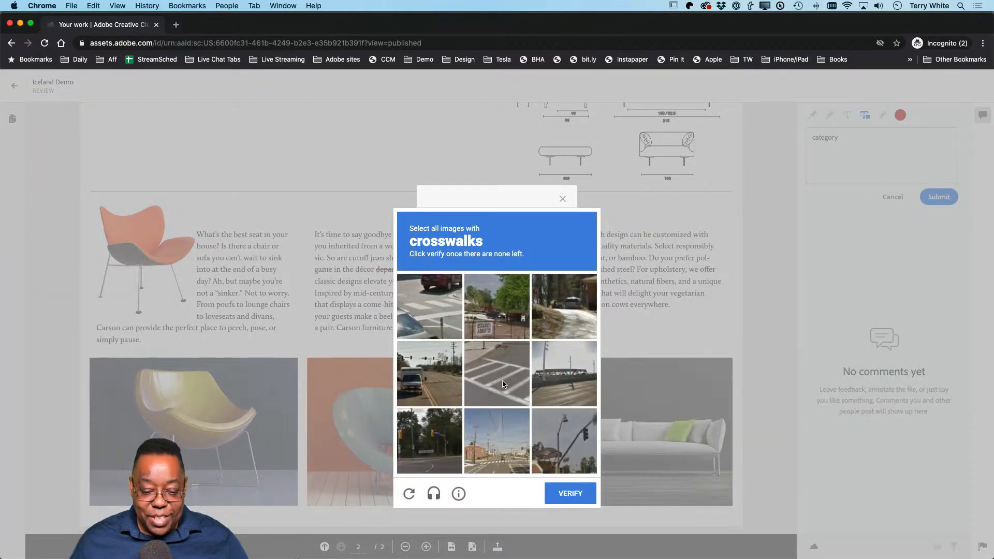
pyautogui.click(435, 330)
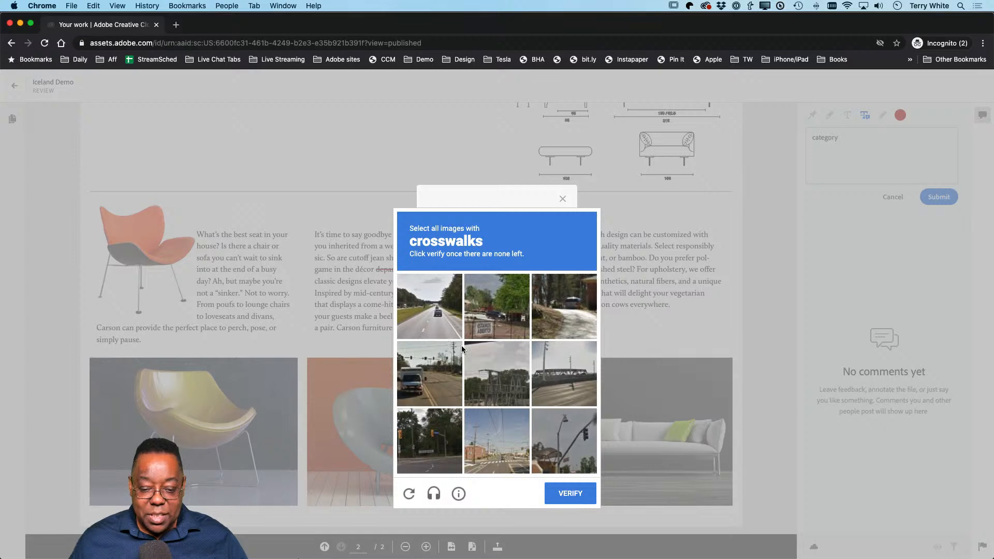
pyautogui.click(492, 459)
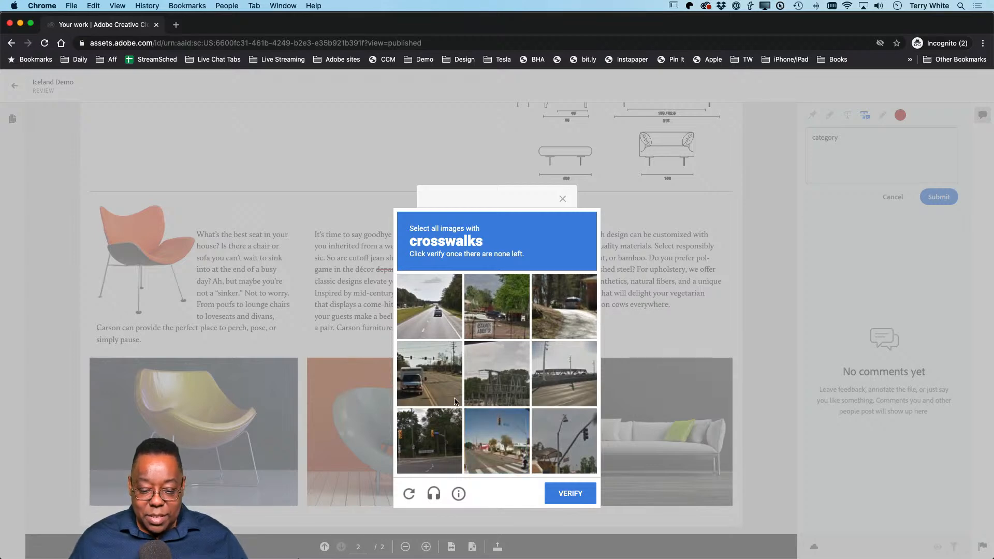
pyautogui.click(499, 449)
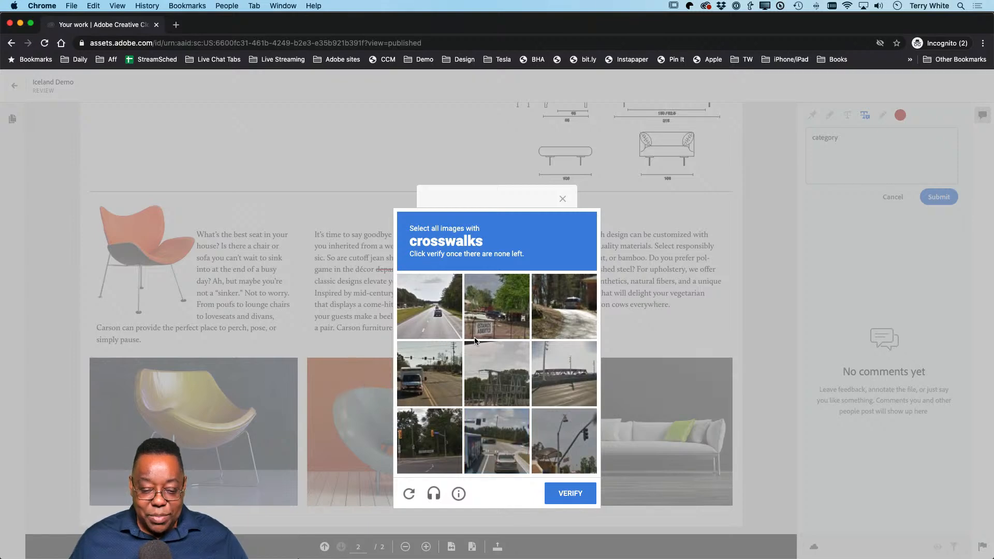
pyautogui.click(430, 446)
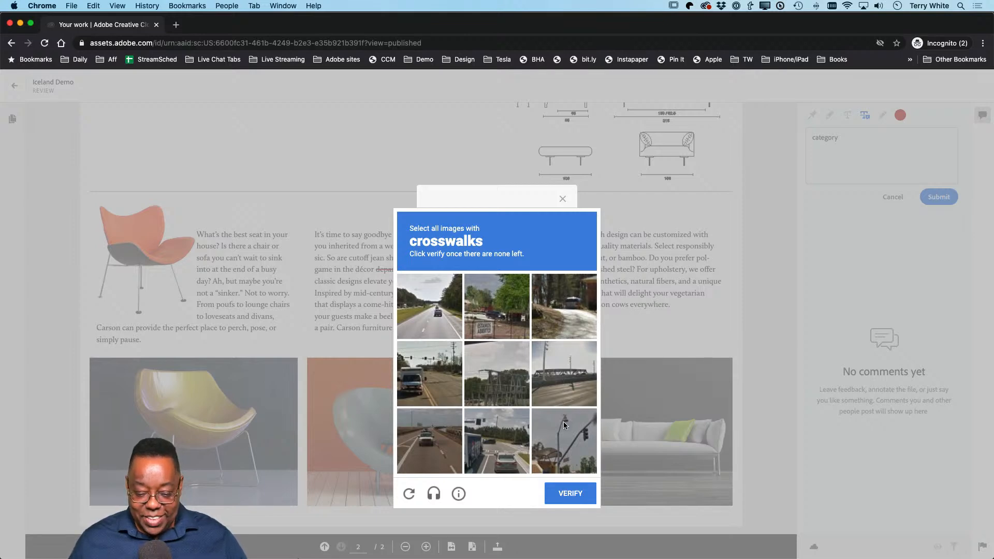
pyautogui.click(488, 464)
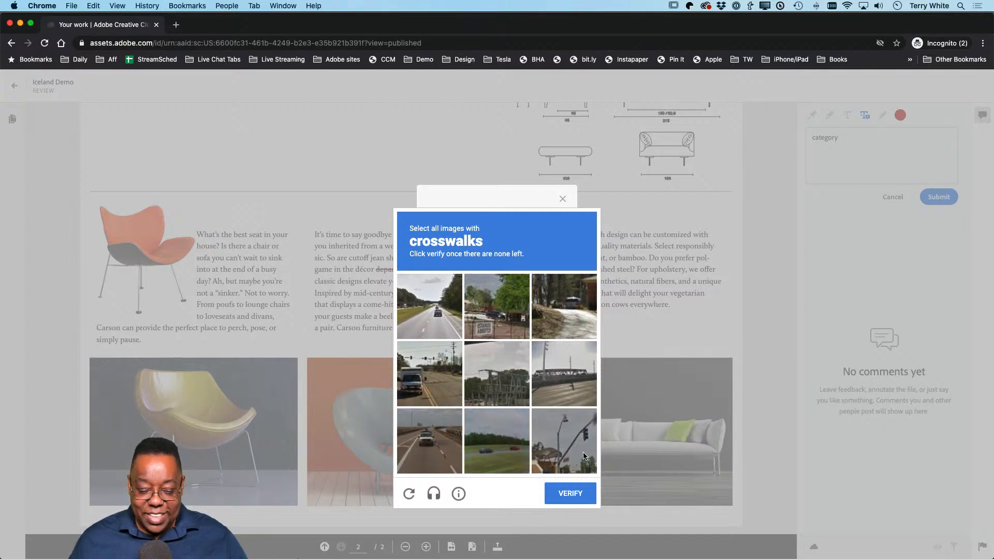
pyautogui.click(570, 494)
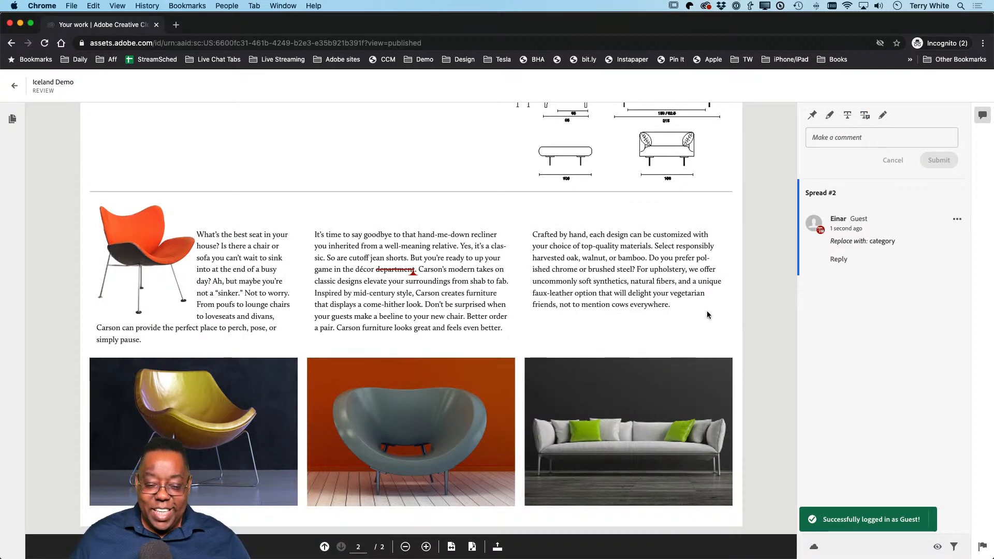
# Pin a comment just above the orange chair on page 2 reading "replace this chair with the green one." and submit it
pyautogui.click(813, 115)
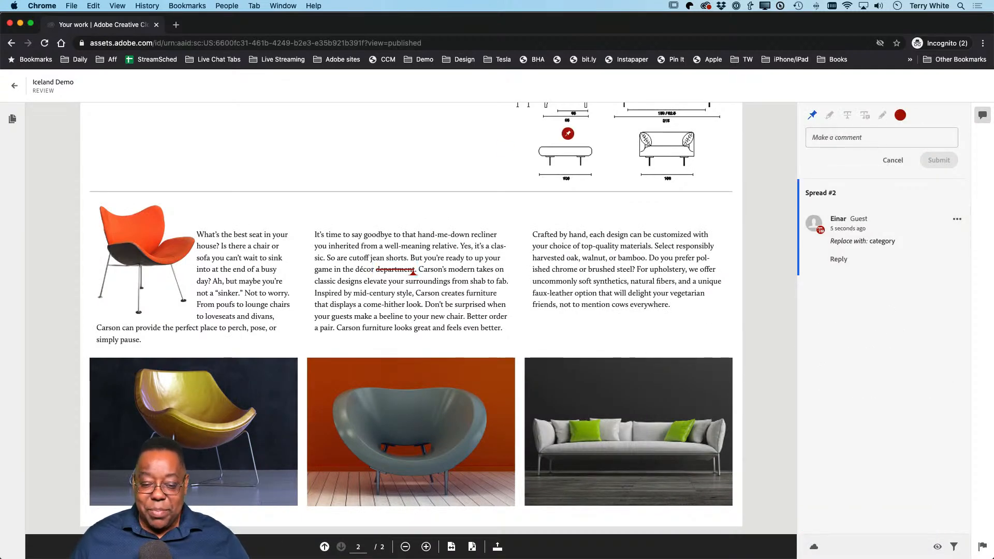
pyautogui.click(118, 196)
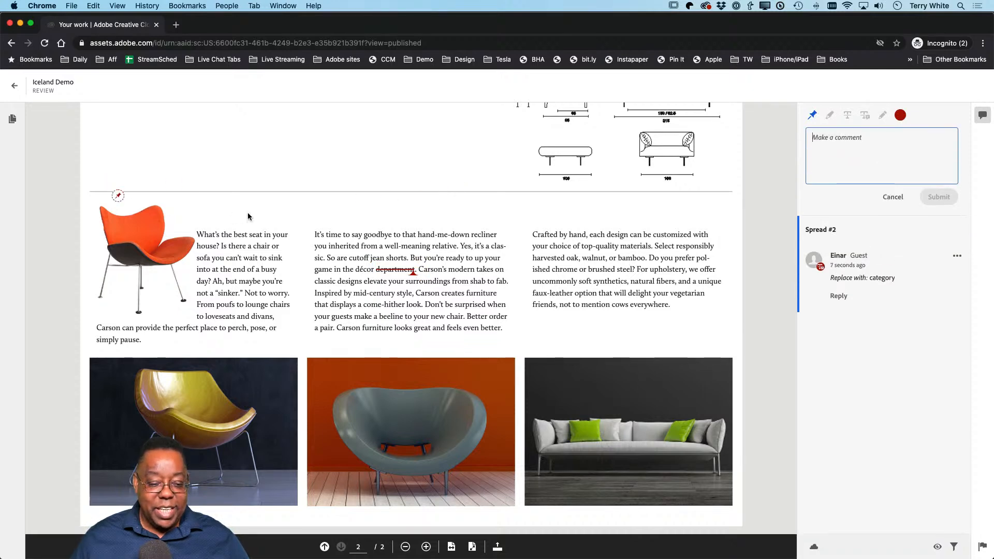
pyautogui.write('rep')
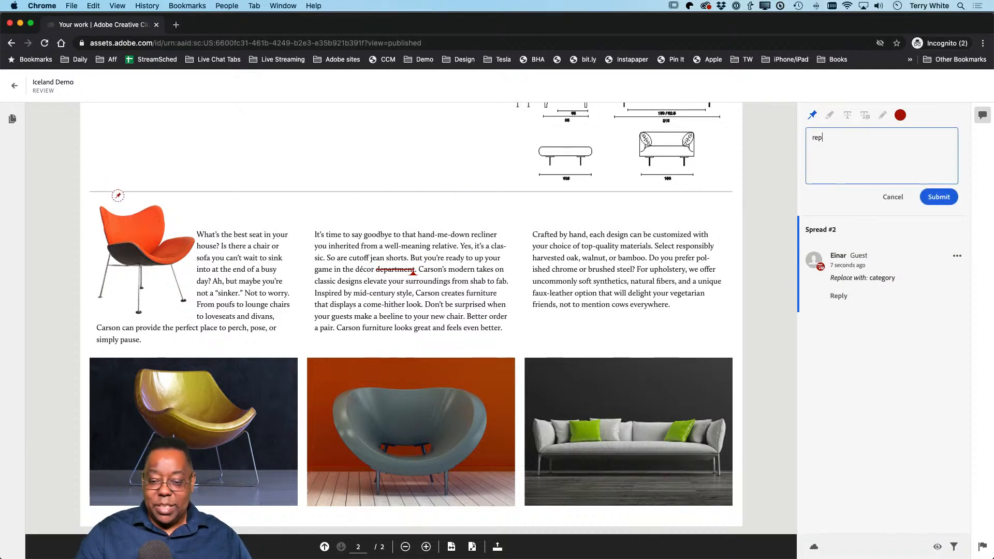
pyautogui.write('lace ')
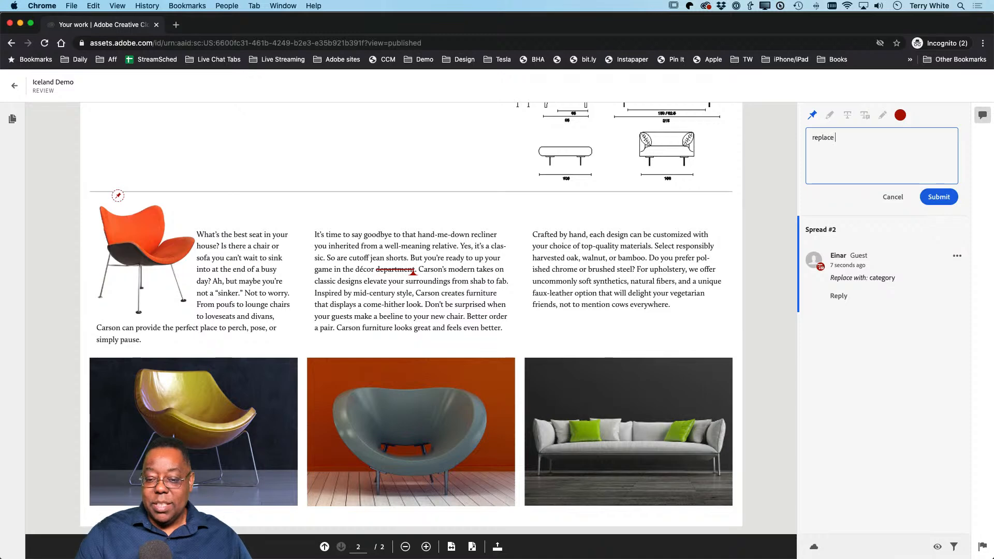
pyautogui.write('this chair wit')
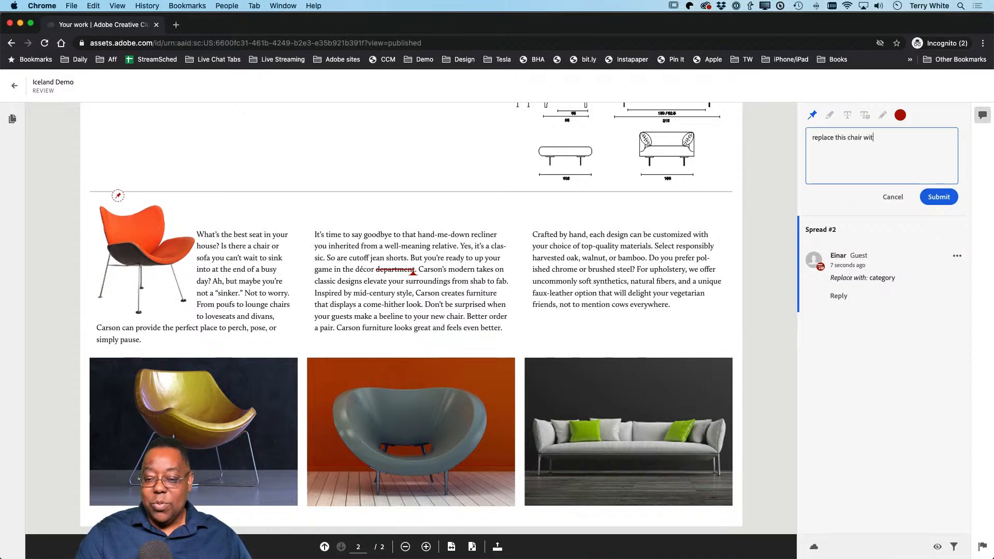
pyautogui.write('h the green one.')
pyautogui.click(946, 200)
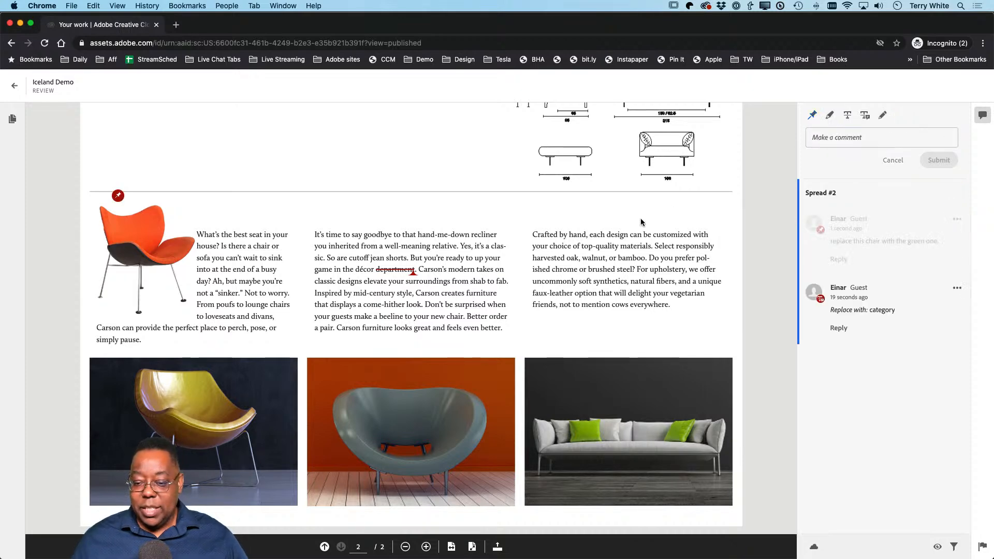
# Highlight "Crafted by hand," at the start of the third text column and submit the comment "make bold" on it
pyautogui.click(830, 115)
pyautogui.moveTo(596, 235); pyautogui.dragTo(532, 236)
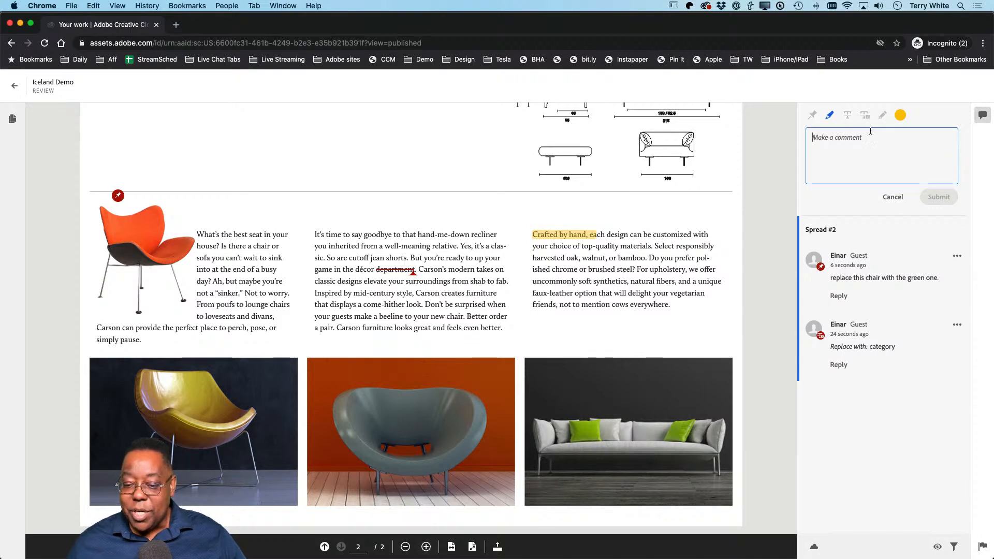
pyautogui.write('make bold')
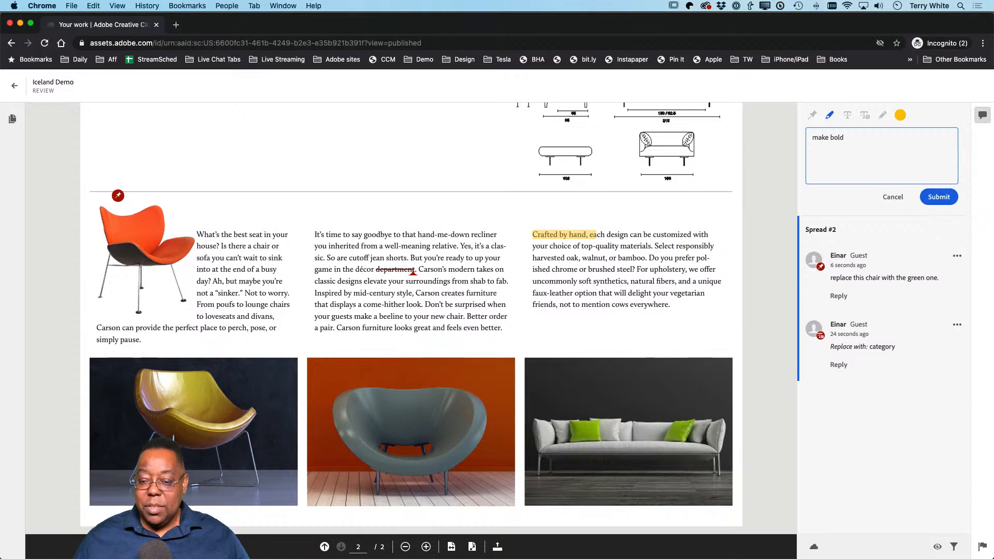
pyautogui.click(938, 197)
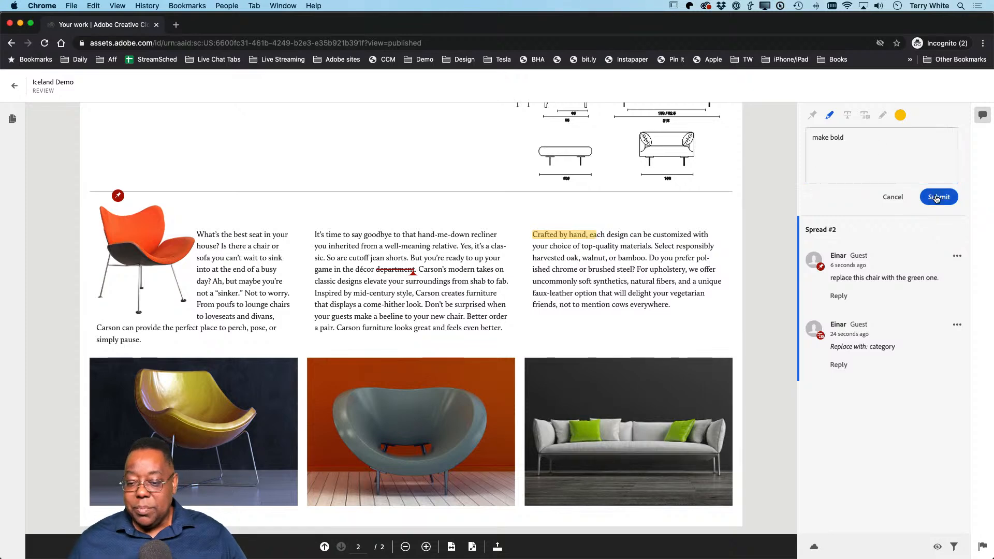
# Circle the bench drawing on spread 2 freehand in red and submit the comment "Make it bigger."
pyautogui.click(882, 116)
pyautogui.moveTo(587, 137)
pyautogui.mouseDown()
pyautogui.moveTo(544, 136)
pyautogui.moveTo(522, 169)
pyautogui.moveTo(559, 199)
pyautogui.moveTo(613, 176)
pyautogui.moveTo(585, 137)
pyautogui.mouseUp()
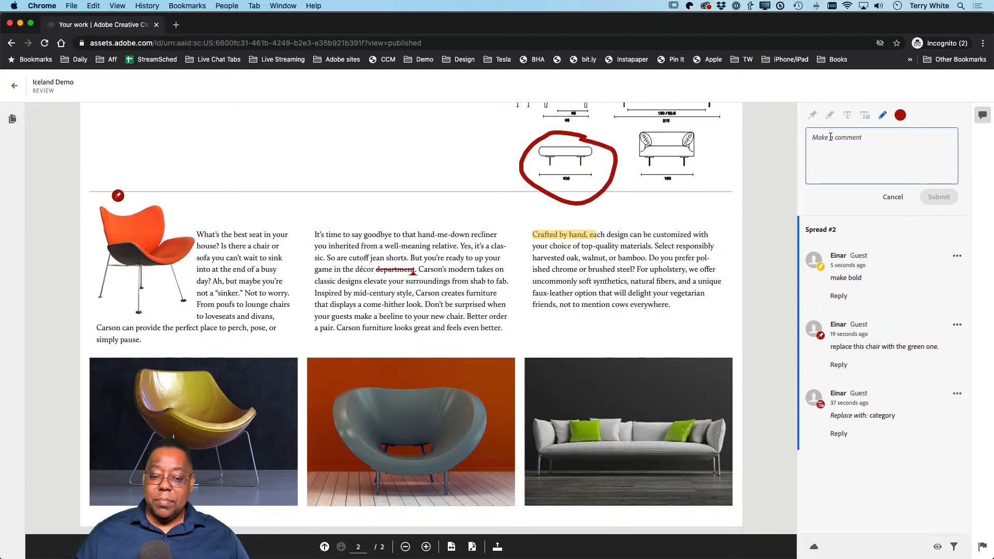
pyautogui.write('Make it bigger.')
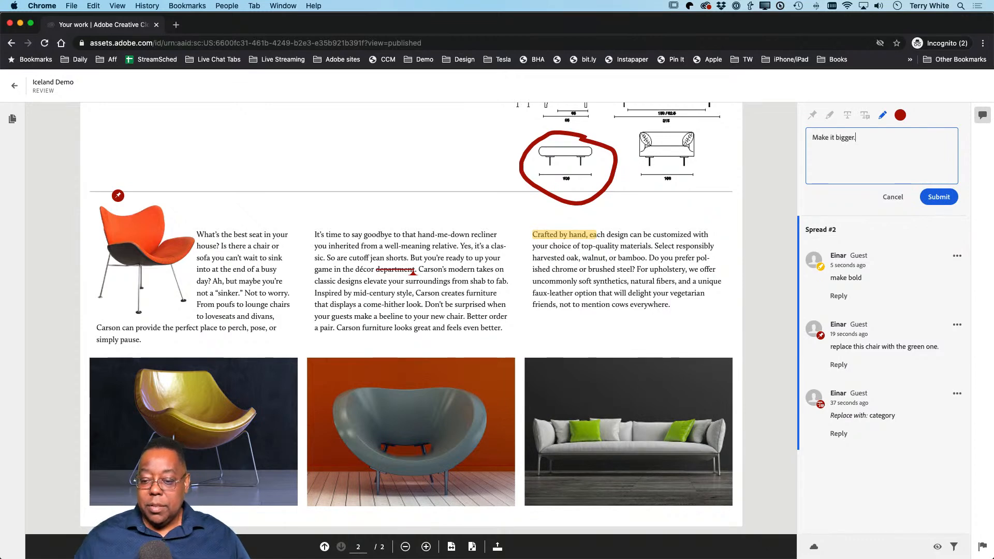
pyautogui.click(938, 198)
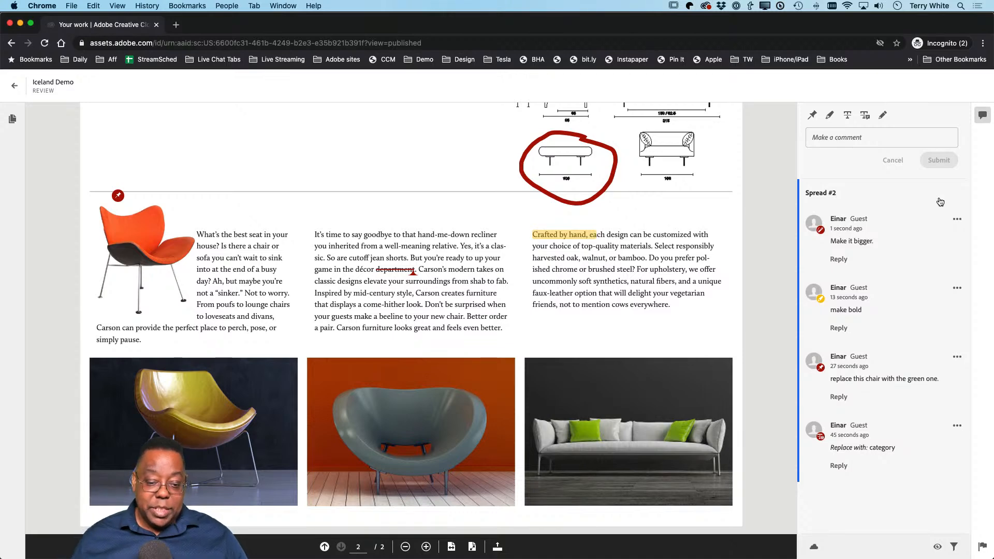
pyautogui.scroll(10, 739, 232)
pyautogui.scroll(3, 739, 229)
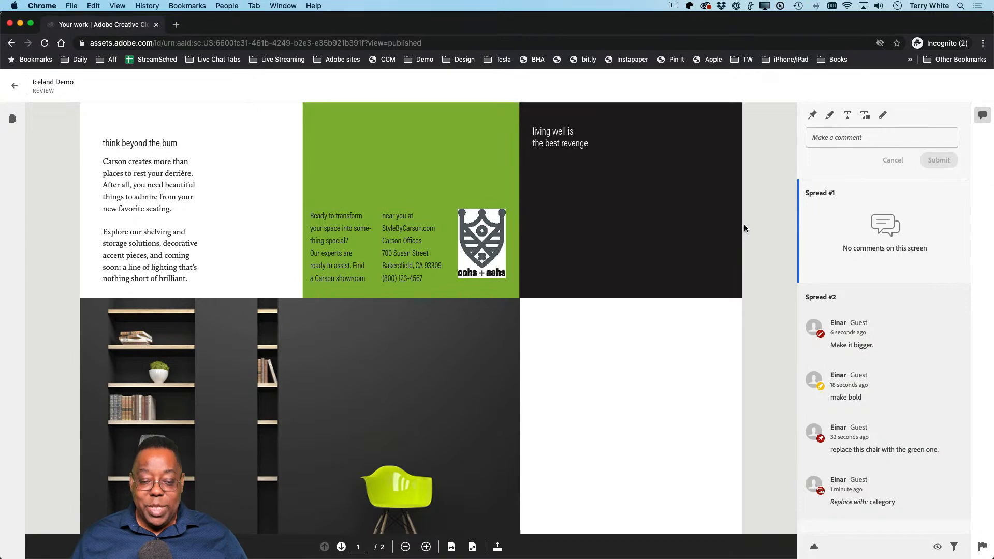
# Switch to InDesign and refresh the Review workspace by changing to Indexing and back
pyautogui.press('super+Tab')
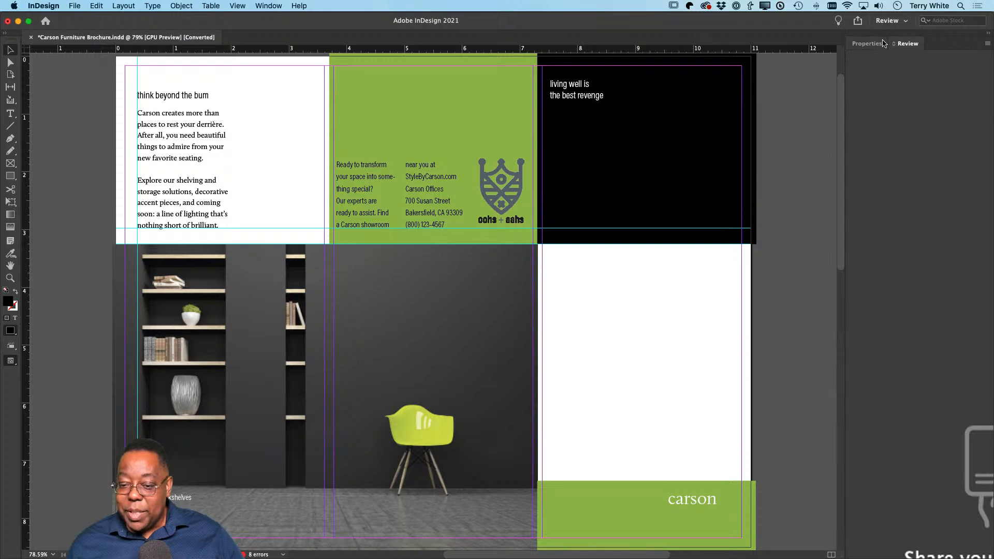
pyautogui.click(890, 21)
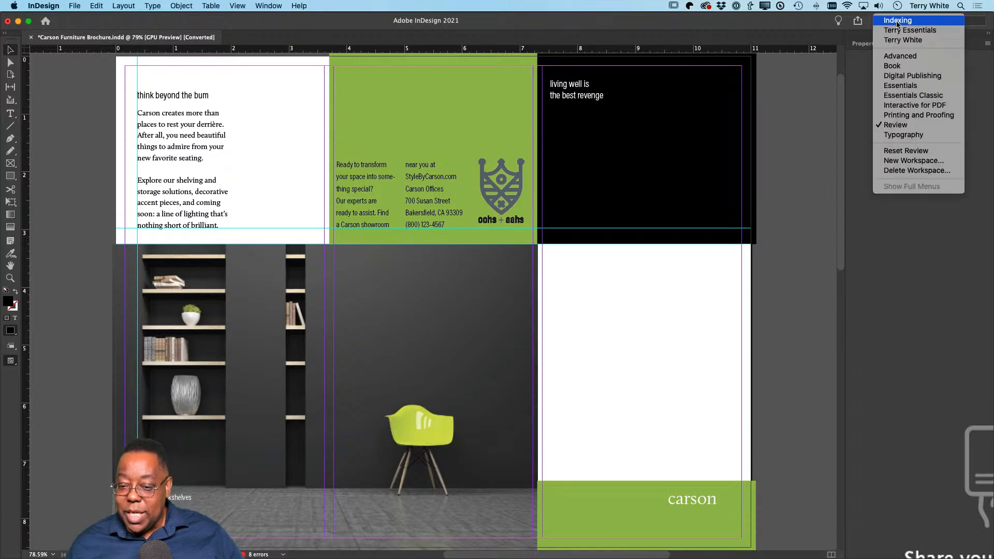
pyautogui.click(899, 20)
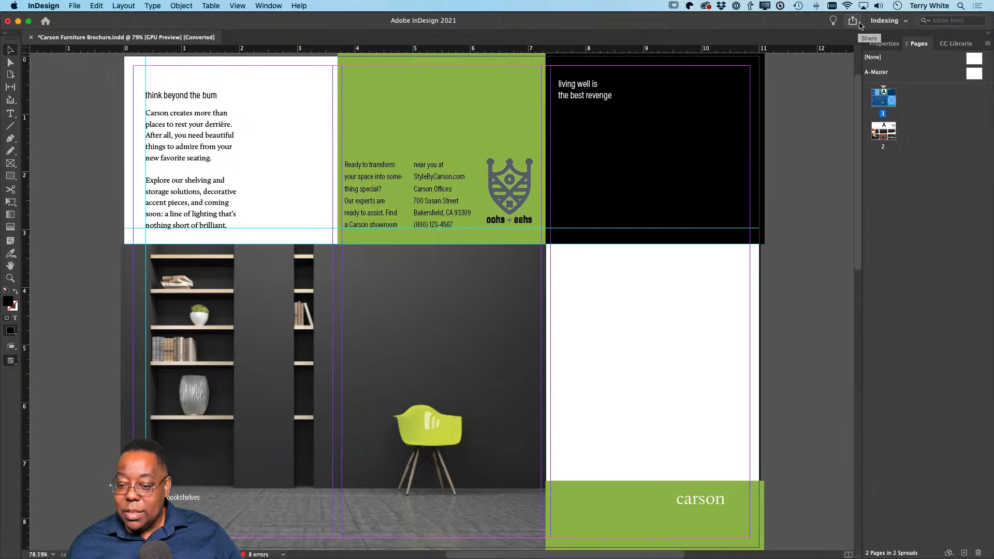
pyautogui.click(903, 20)
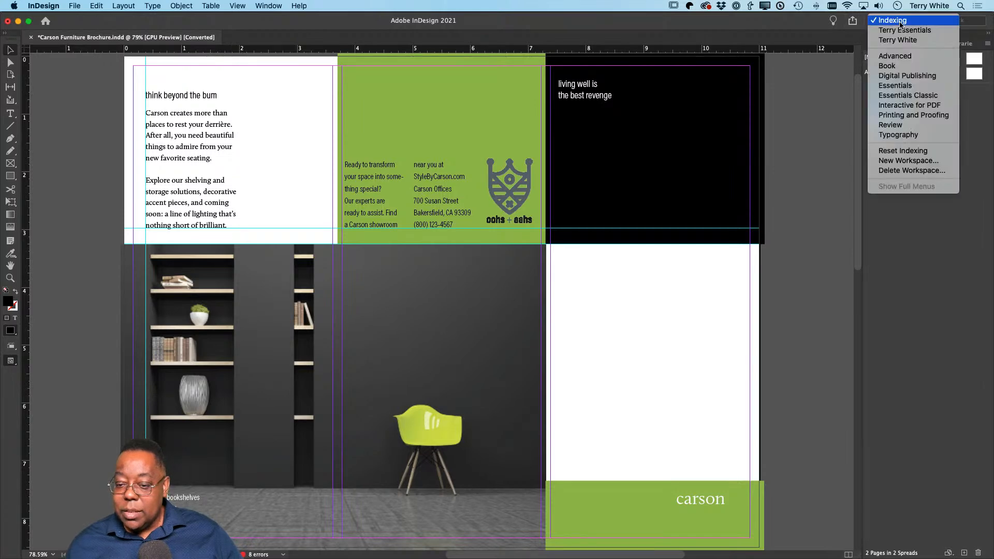
pyautogui.click(930, 127)
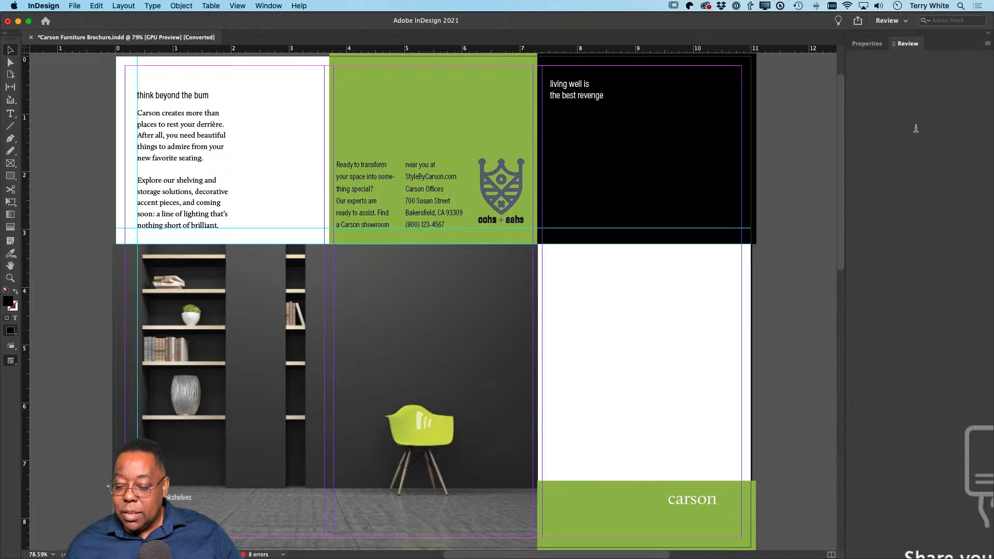
# Open the brochure's shared review in the browser, and return to InDesign
pyautogui.click(988, 44)
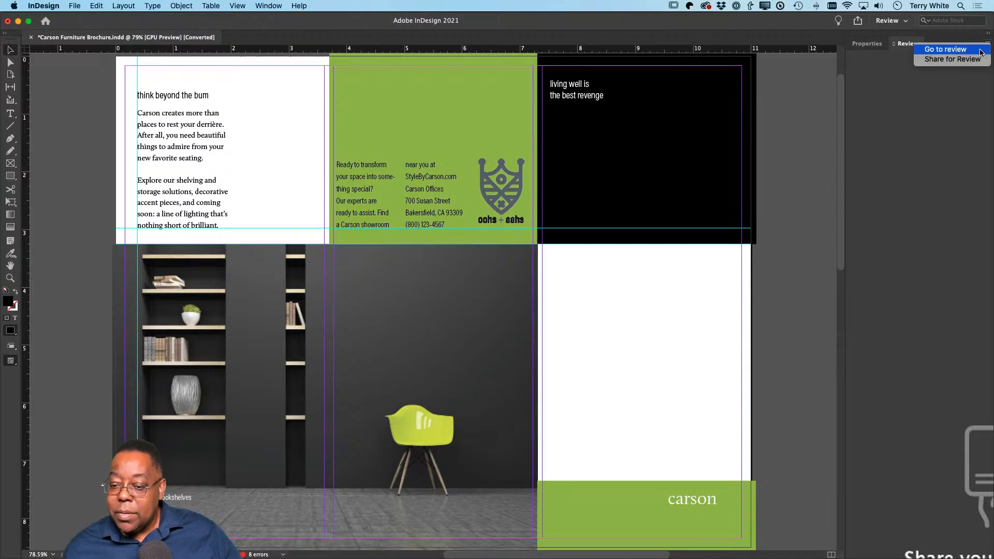
pyautogui.click(977, 50)
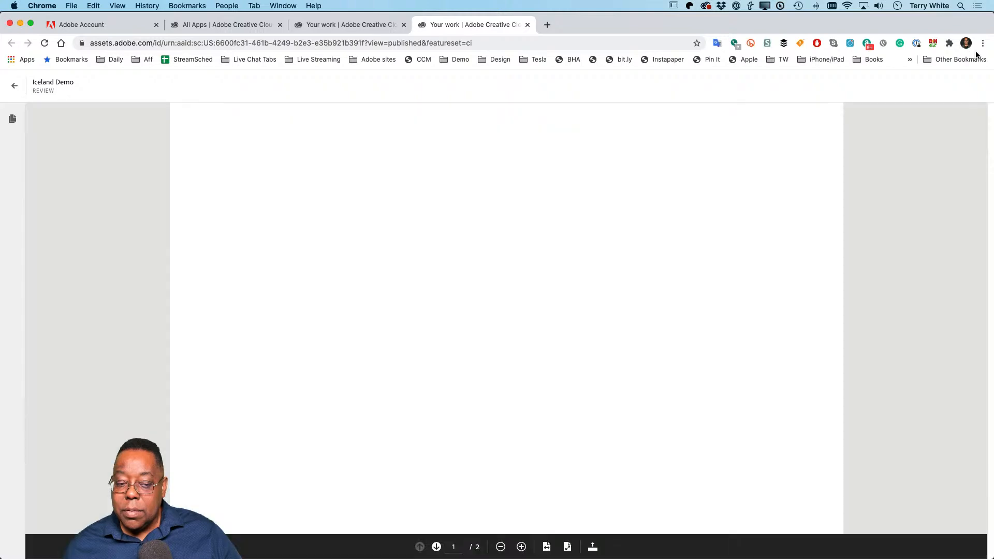
pyautogui.press('super+Tab')
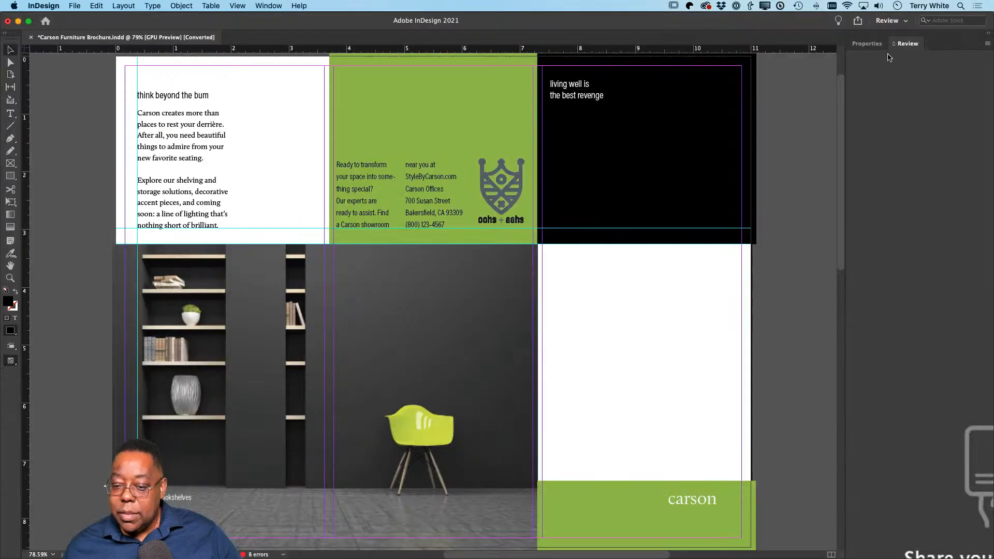
# Try to reload the review comments by changing the workspace to Indexing and back to Review
pyautogui.click(891, 21)
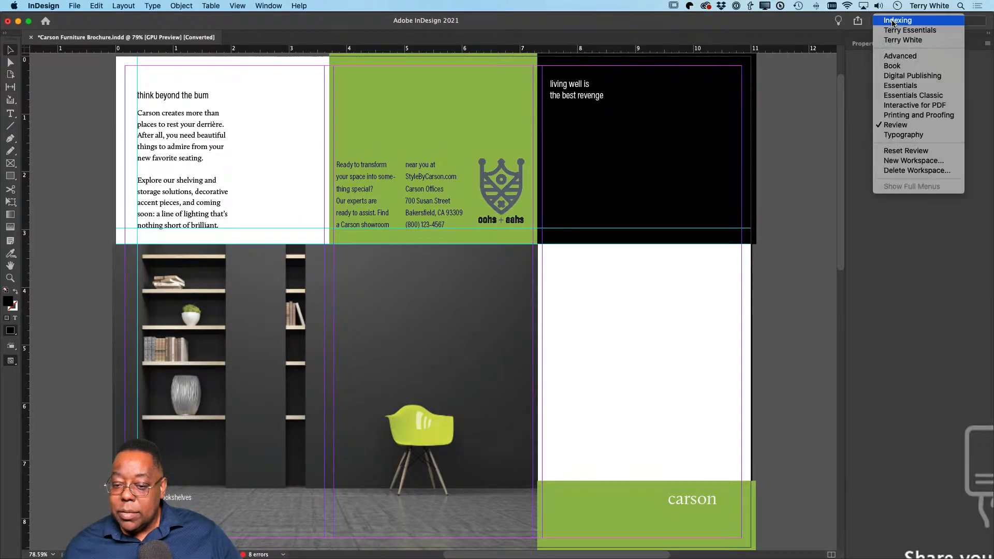
pyautogui.click(892, 22)
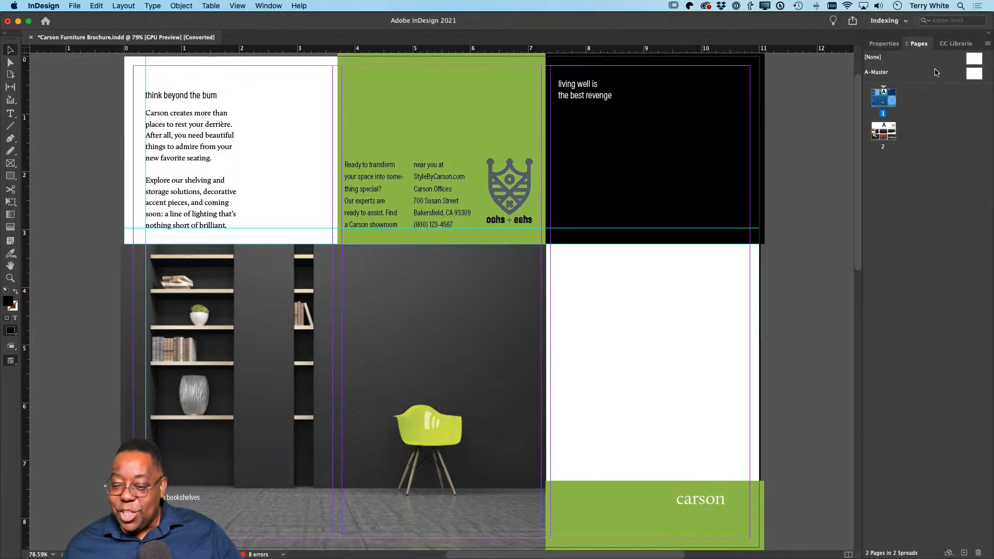
pyautogui.click(898, 23)
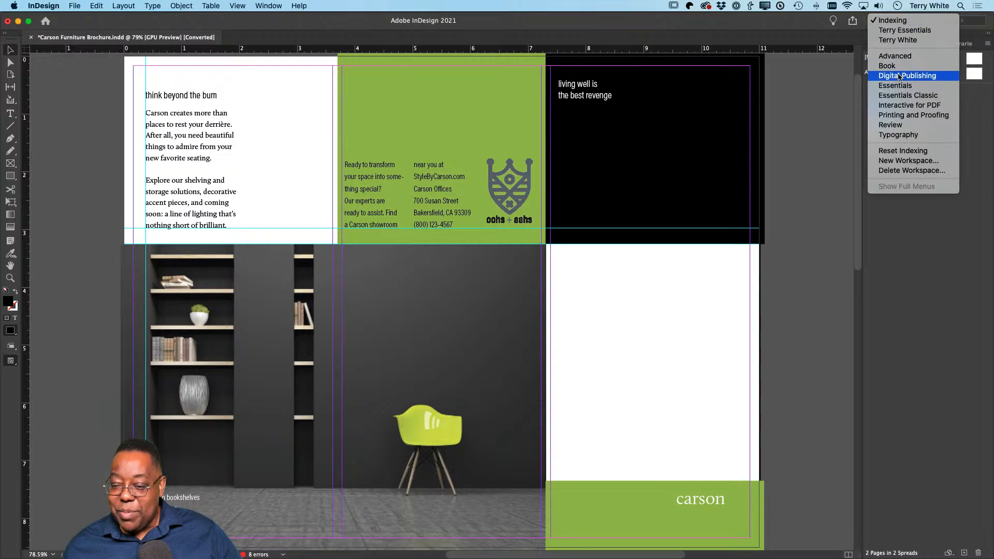
pyautogui.click(905, 130)
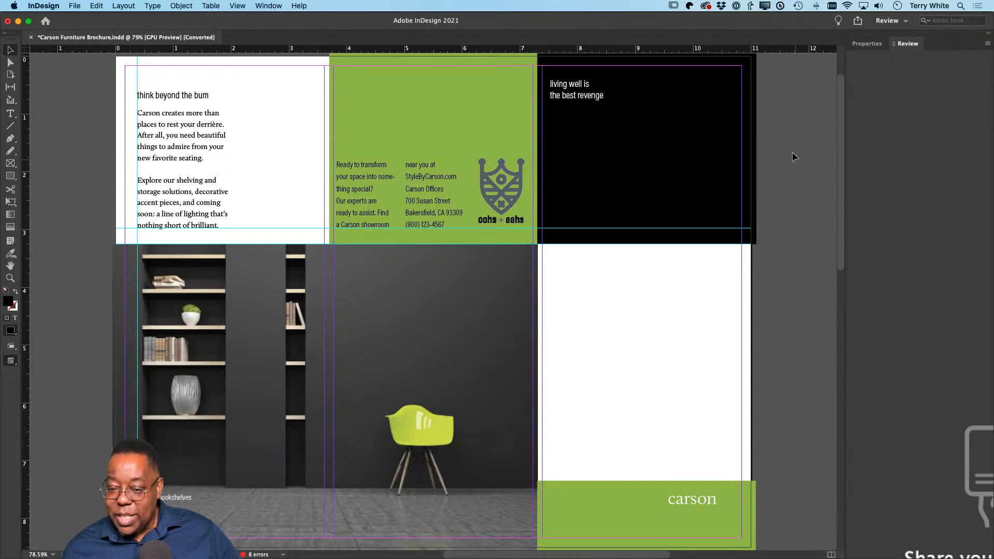
# Widen the InDesign window slightly and reposition it on the screen
pyautogui.moveTo(791, 27); pyautogui.dragTo(681, 23)
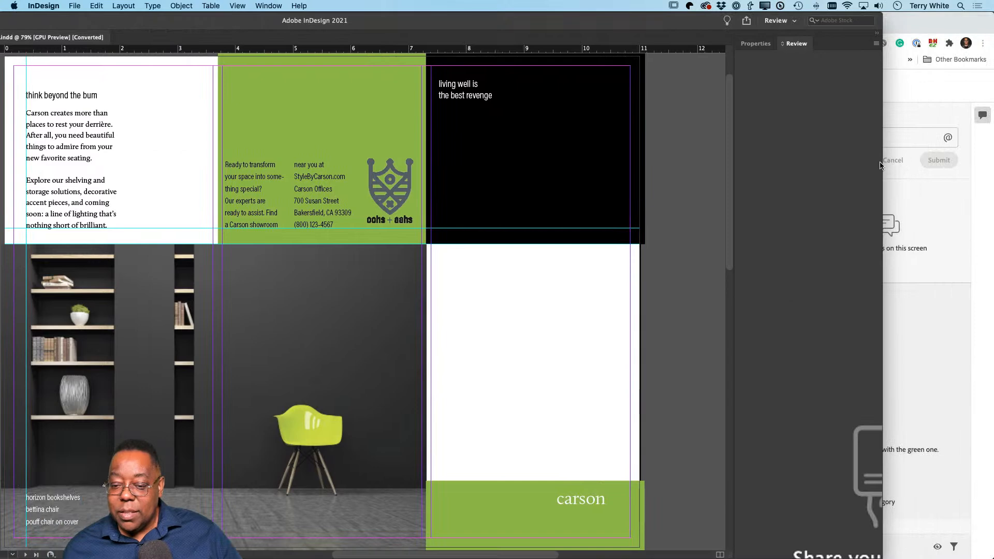
pyautogui.moveTo(883, 164); pyautogui.dragTo(909, 164)
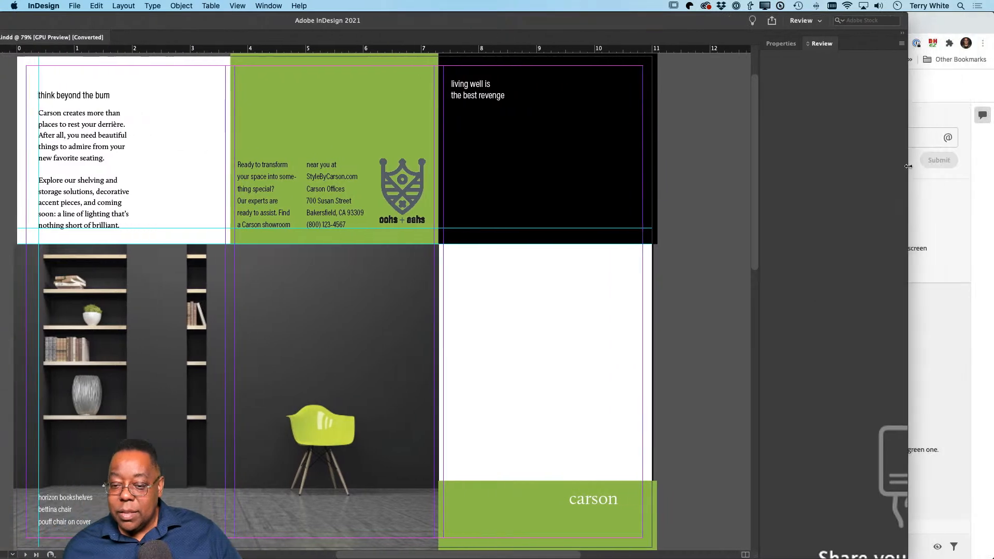
pyautogui.moveTo(625, 28); pyautogui.dragTo(745, 26)
# Try toggling between the Indexing and Review workspaces again with the resized window
pyautogui.click(909, 21)
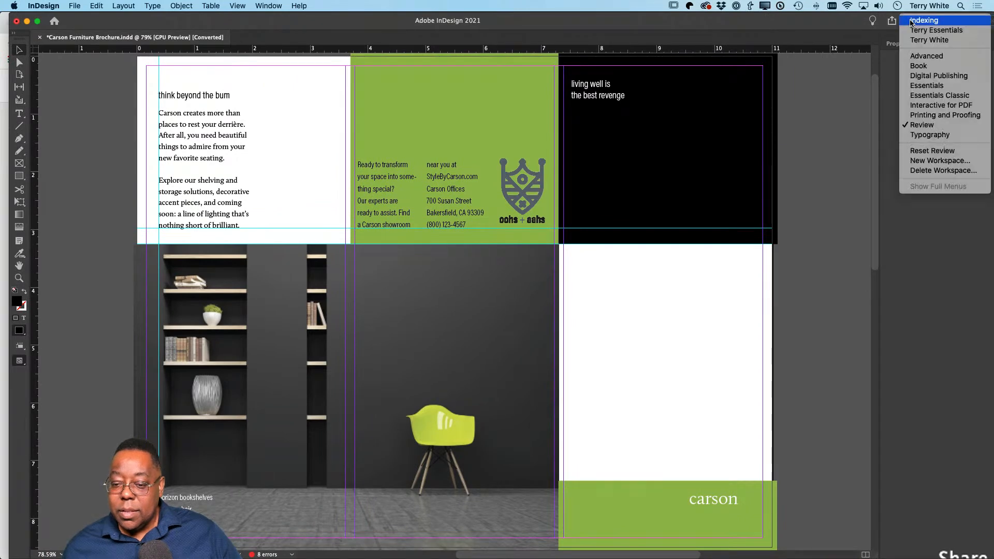
pyautogui.click(891, 22)
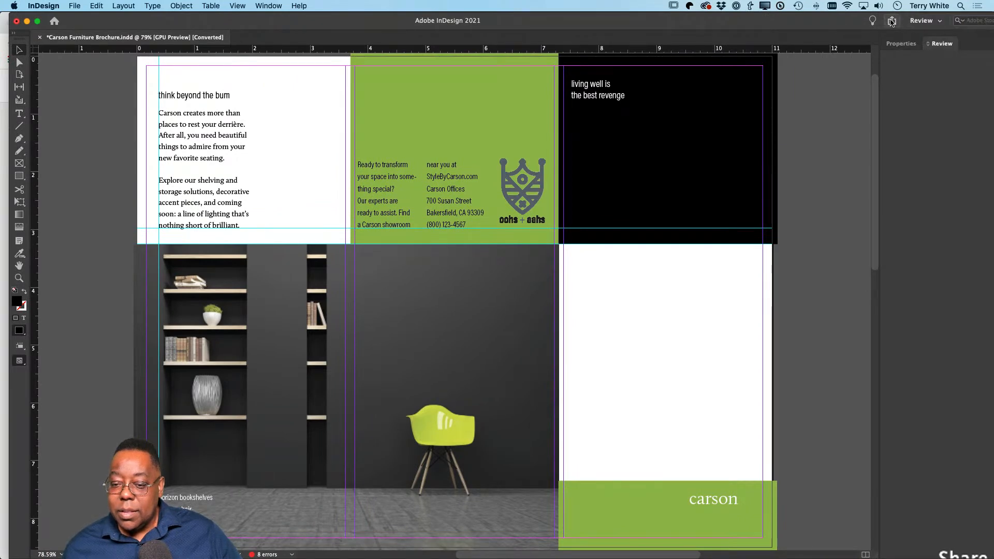
pyautogui.click(892, 22)
pyautogui.click(910, 22)
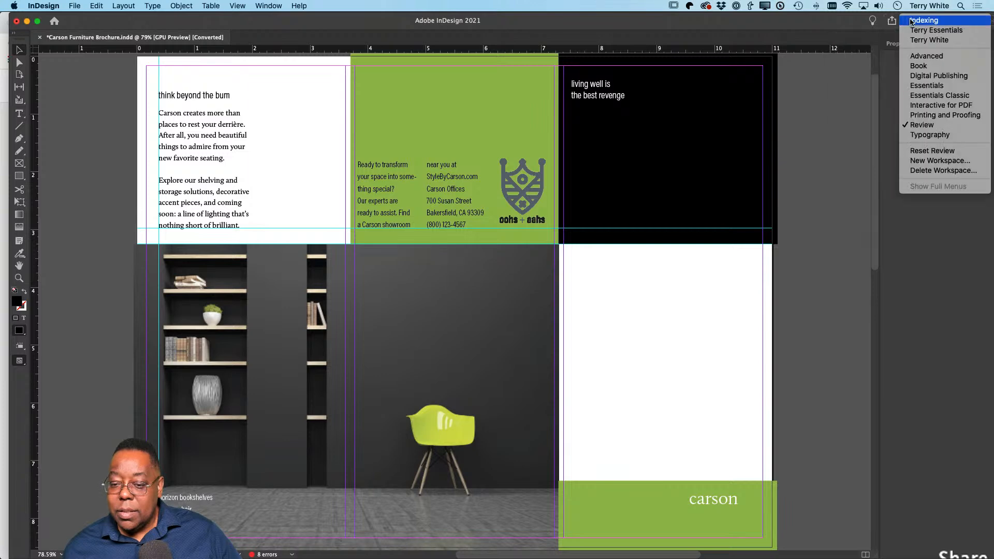
pyautogui.click(924, 21)
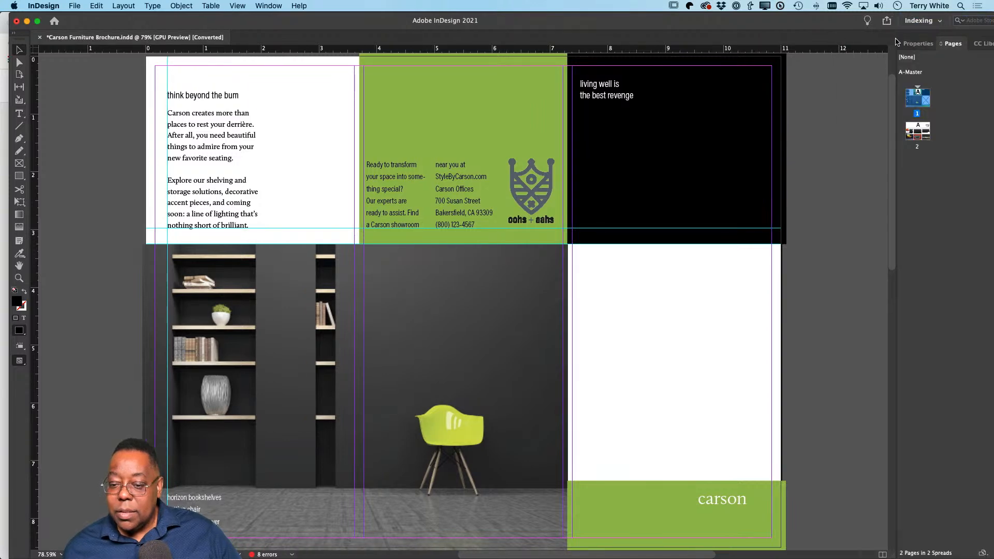
pyautogui.click(933, 21)
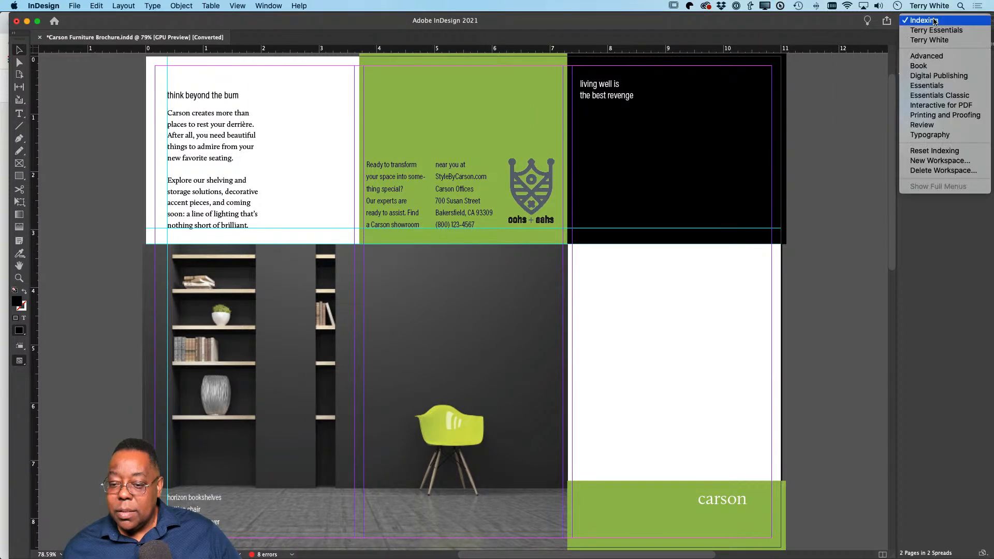
pyautogui.click(924, 129)
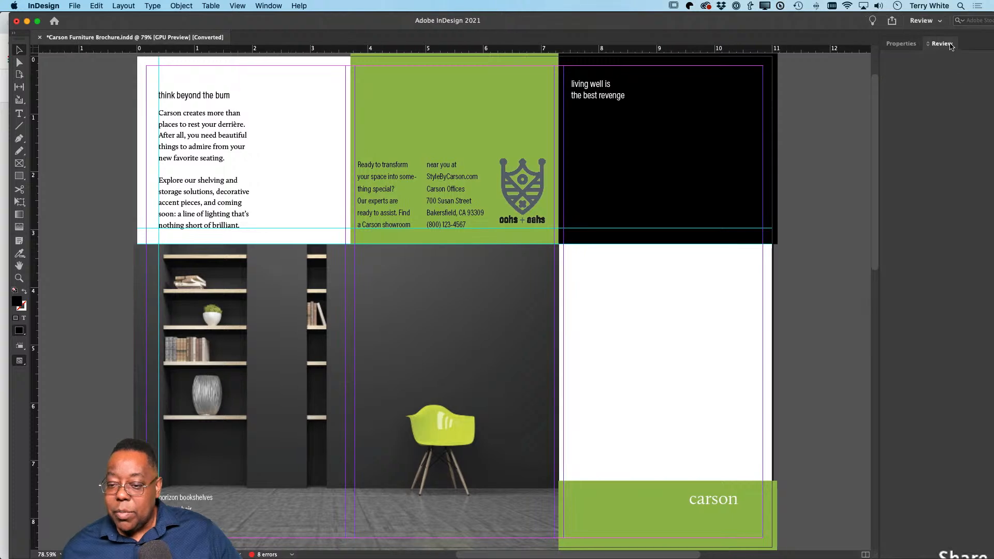
# Move the InDesign window so that the review area fits on the screen, keeping the Review workspace
pyautogui.moveTo(824, 22); pyautogui.dragTo(791, 21)
pyautogui.click(904, 20)
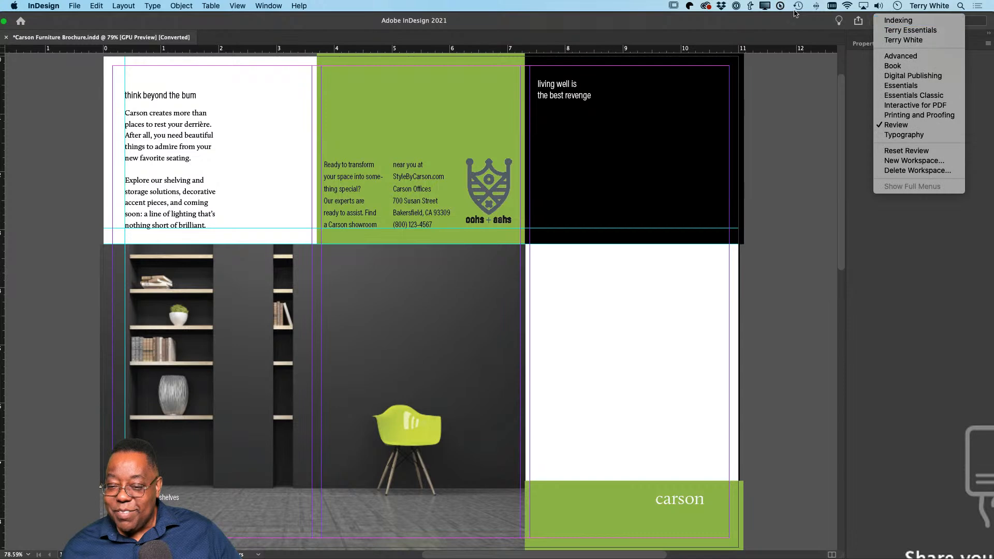
pyautogui.click(791, 14)
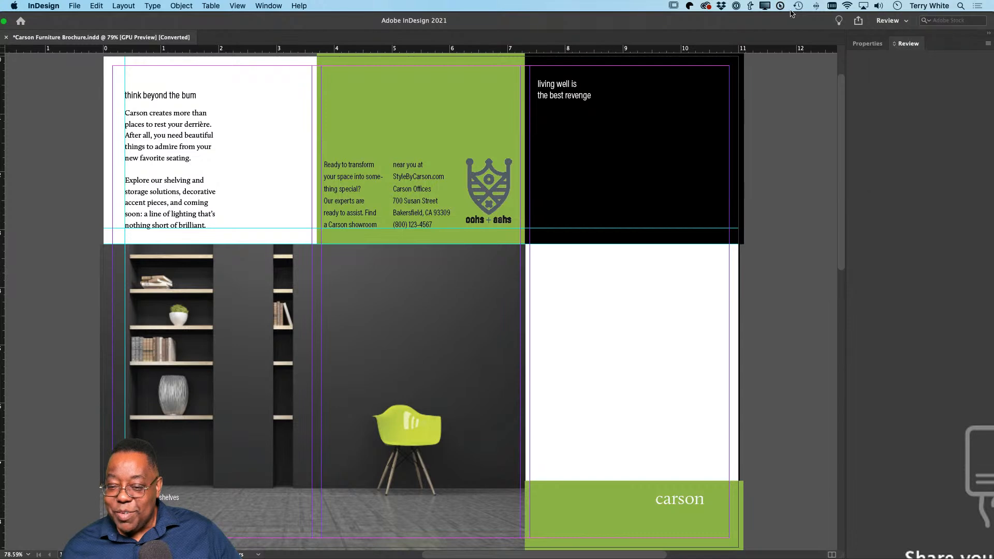
# Examine the Share for Review settings and the additional options for managing the review, and close them
pyautogui.click(858, 21)
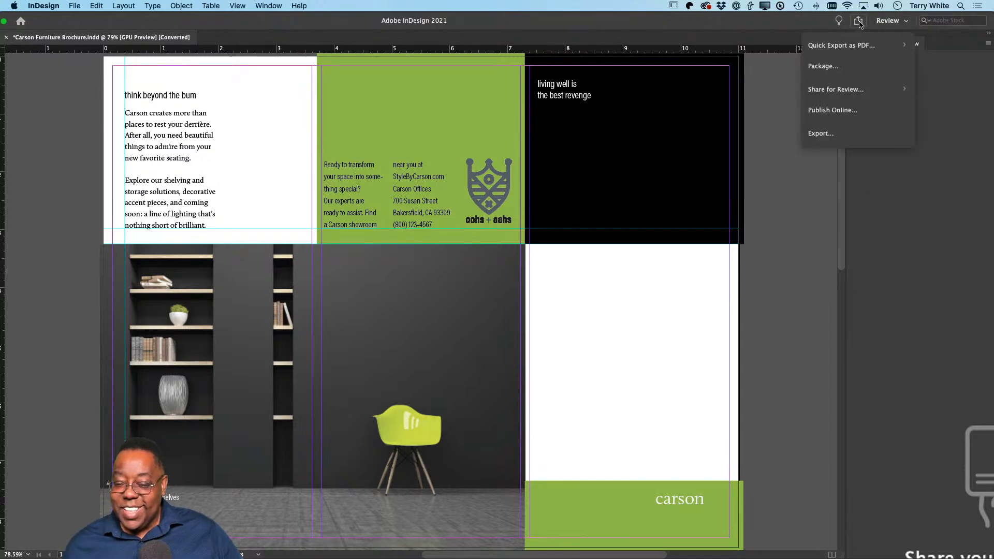
pyautogui.click(846, 90)
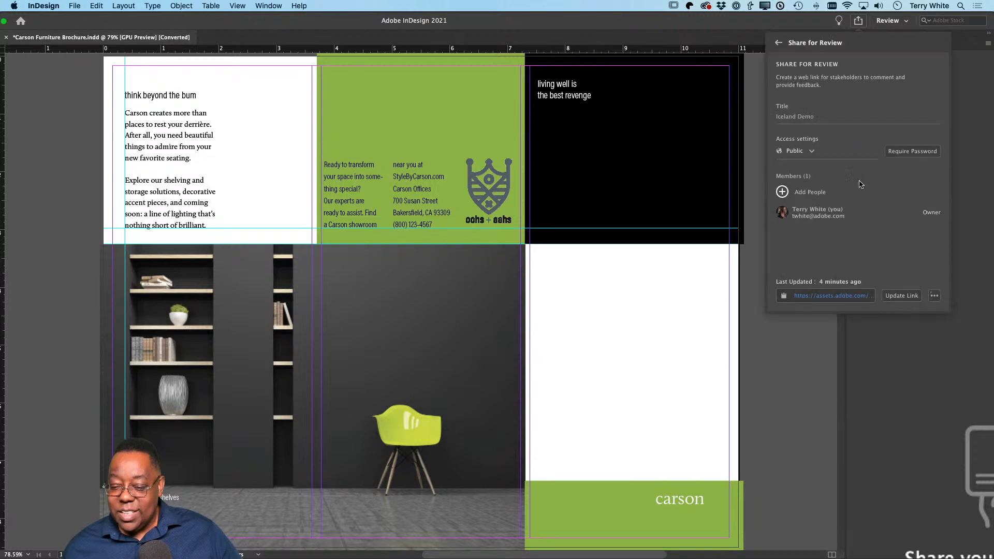
pyautogui.click(935, 298)
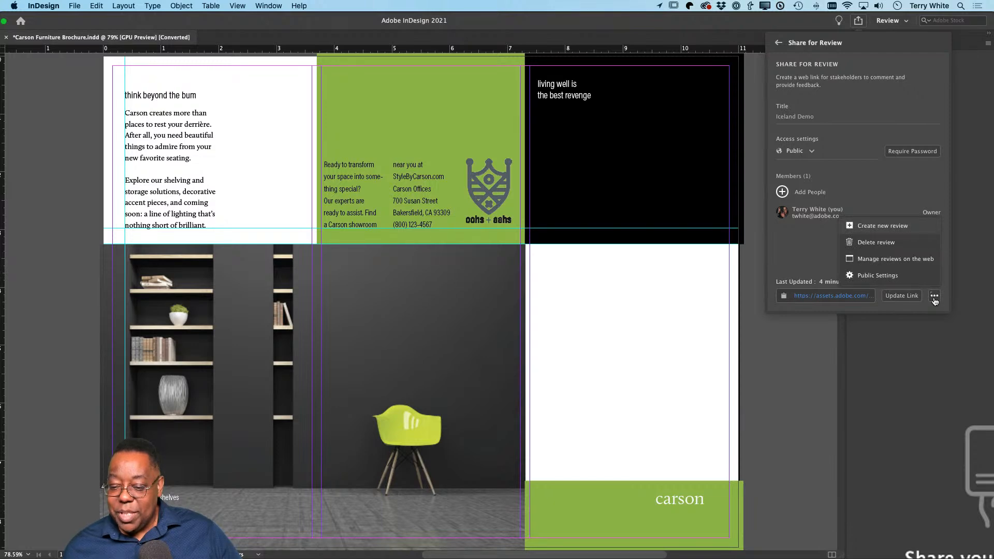
pyautogui.click(821, 266)
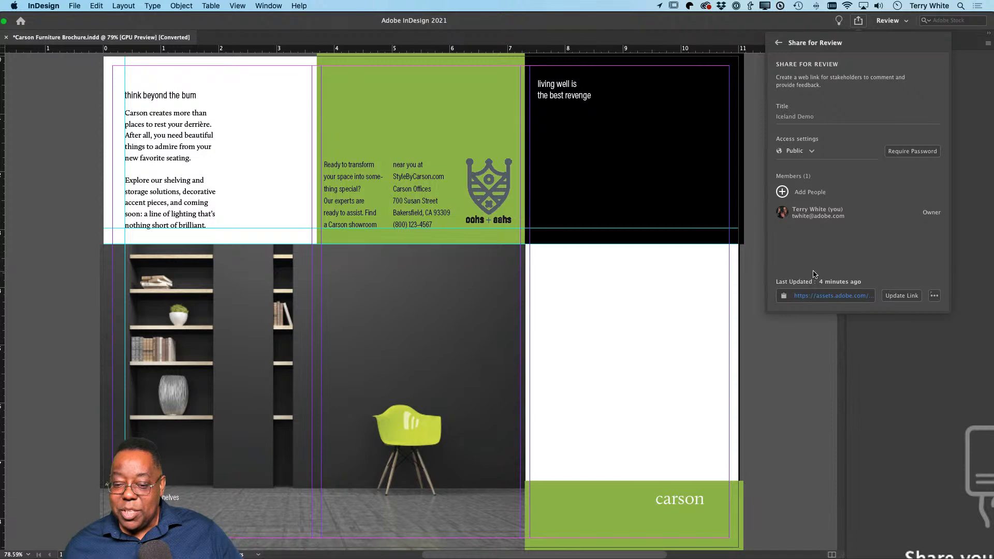
pyautogui.click(973, 257)
# Go to page 2 of the brochure and examine the reviewer's markups on the drawings and the "Crafted by hand" text
pyautogui.press('pagedown')
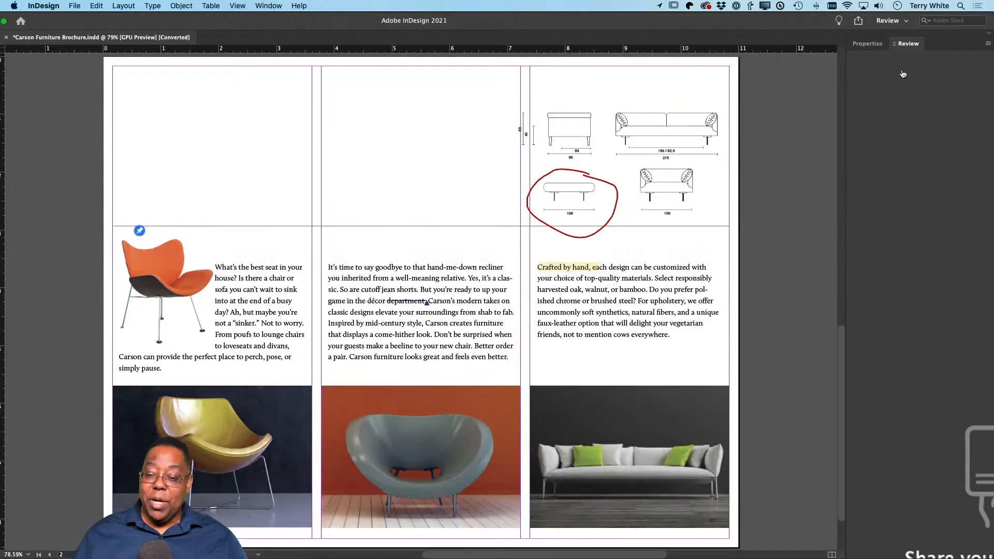
pyautogui.scroll(-3, 602, 230)
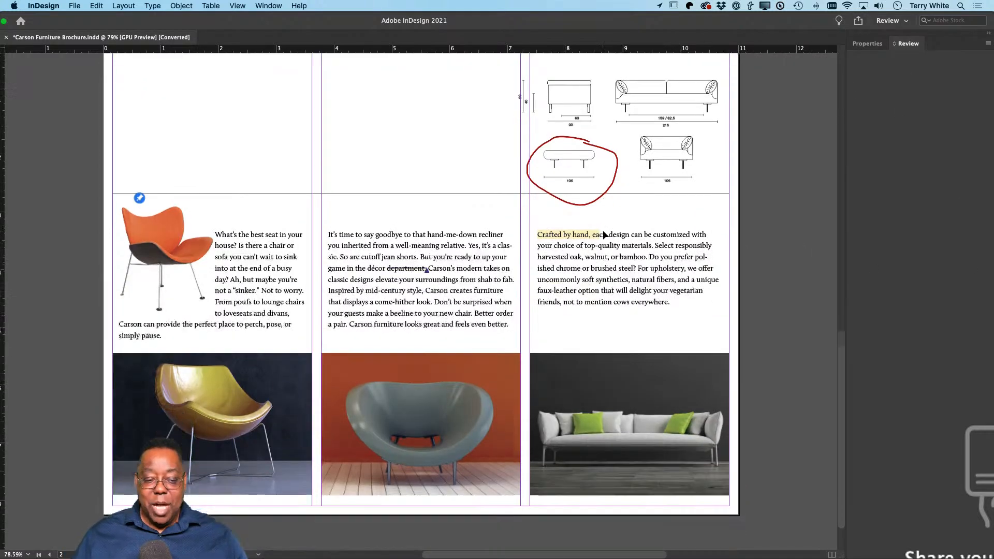
pyautogui.scroll(10, 601, 233)
pyautogui.scroll(-12, 602, 237)
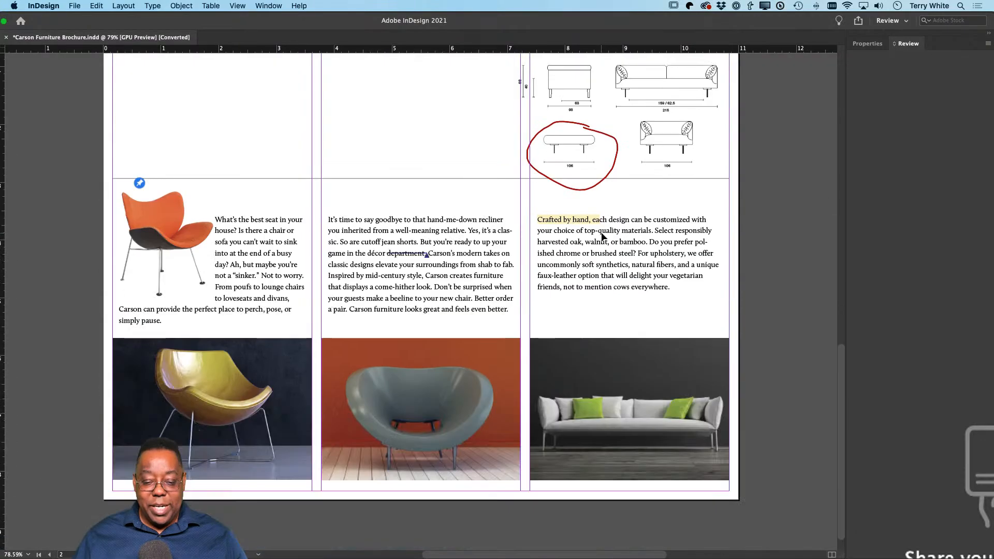
pyautogui.scroll(1, 588, 186)
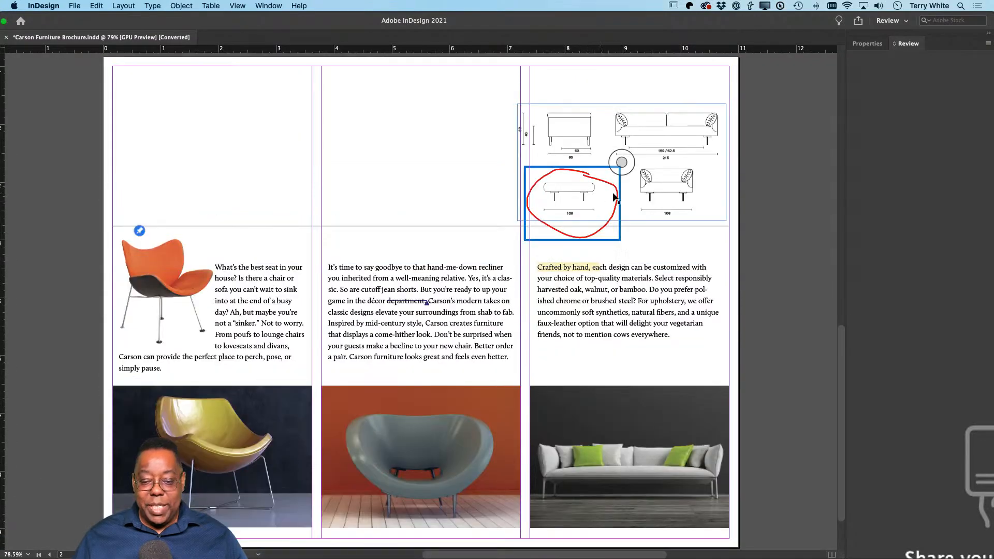
pyautogui.click(583, 266)
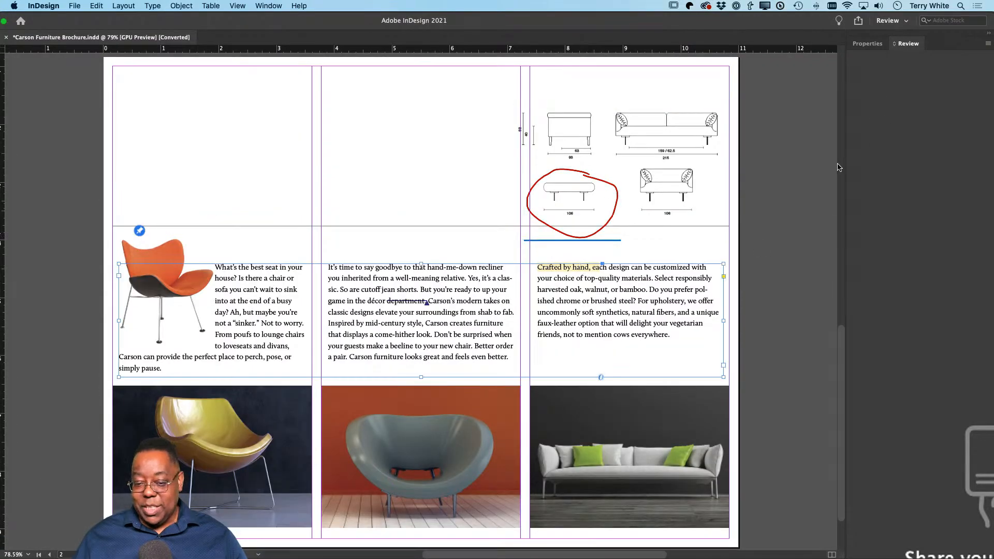
# Examine the pinned comment above the orange chair and the red circle markup around the bench drawing
pyautogui.click(138, 230)
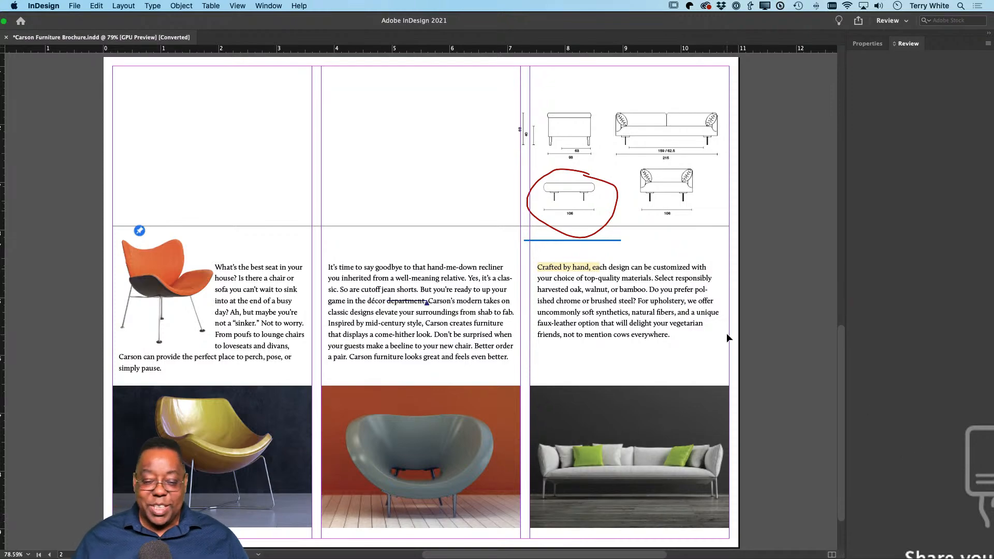
pyautogui.scroll(10, 726, 333)
pyautogui.scroll(-10, 720, 338)
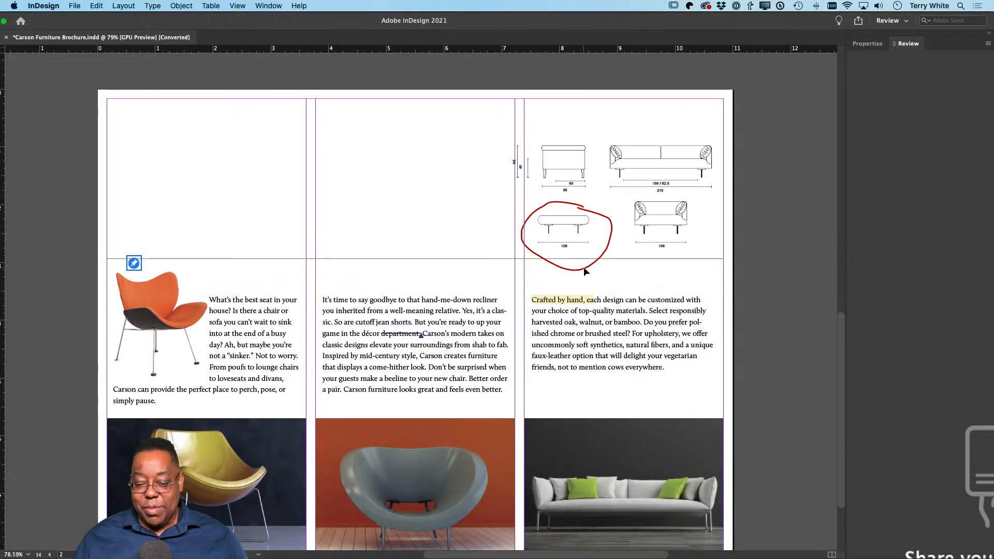
pyautogui.click(583, 268)
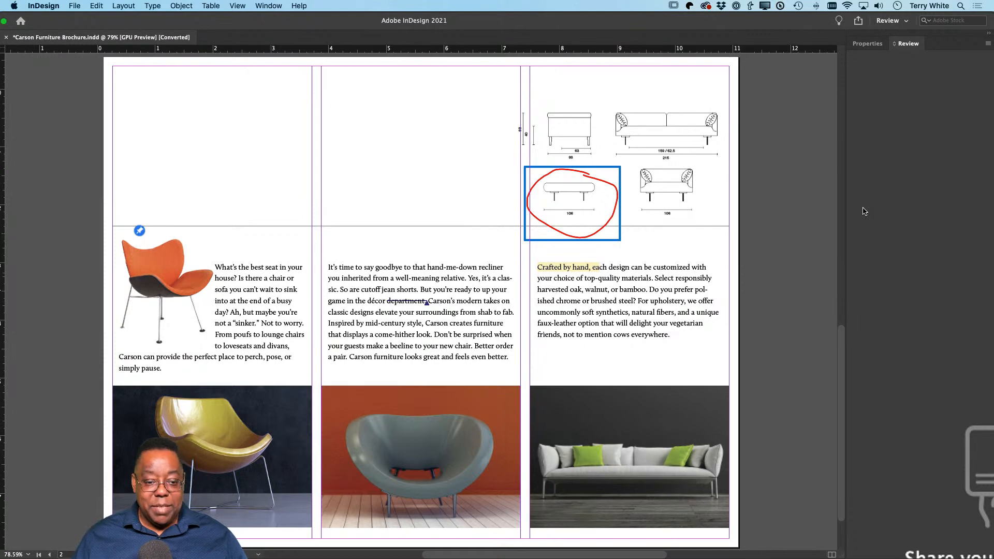
# Switch to Finder and open the Creative Cloud Files folder
pyautogui.press('super+Tab')
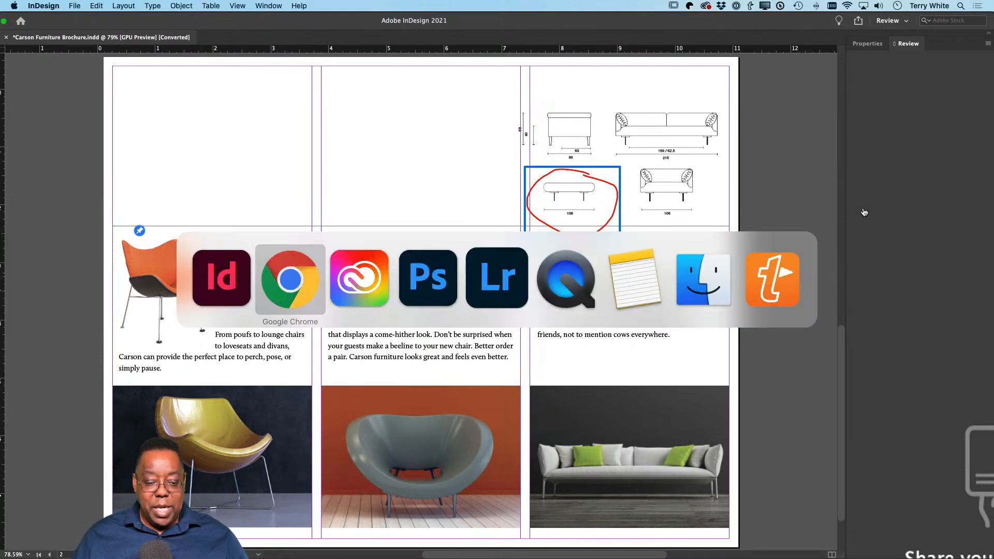
pyautogui.press('super+Tab')
pyautogui.press('super+Tab')
pyautogui.press('super+Tab')
pyautogui.press('super+Tab')
pyautogui.press('super+Tab')
pyautogui.press('super+Tab')
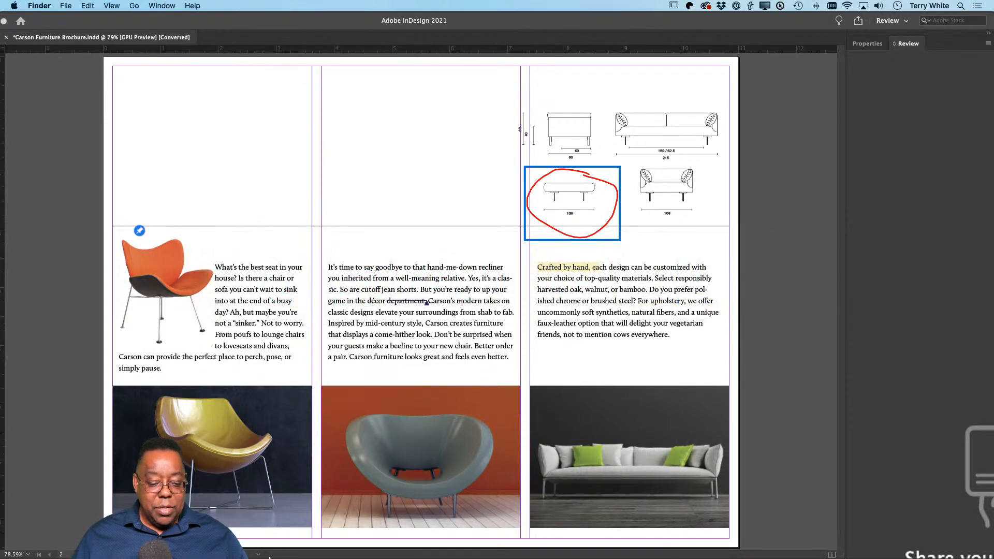
pyautogui.moveTo(280, 544)
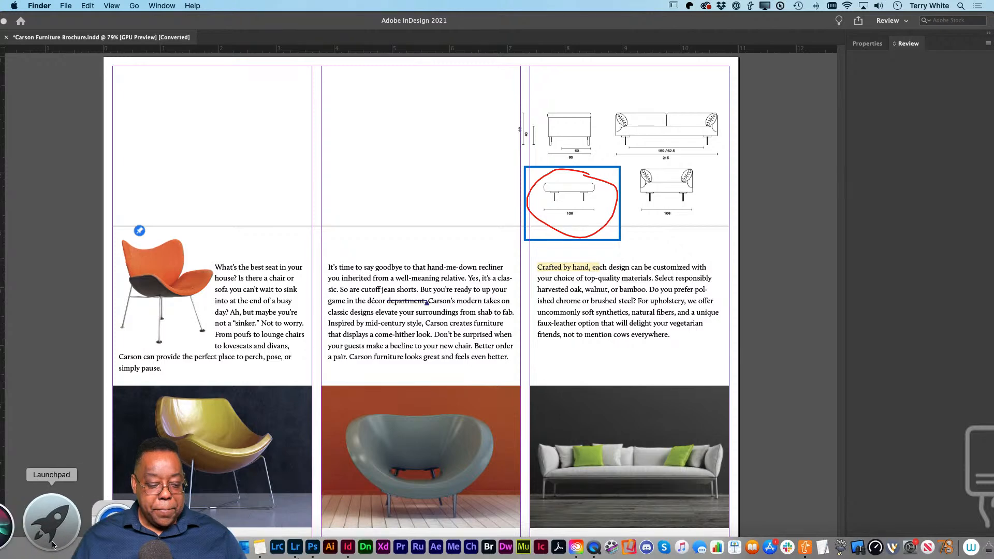
pyautogui.click(15, 553)
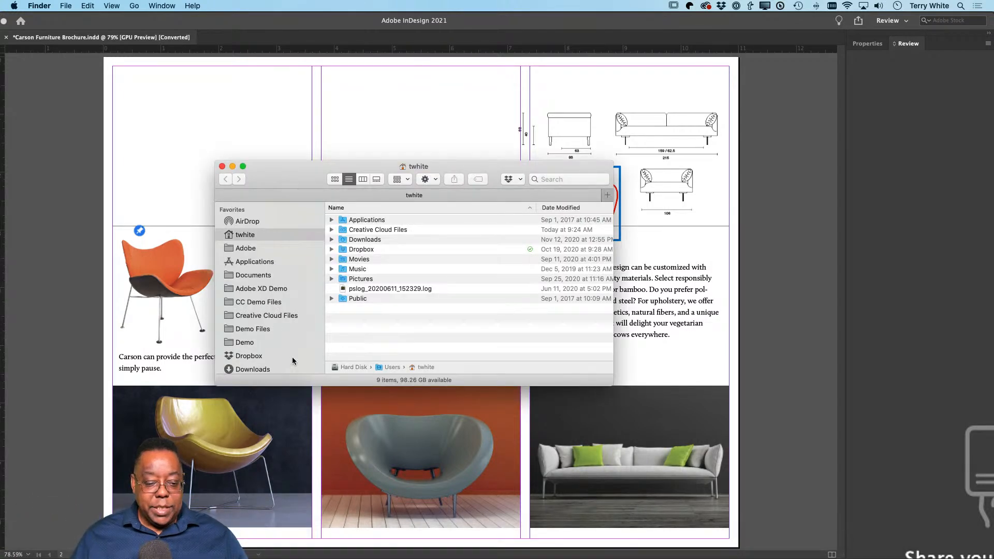
pyautogui.click(263, 317)
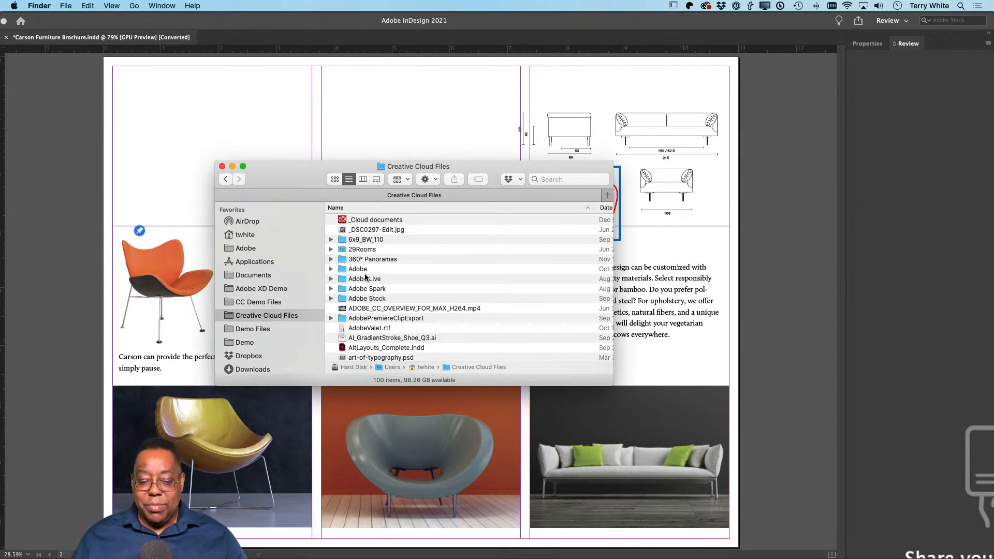
# Create a new folder named Iceland inside Creative Cloud Files
pyautogui.press('super+shift+n')
pyautogui.write('Id')
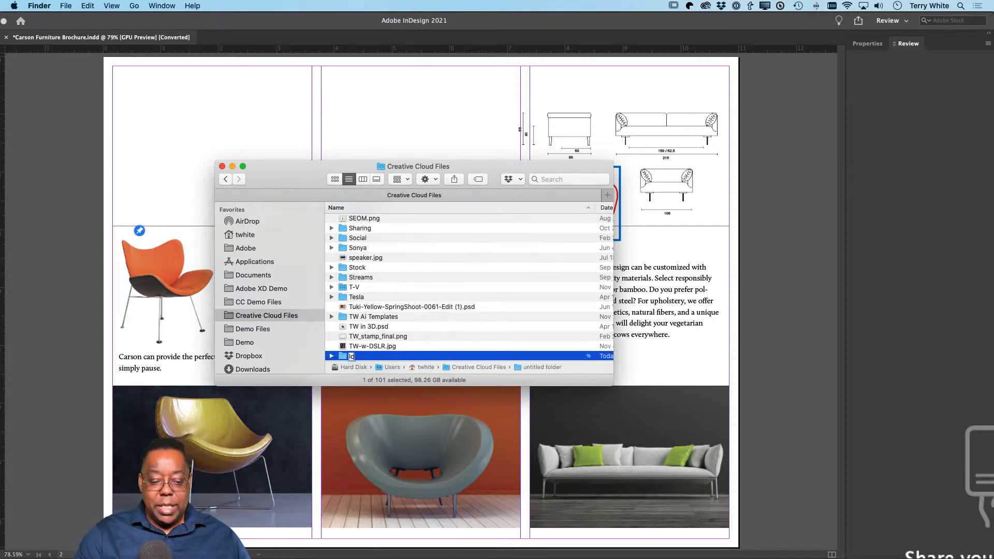
pyautogui.write('eland')
pyautogui.press('Return')
# Locate the Iceland folder in the file list and view it on the Creative Cloud website
pyautogui.scroll(15, 403, 241)
pyautogui.scroll(-10, 403, 248)
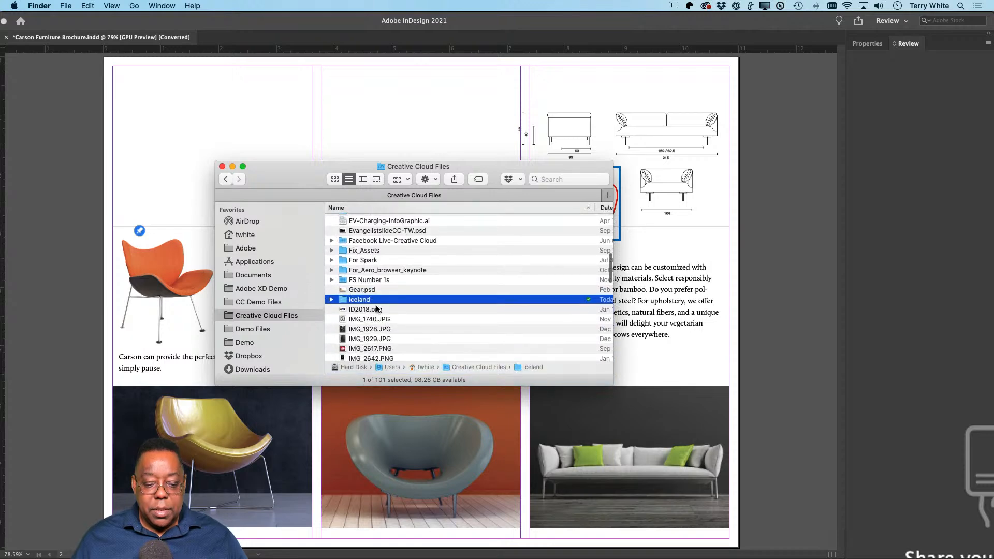
pyautogui.rightClick(372, 301)
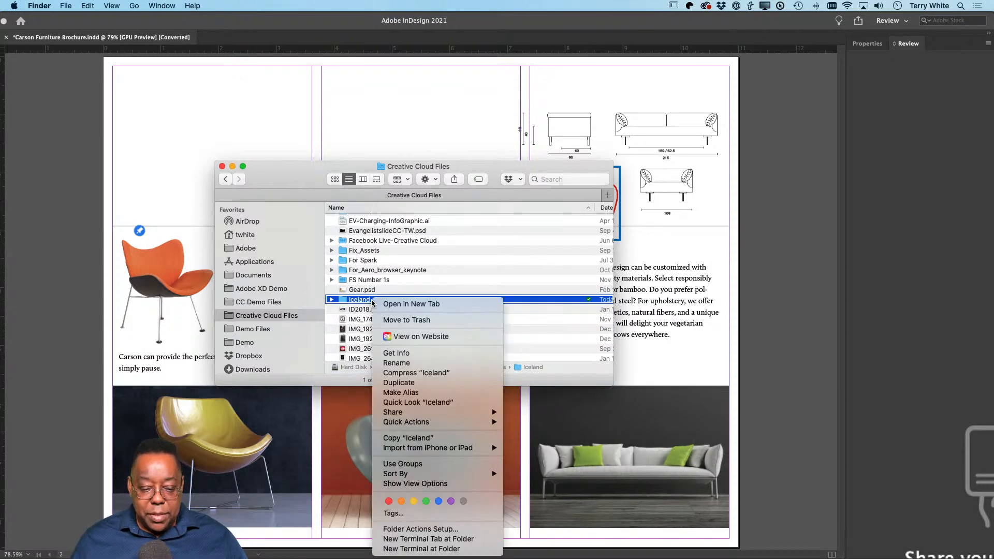
pyautogui.click(395, 338)
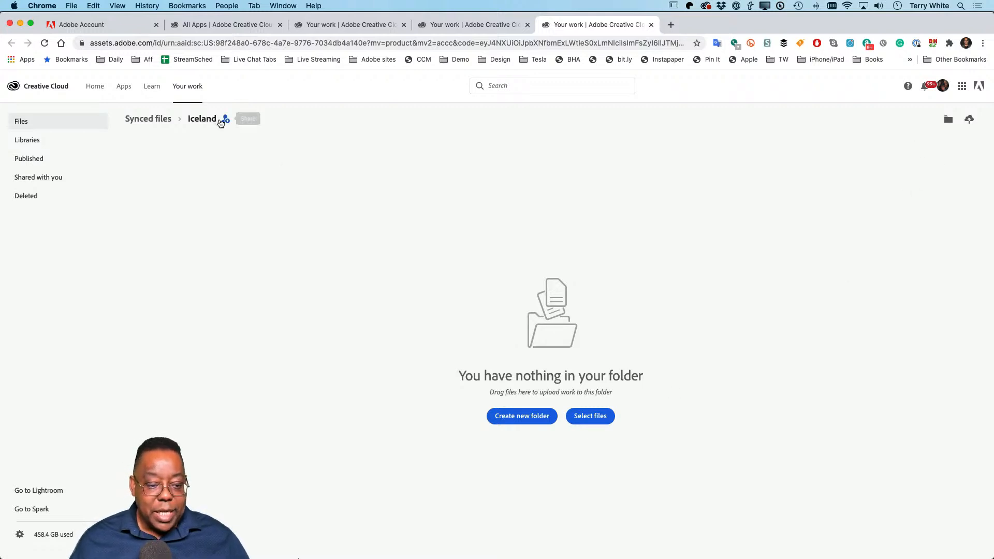
# Examine the invitation options for the Iceland folder with the Can edit permission, and close them without inviting anyone
pyautogui.click(224, 120)
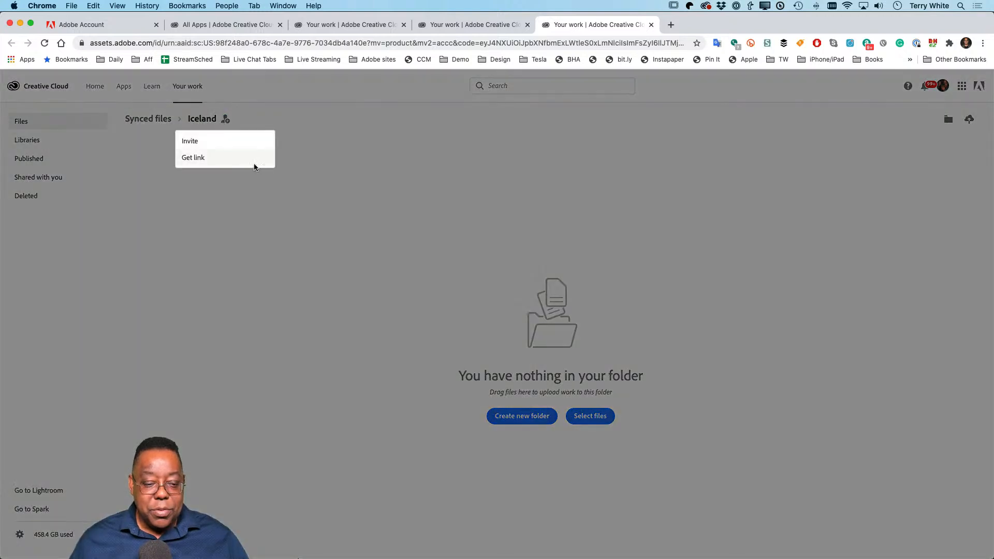
pyautogui.click(195, 146)
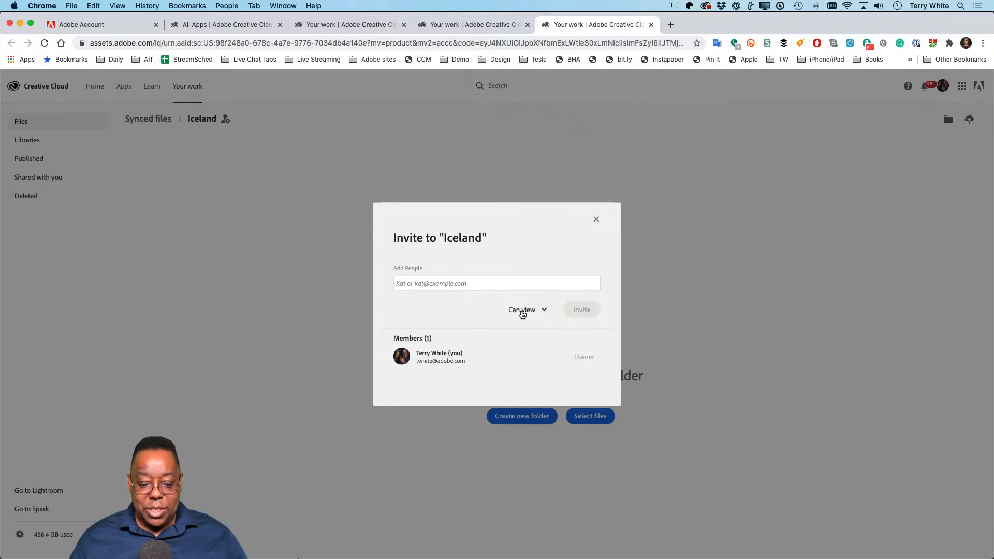
pyautogui.click(527, 312)
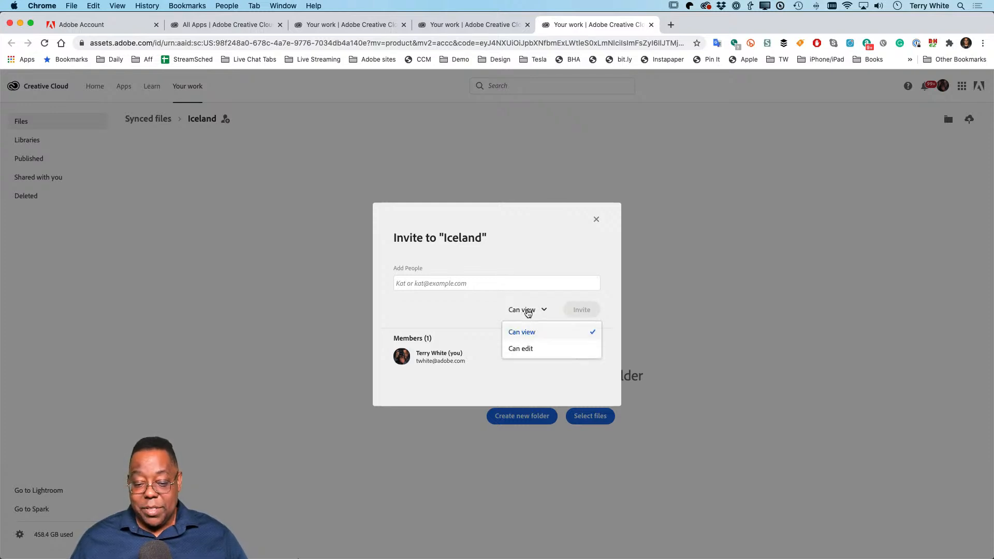
pyautogui.click(526, 350)
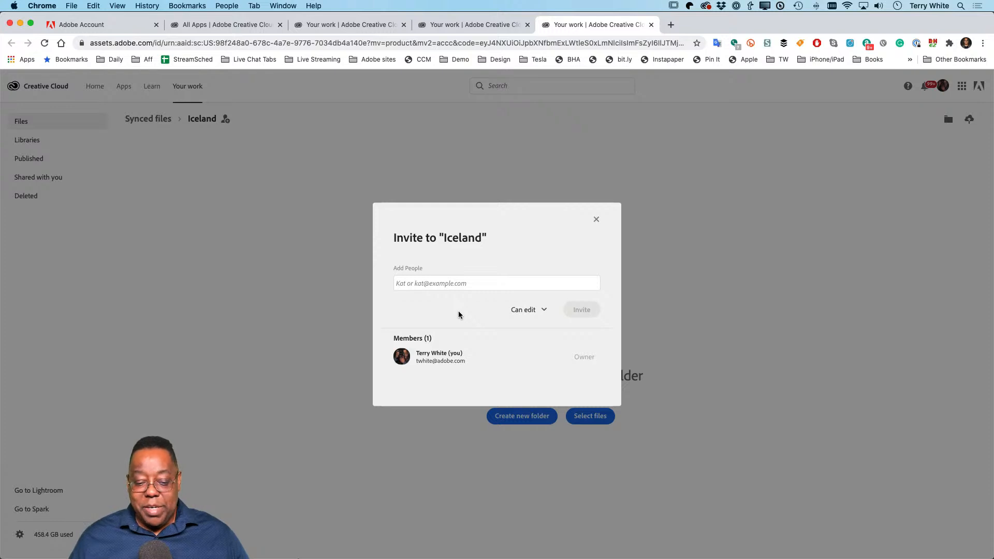
pyautogui.click(456, 283)
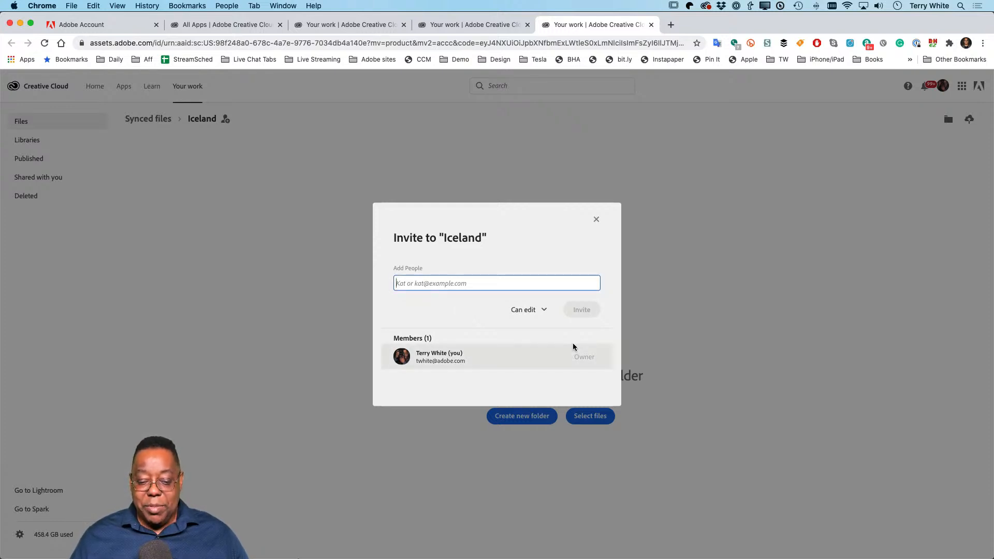
pyautogui.click(596, 218)
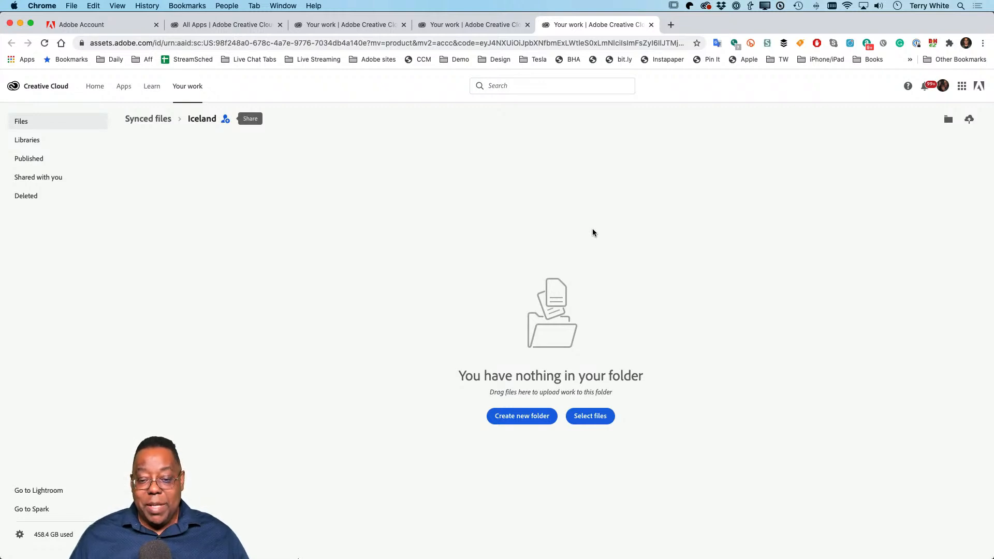
# Switch to Photoshop and open the stock photo of the woman with glasses from the ADOBE LIVE 2020 library
pyautogui.press('super+Tab')
pyautogui.press('super+Tab')
pyautogui.press('super+Tab')
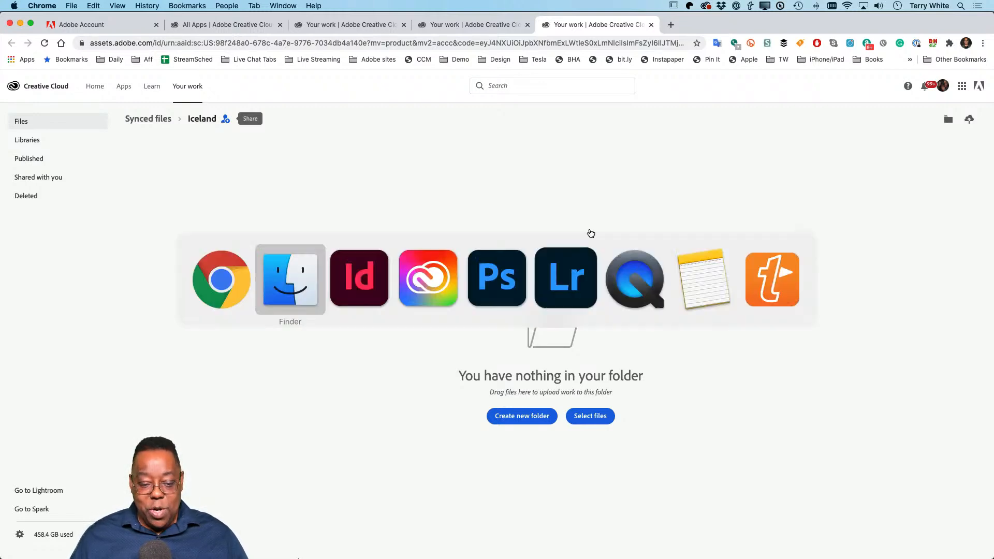
pyautogui.press('super+shift+Tab')
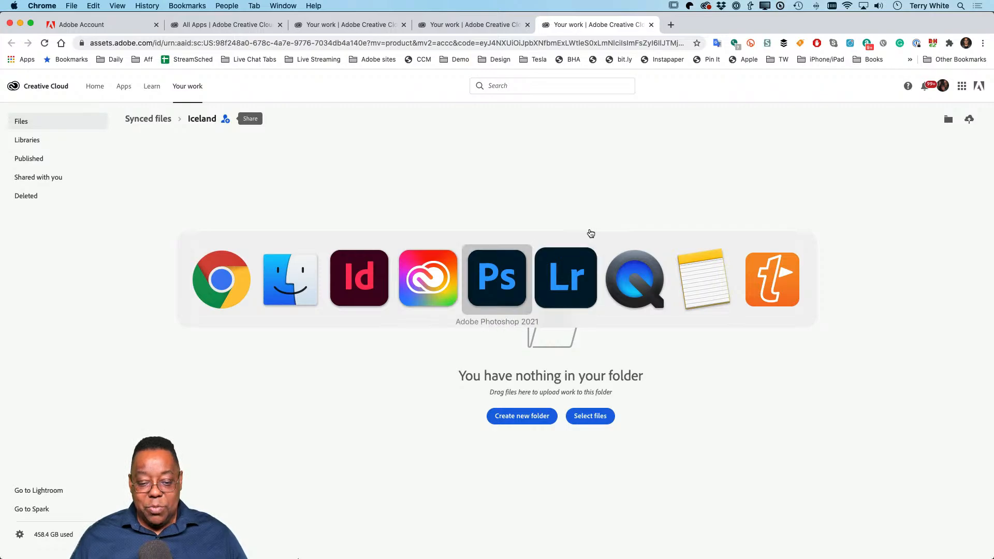
pyautogui.press('super+Tab')
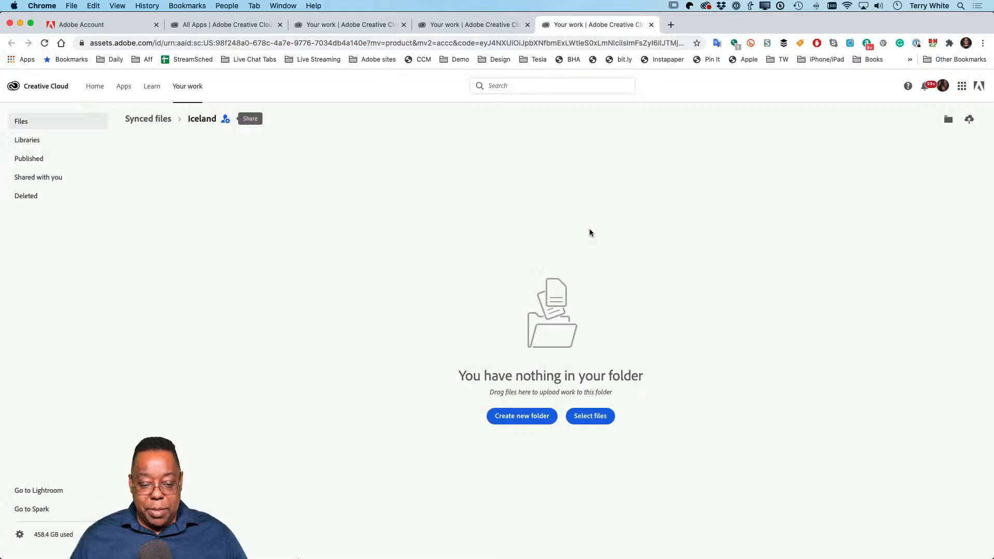
pyautogui.press('super+Tab')
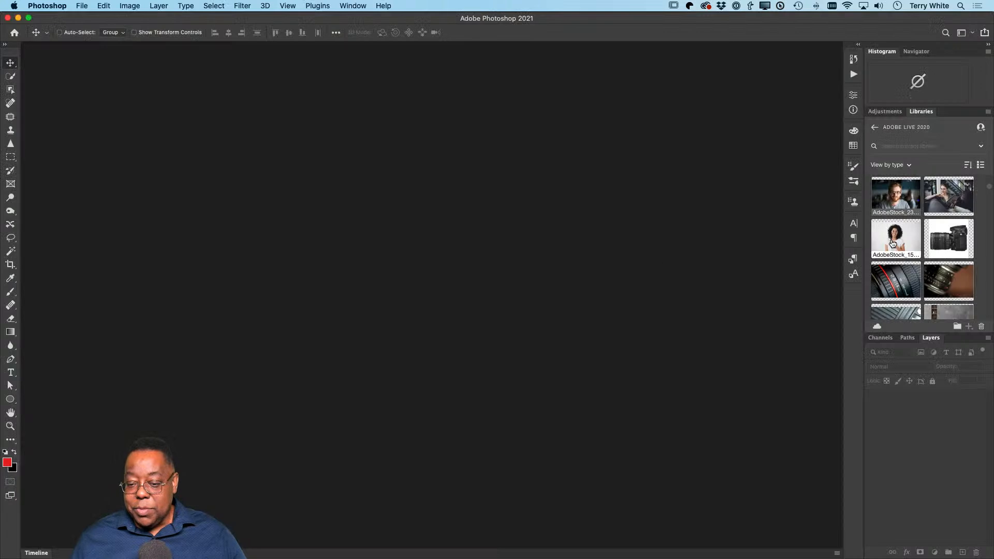
pyautogui.moveTo(893, 244); pyautogui.dragTo(224, 150)
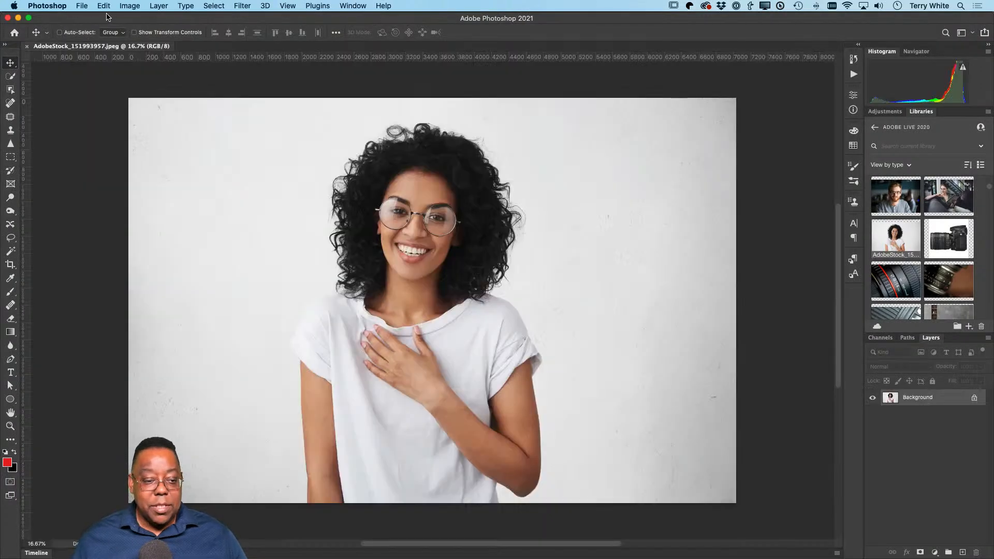
# Start saving the photo on the computer in the Iceland folder of Creative Cloud Files, in Photoshop format
pyautogui.click(90, 6)
pyautogui.click(82, 122)
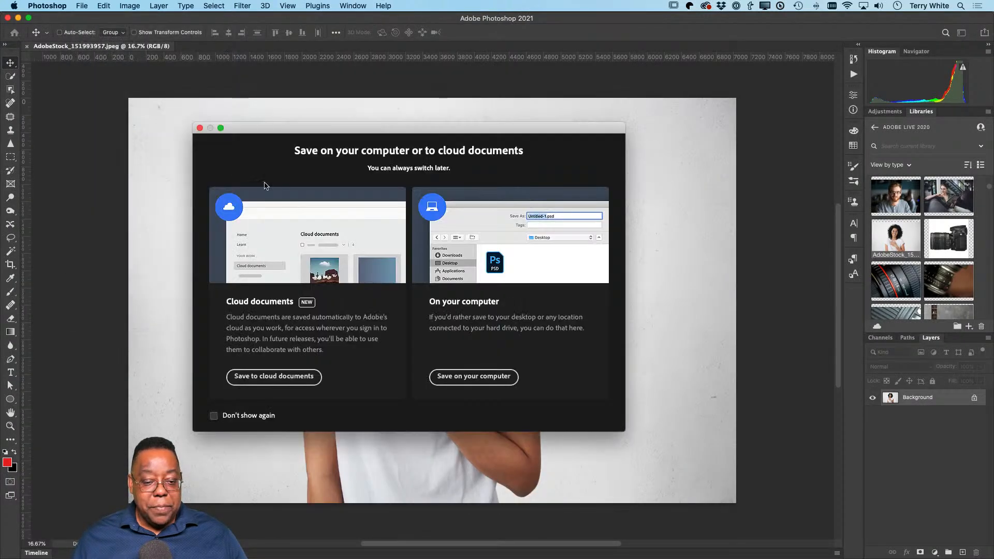
pyautogui.click(474, 377)
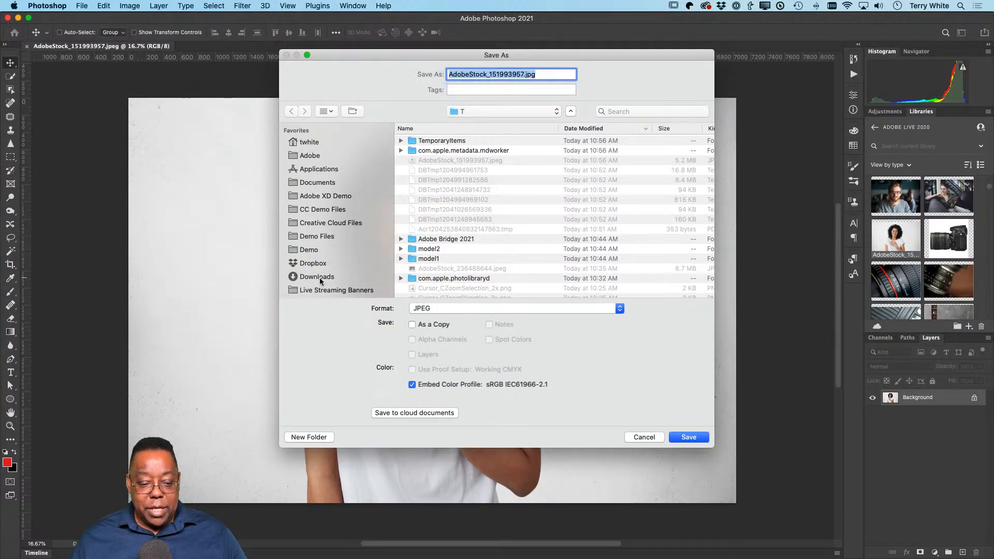
pyautogui.click(327, 224)
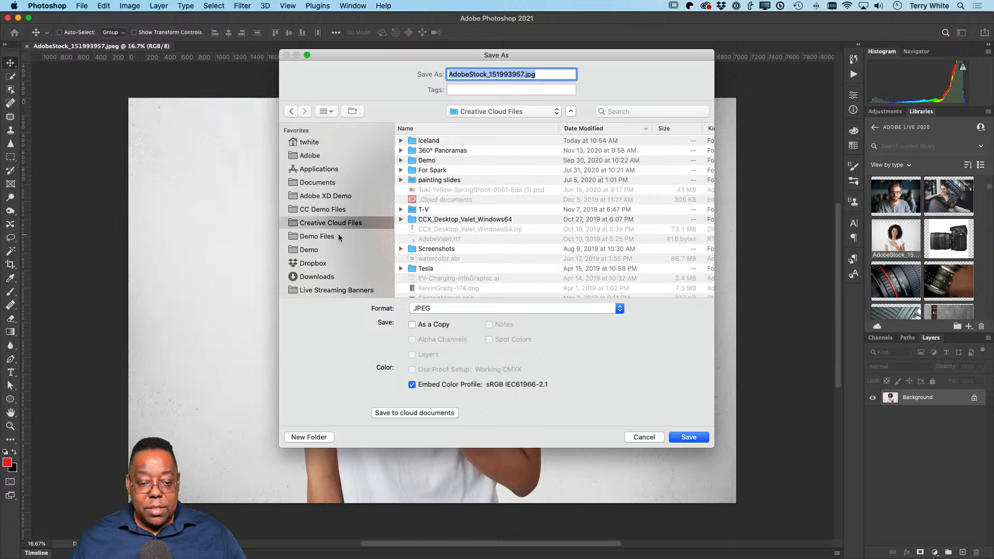
pyautogui.doubleClick(433, 141)
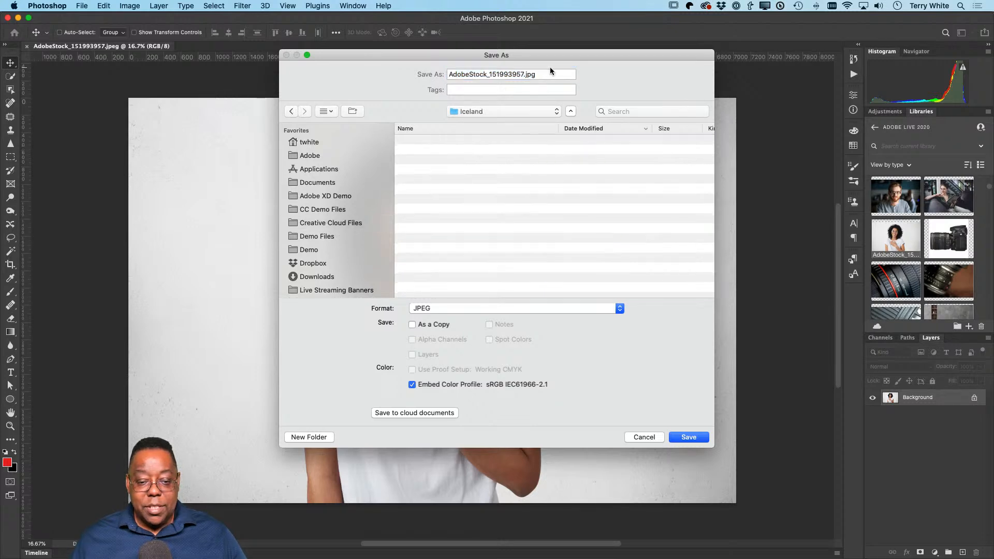
pyautogui.click(437, 307)
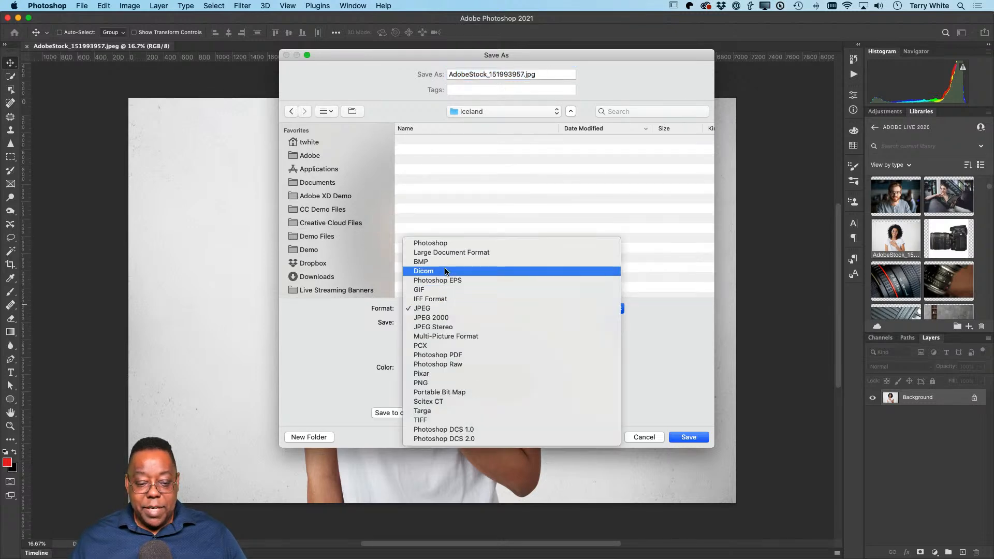
pyautogui.click(452, 244)
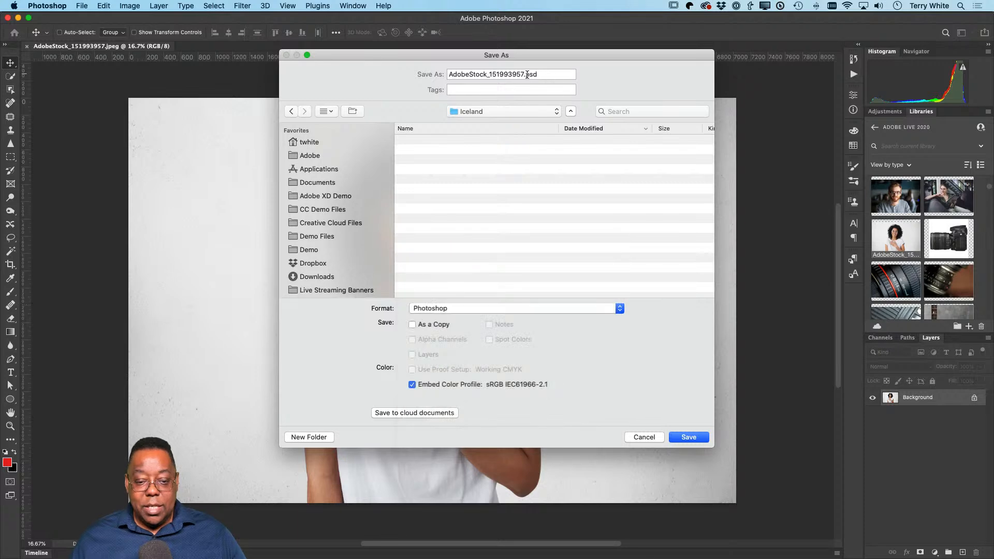
# Name the file woman-with-glasses.psd and complete the save
pyautogui.moveTo(521, 74); pyautogui.dragTo(511, 49)
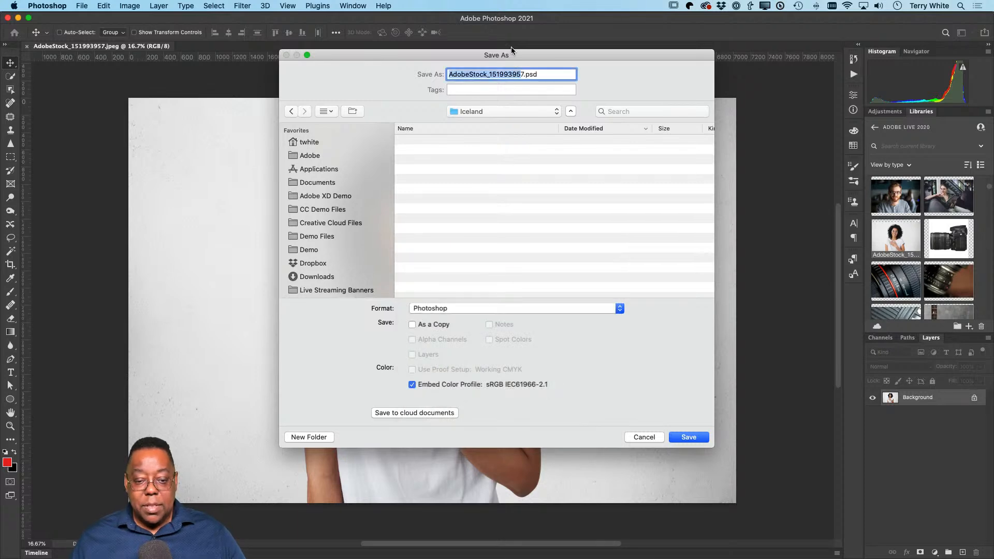
pyautogui.write('woman')
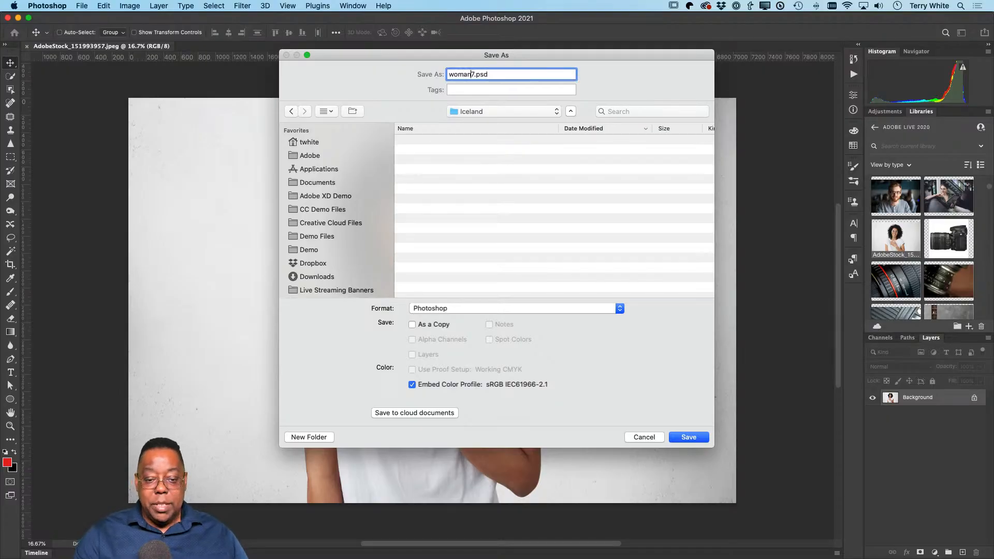
pyautogui.write('-with-gl')
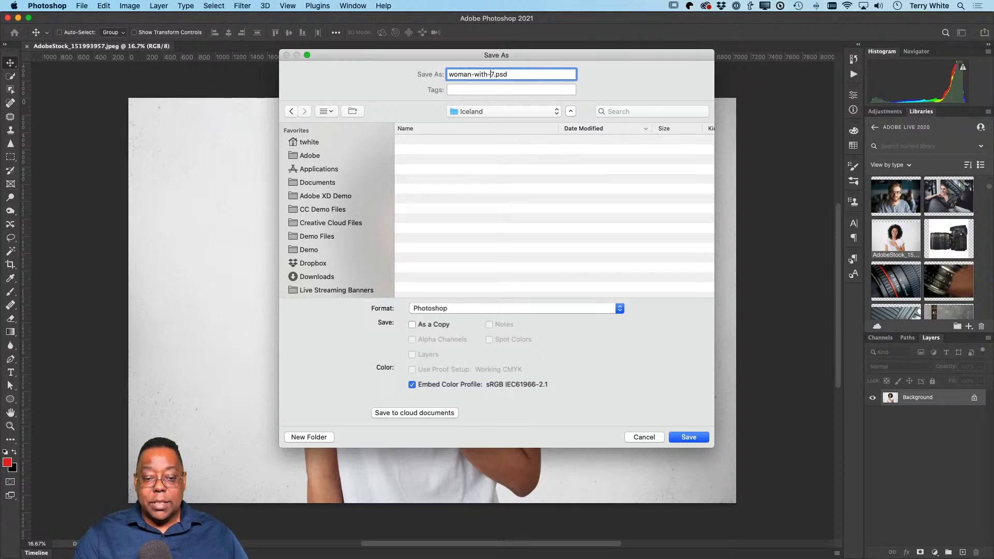
pyautogui.write('asses')
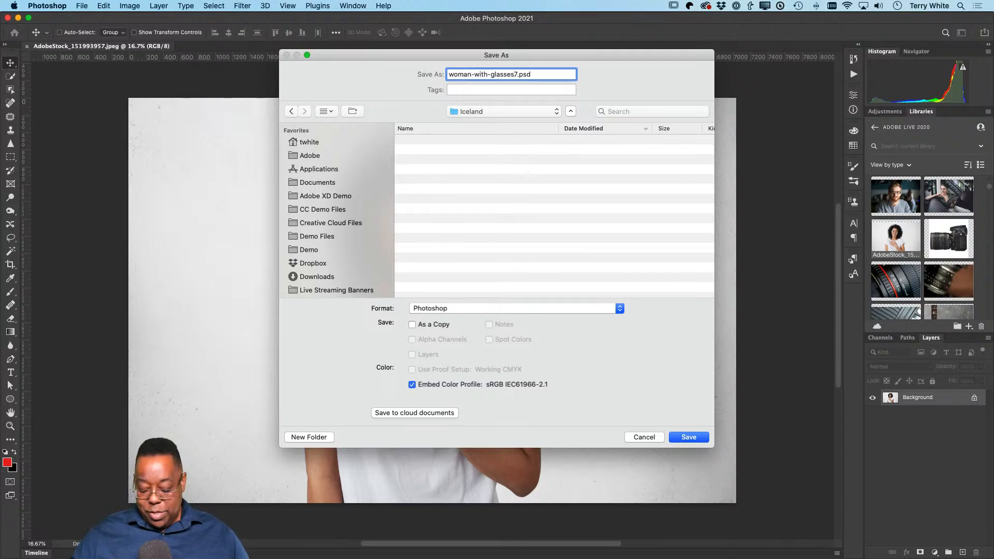
pyautogui.press('Delete')
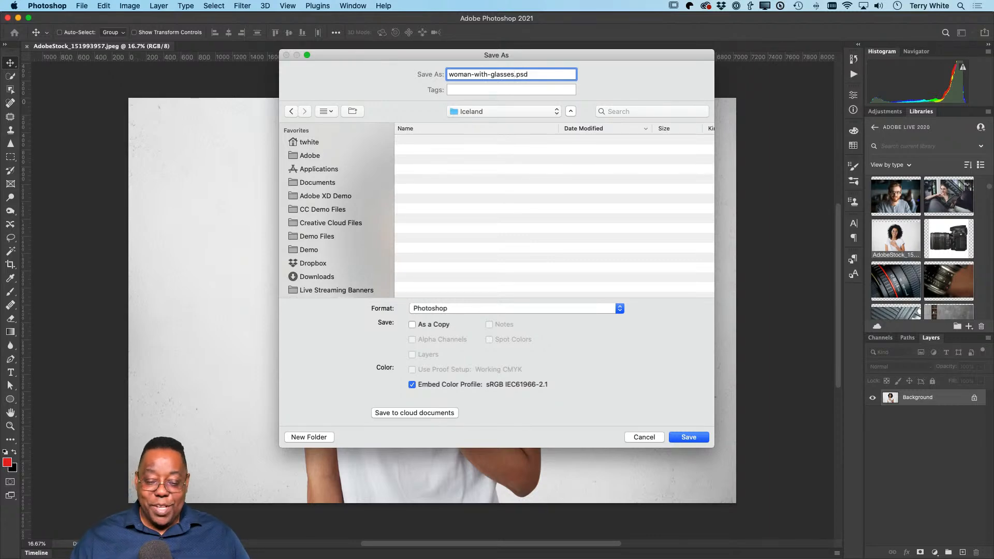
pyautogui.press('Return')
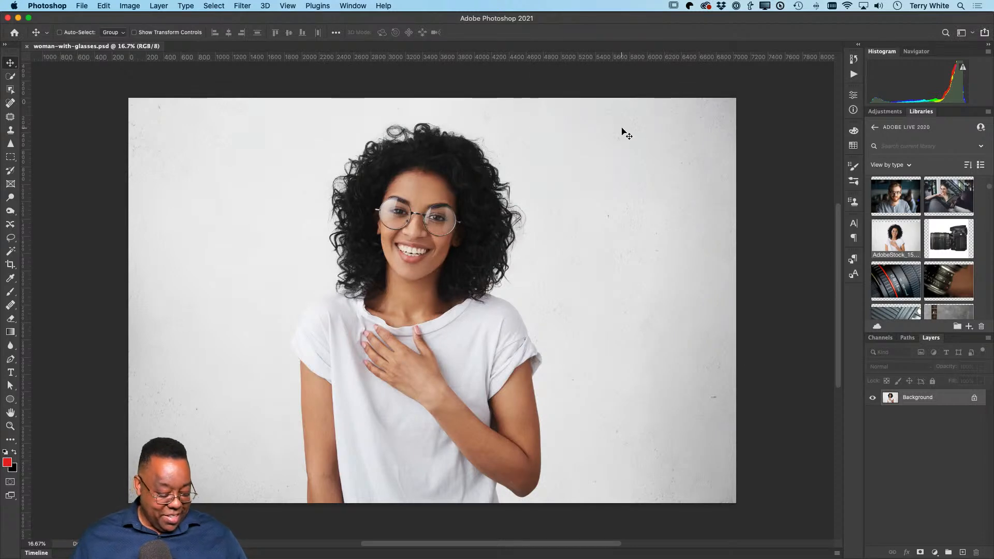
# Close the saved photo, switch to Finder, open the Iceland folder in Creative Cloud Files and widen its window to show more file columns
pyautogui.press('super+w')
pyautogui.press('super+Tab')
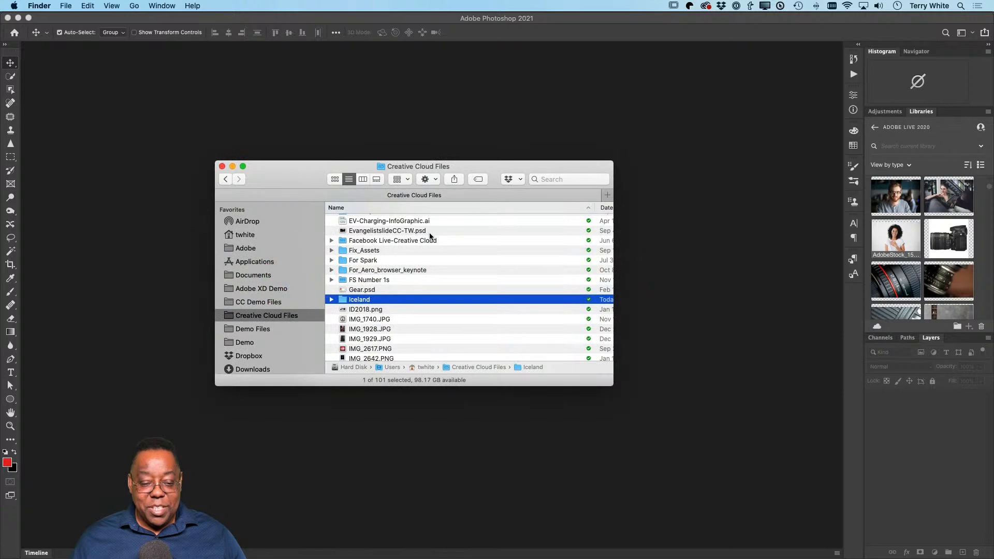
pyautogui.doubleClick(365, 300)
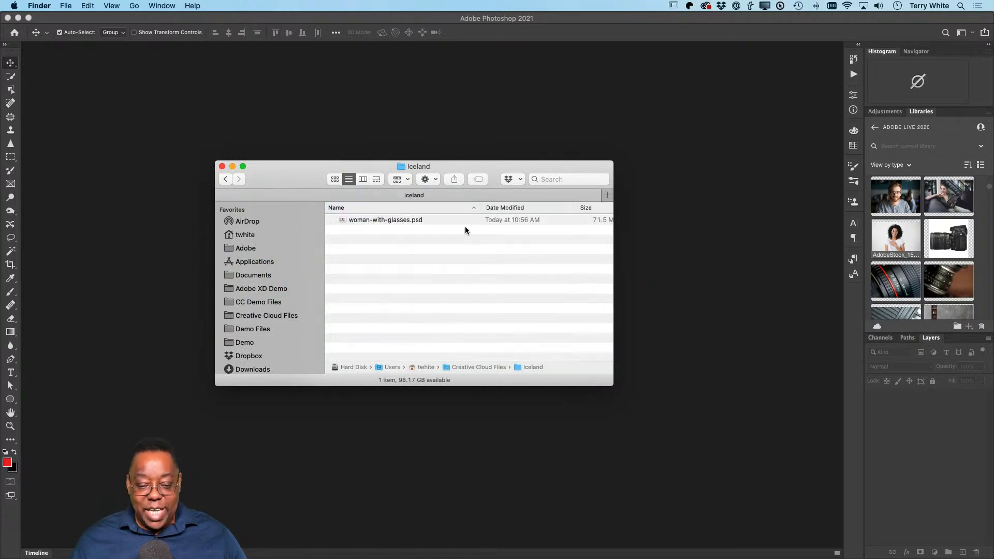
pyautogui.moveTo(612, 386); pyautogui.dragTo(733, 371)
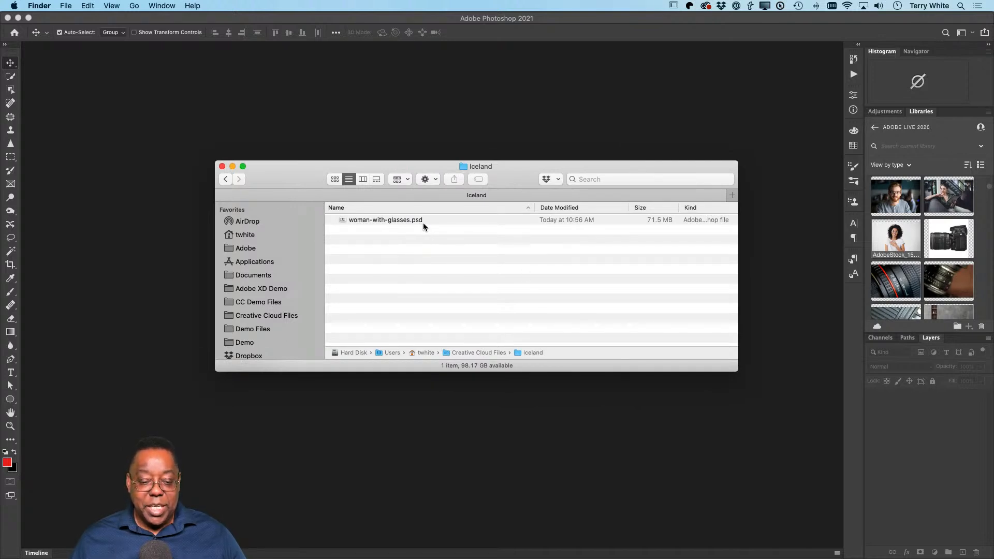
# Check the sync of woman-with-glasses.psd by reloading the Iceland folder in Chrome and viewing the file's status in Finder
pyautogui.press('super+Tab')
pyautogui.press('super+Tab')
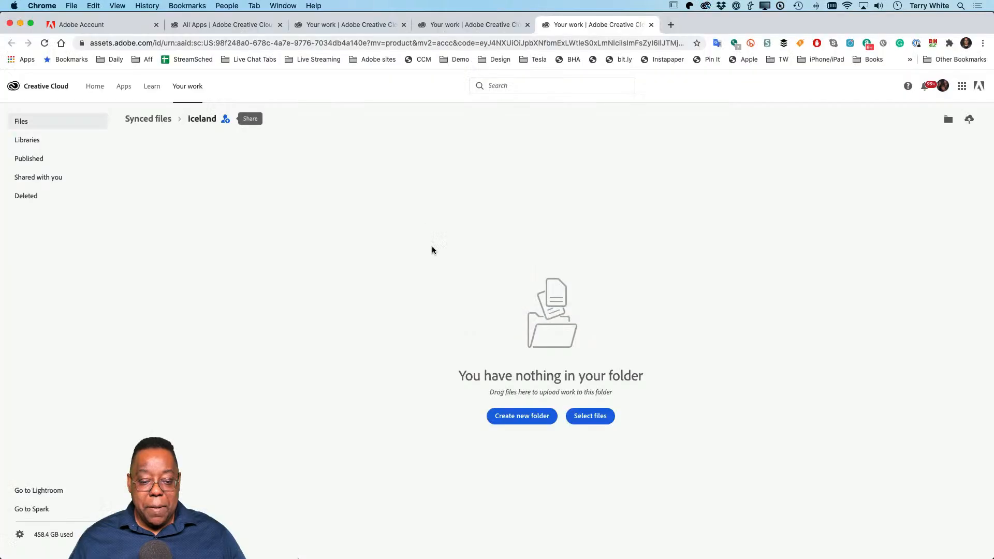
pyautogui.press('super+r')
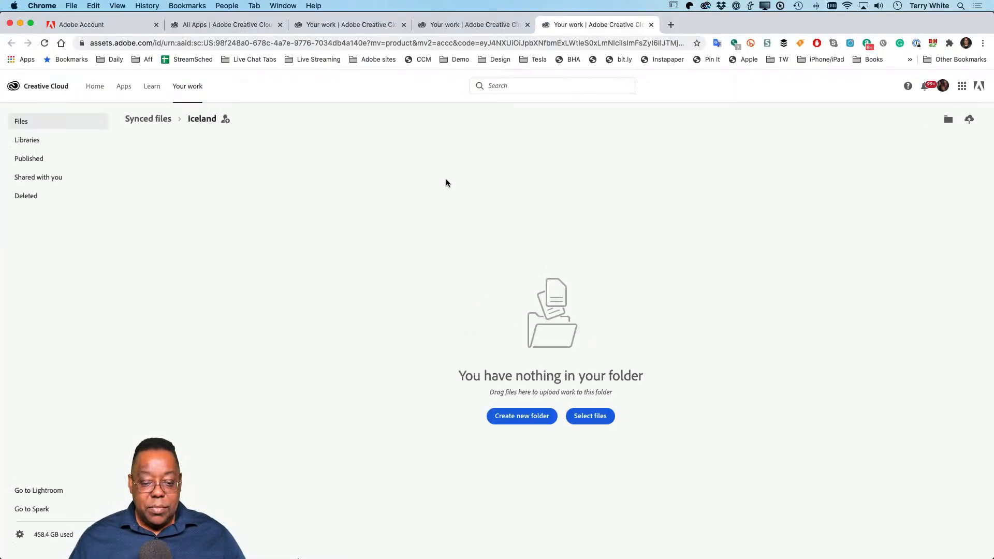
pyautogui.press('super+Tab')
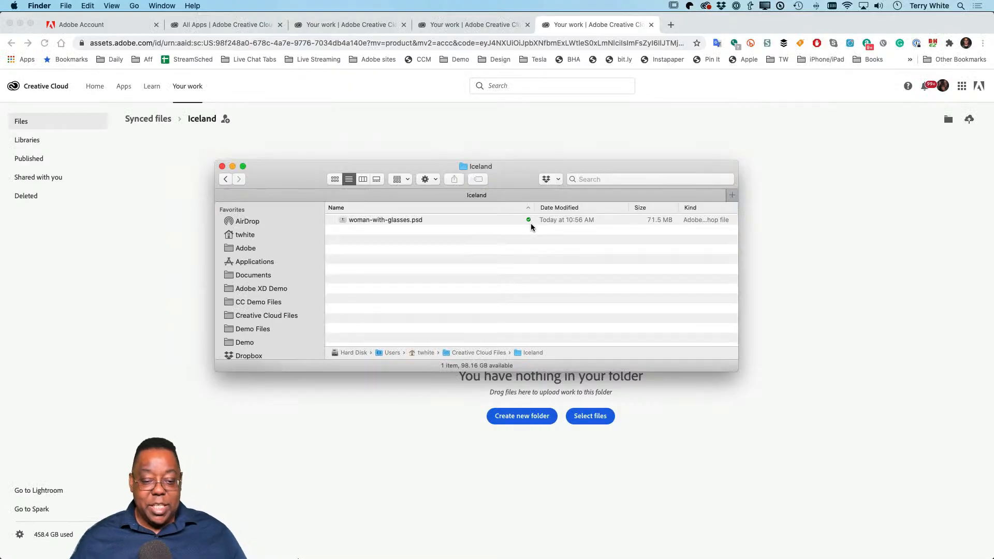
pyautogui.press('super+Tab')
pyautogui.press('super+r')
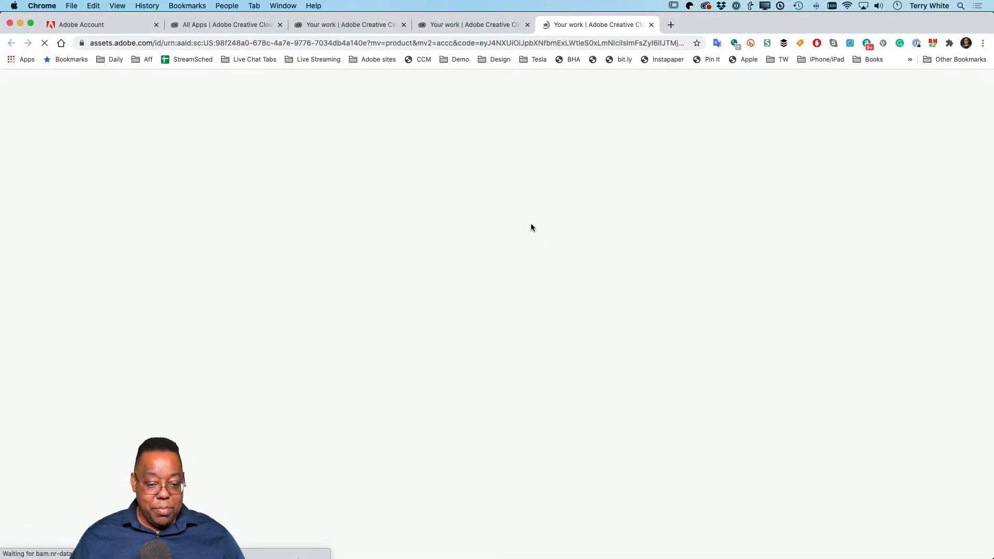
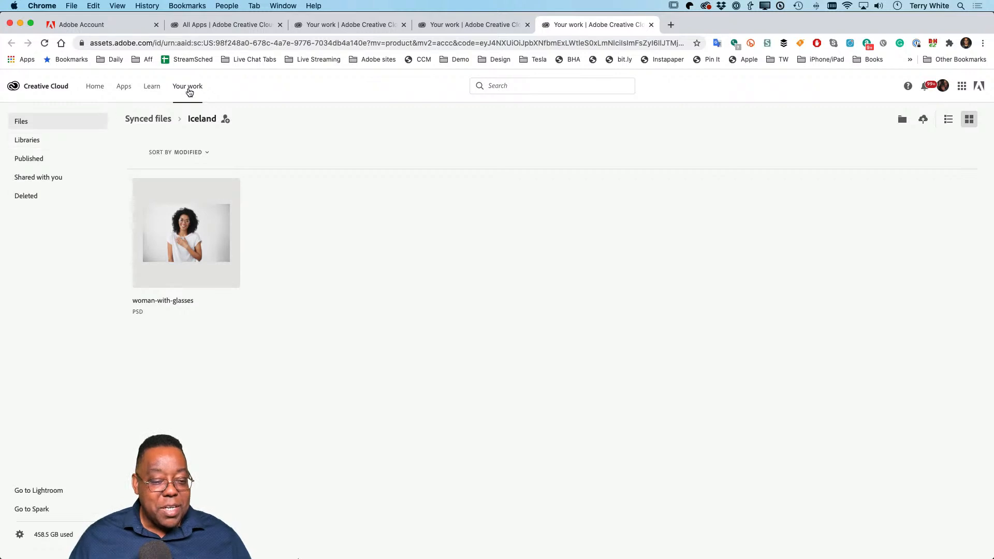
# Go to the cloud documents on the Creative Cloud website and open the Guy with glasses document
pyautogui.click(27, 126)
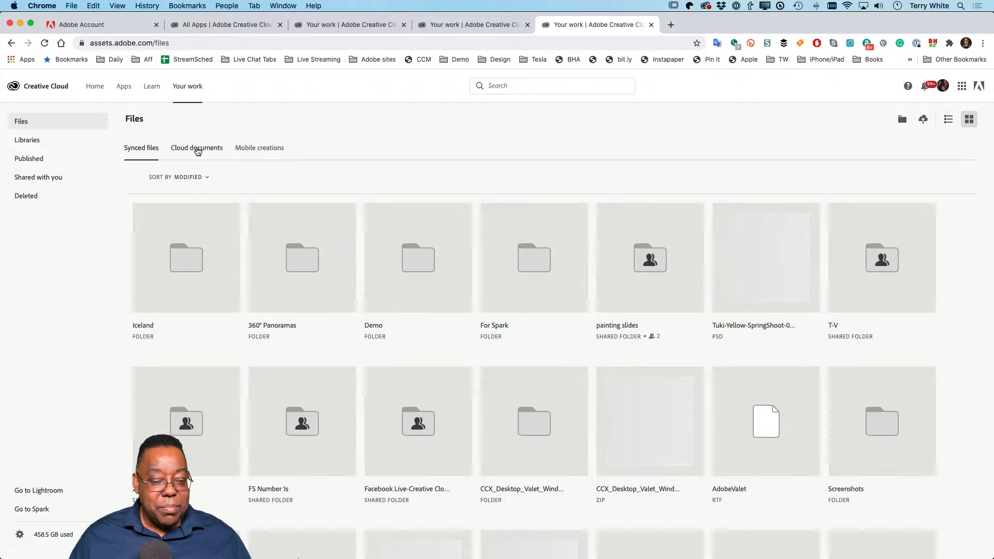
pyautogui.click(197, 149)
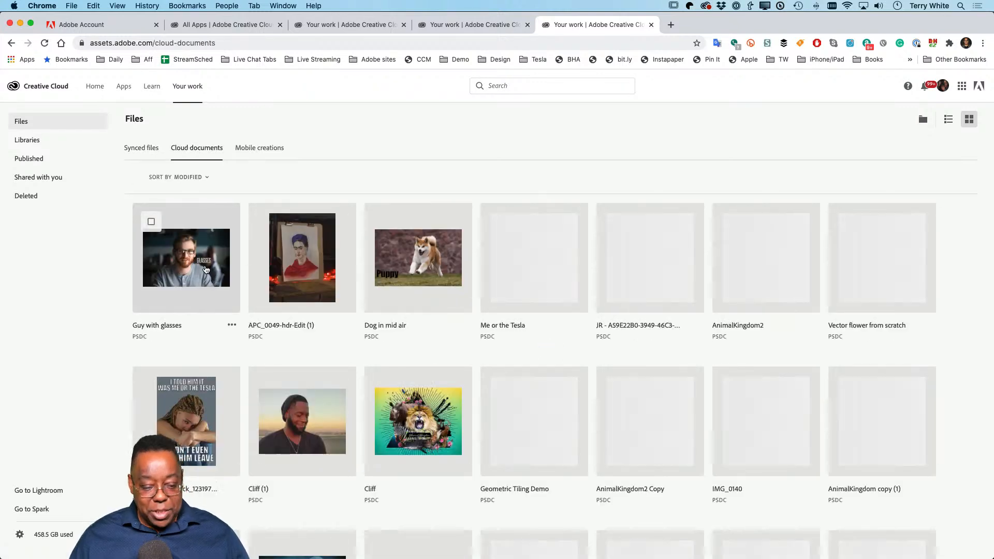
pyautogui.click(205, 270)
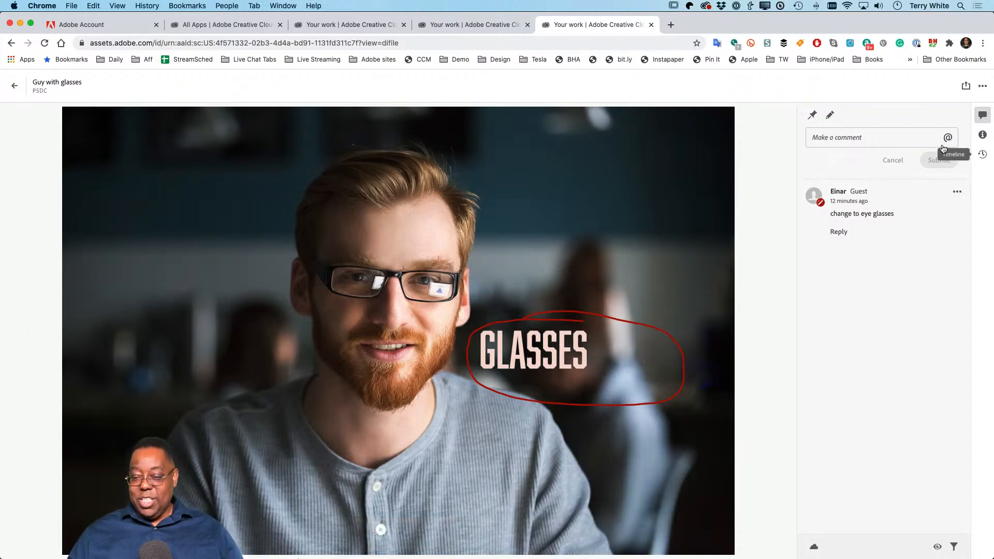
# Show the document's version timeline and preview each of today's versions from 10:36 AM to 10:41 AM
pyautogui.click(983, 155)
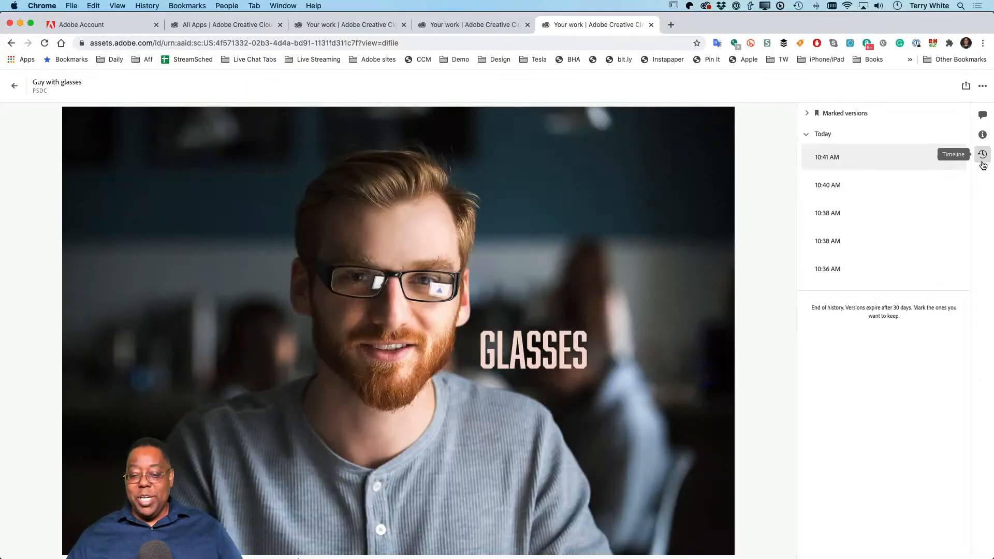
pyautogui.click(847, 271)
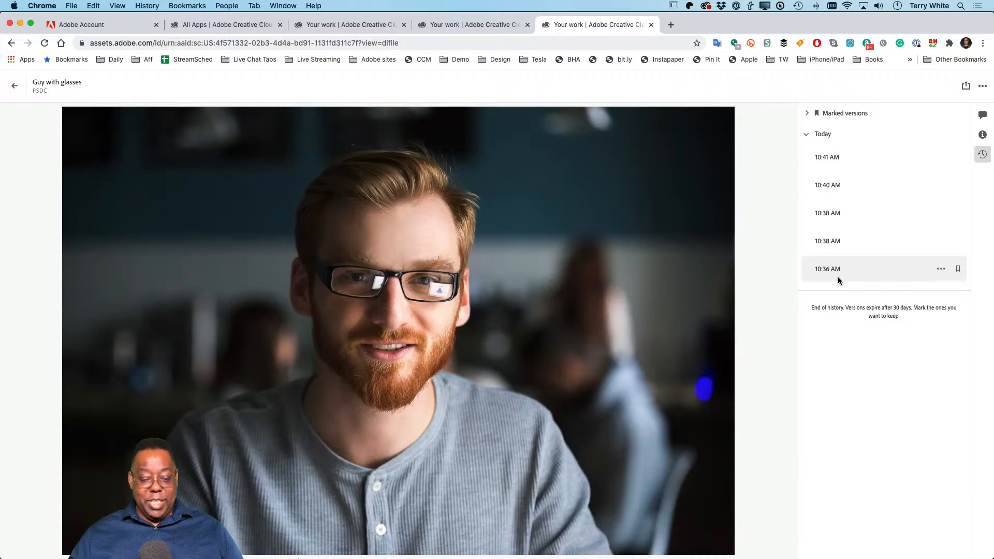
pyautogui.click(848, 241)
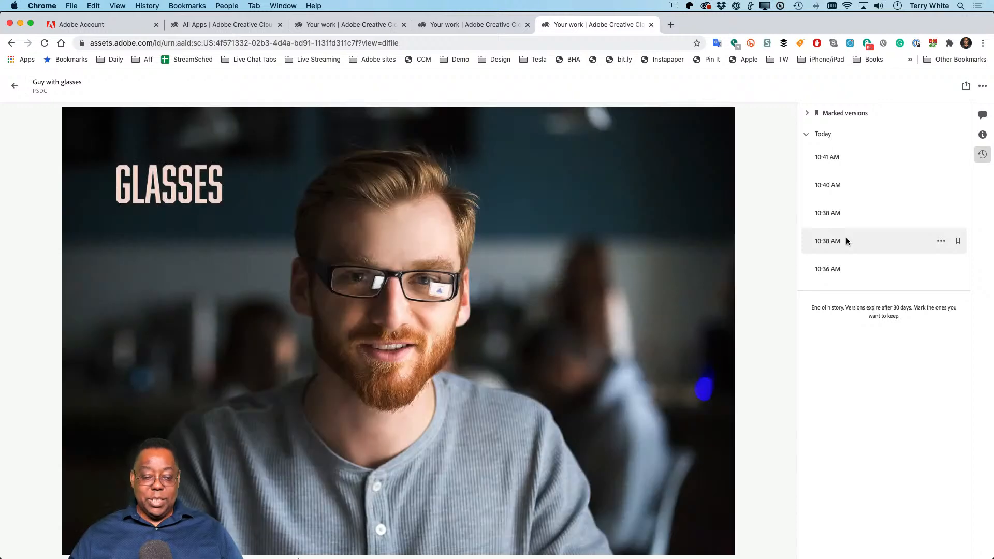
pyautogui.click(842, 207)
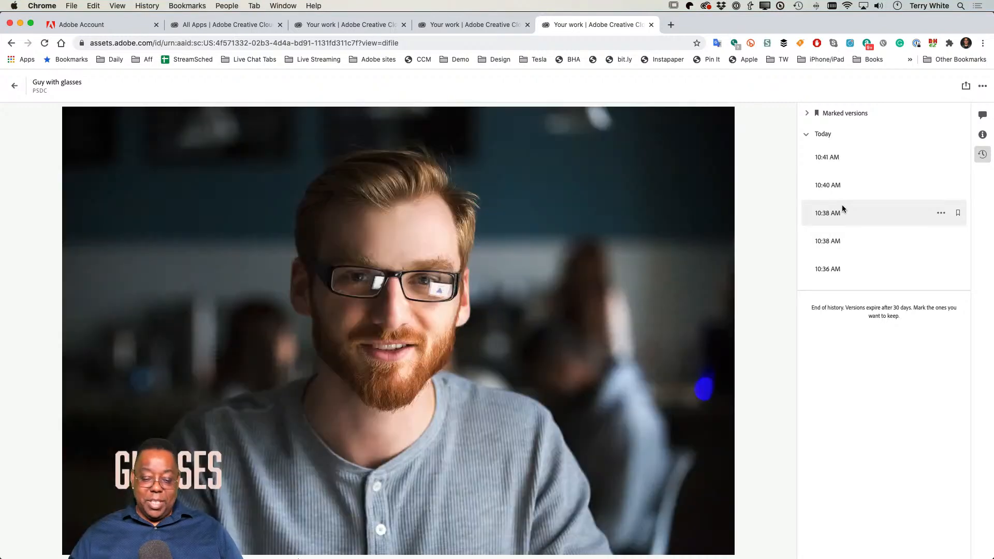
pyautogui.click(845, 184)
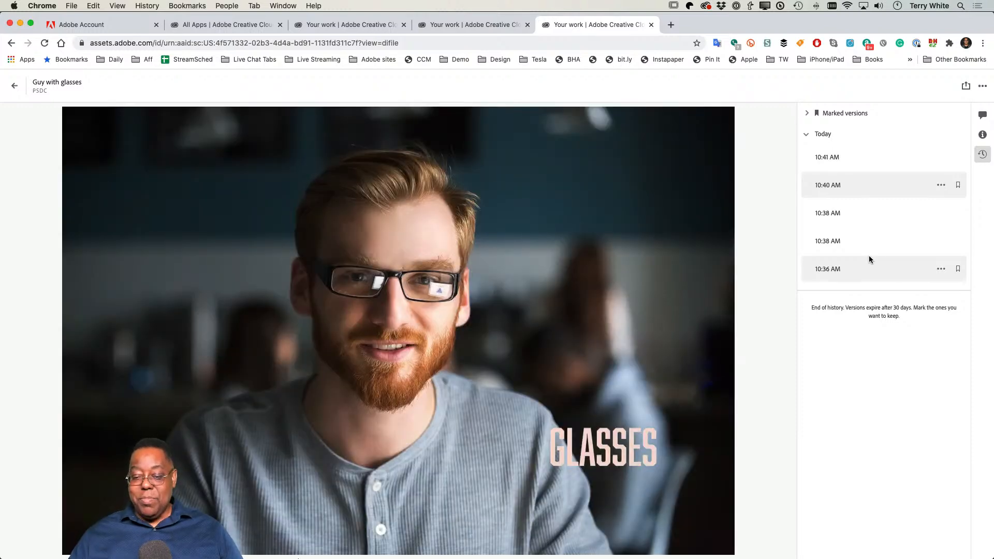
pyautogui.click(843, 158)
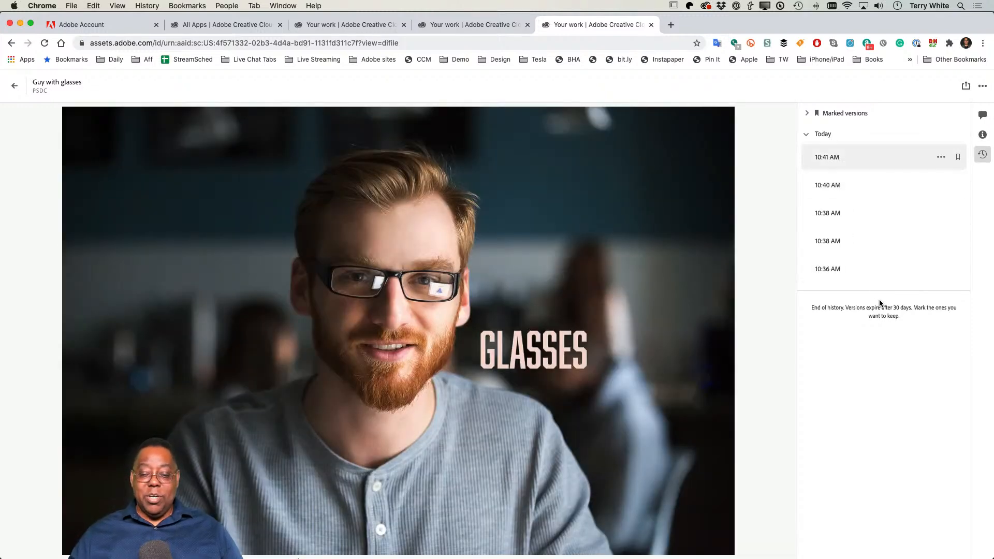
# Name the later 10:38 AM version, with the GLASSES text near the image's lower left corner, "Glasses lower left"
pyautogui.click(855, 217)
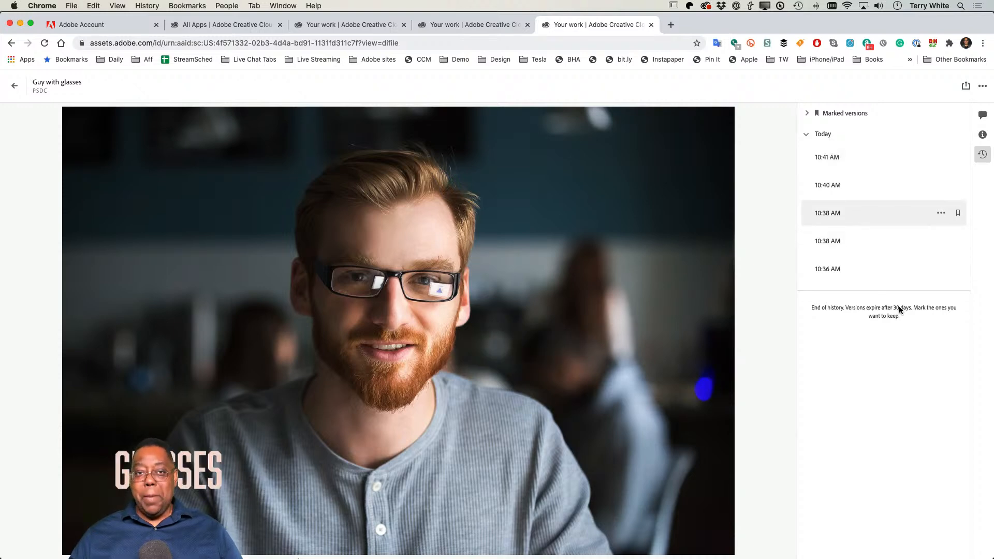
pyautogui.click(945, 214)
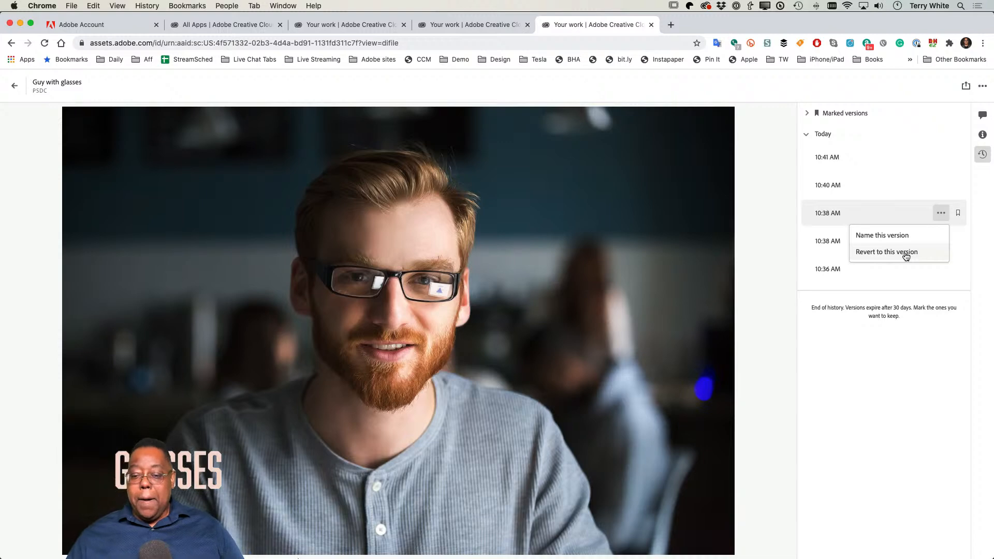
pyautogui.click(897, 238)
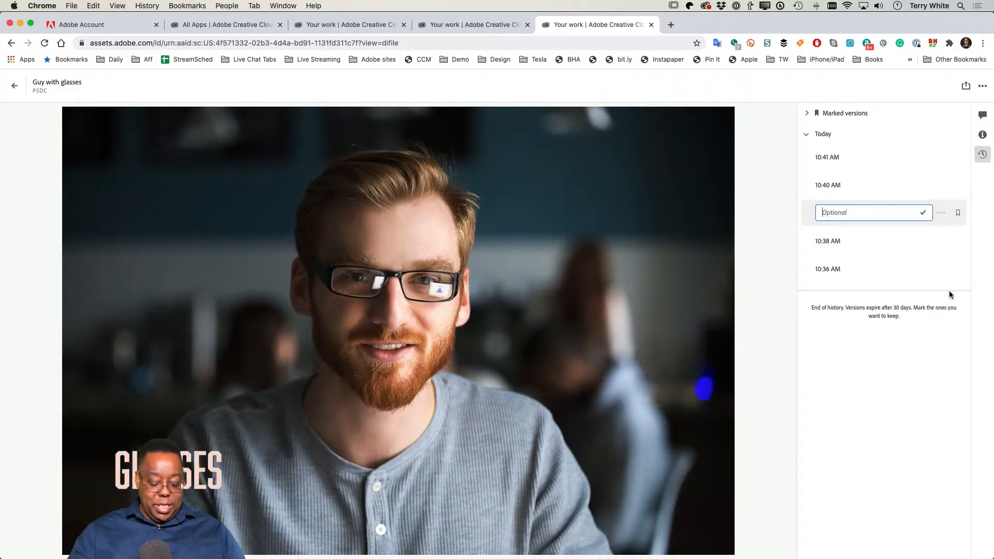
pyautogui.write('Glasse')
pyautogui.write('s Removed')
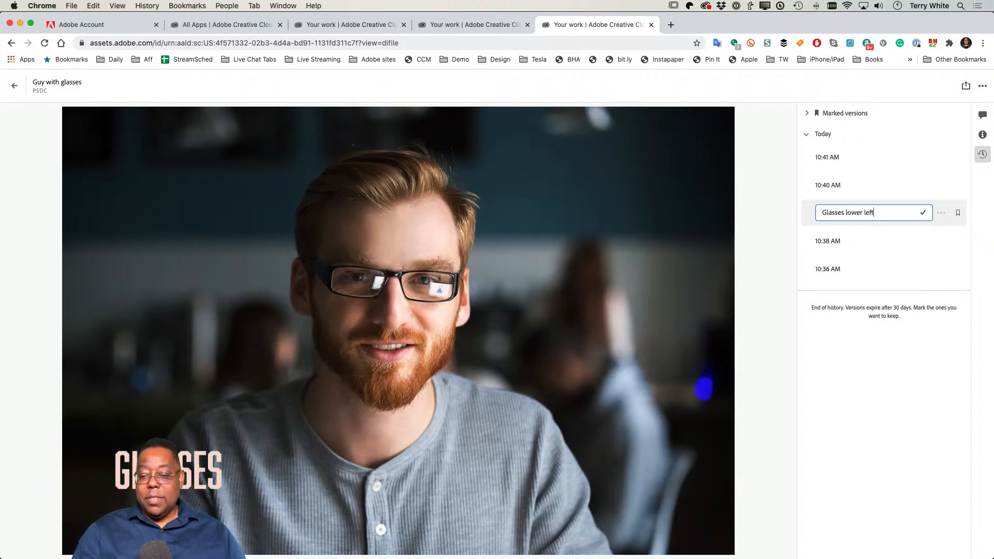
pyautogui.press('Return')
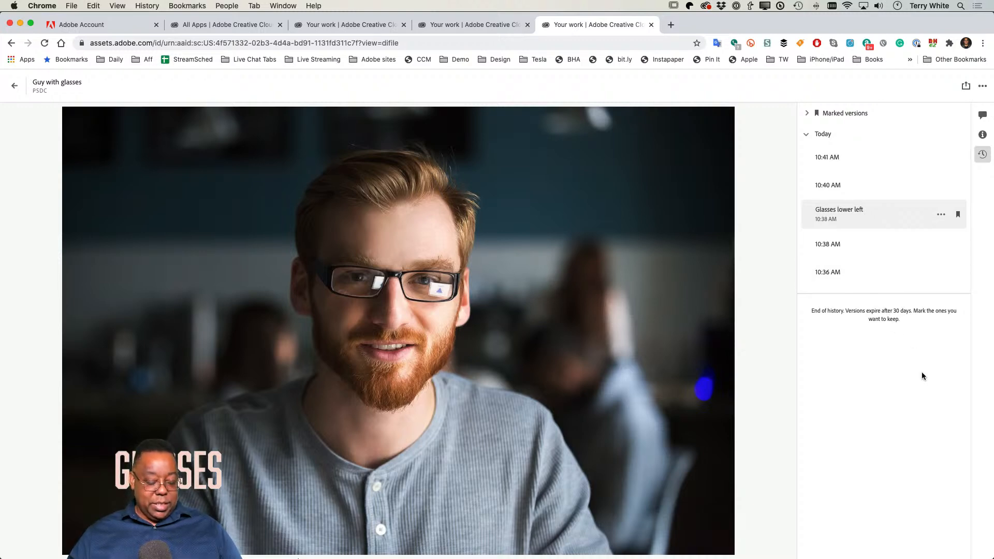
# Switch to Photoshop, leave the ADOBE LIVE 2020 library and create a new library named Iceland
pyautogui.press('super+Tab')
pyautogui.press('super+Tab')
pyautogui.press('super+Tab')
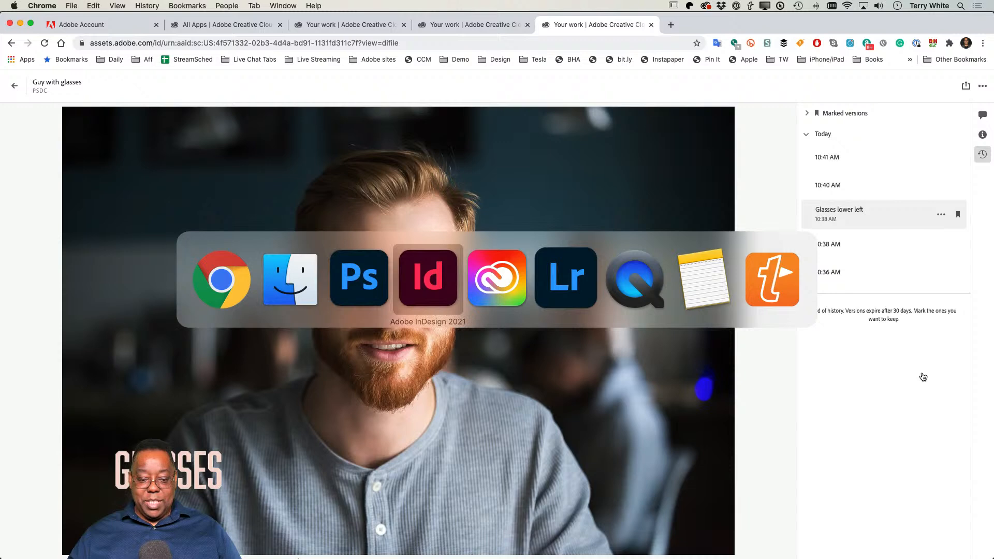
pyautogui.press('super+shift+Tab')
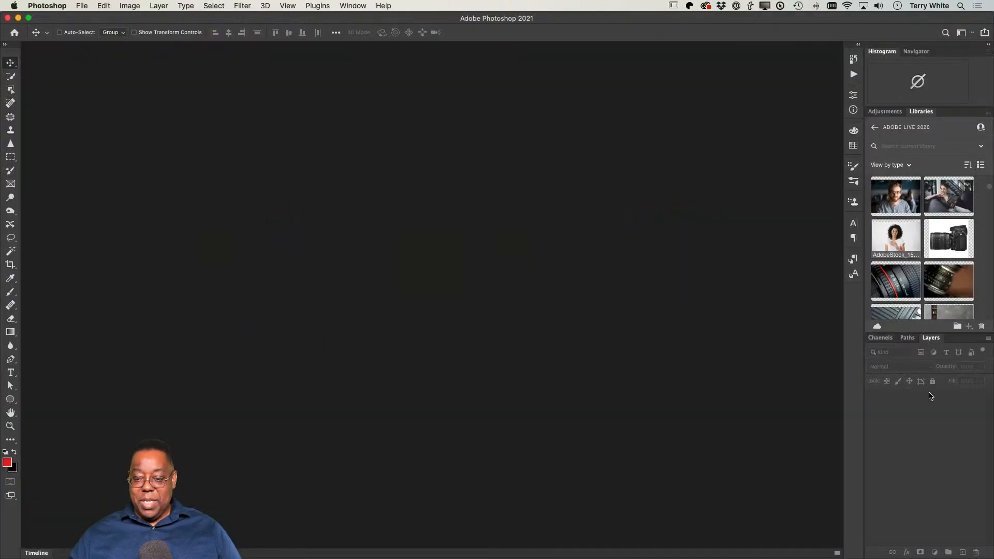
pyautogui.click(874, 129)
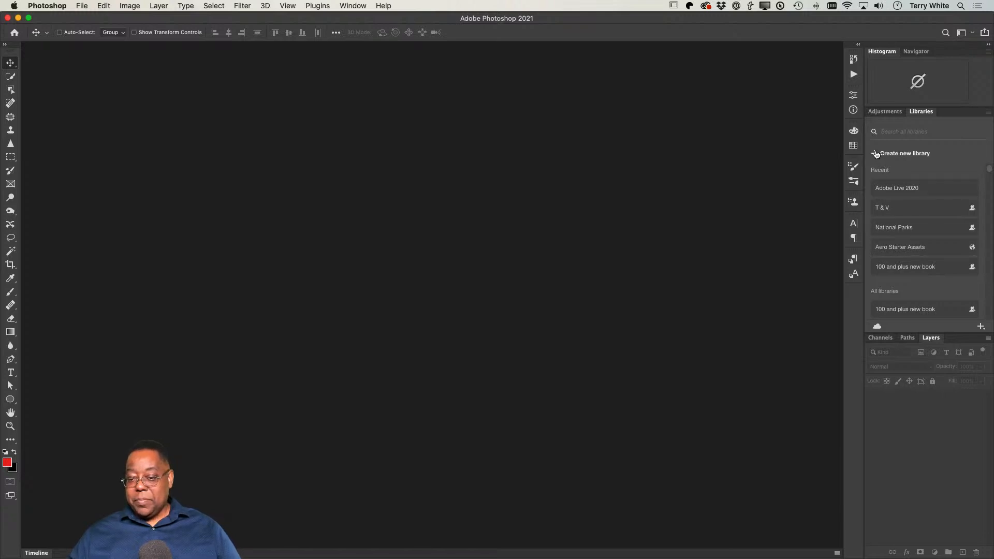
pyautogui.click(876, 154)
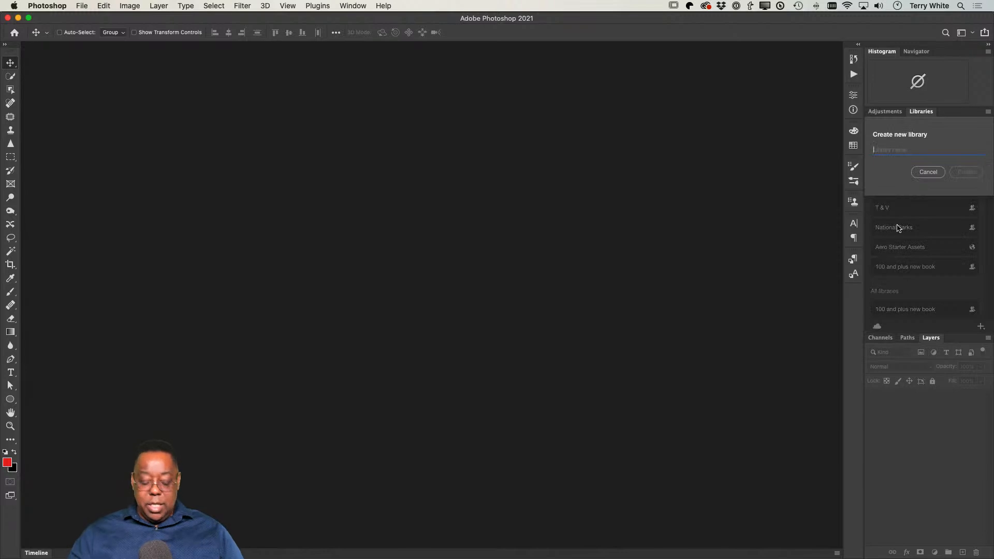
pyautogui.write('Ice')
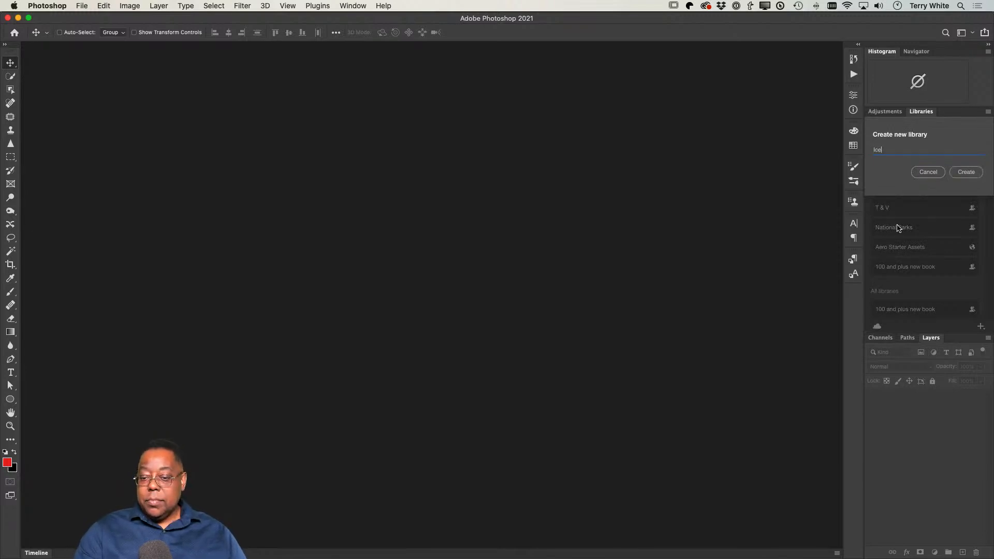
pyautogui.write('land')
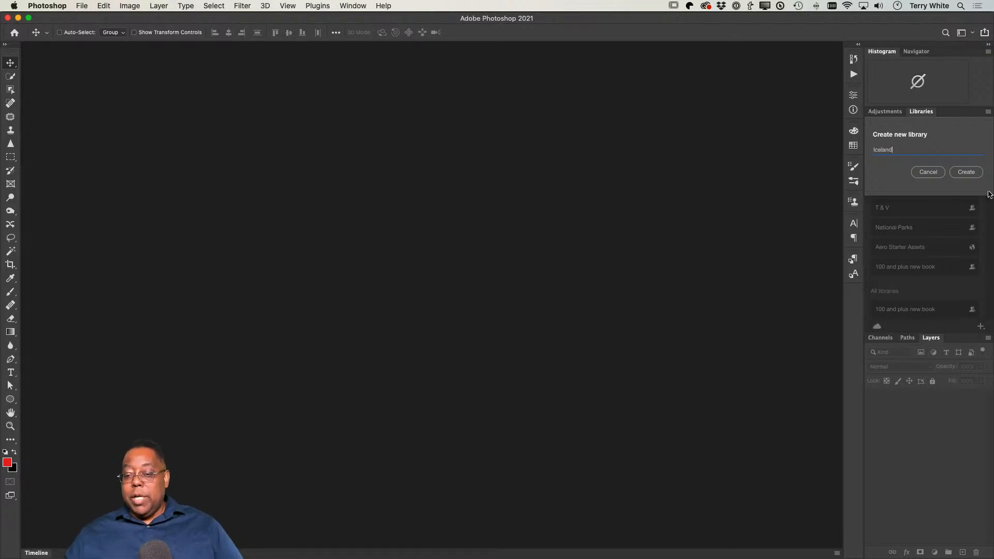
pyautogui.click(964, 173)
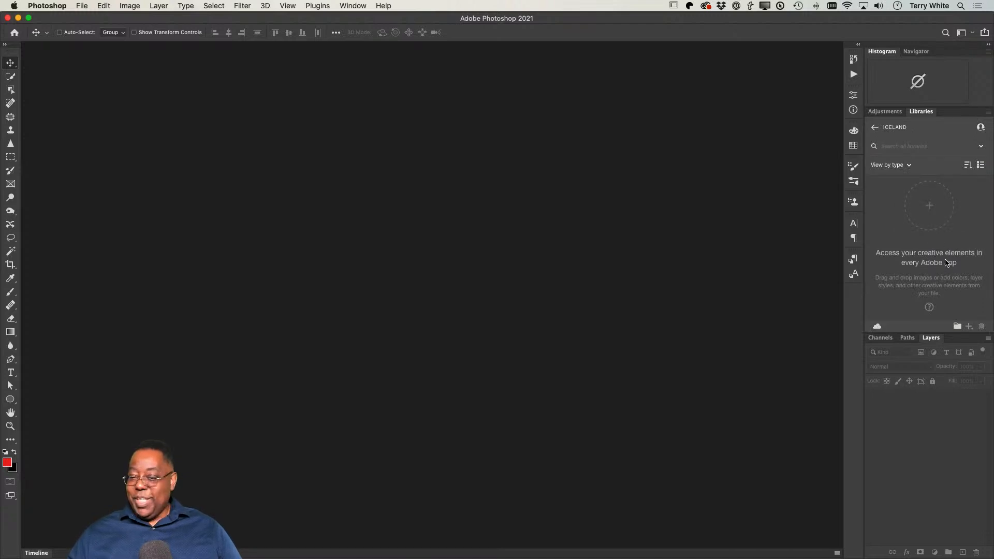
# Switch to Lightroom, look through the album list and open the Portfolio-Droneography album
pyautogui.press('super+Tab')
pyautogui.press('super+Tab')
pyautogui.press('super+Tab')
pyautogui.press('super+Tab')
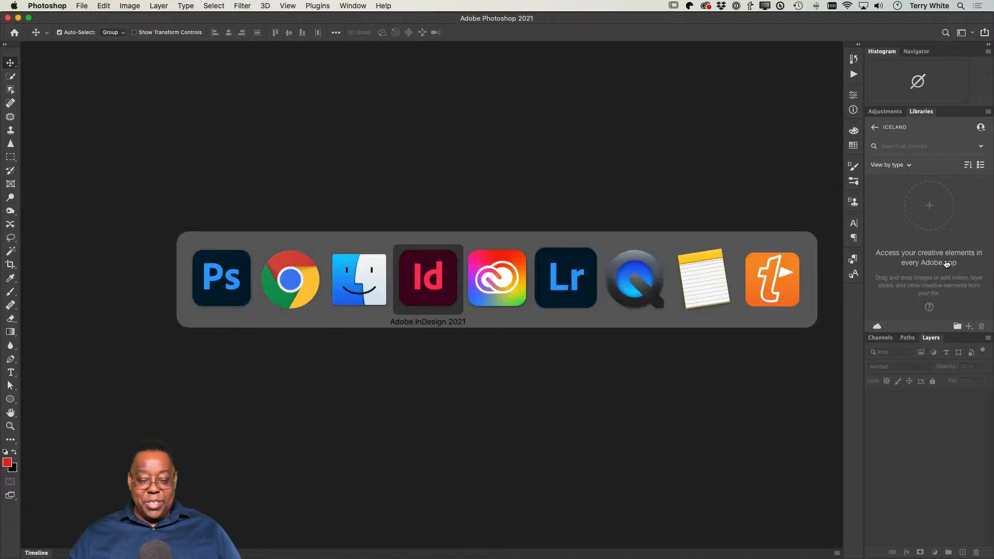
pyautogui.press('super+Tab')
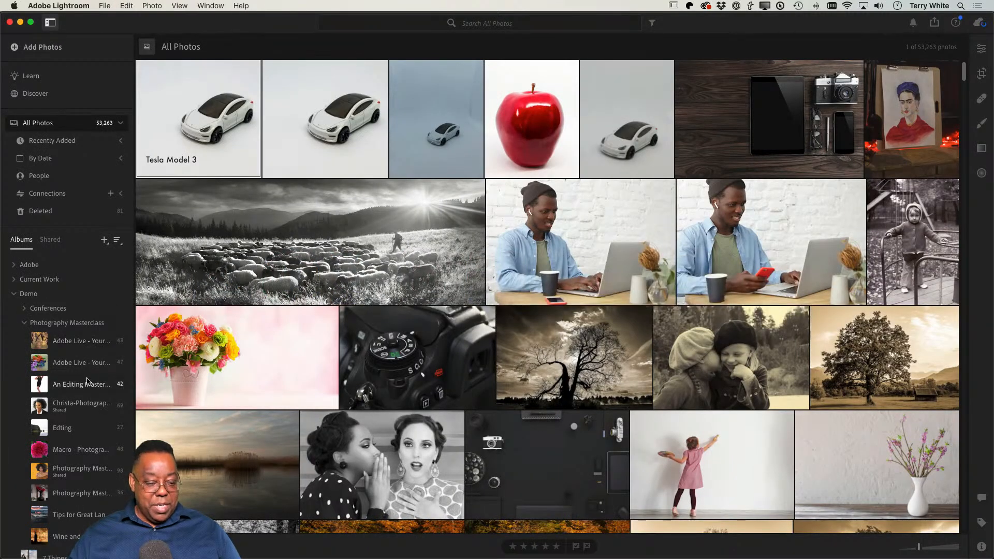
pyautogui.scroll(-10, 87, 382)
pyautogui.scroll(-12, 86, 382)
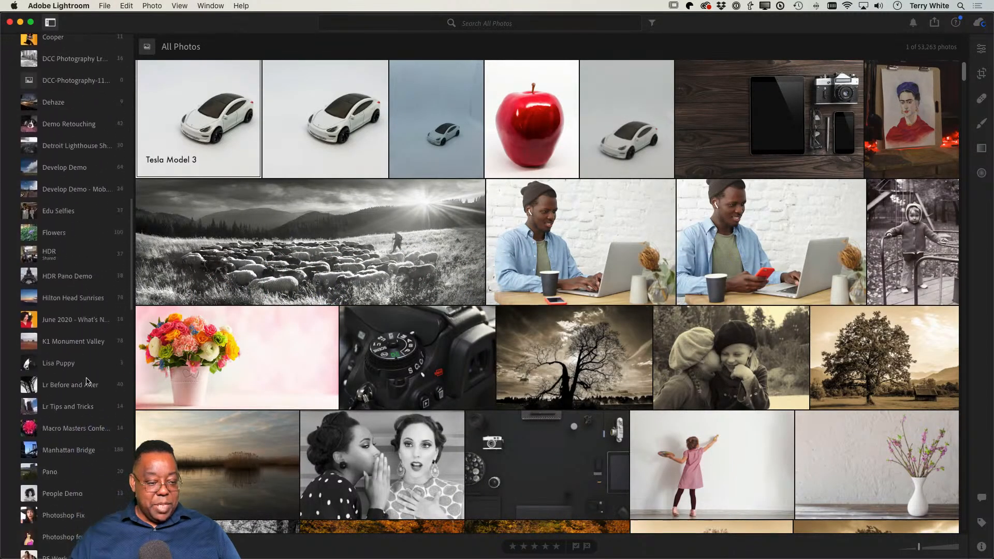
pyautogui.scroll(-4, 87, 382)
pyautogui.scroll(-10, 86, 382)
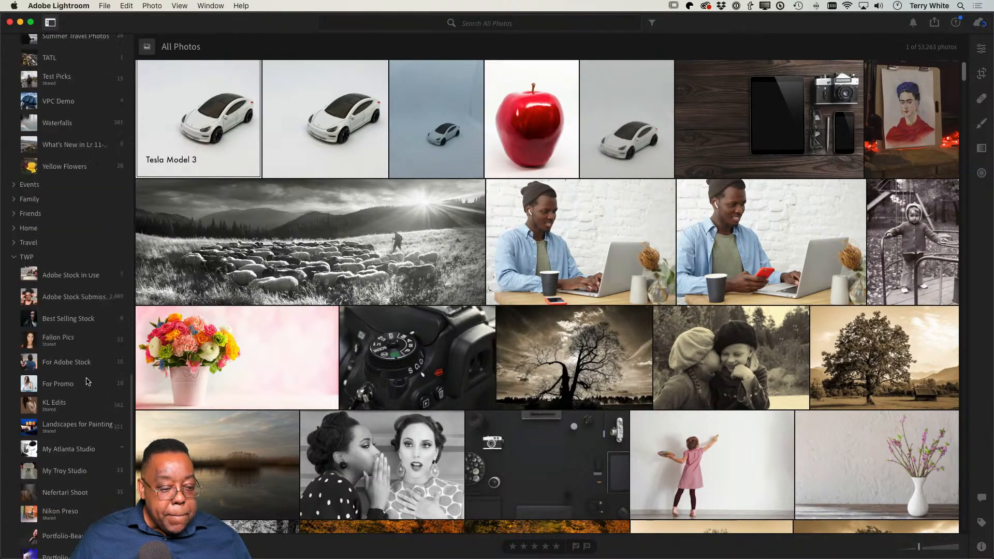
pyautogui.scroll(20, 87, 382)
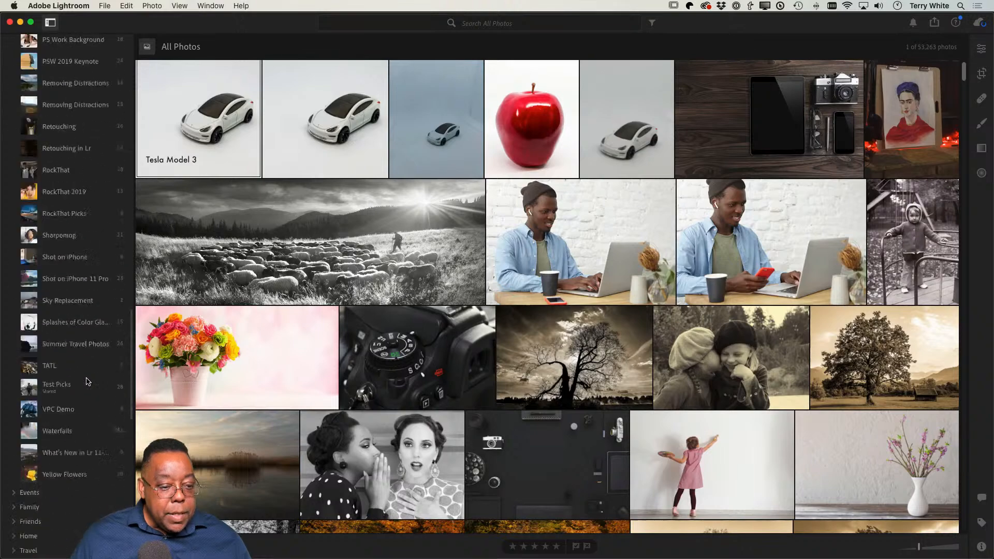
pyautogui.scroll(-3, 86, 381)
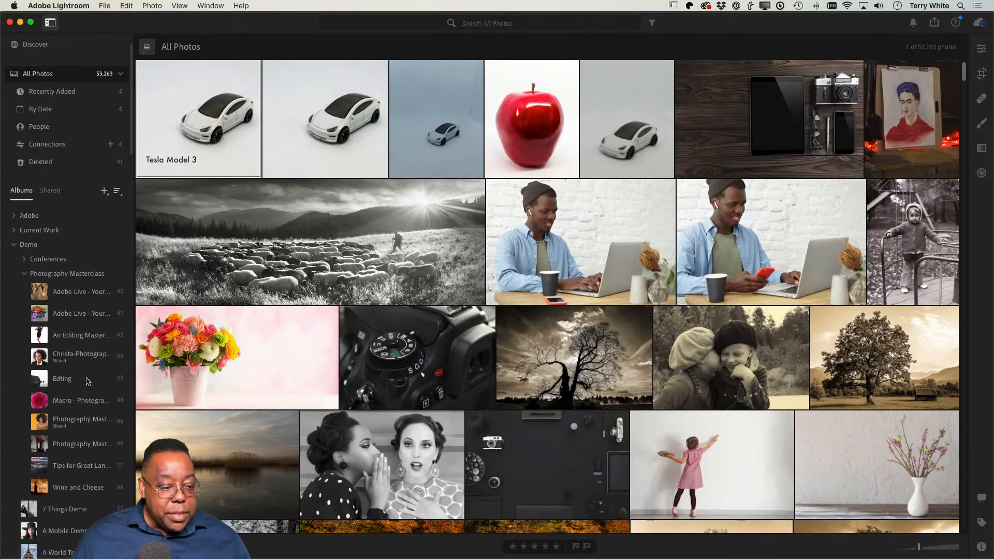
pyautogui.scroll(-3, 87, 382)
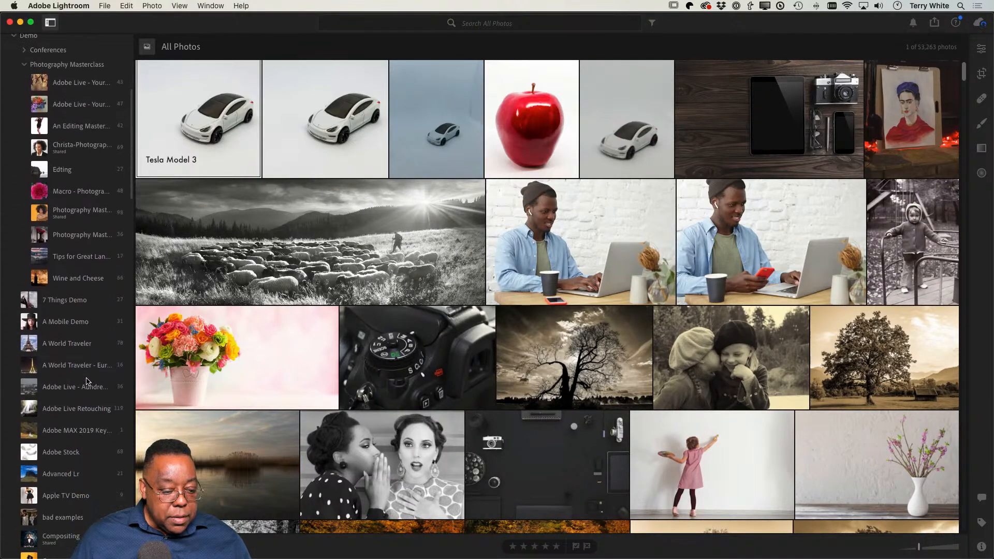
pyautogui.scroll(-2, 87, 382)
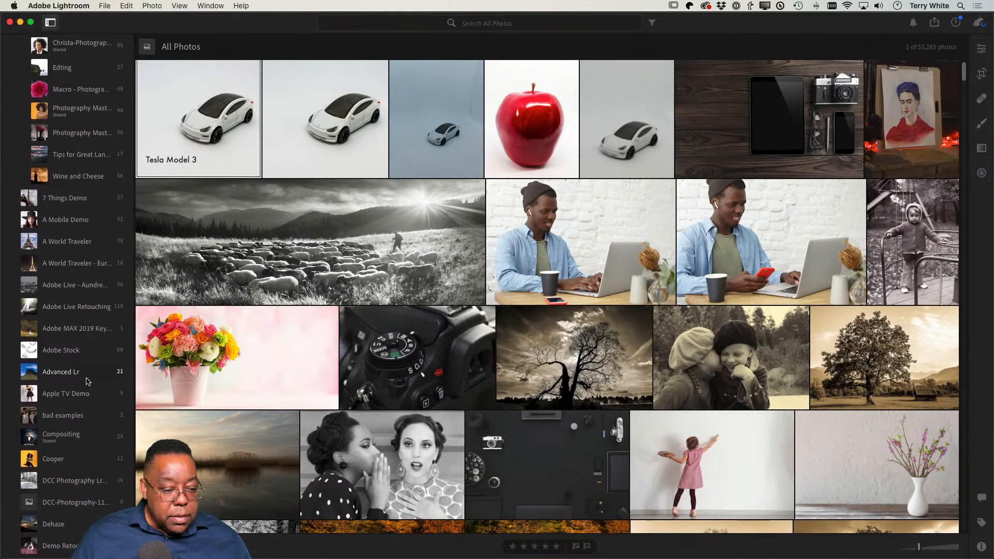
pyautogui.scroll(-2, 87, 382)
pyautogui.scroll(-9, 86, 382)
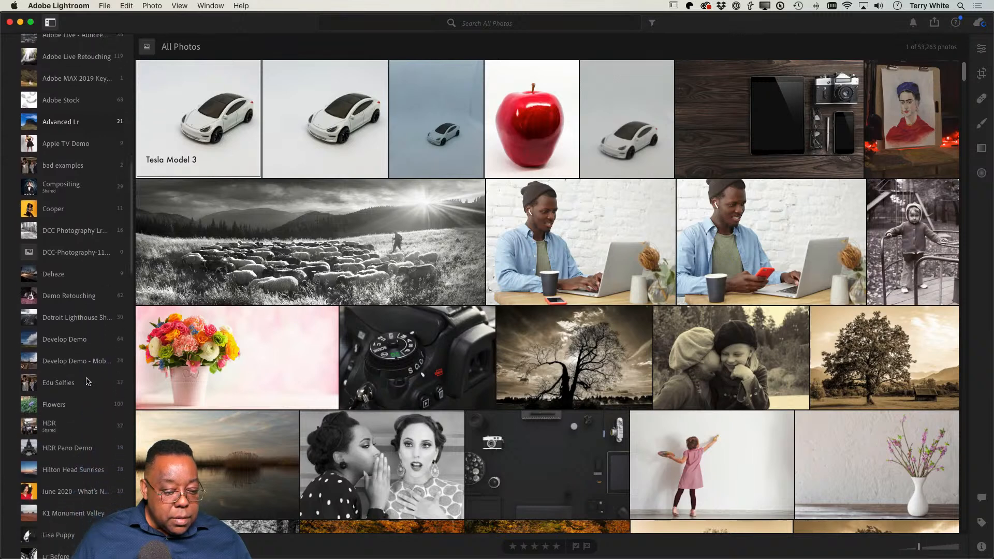
pyautogui.scroll(-14, 86, 382)
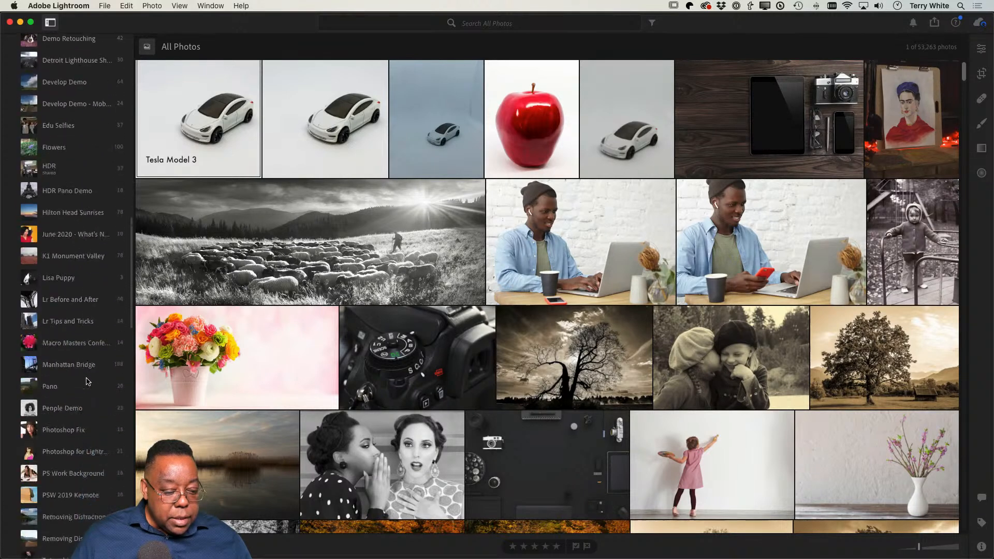
pyautogui.scroll(-6, 86, 382)
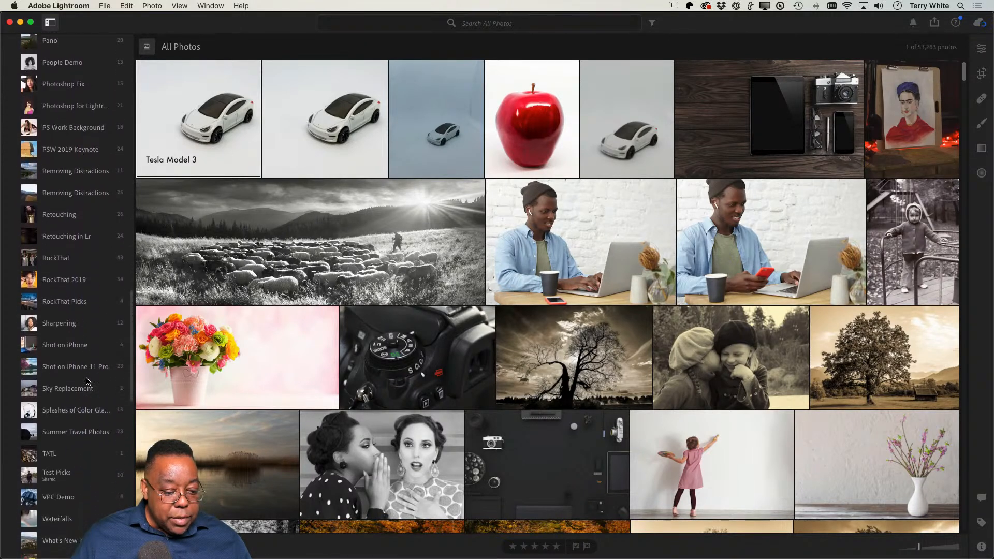
pyautogui.scroll(-17, 86, 381)
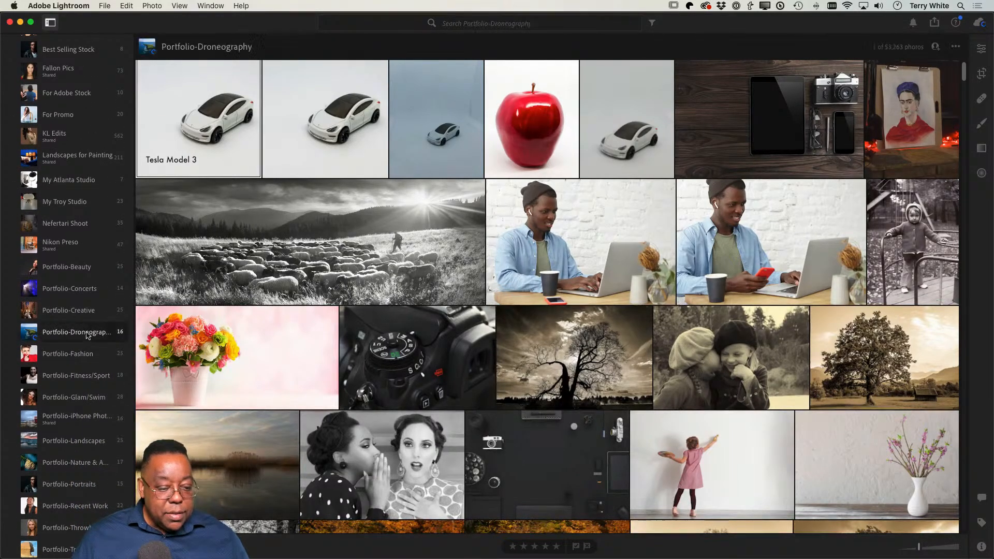
pyautogui.click(88, 332)
# Select the seven Iceland aerial photos in the album, leaving out the city lighthouse, marina, ice, forest and suburb shots
pyautogui.click(339, 131)
pyautogui.keyDown('super'); pyautogui.click(606, 238); pyautogui.keyUp('super')
pyautogui.keyDown('super'); pyautogui.click(474, 217); pyautogui.keyUp('super')
pyautogui.keyDown('super'); pyautogui.click(289, 219); pyautogui.keyUp('super')
pyautogui.keyDown('super'); pyautogui.click(264, 223); pyautogui.keyUp('super')
pyautogui.keyDown('super'); pyautogui.click(913, 234); pyautogui.keyUp('super')
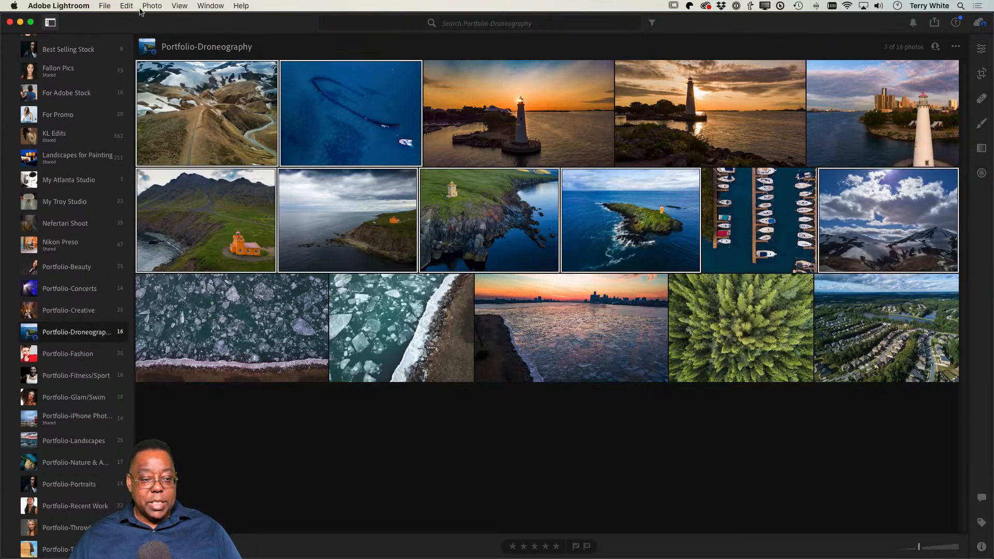
# Export the selected photos to the Iceland folder inside Creative Cloud Files
pyautogui.click(933, 24)
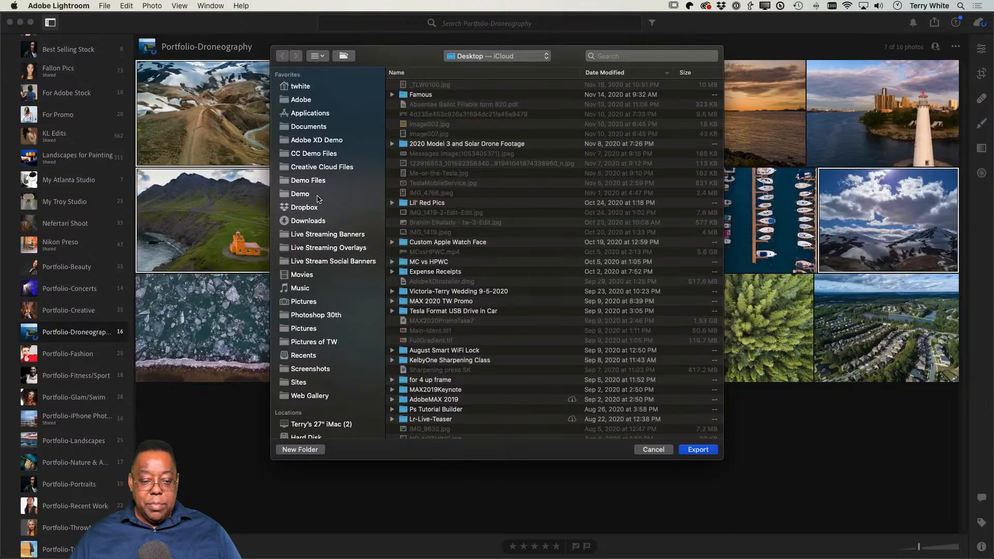
pyautogui.click(313, 169)
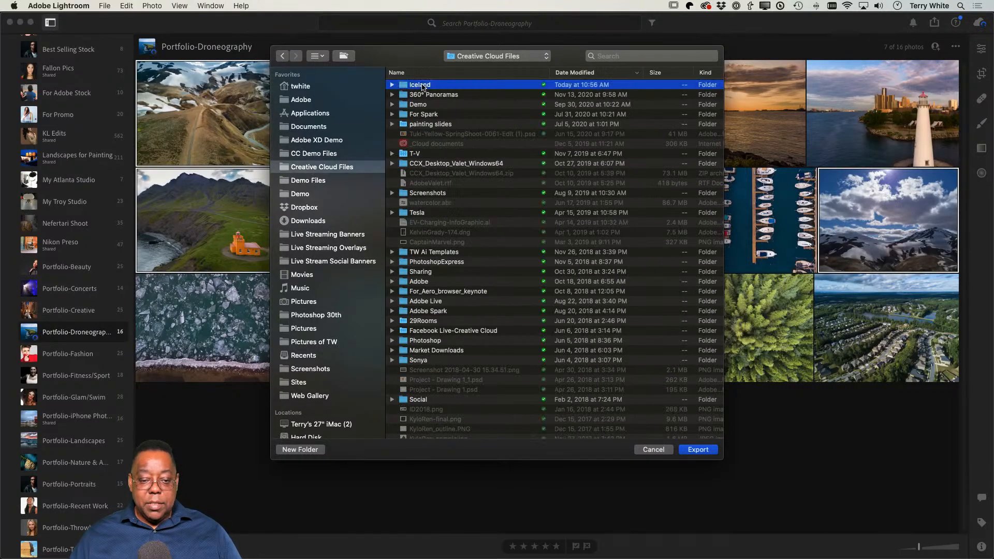
pyautogui.doubleClick(422, 86)
pyautogui.click(699, 450)
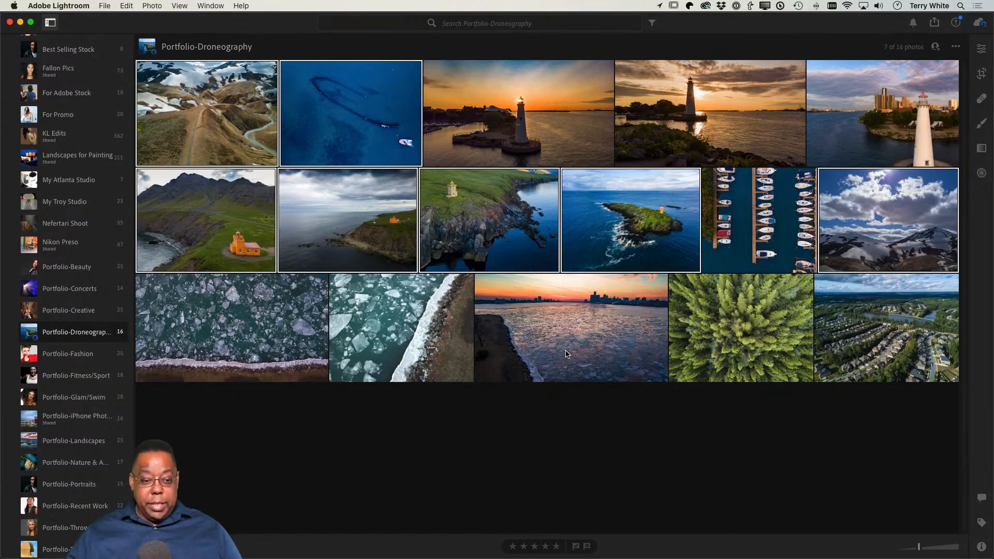
# Switch to Photoshop to bring the empty Iceland library on screen
pyautogui.press('super+Tab')
pyautogui.press('super+Tab')
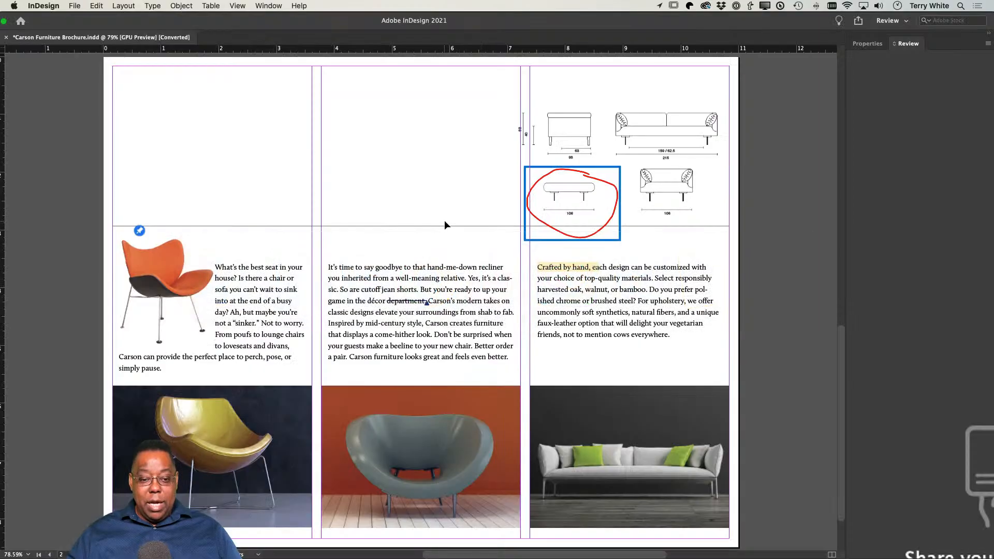
pyautogui.press('super+Tab')
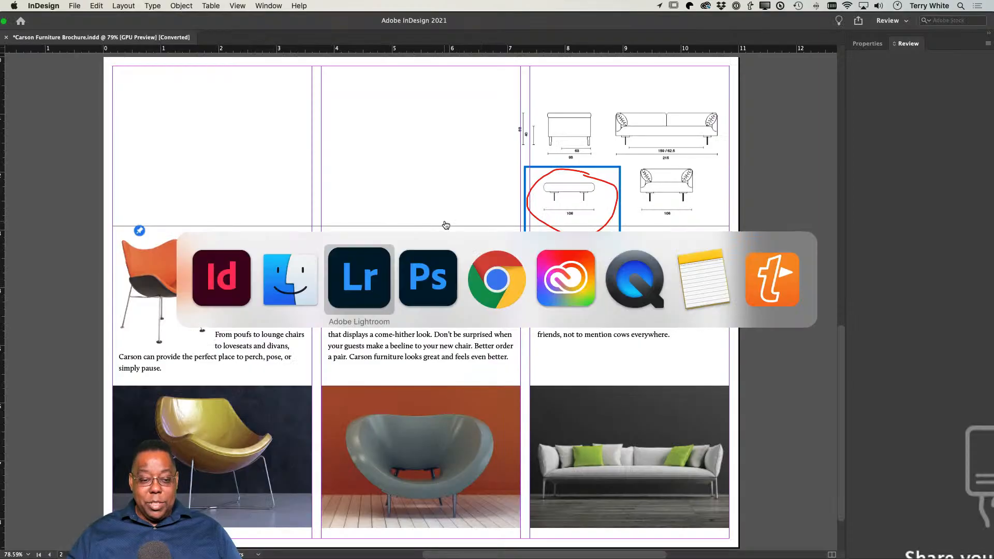
pyautogui.press('super+Tab')
pyautogui.press('super+Tab')
pyautogui.press('super+Tab')
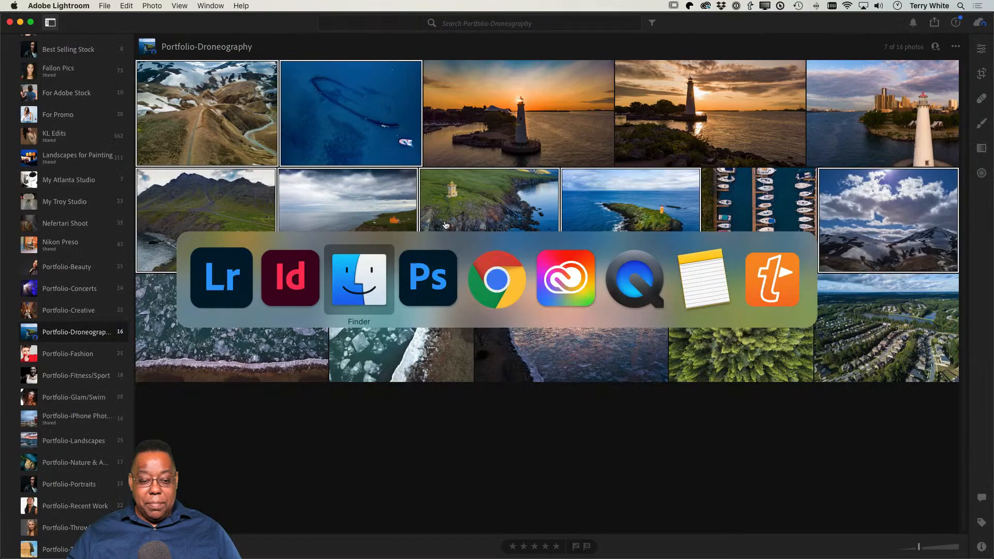
pyautogui.press('super+Tab')
pyautogui.press('super+Tab')
pyautogui.press('super+Tab')
pyautogui.press('super+Tab')
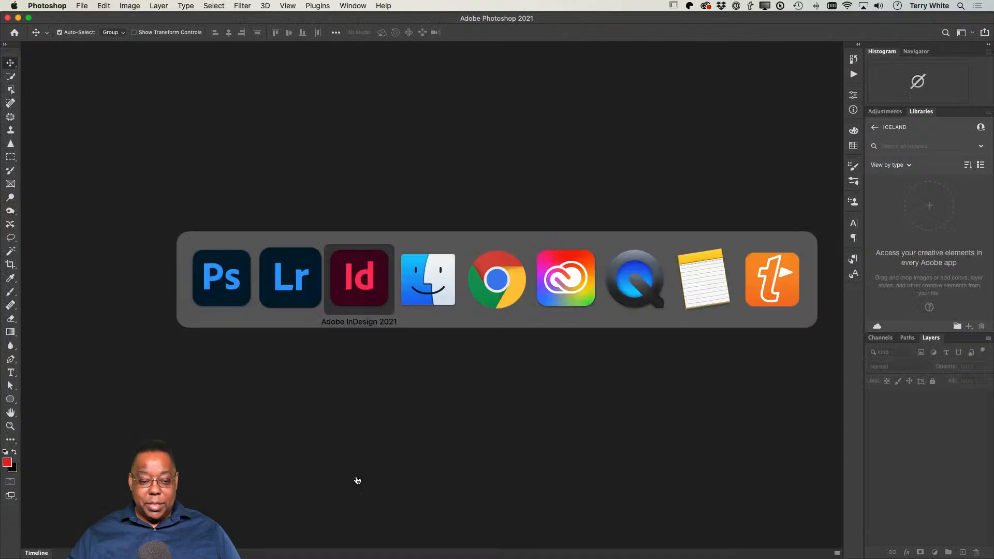
# Add the seven Iceland2017 JPEG files from the Iceland folder in Finder to the Iceland library and return to Photoshop
pyautogui.press('super+Tab')
pyautogui.click(391, 281)
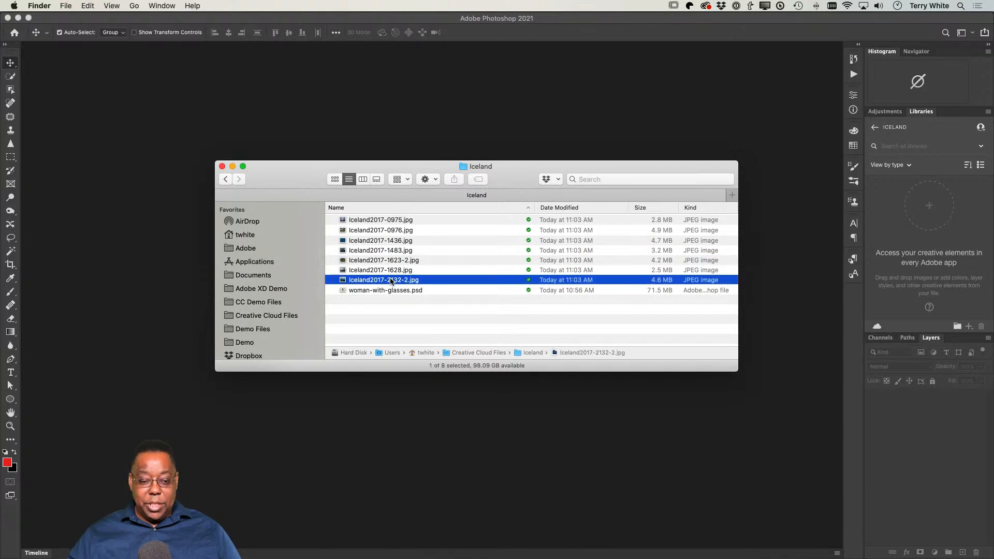
pyautogui.keyDown('shift'); pyautogui.click(394, 222); pyautogui.keyUp('shift')
pyautogui.moveTo(399, 220); pyautogui.dragTo(922, 223)
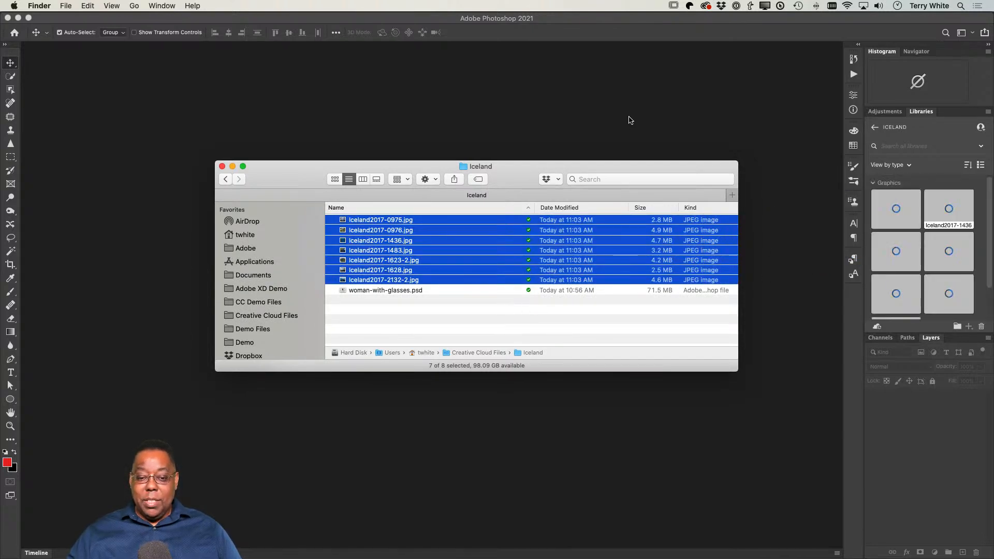
pyautogui.click(630, 120)
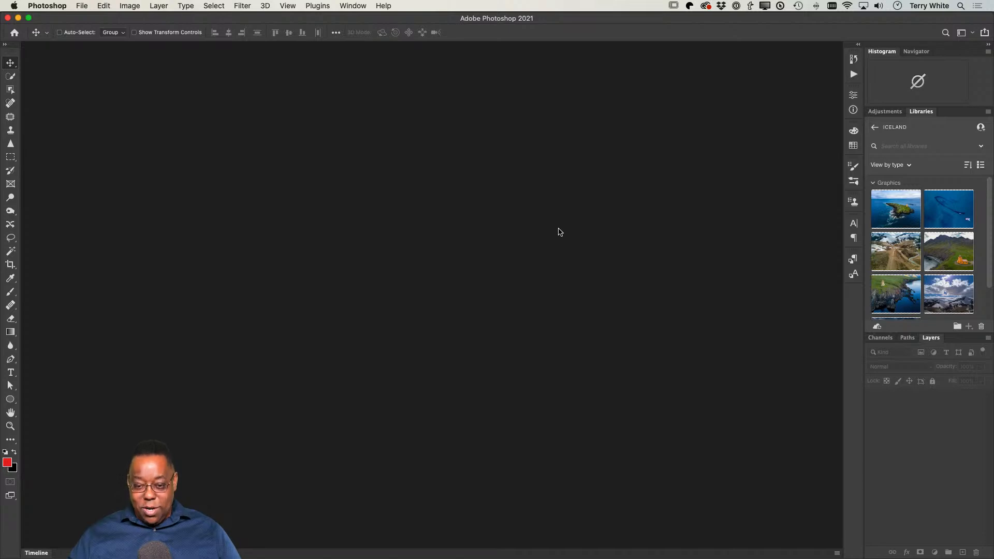
# Switch to Lightroom and send the aerial photo of ice floes along the shore to Photoshop, using its smart preview
pyautogui.press('super+Tab')
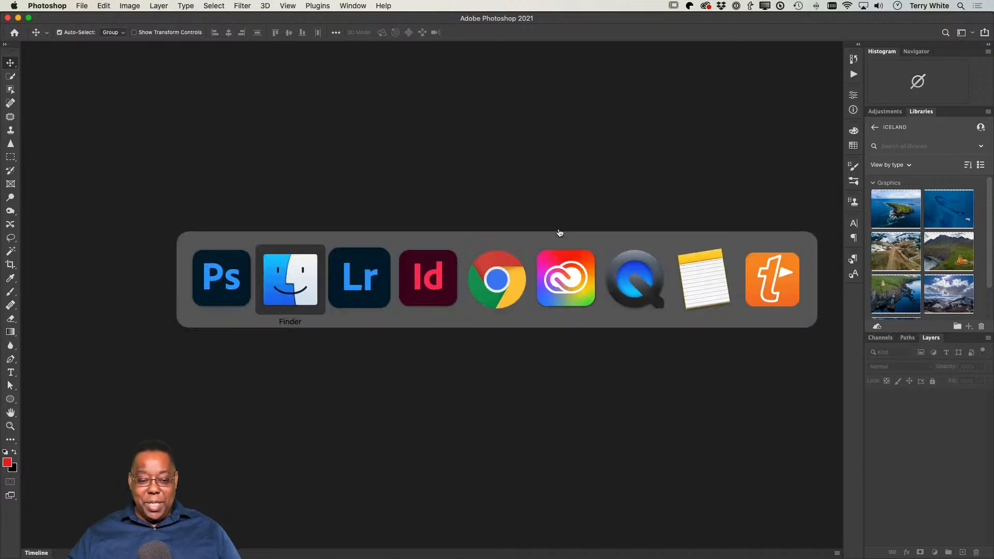
pyautogui.press('super+Tab')
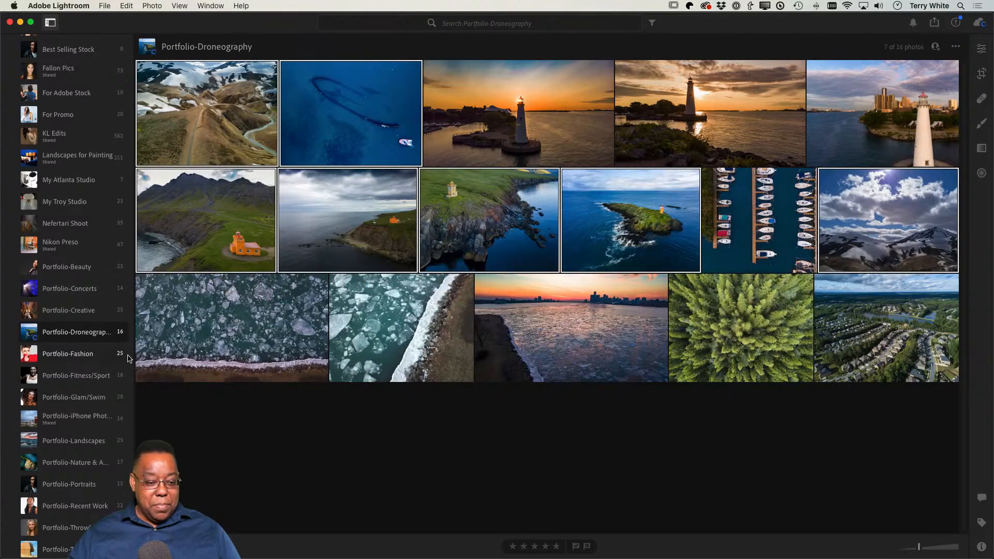
pyautogui.doubleClick(238, 329)
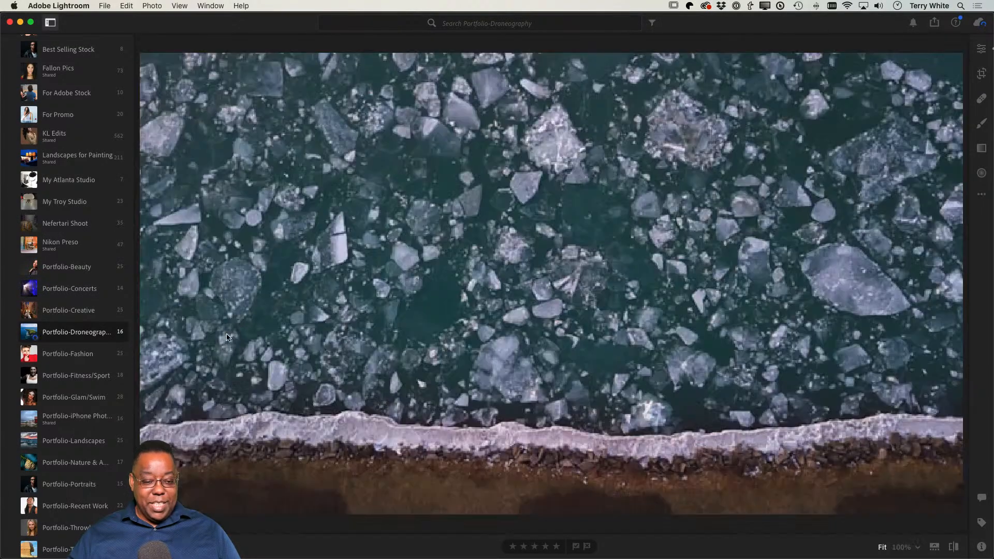
pyautogui.click(102, 5)
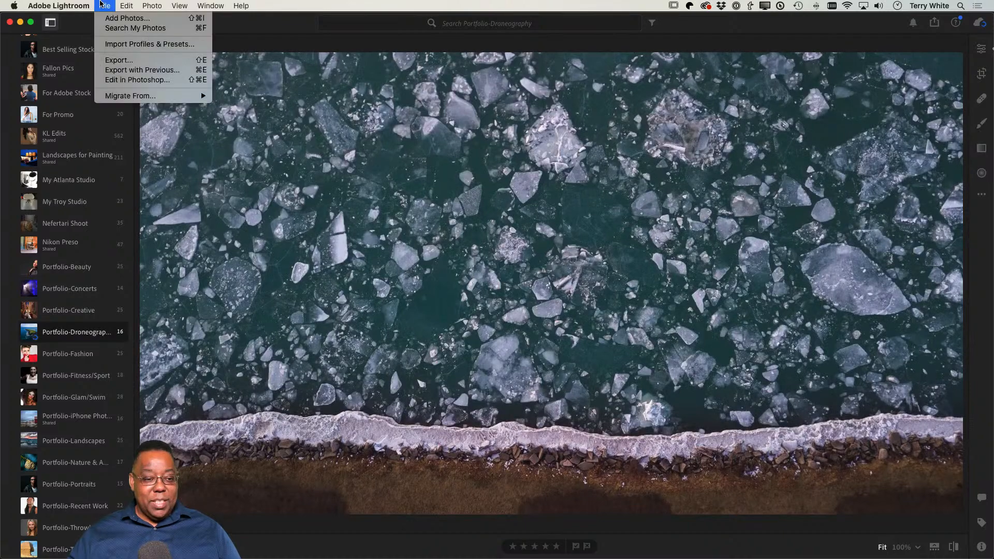
pyautogui.click(128, 81)
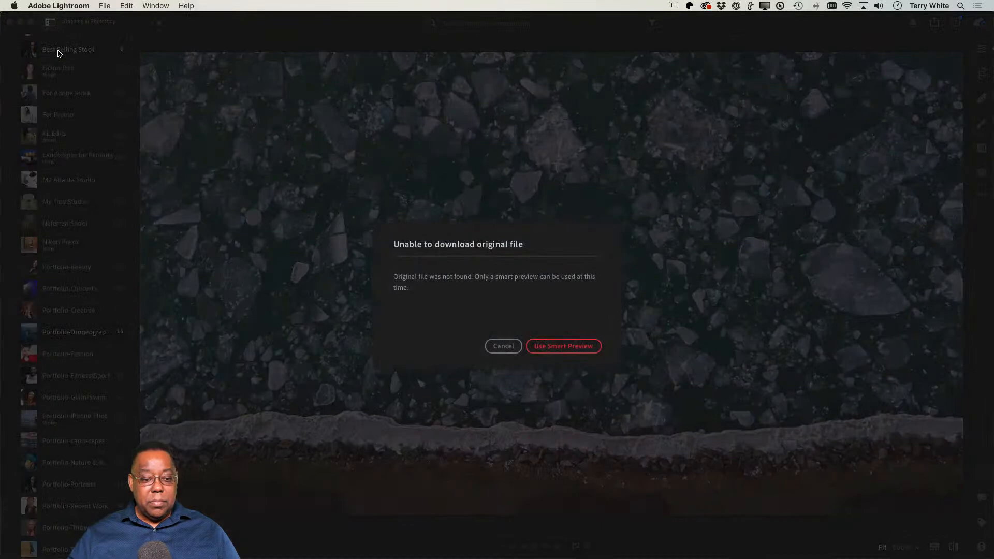
pyautogui.click(563, 346)
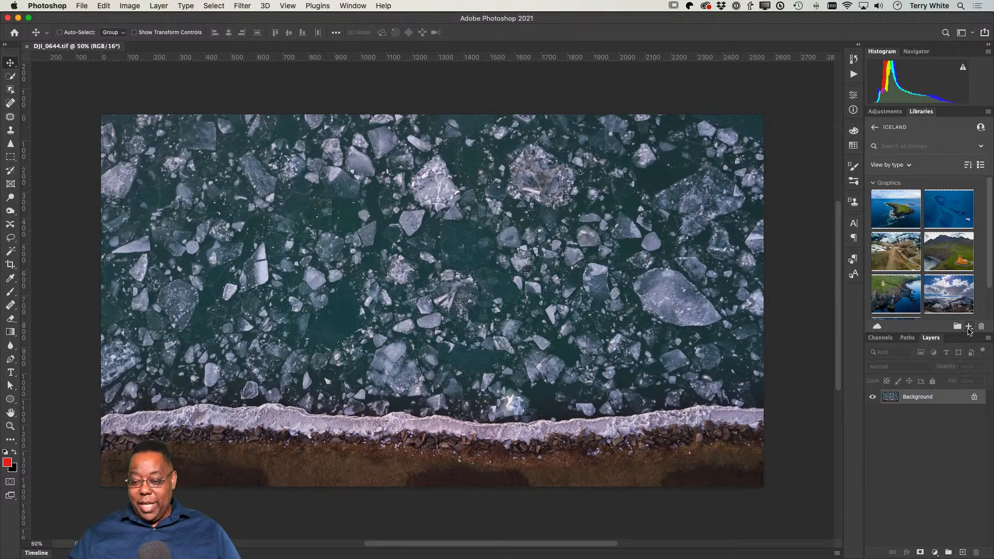
# Add the ice floe photo to the Iceland library as a graphic and close its document
pyautogui.click(969, 327)
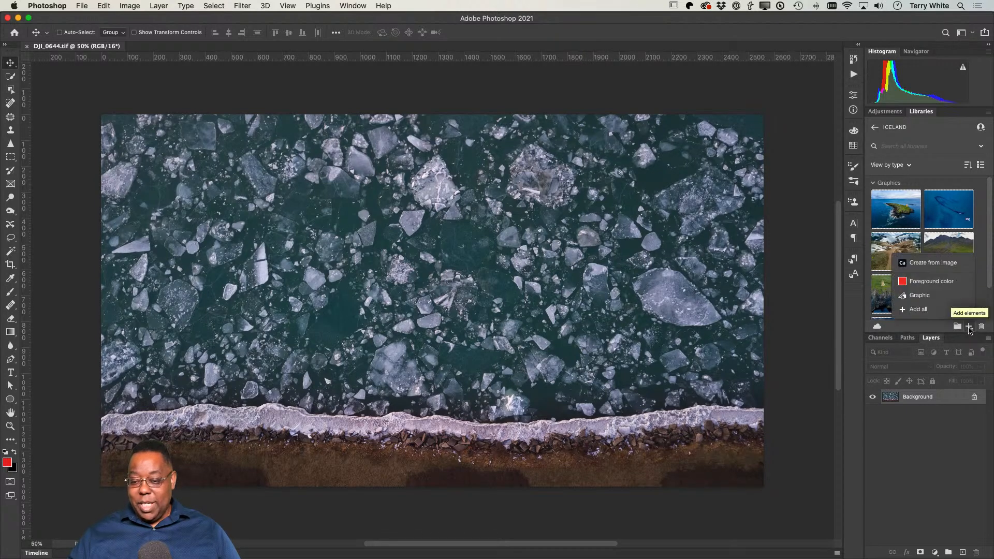
pyautogui.click(952, 296)
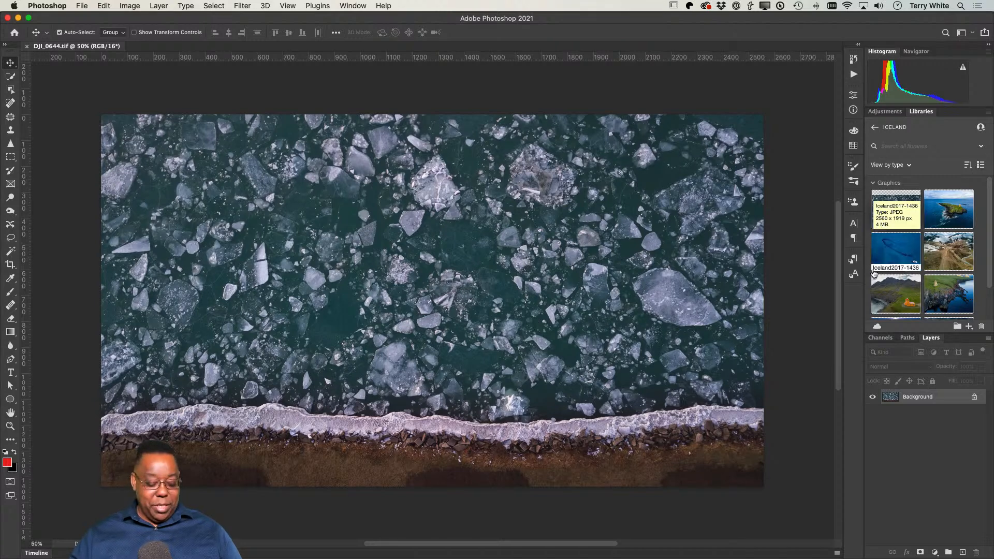
pyautogui.press('super+w')
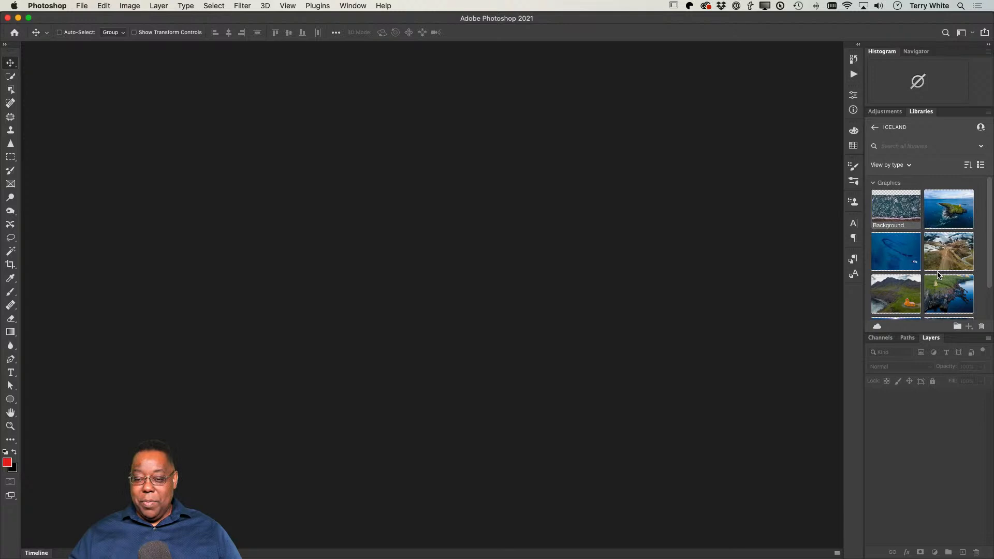
# Open the Iceland2017-1436 graphic from the Iceland library, select the boat with the Object Selection tool and copy it to a new layer
pyautogui.moveTo(900, 257); pyautogui.dragTo(816, 265)
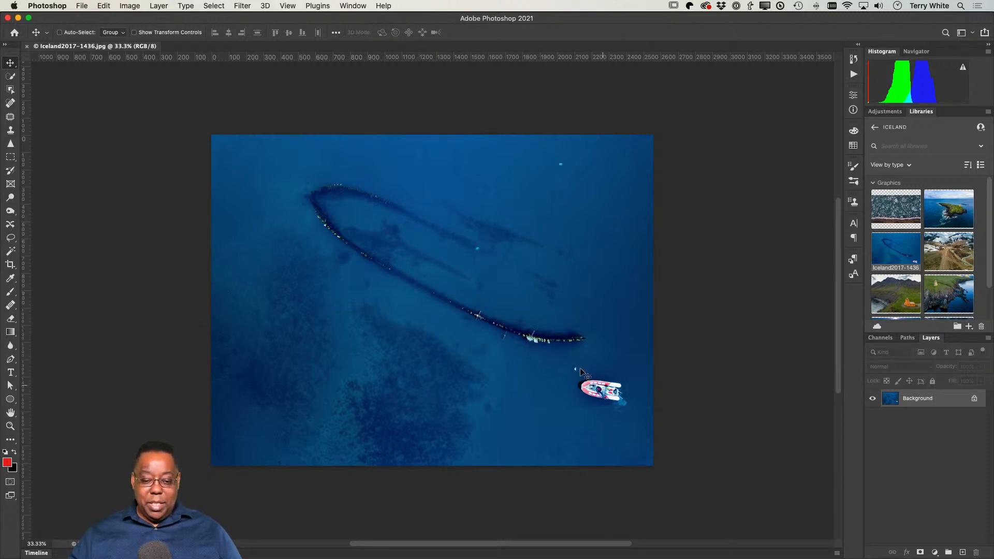
pyautogui.click(11, 171)
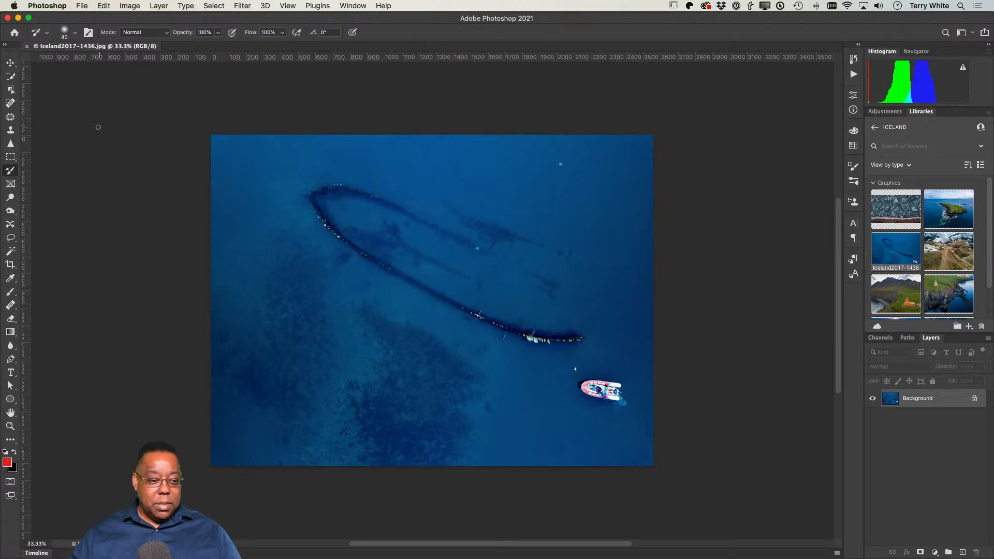
pyautogui.click(11, 92)
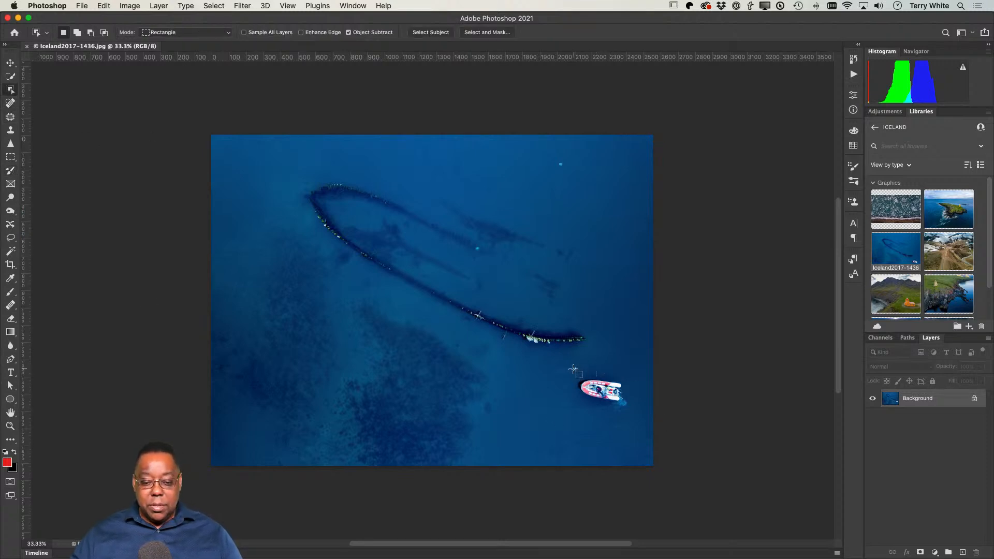
pyautogui.moveTo(570, 368); pyautogui.dragTo(632, 419)
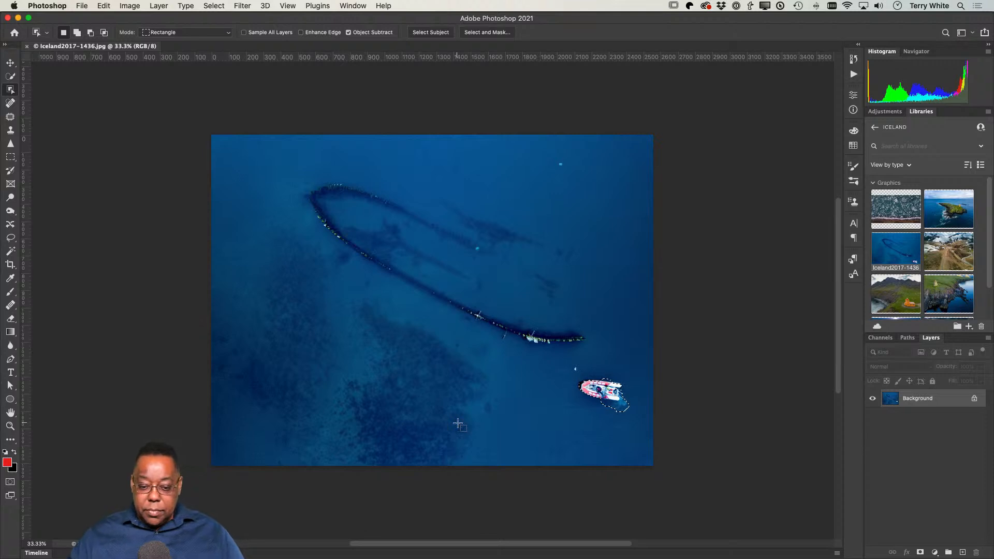
pyautogui.press('super+j')
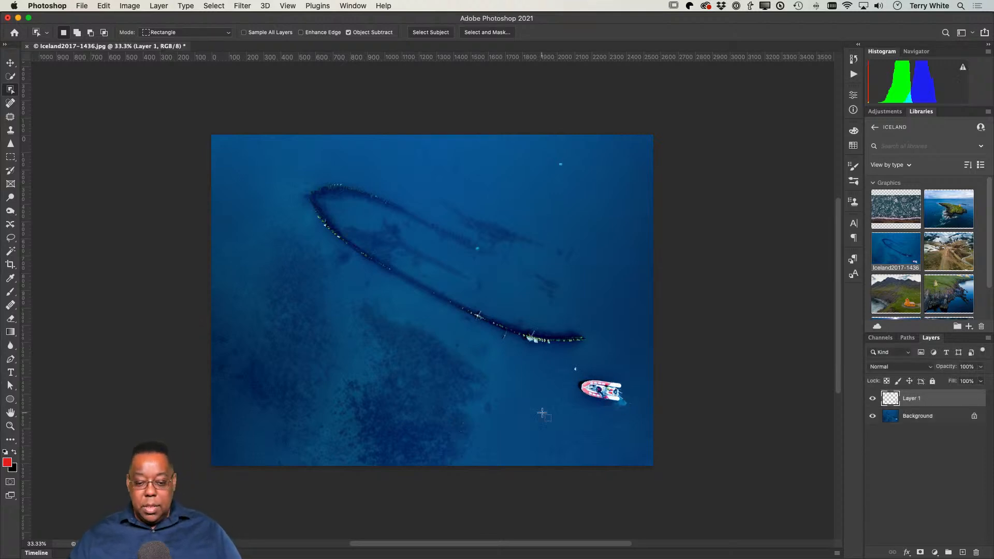
# Move the copied boat up above the original, scale it to about 82% and rotate it about -47 degrees
pyautogui.press('v')
pyautogui.moveTo(606, 392); pyautogui.dragTo(603, 224)
pyautogui.press('super')
pyautogui.press('super+t')
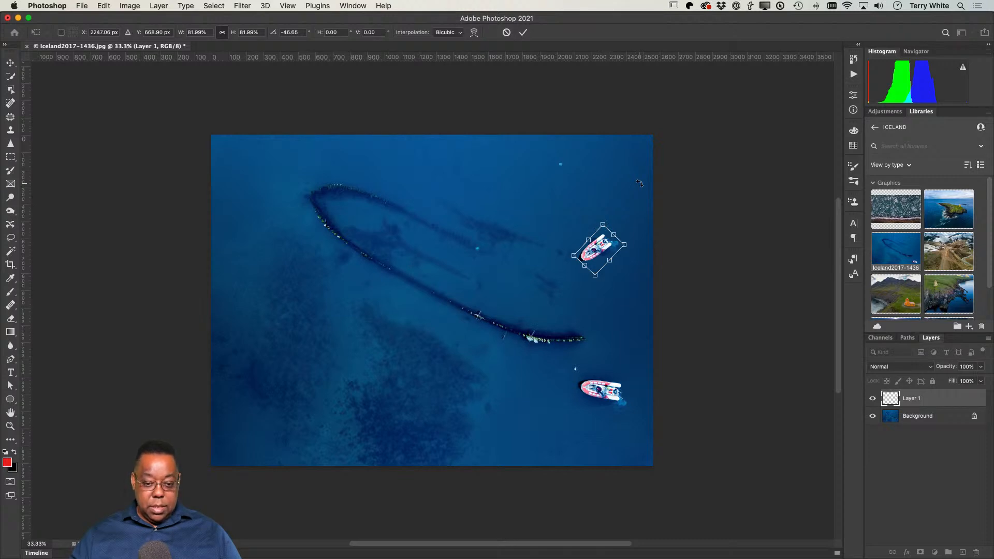
pyautogui.press('Return')
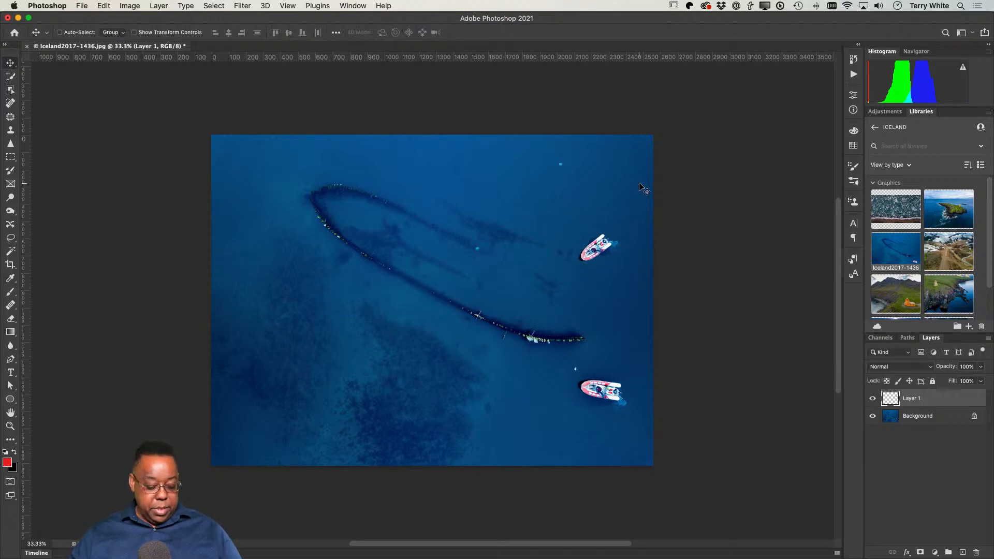
# Merge the boat layer into the background and save the JPEG at quality 12 with the Baseline ("Standard") format
pyautogui.press('super+e')
pyautogui.press('super+s')
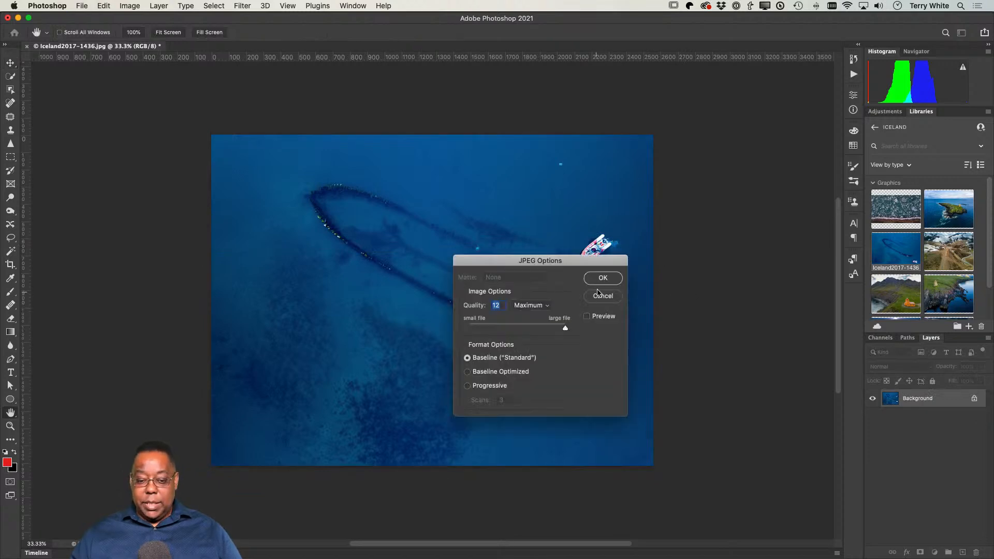
pyautogui.click(603, 278)
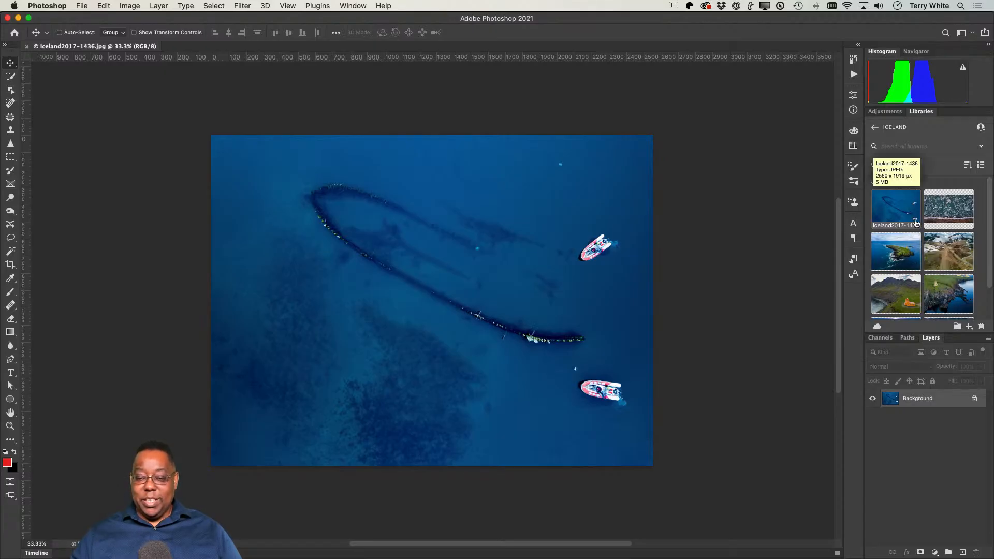
# Close the document, reopen Iceland2017-1436 from the library to check the saved edit, and close it again
pyautogui.press('super+w')
pyautogui.doubleClick(907, 204)
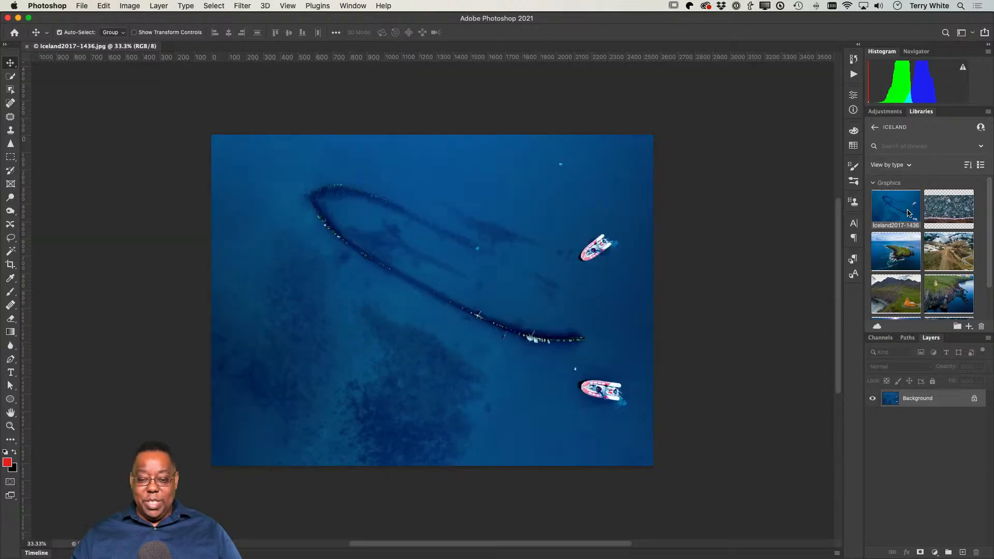
pyautogui.press('super+w')
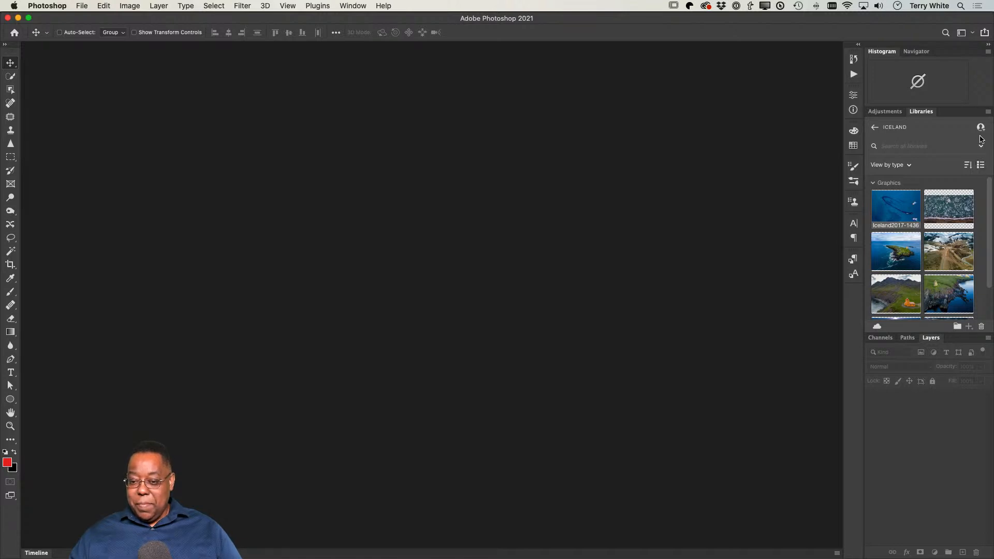
# View the Iceland library on the Creative Cloud website and open its invitation dialog
pyautogui.click(988, 112)
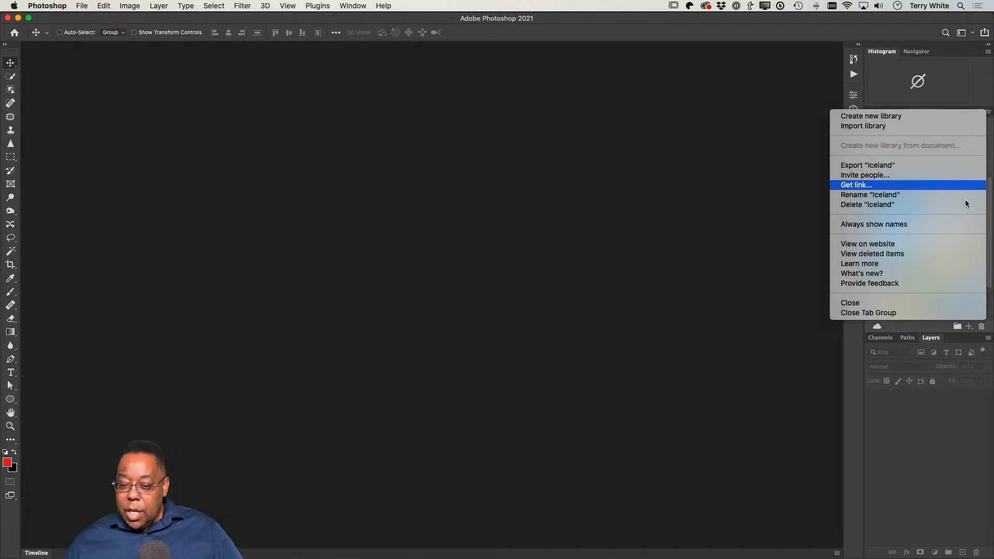
pyautogui.click(953, 244)
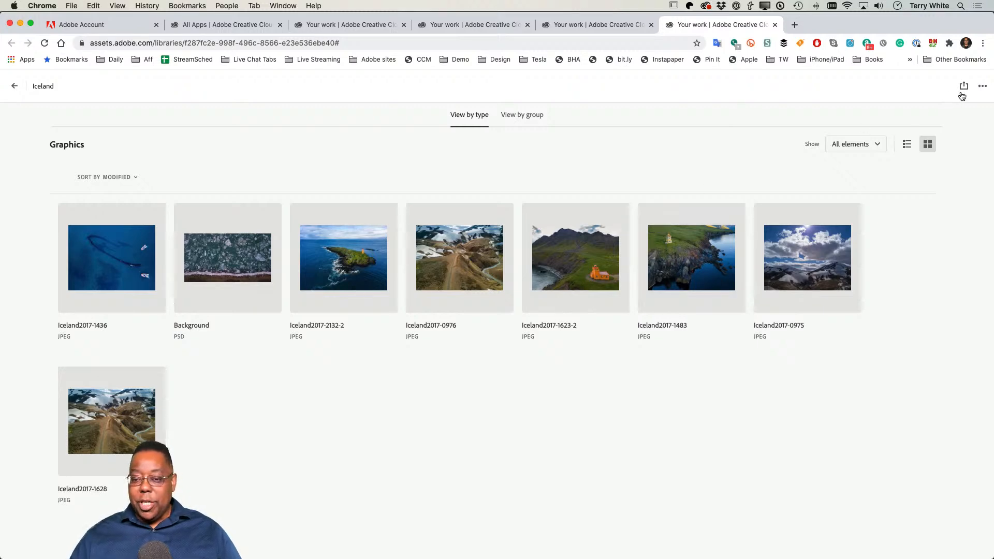
pyautogui.click(965, 86)
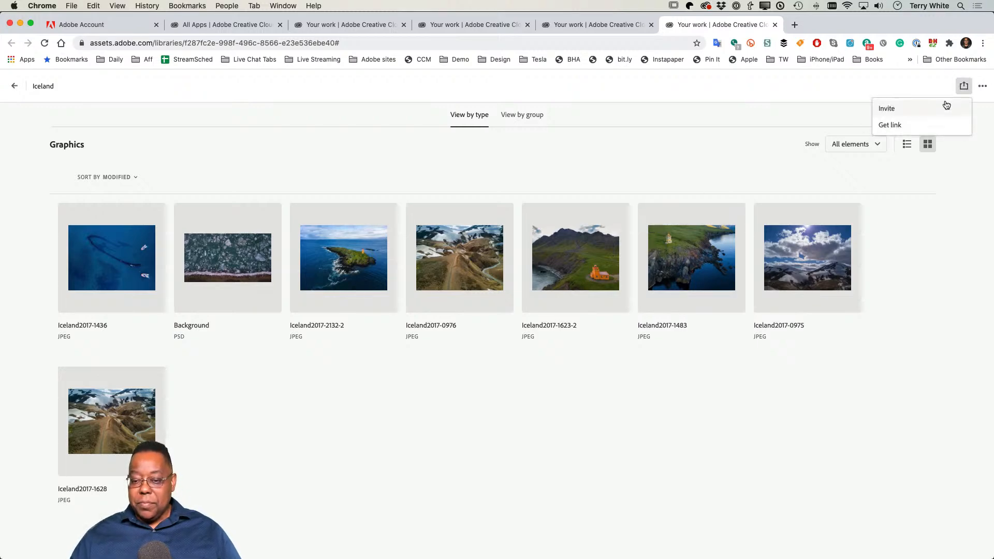
pyautogui.click(899, 110)
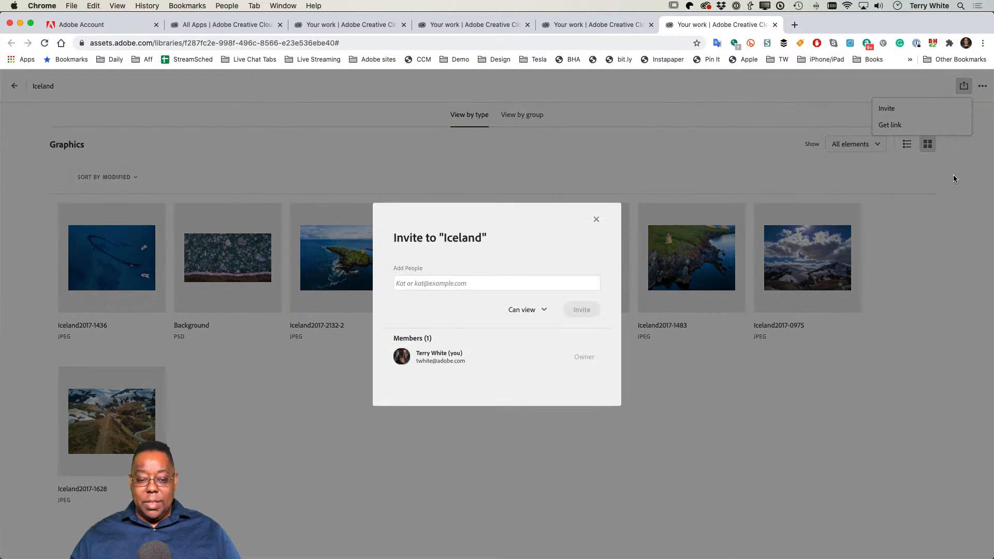
# Set the invitation permission to Can edit, return it to Can view, and close the dialog without inviting anyone
pyautogui.click(517, 311)
pyautogui.click(514, 350)
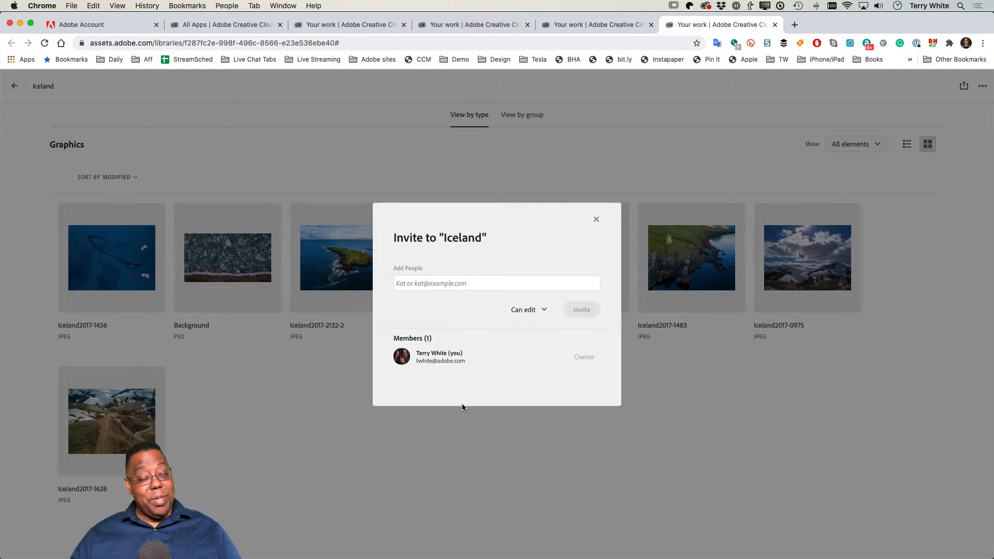
pyautogui.click(523, 309)
pyautogui.click(524, 334)
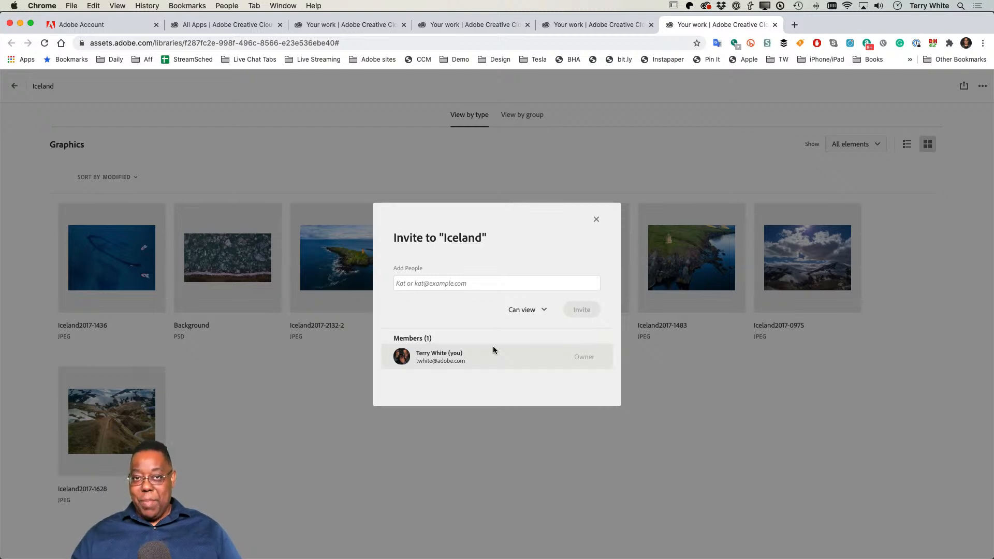
pyautogui.click(595, 221)
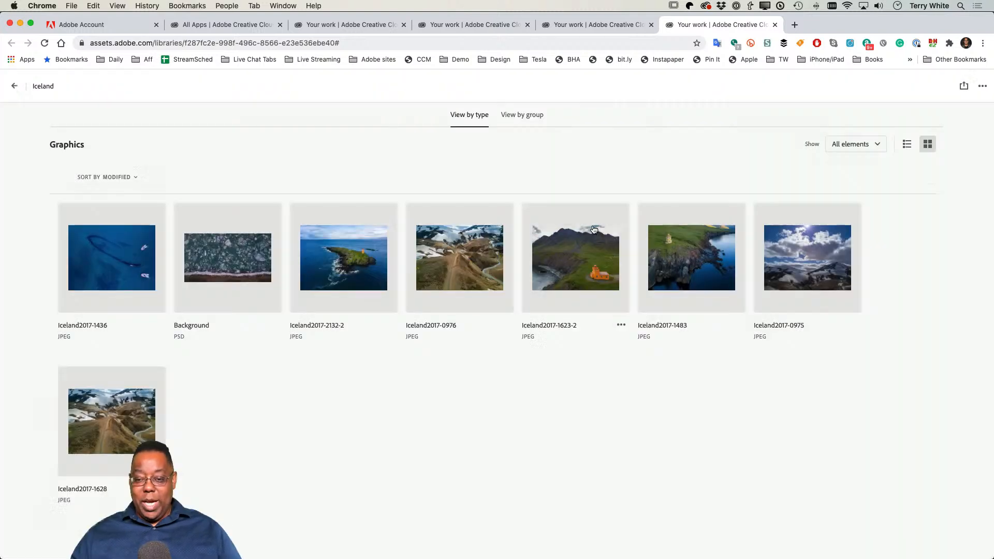
# Get a share link for the Iceland library with its settings shown, and close the link dialog
pyautogui.click(964, 87)
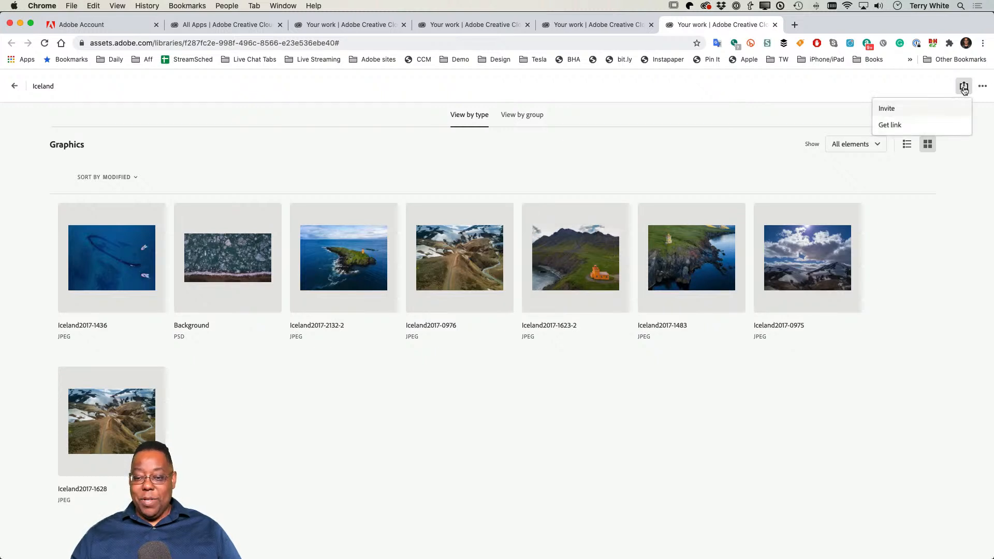
pyautogui.click(909, 126)
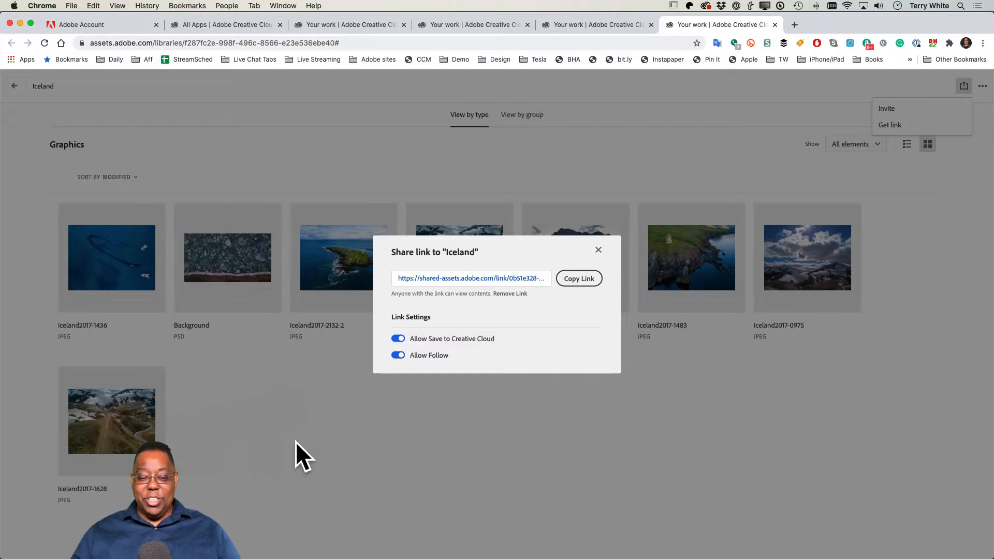
pyautogui.click(600, 250)
pyautogui.click(599, 253)
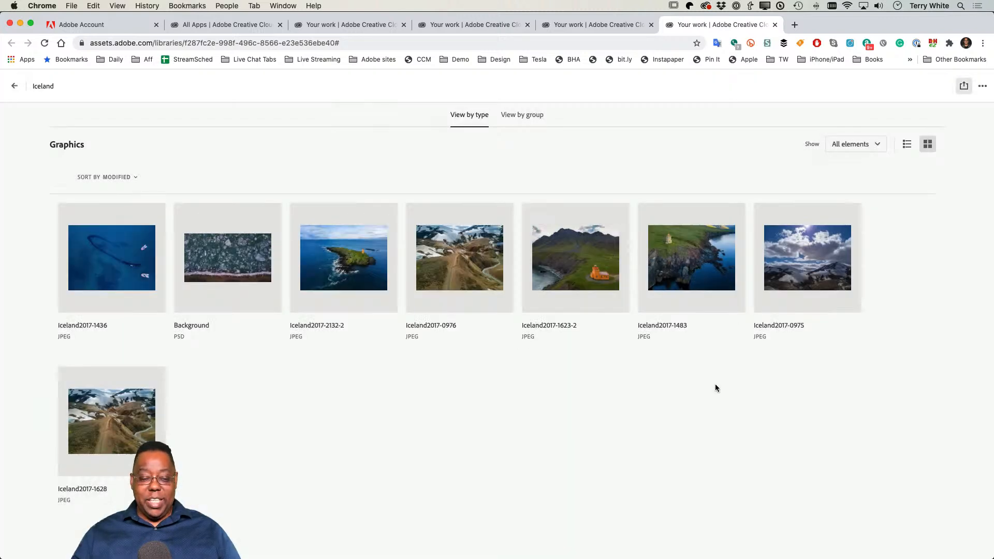
# Switch back to Photoshop and open the orange lighthouse photo Iceland2017-1623-2 from the Iceland library
pyautogui.press('super+Tab')
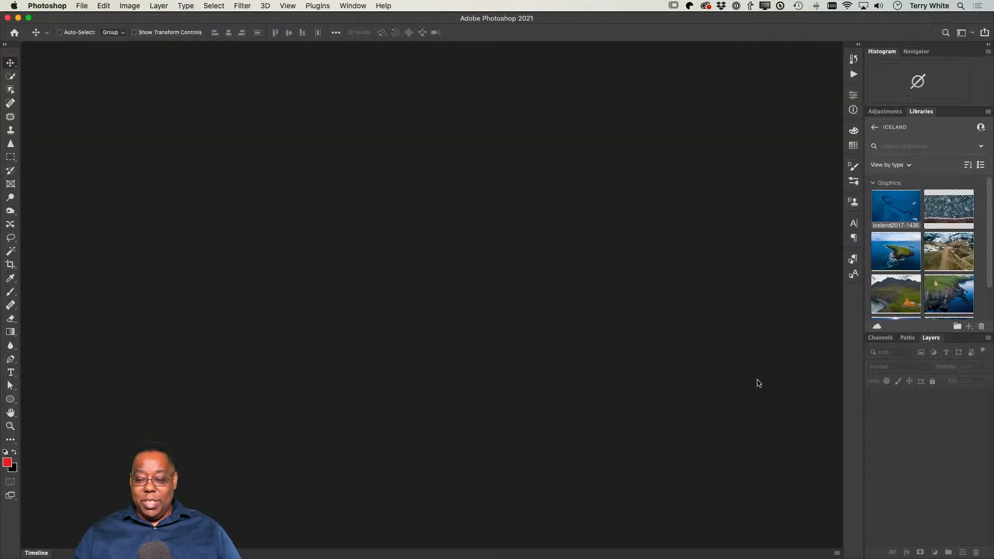
pyautogui.scroll(-2, 925, 278)
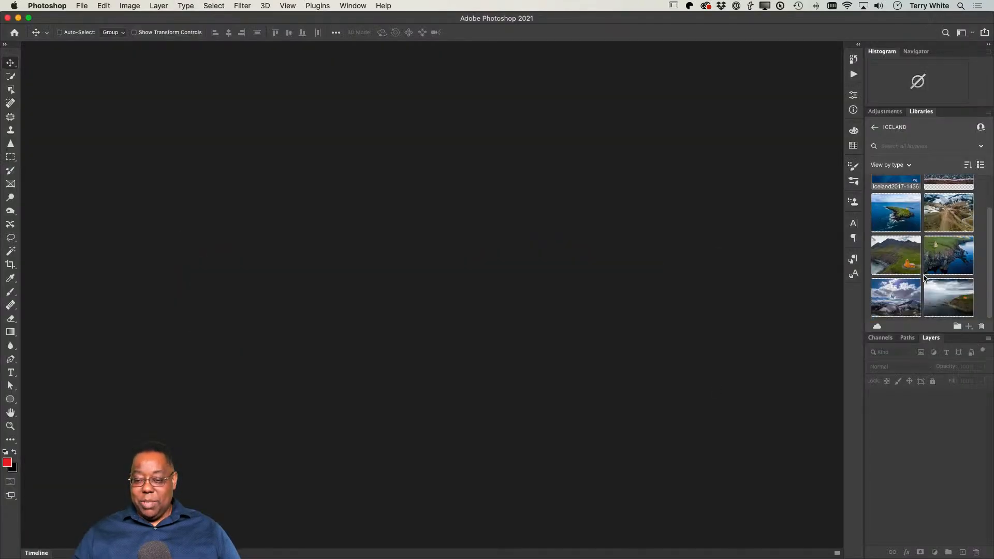
pyautogui.scroll(2, 924, 279)
pyautogui.scroll(-2, 924, 279)
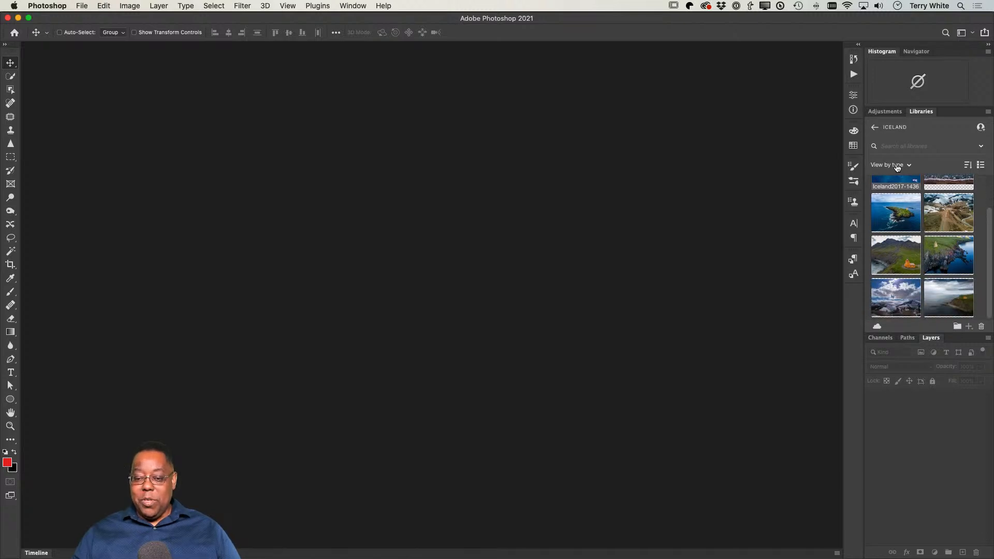
pyautogui.press('super')
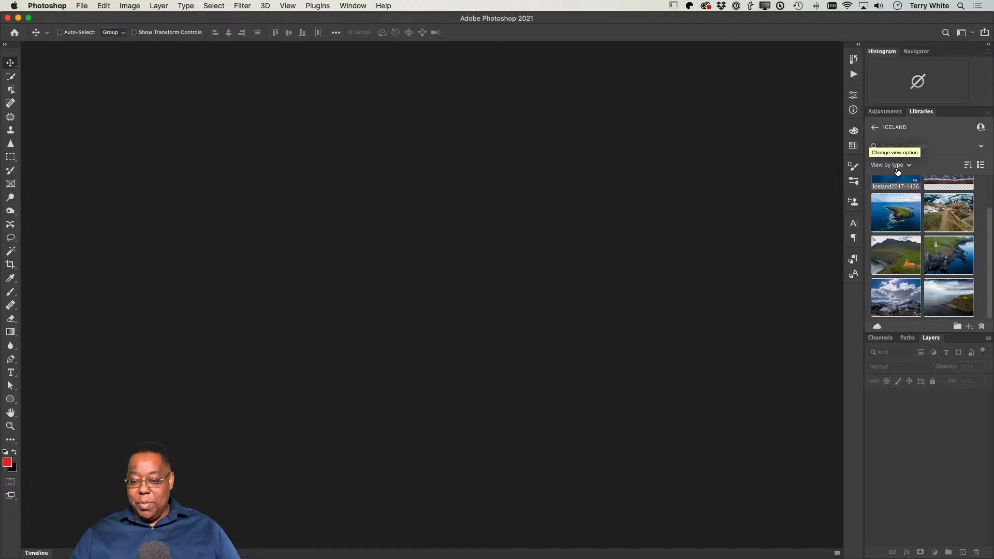
pyautogui.moveTo(896, 255); pyautogui.dragTo(644, 307)
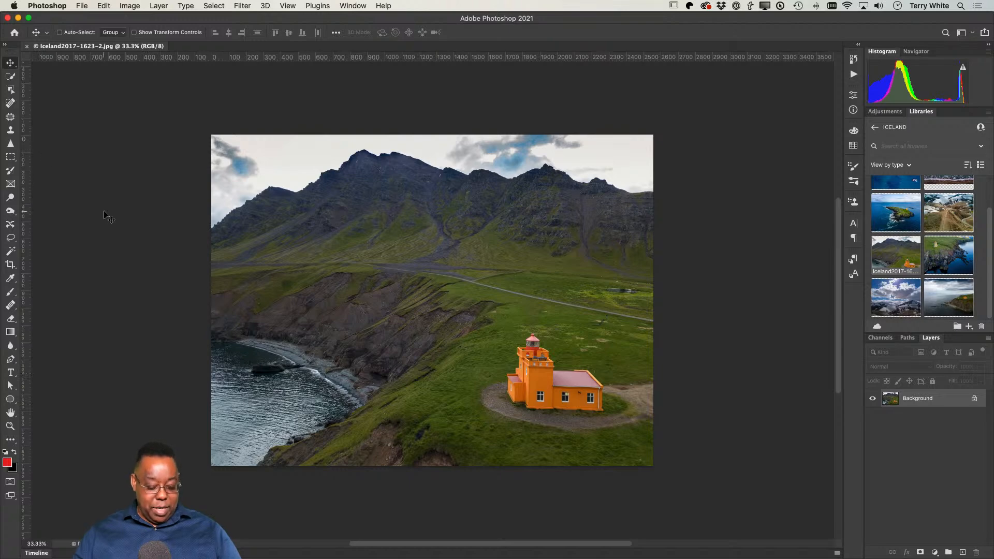
# Sample the lighthouse's orange as the foreground color and add that color to the Iceland library
pyautogui.press('i')
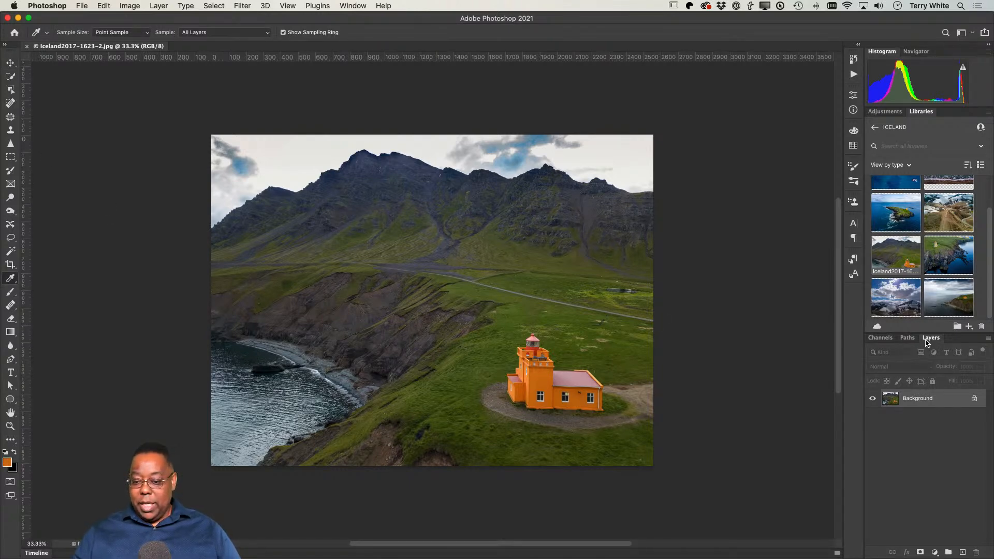
pyautogui.click(969, 327)
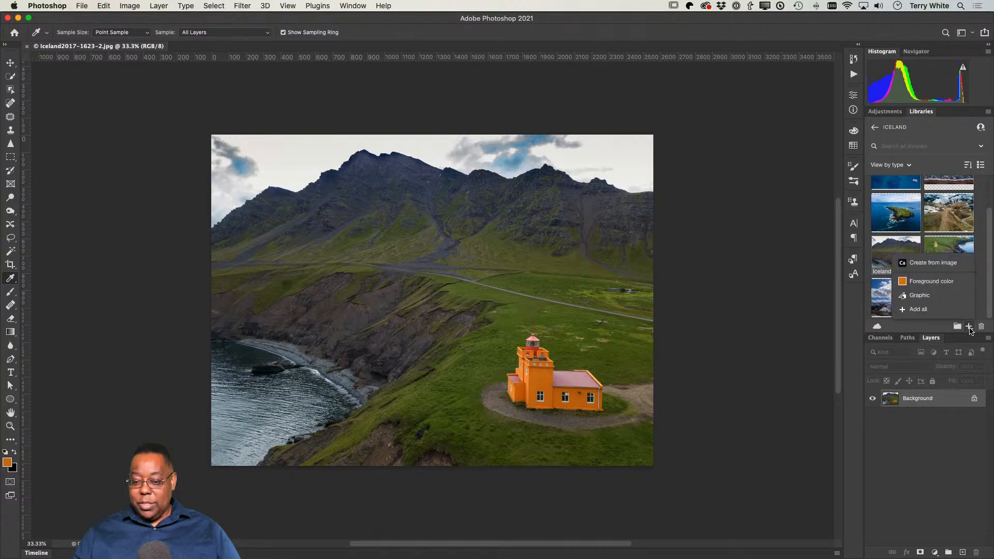
pyautogui.click(950, 283)
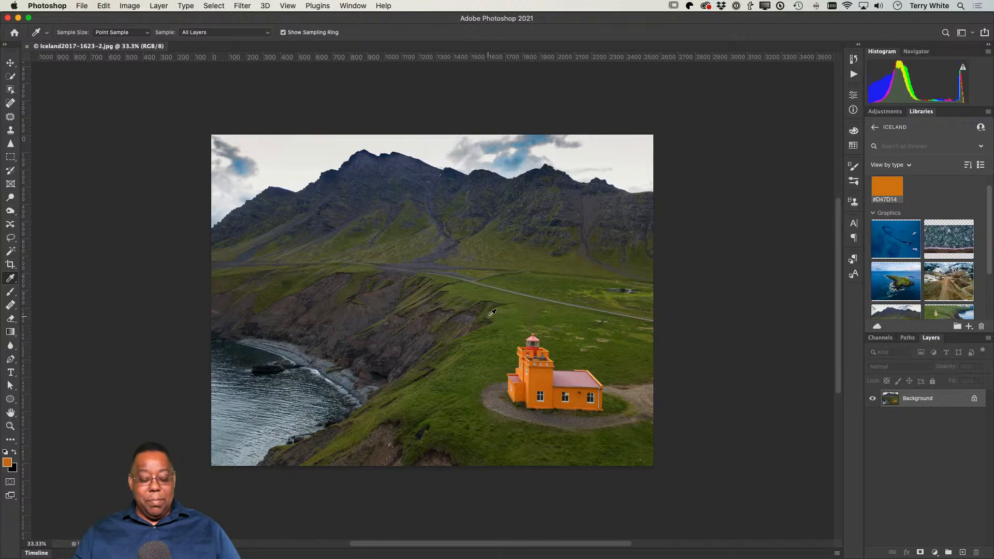
# Add the text "ICELAND" in orange 44 pt Abolition over the mountainside and commit it
pyautogui.press('t')
pyautogui.click(335, 224)
pyautogui.write('IC')
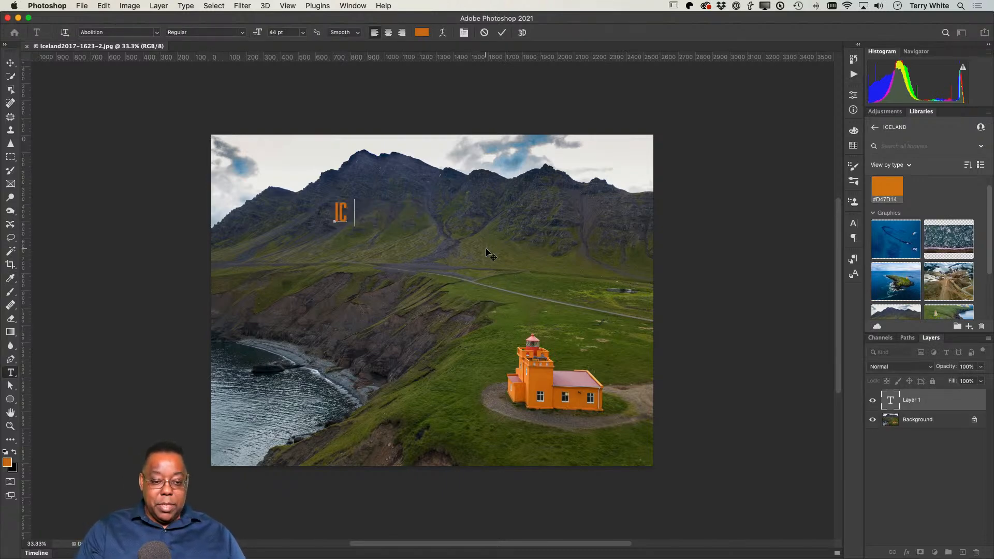
pyautogui.write('ELAND')
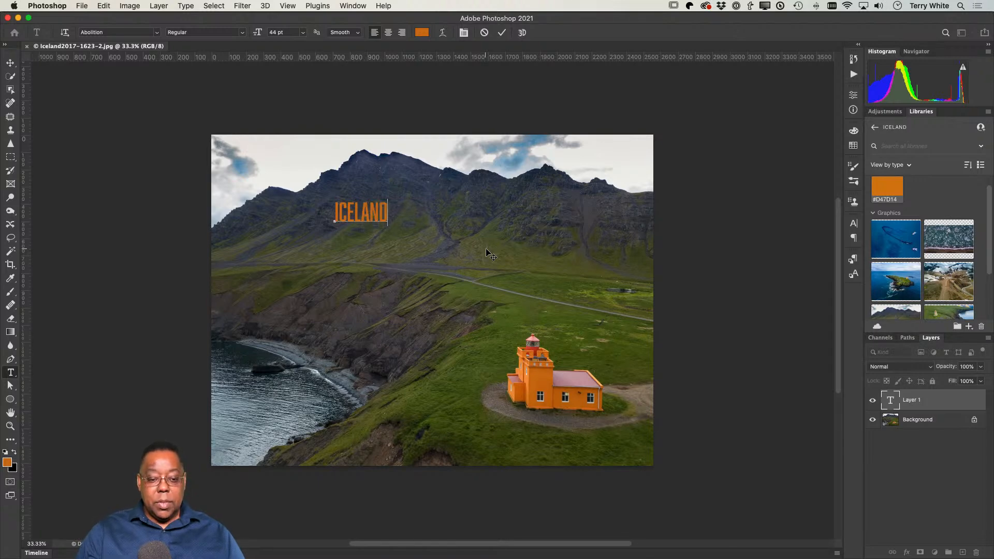
pyautogui.click(501, 32)
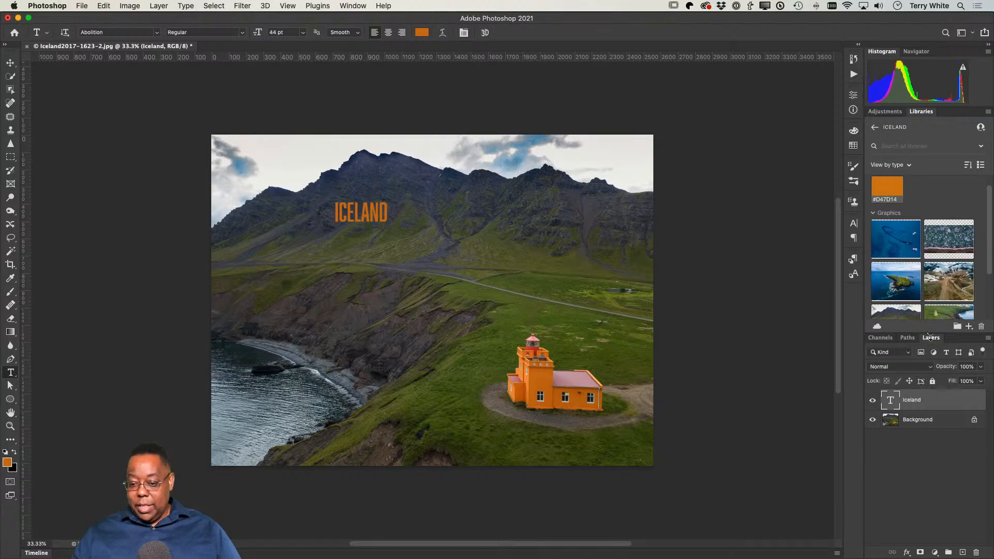
# Add the ICELAND text's character style to the Iceland library
pyautogui.click(968, 327)
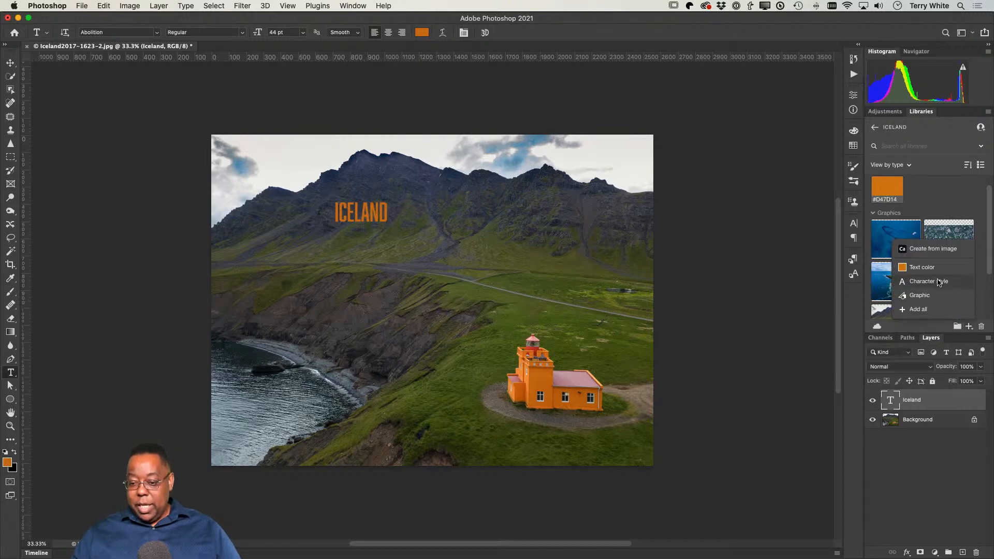
pyautogui.click(939, 282)
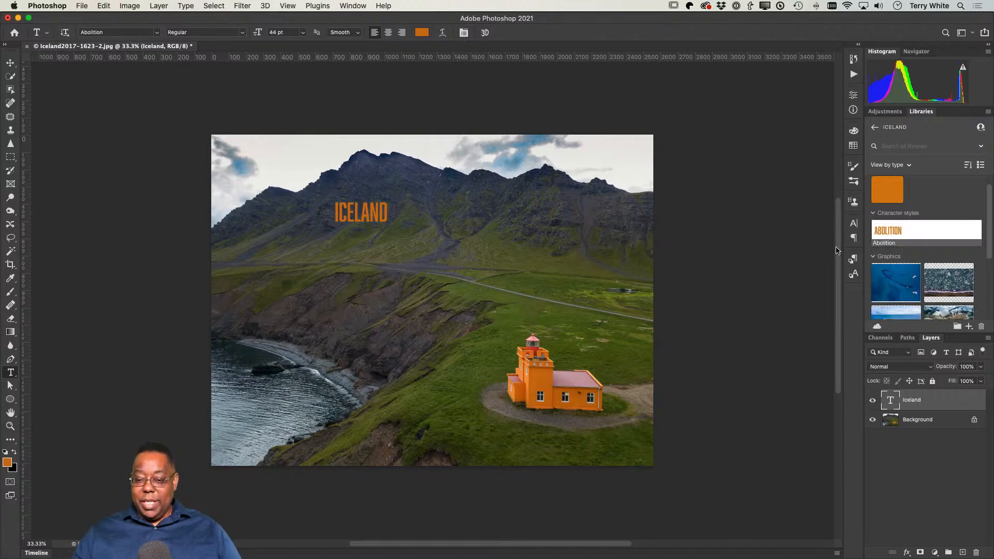
pyautogui.moveTo(927, 233)
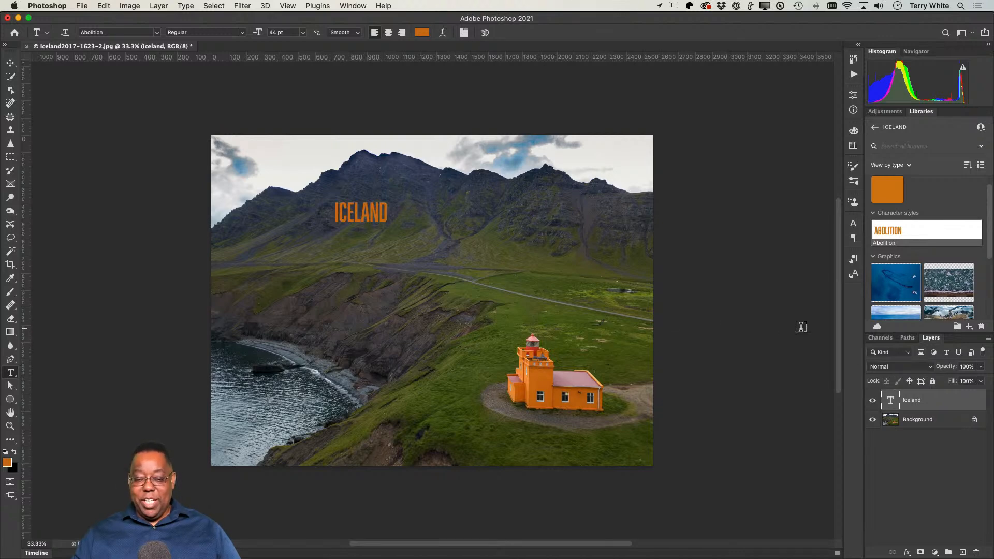
# Close the lighthouse document without saving and switch the Iceland library to viewing by group
pyautogui.press('super+w')
pyautogui.press('super+d')
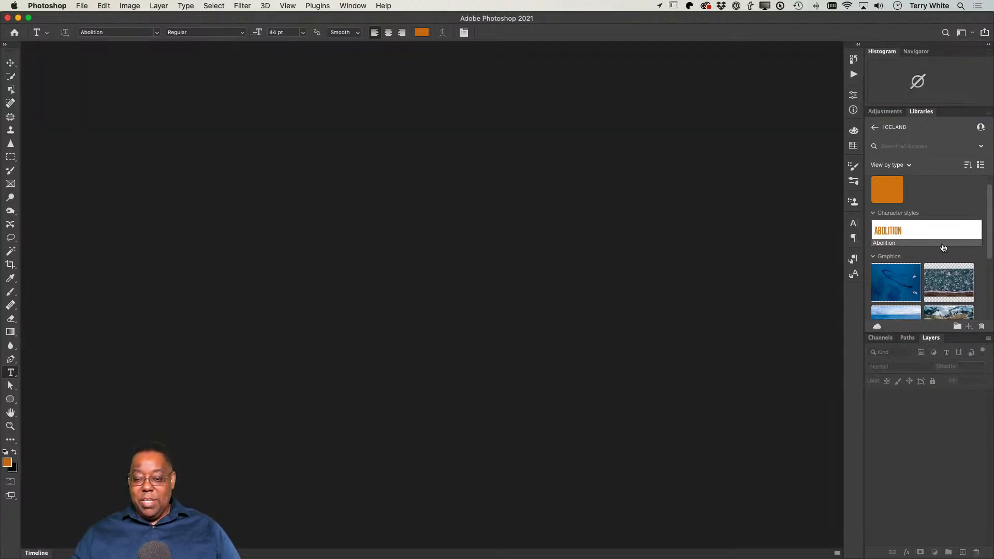
pyautogui.scroll(-5, 940, 247)
pyautogui.scroll(5, 895, 194)
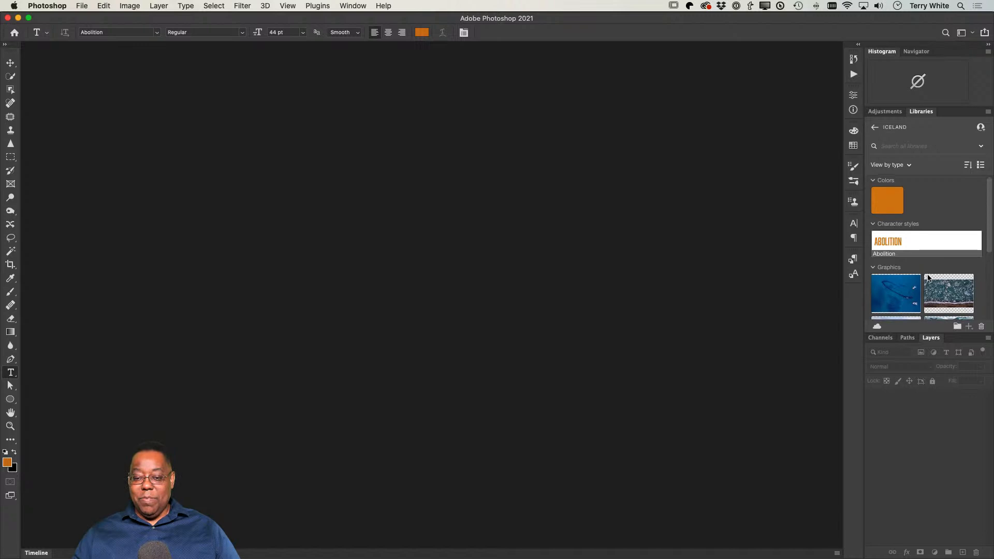
pyautogui.scroll(-2, 917, 207)
pyautogui.click(903, 166)
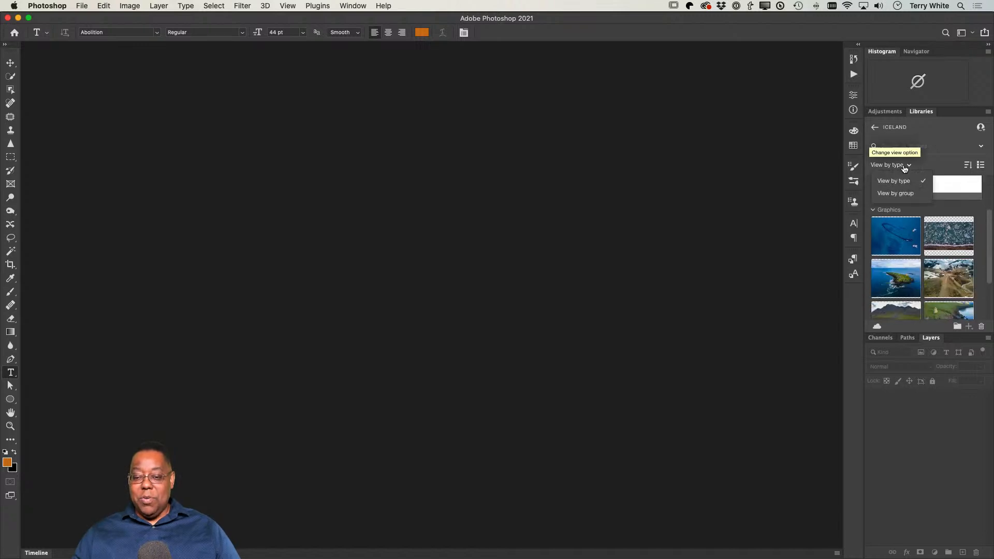
pyautogui.click(904, 195)
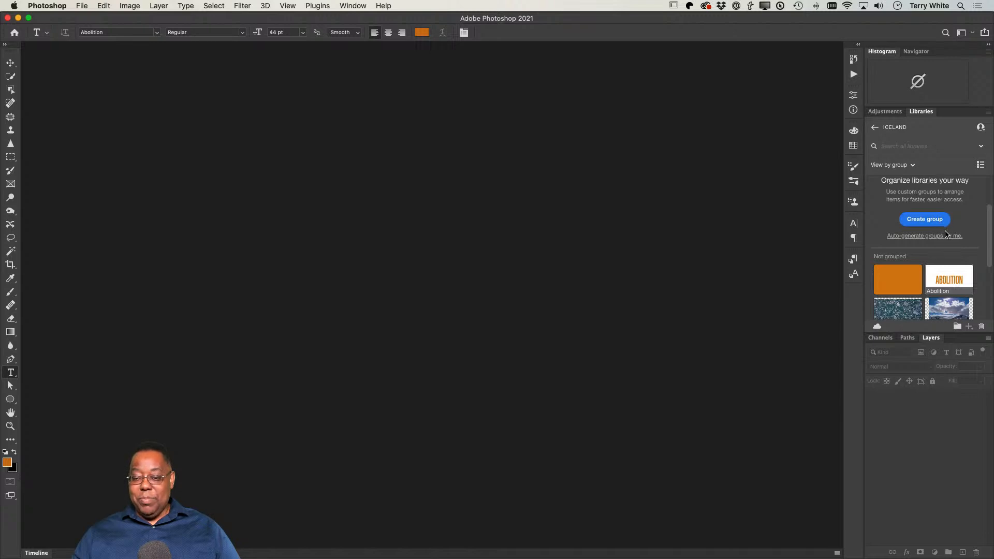
# Create a library group named Lighthouses
pyautogui.click(934, 219)
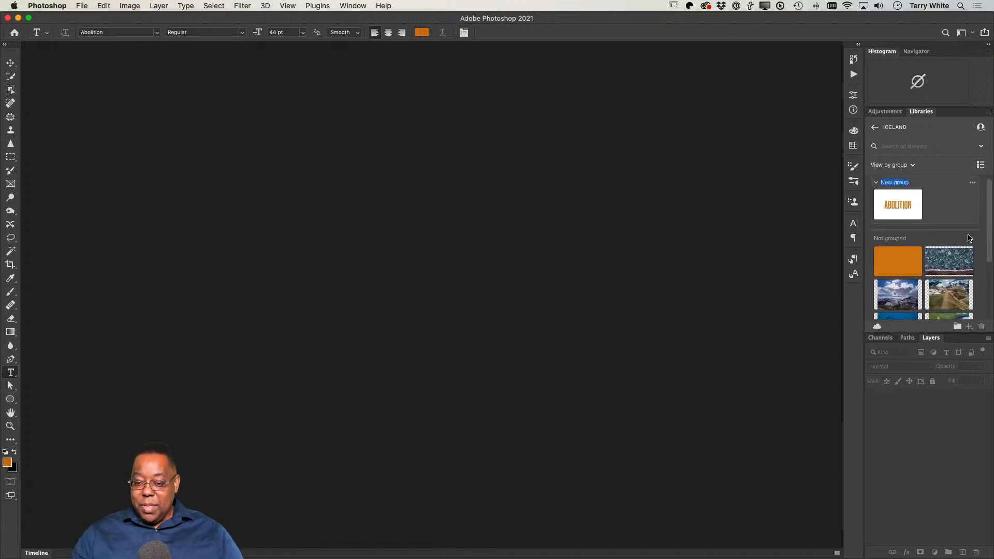
pyautogui.write('Light')
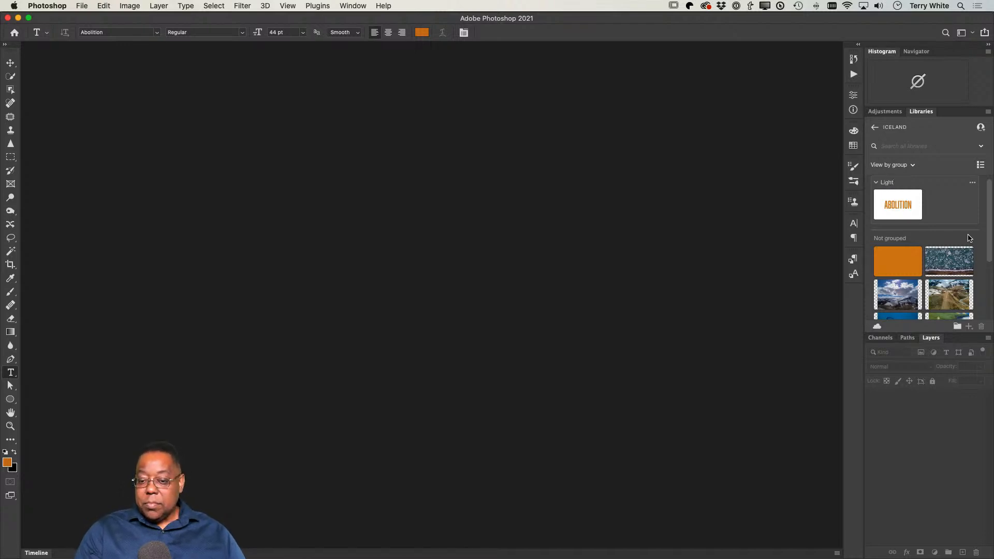
pyautogui.write('houses')
pyautogui.press('Return')
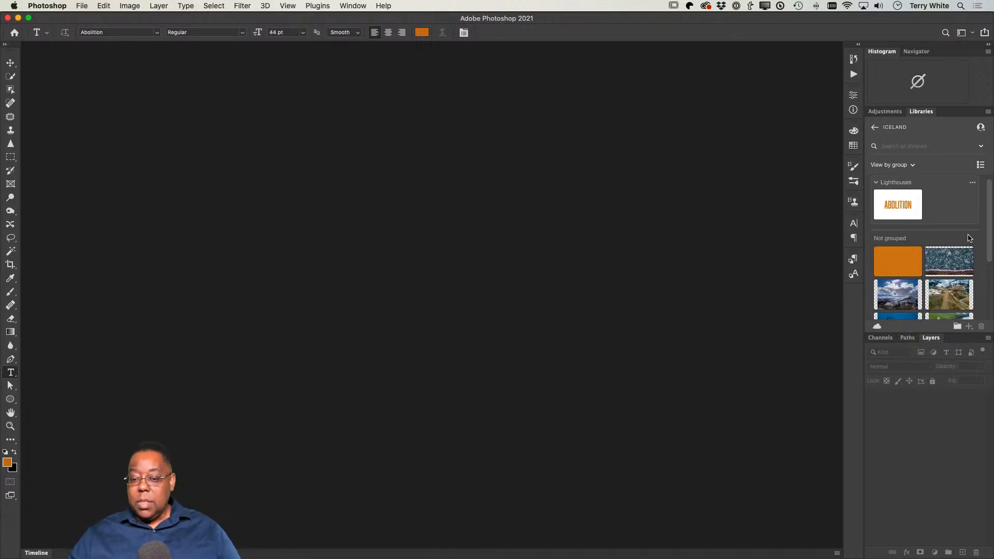
# Move the four lighthouse photos, including the orange lighthouse and the green island, from the ungrouped elements into the Lighthouses group
pyautogui.scroll(-3, 940, 290)
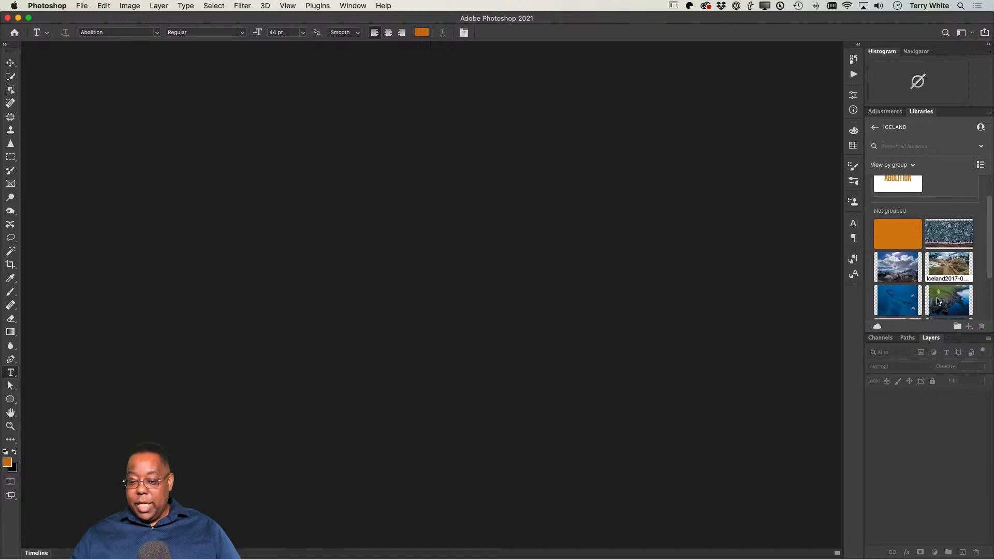
pyautogui.scroll(2, 938, 300)
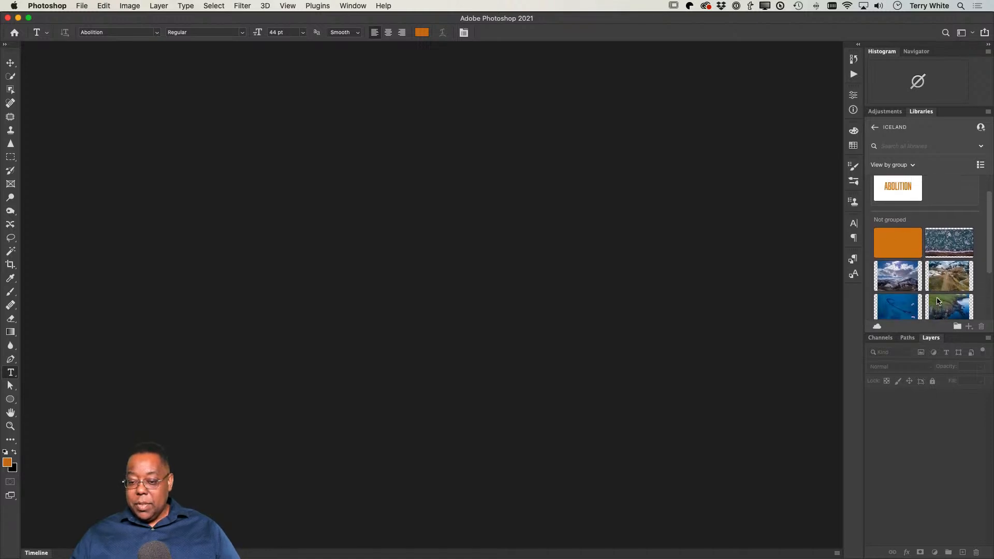
pyautogui.moveTo(939, 303); pyautogui.dragTo(906, 246)
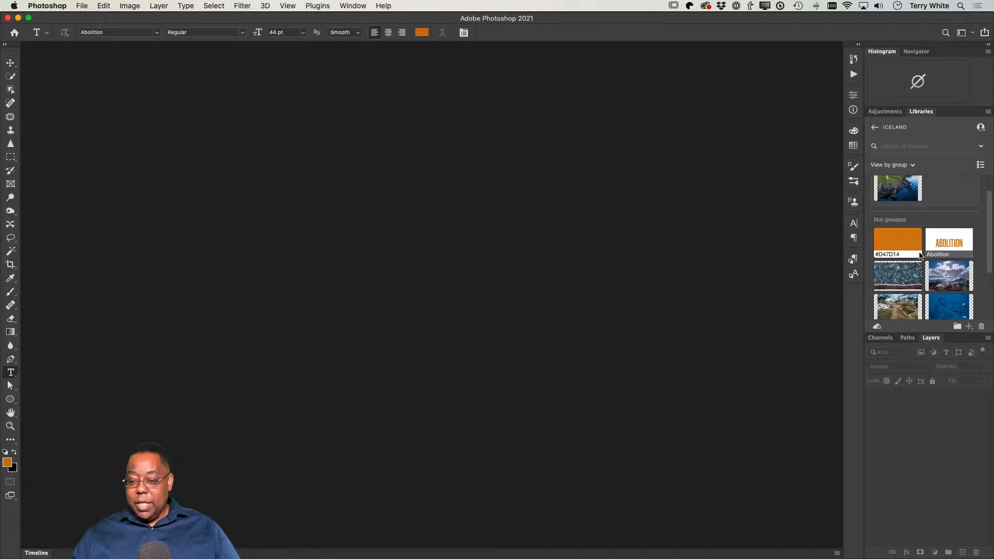
pyautogui.scroll(-3, 954, 265)
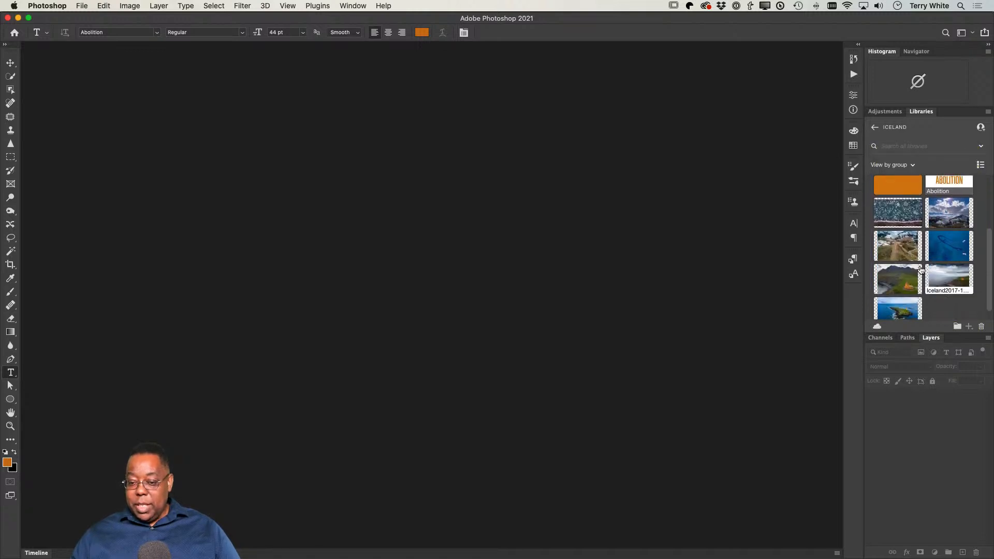
pyautogui.moveTo(911, 278); pyautogui.dragTo(904, 199)
pyautogui.scroll(-3, 933, 293)
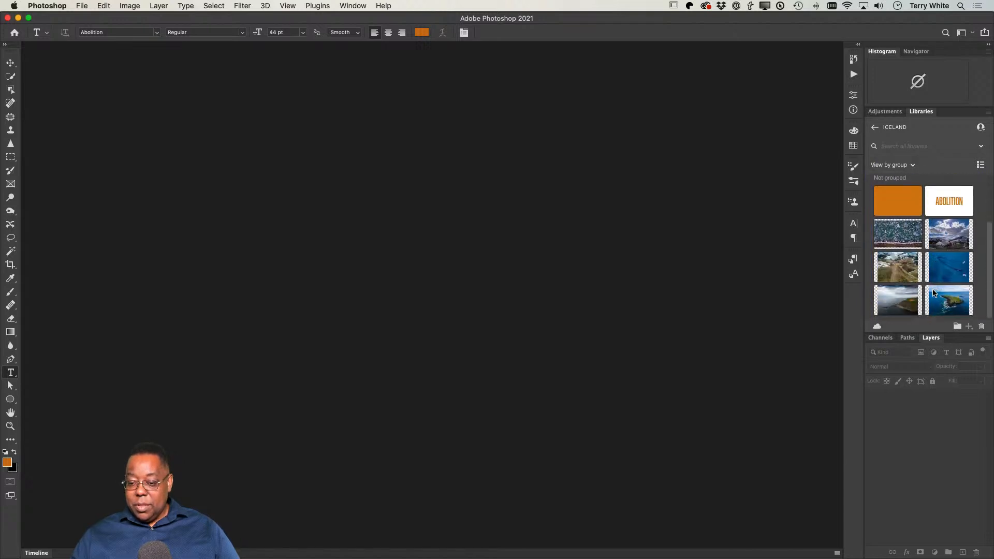
pyautogui.moveTo(907, 307); pyautogui.dragTo(930, 189)
pyautogui.scroll(-1, 939, 276)
pyautogui.scroll(-3, 938, 275)
pyautogui.moveTo(901, 267); pyautogui.dragTo(927, 189)
pyautogui.scroll(-1, 968, 250)
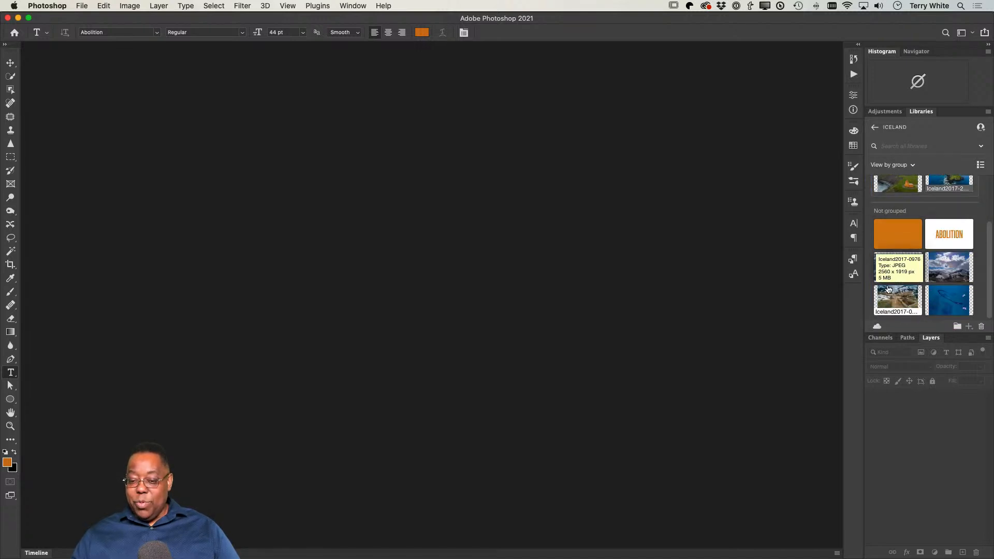
pyautogui.scroll(3, 953, 249)
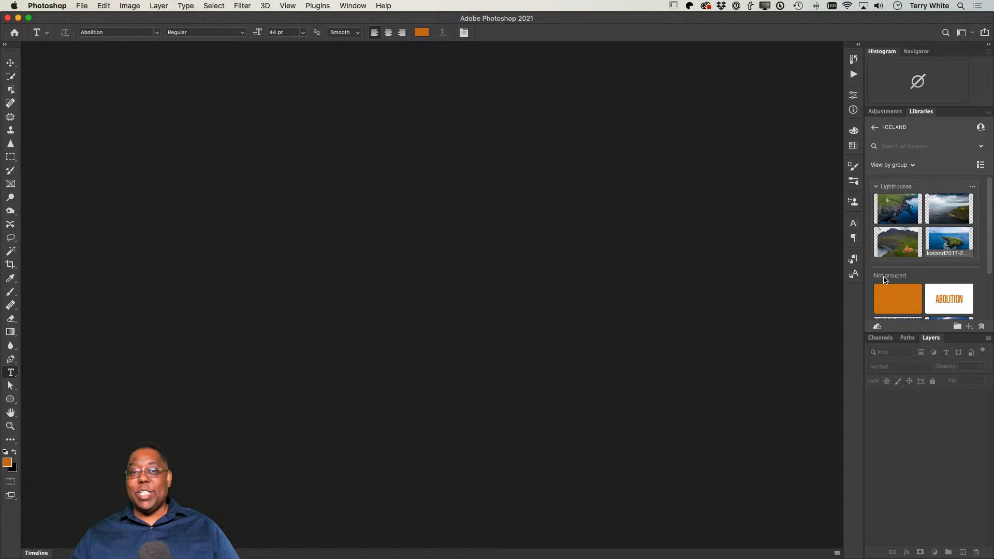
# Add another group named landscapes to the Iceland library
pyautogui.click(957, 327)
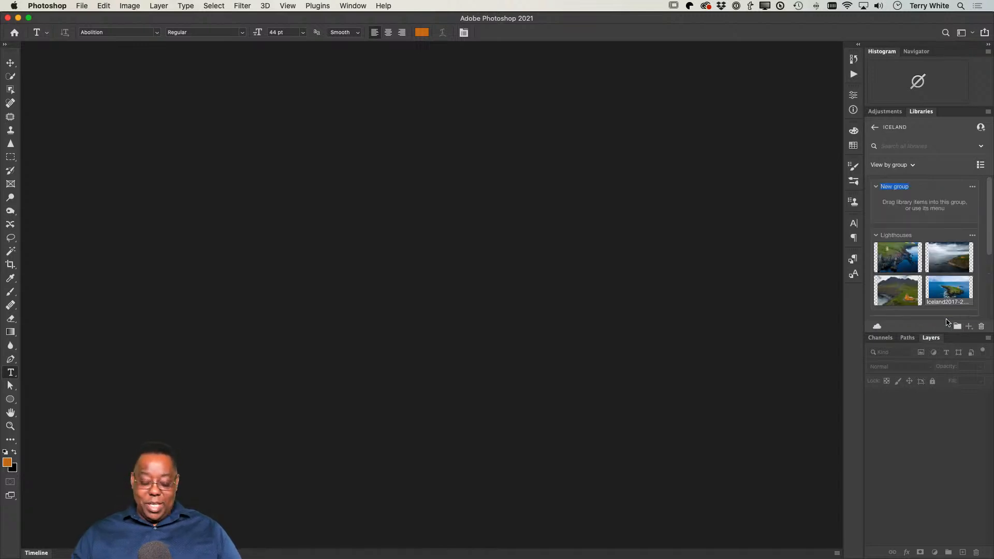
pyautogui.write('landscapes')
pyautogui.press('Return')
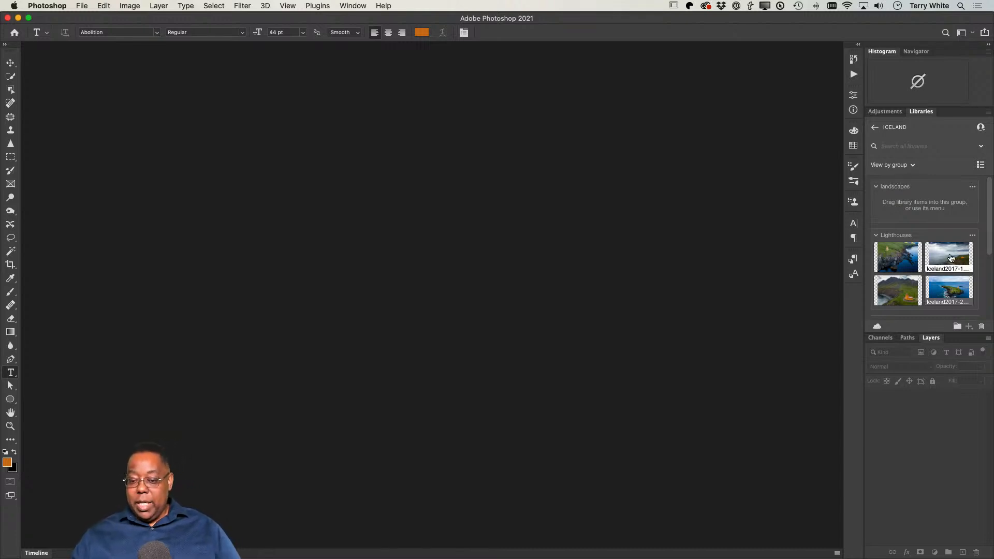
# Collapse the Lighthouses group and move the ungrouped teal-toned photo into the landscapes group
pyautogui.scroll(-5, 951, 291)
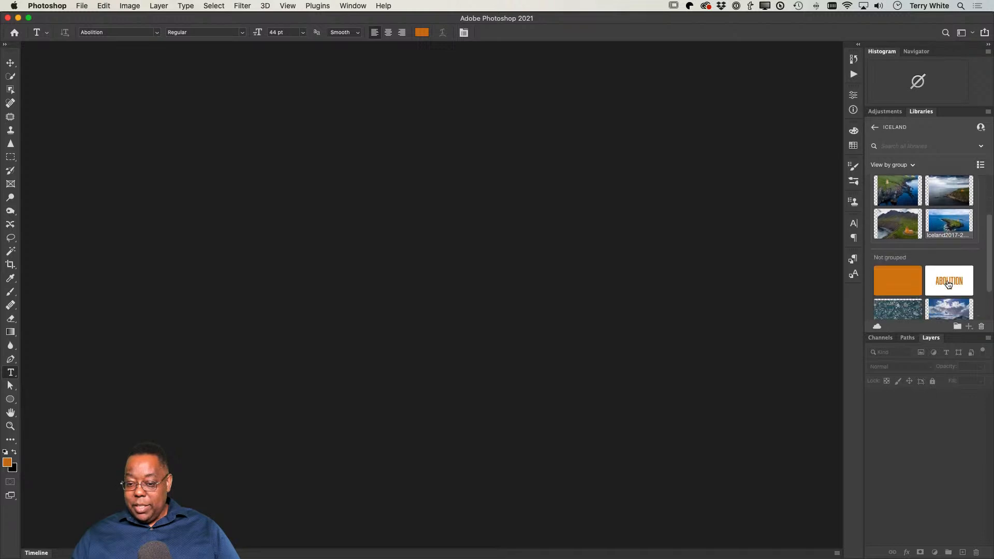
pyautogui.scroll(5, 911, 249)
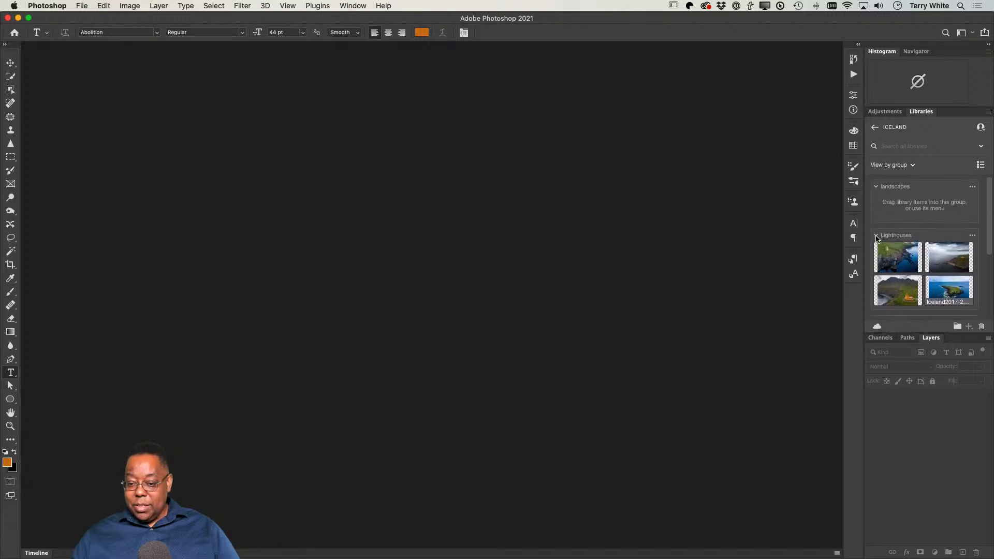
pyautogui.click(877, 236)
pyautogui.scroll(-2, 904, 272)
pyautogui.moveTo(901, 273); pyautogui.dragTo(917, 194)
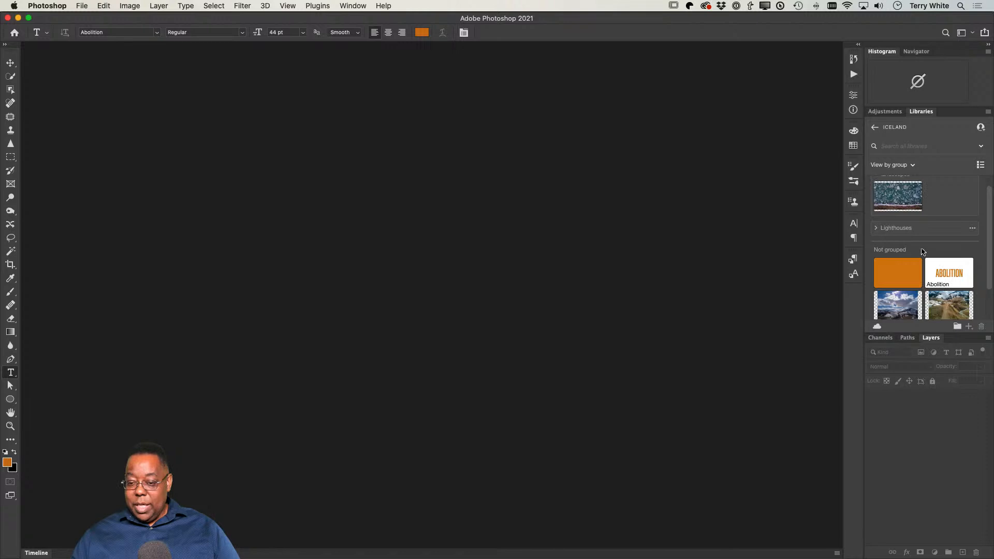
# Collapse the landscapes group and create a new library group named Mountains
pyautogui.click(877, 187)
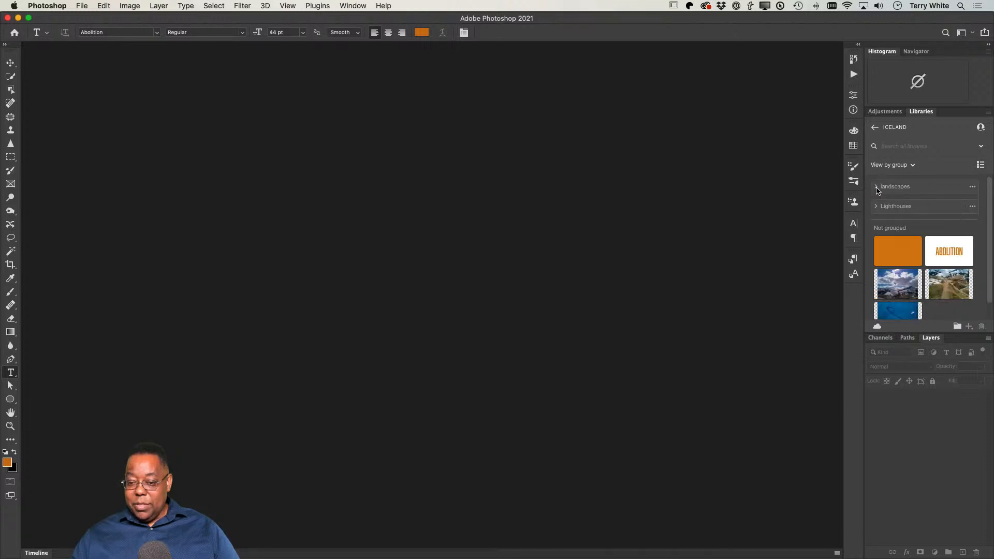
pyautogui.click(957, 327)
pyautogui.write('Mountains')
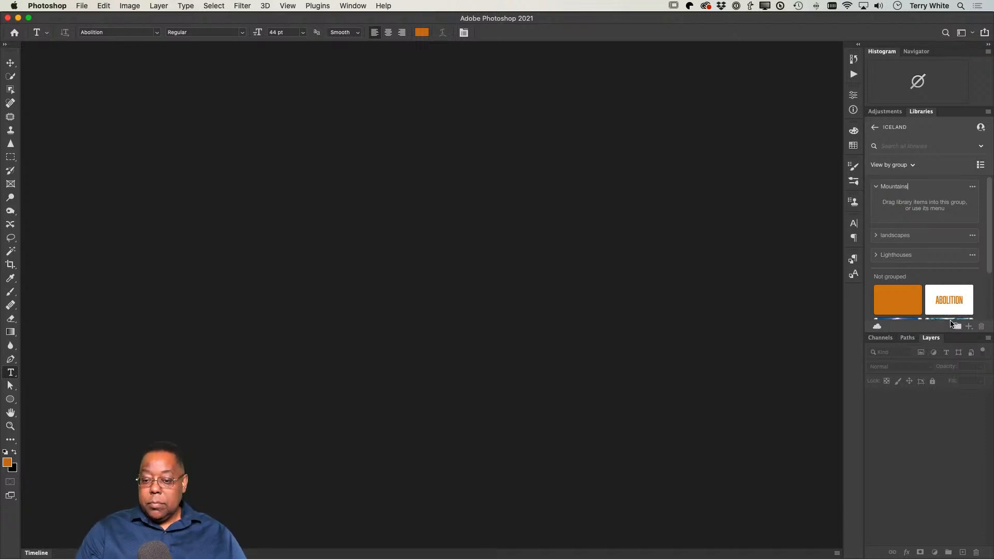
pyautogui.press('Return')
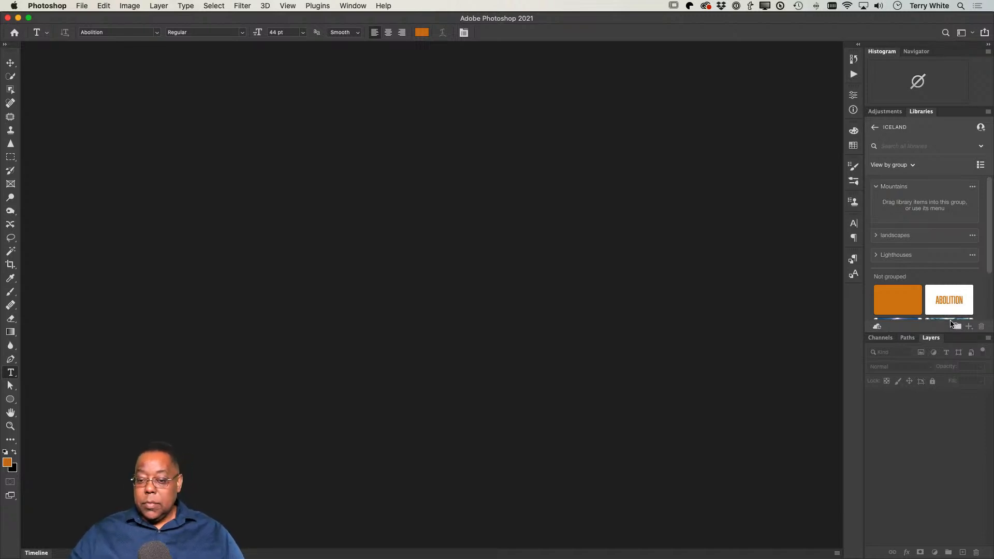
# Move the cloudy-sky photo and Iceland2017-0976 together into the Mountains group, then collapse that group
pyautogui.scroll(-3, 921, 275)
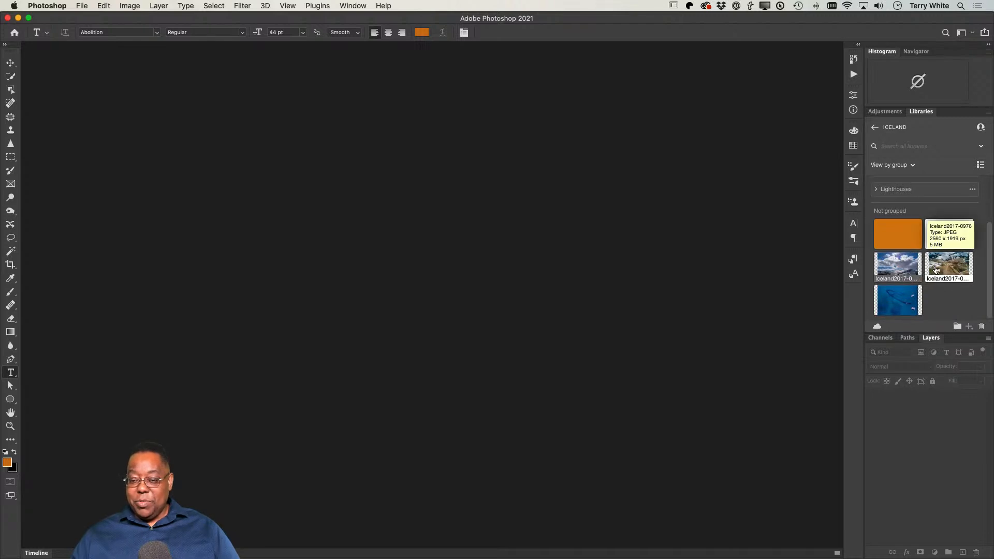
pyautogui.scroll(1, 934, 238)
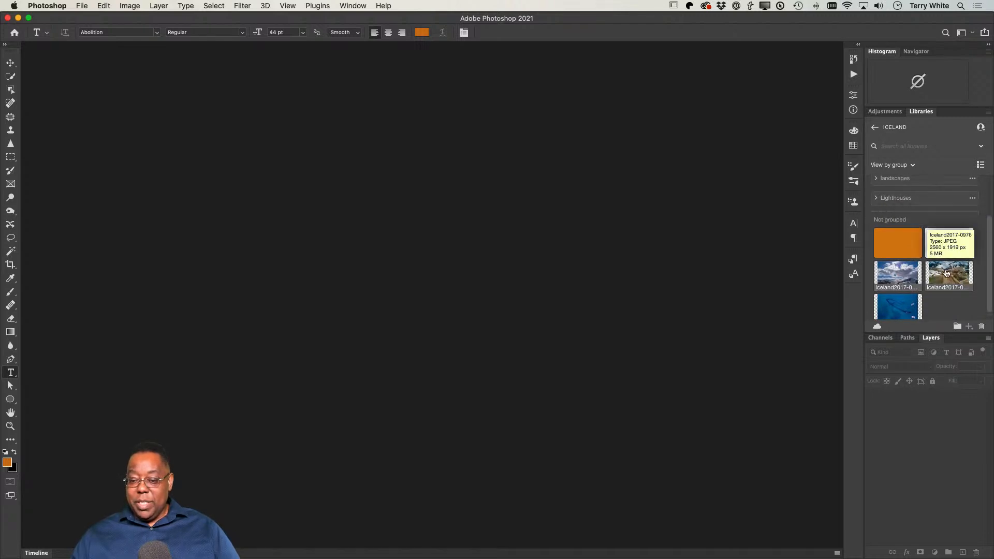
pyautogui.moveTo(942, 282); pyautogui.dragTo(924, 211)
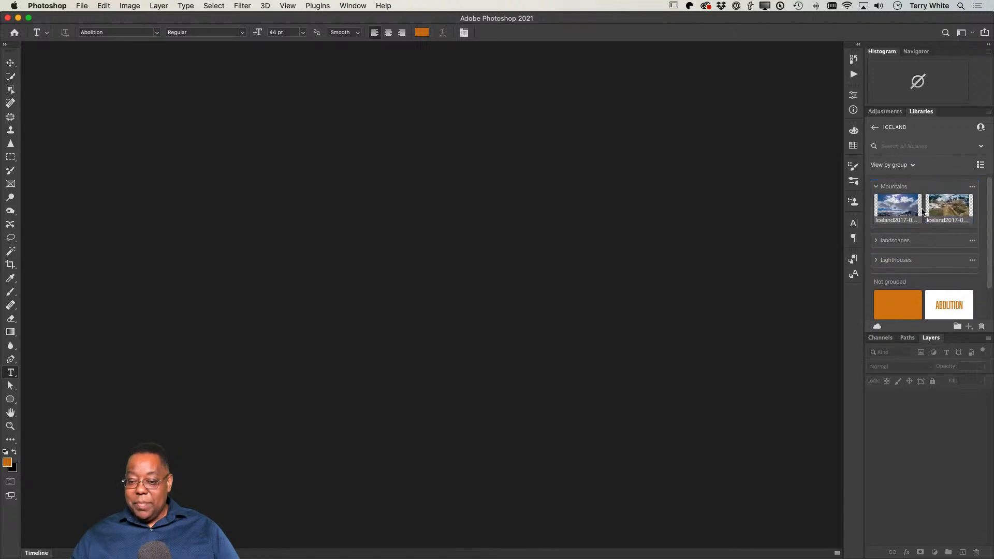
pyautogui.click(876, 188)
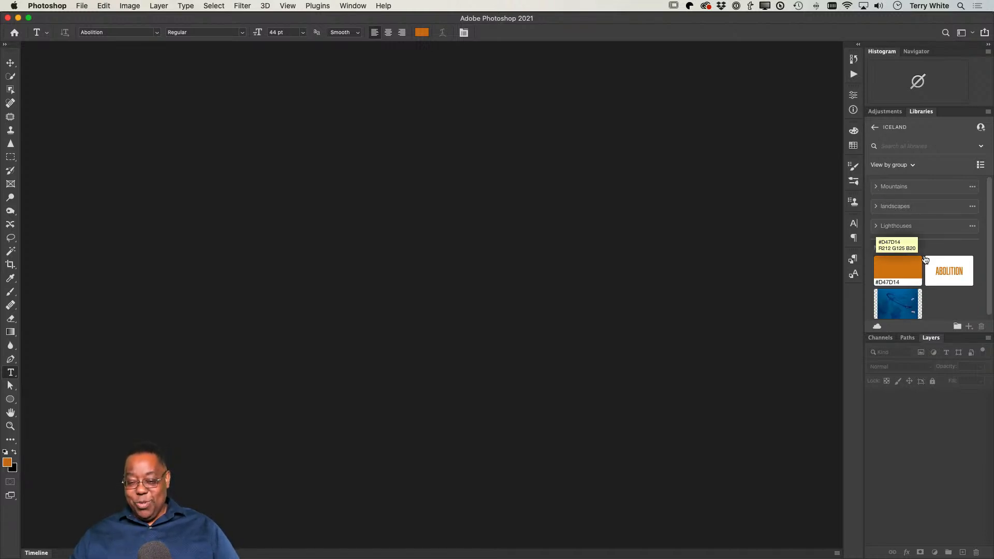
# Expand and collapse the Mountains, landscapes and Lighthouses groups in turn to review their contents
pyautogui.click(877, 188)
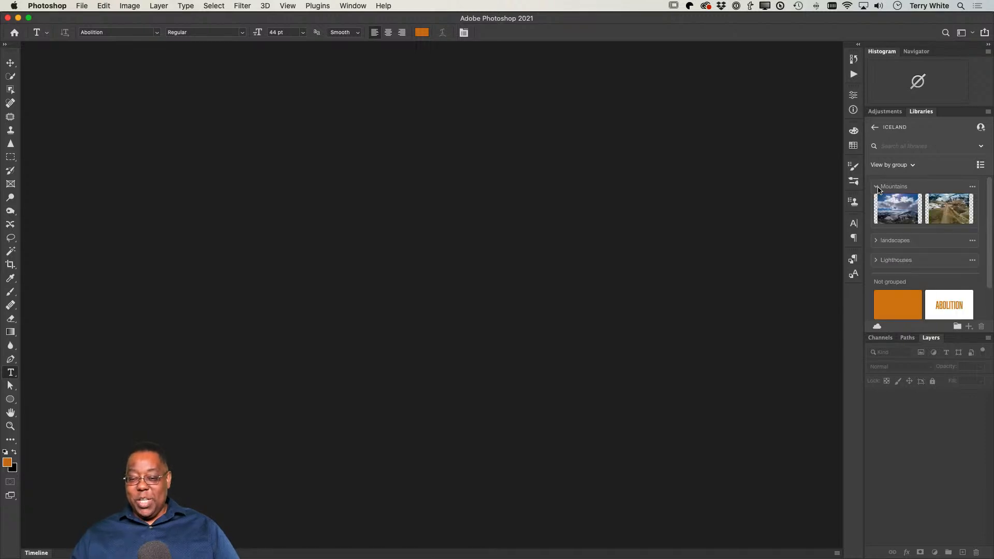
pyautogui.click(878, 188)
pyautogui.click(877, 207)
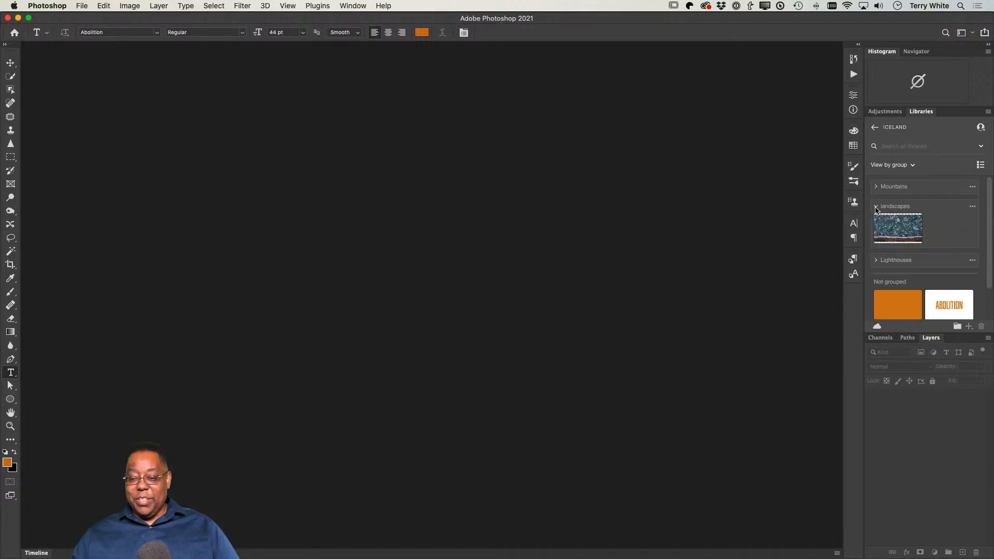
pyautogui.click(876, 207)
pyautogui.click(877, 228)
pyautogui.click(877, 228)
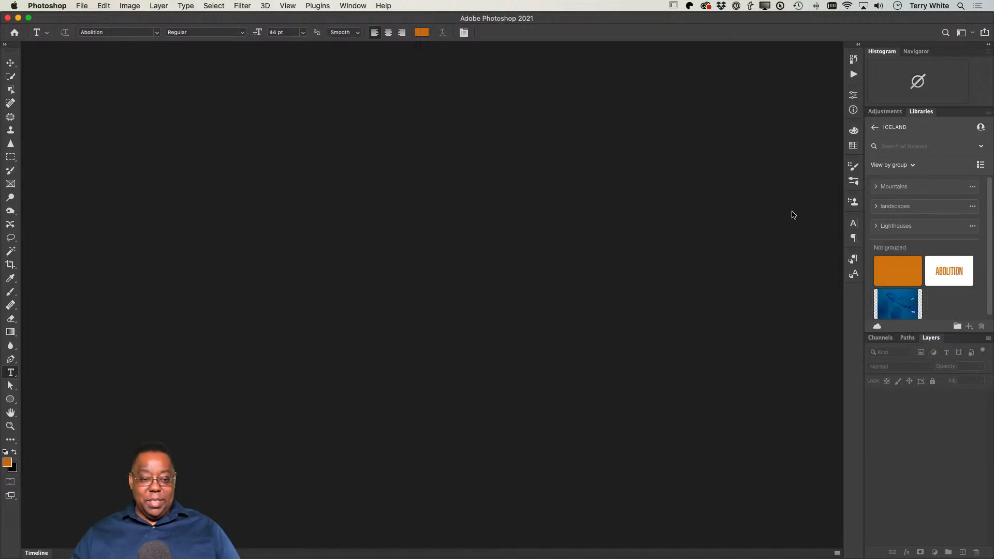
# Switch to InDesign and go to the first page of the Carson Furniture Brochure
pyautogui.press('super+Tab')
pyautogui.press('super+Tab')
pyautogui.press('super+Tab')
pyautogui.press('super+Tab')
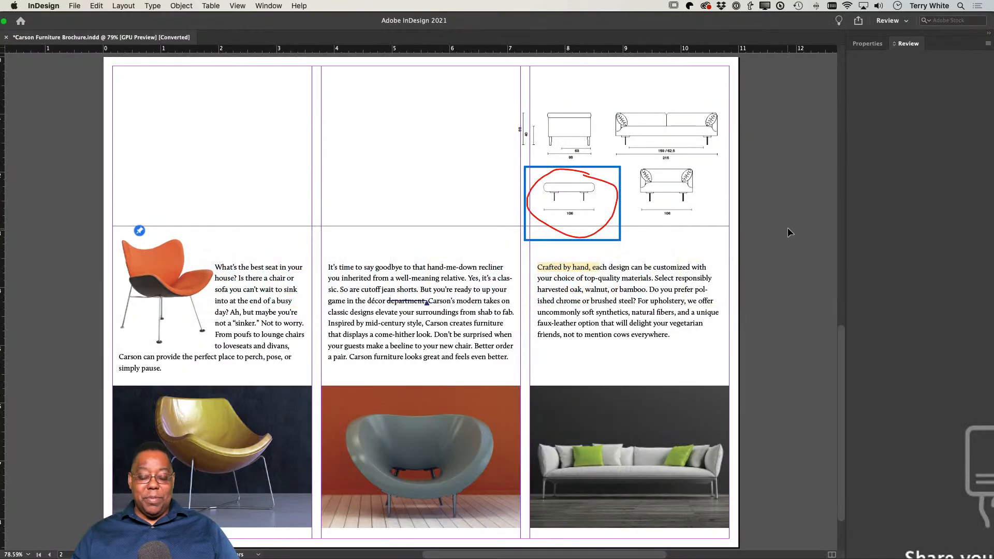
pyautogui.scroll(10, 792, 225)
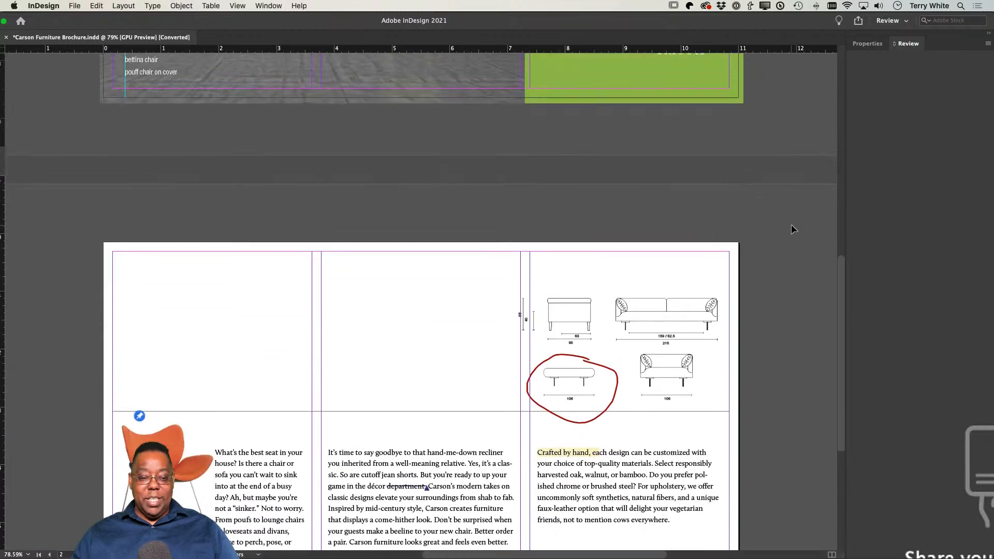
pyautogui.scroll(-1, 791, 225)
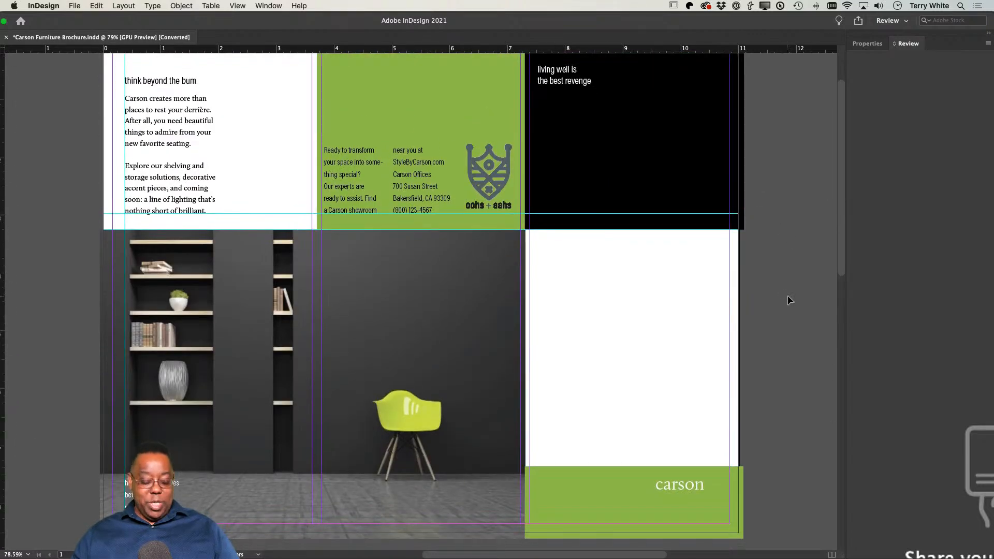
# Place Iceland2017-1623-2.jpg from the Iceland folder into the blank white panel above the green carson band
pyautogui.click(73, 6)
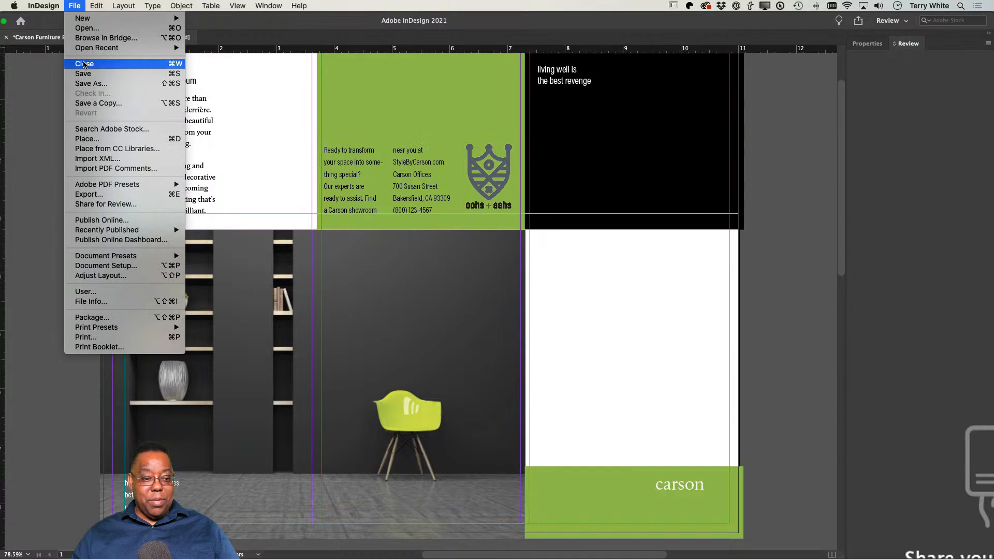
pyautogui.click(103, 138)
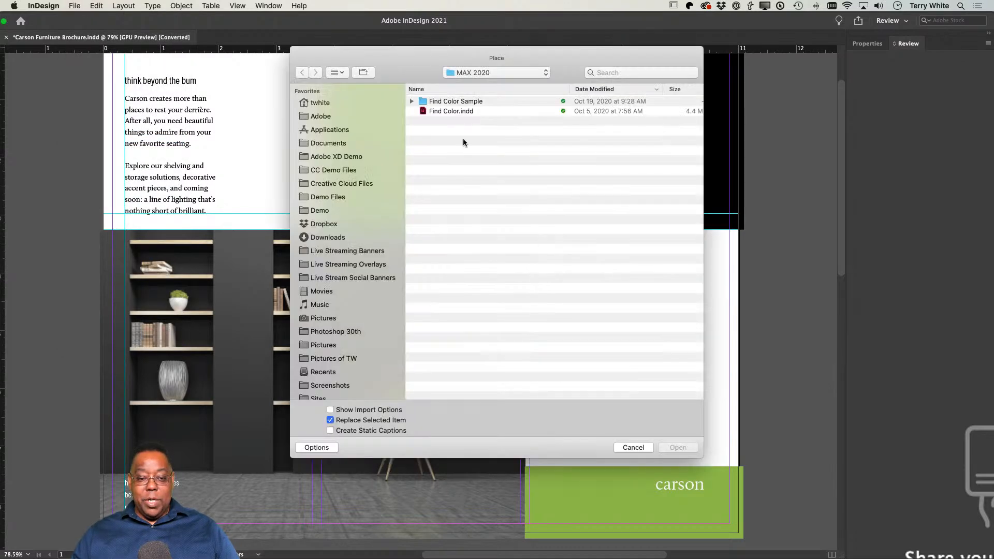
pyautogui.click(475, 72)
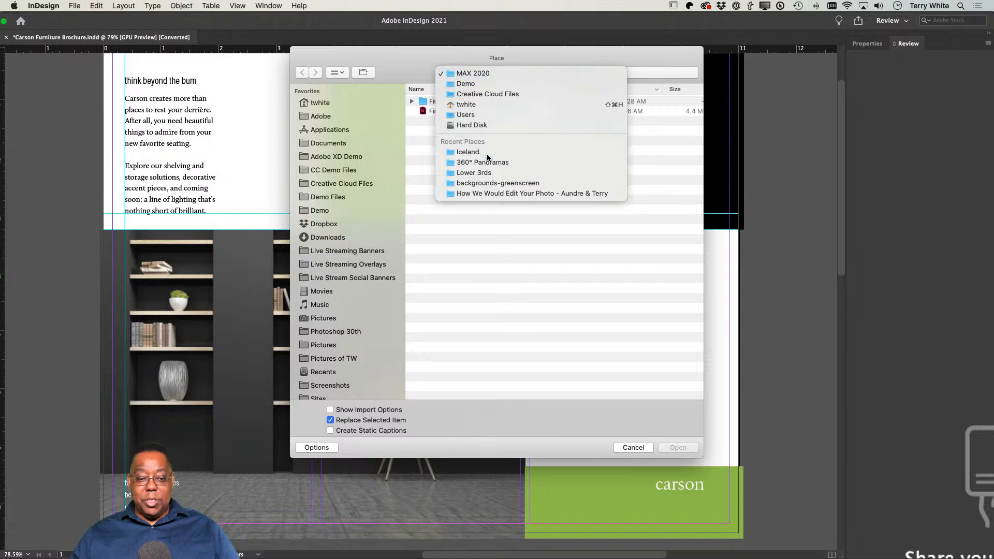
pyautogui.click(468, 152)
pyautogui.doubleClick(456, 122)
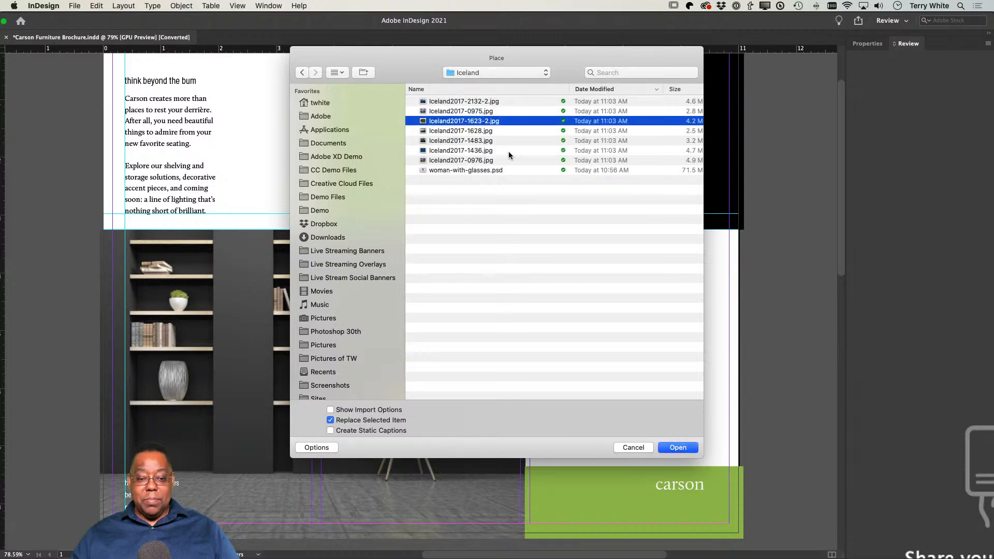
pyautogui.moveTo(539, 270); pyautogui.dragTo(727, 384)
pyautogui.click(768, 317)
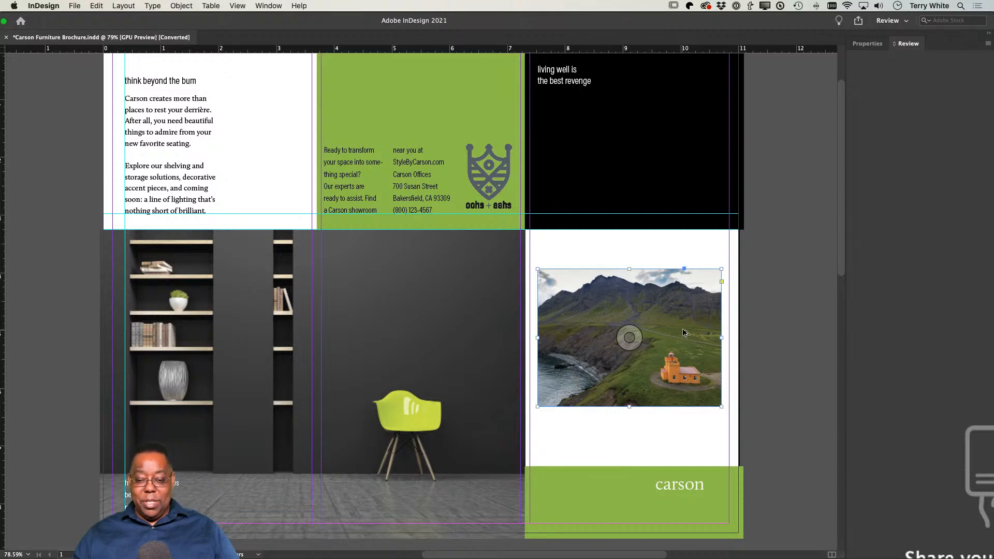
# Open the placed photo's original in Photoshop and replace its sky with the dark purple dusk preset, output to new layers
pyautogui.keyDown('alt'); pyautogui.doubleClick(683, 330); pyautogui.keyUp('alt')
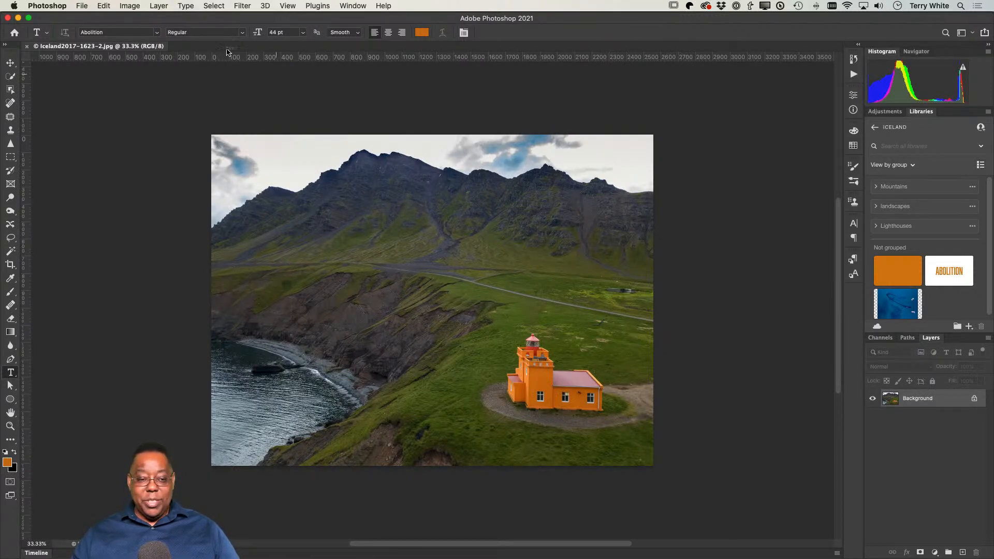
pyautogui.click(105, 6)
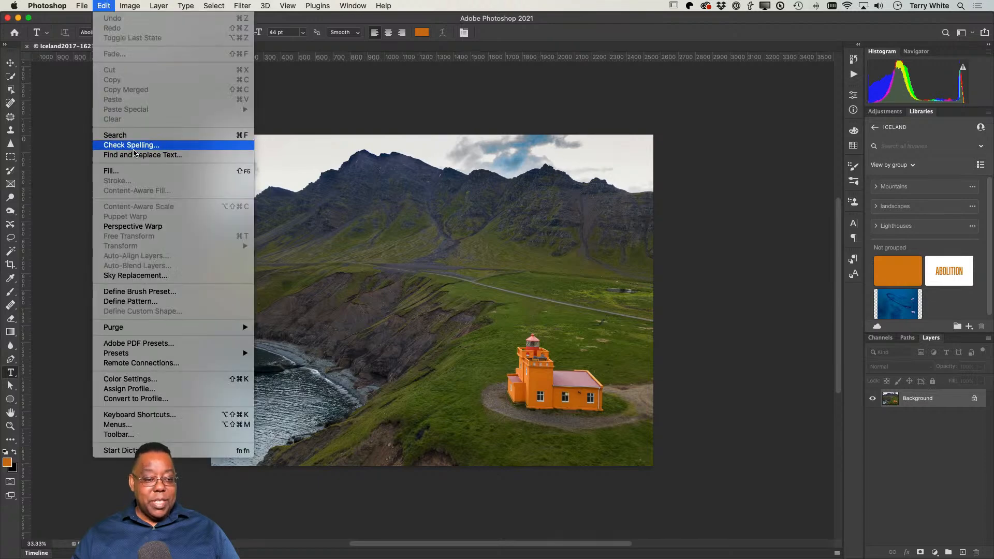
pyautogui.click(128, 276)
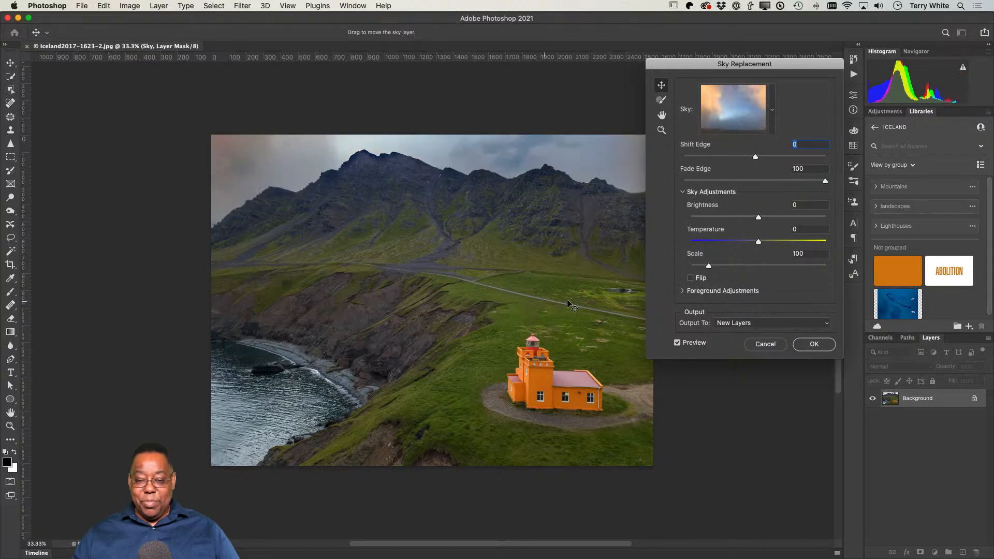
pyautogui.click(773, 110)
pyautogui.scroll(-5, 757, 296)
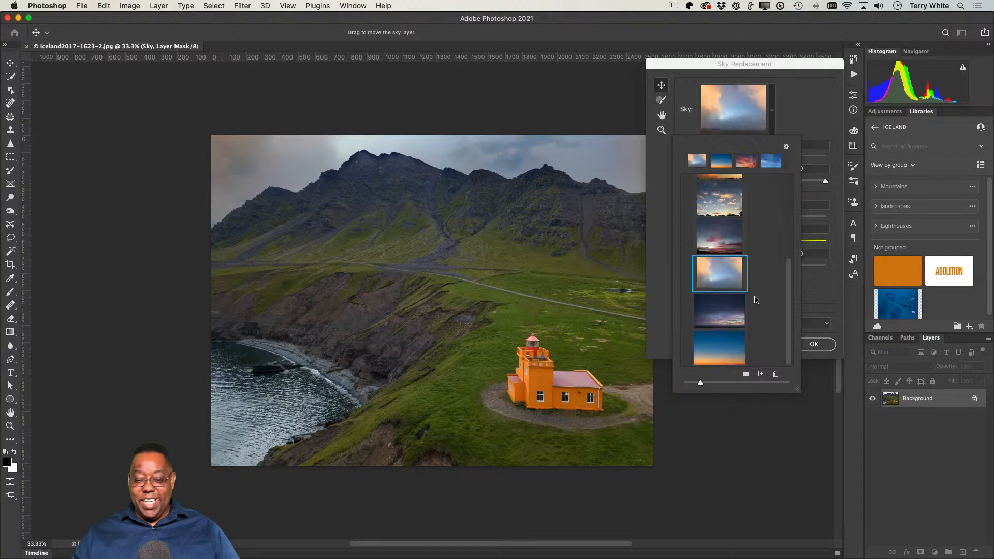
pyautogui.click(724, 315)
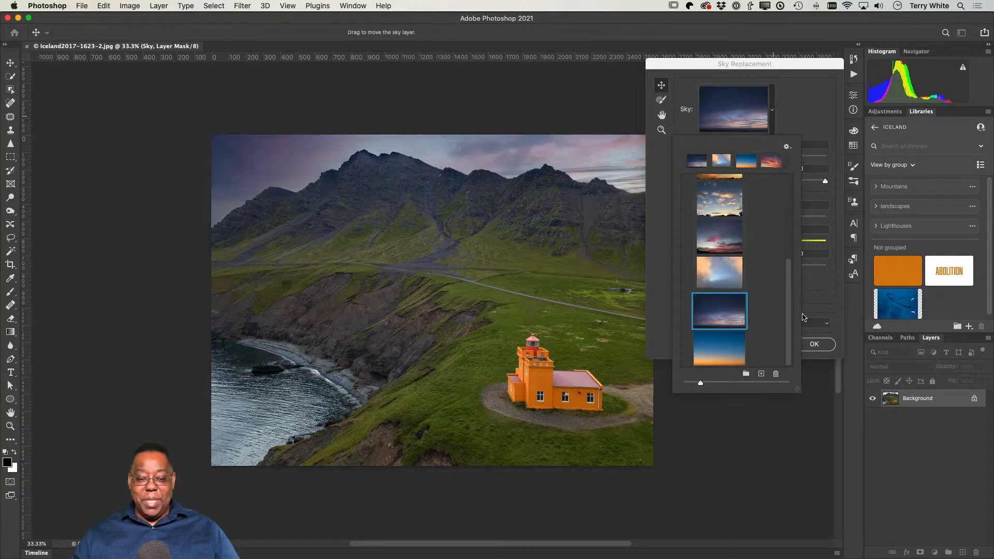
pyautogui.click(824, 93)
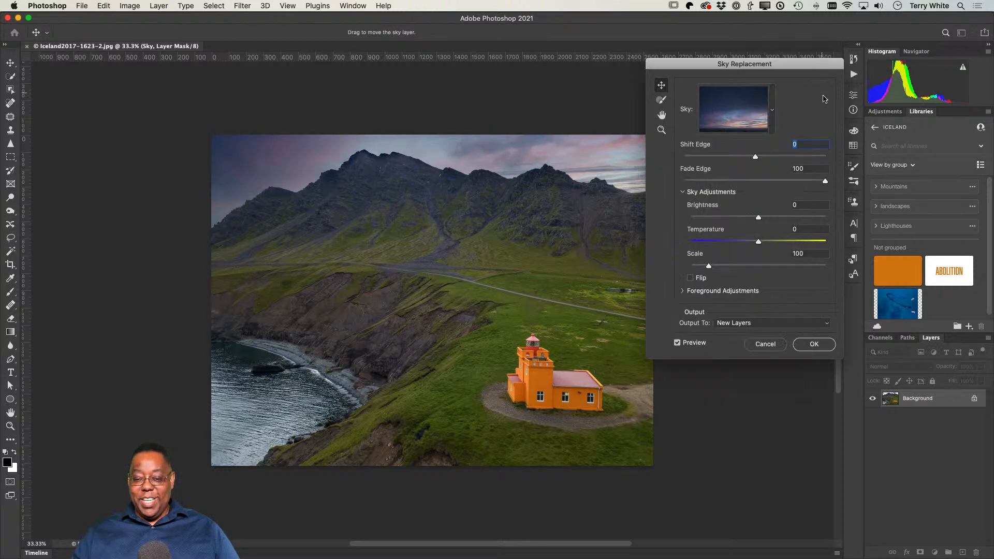
pyautogui.click(824, 341)
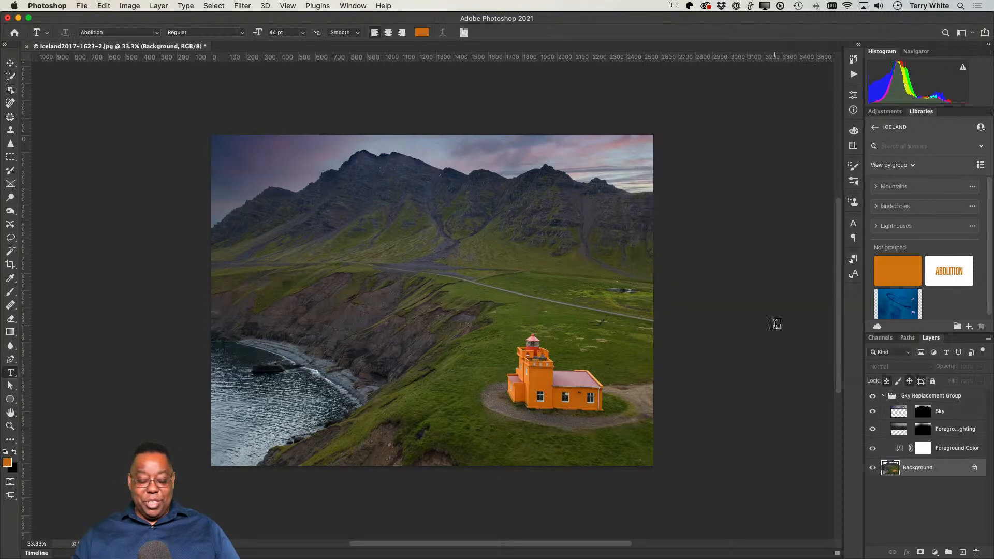
pyautogui.press('super+s')
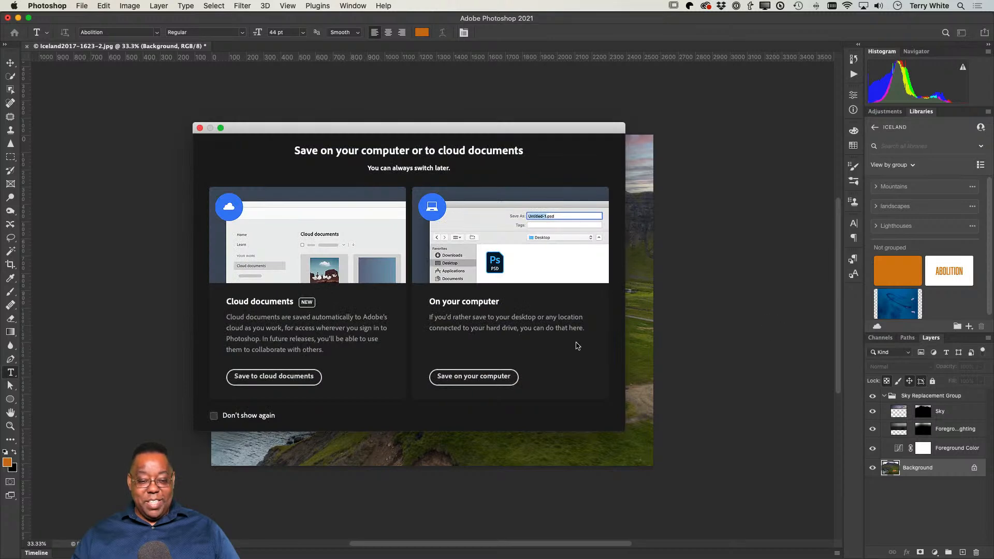
pyautogui.click(455, 382)
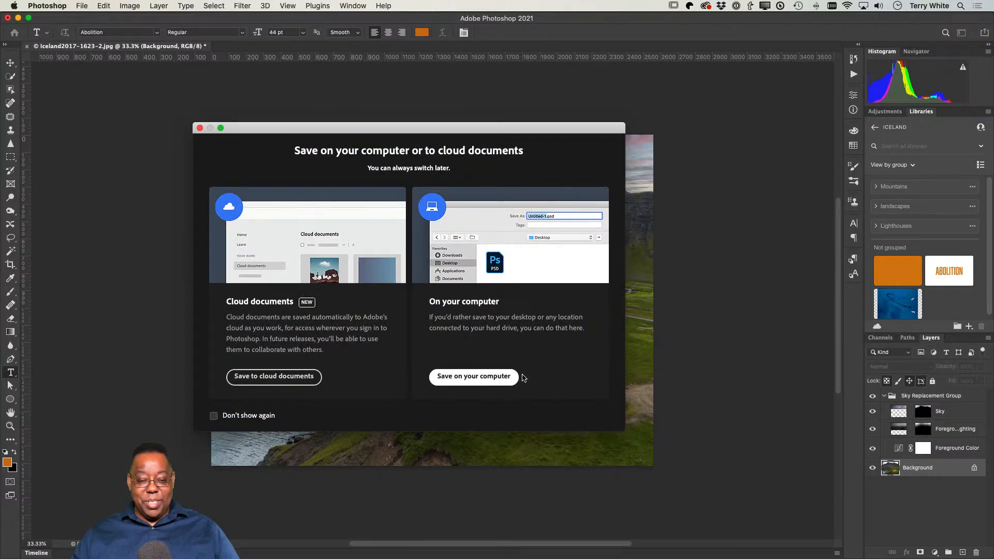
pyautogui.click(640, 437)
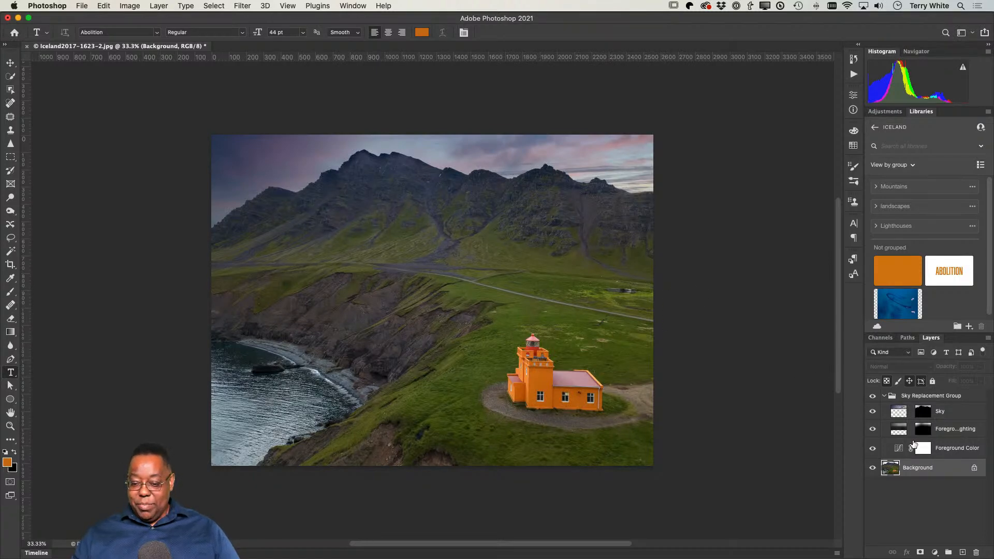
# Flatten the image and save it as a JPEG at quality 12, then close it and return to InDesign
pyautogui.click(989, 338)
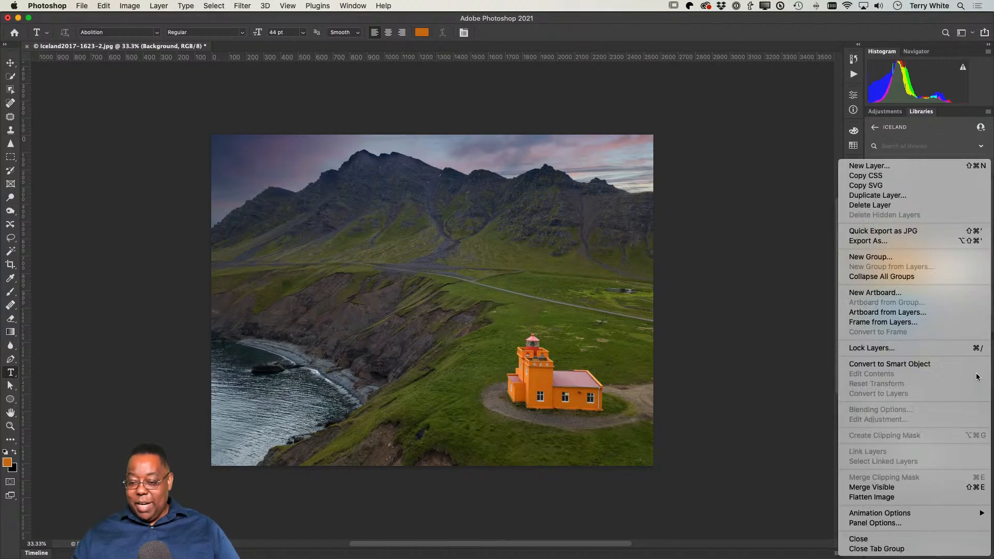
pyautogui.click(941, 497)
pyautogui.press('super+s')
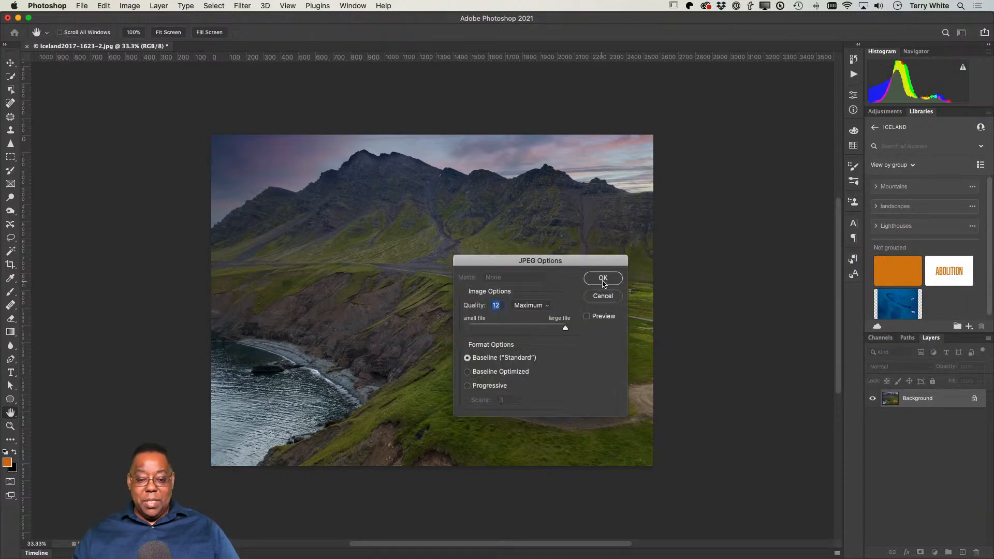
pyautogui.click(603, 279)
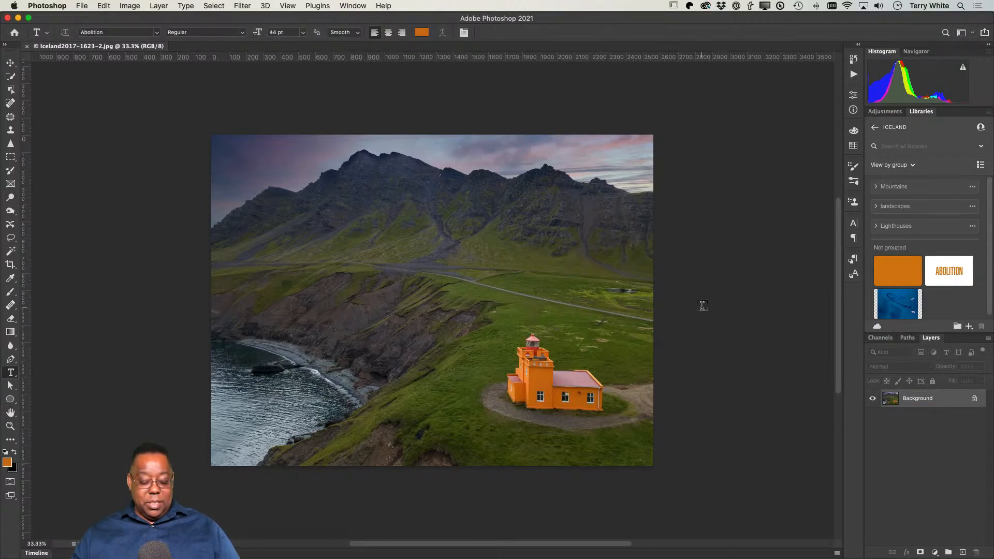
pyautogui.press('super+w')
pyautogui.press('super+Tab')
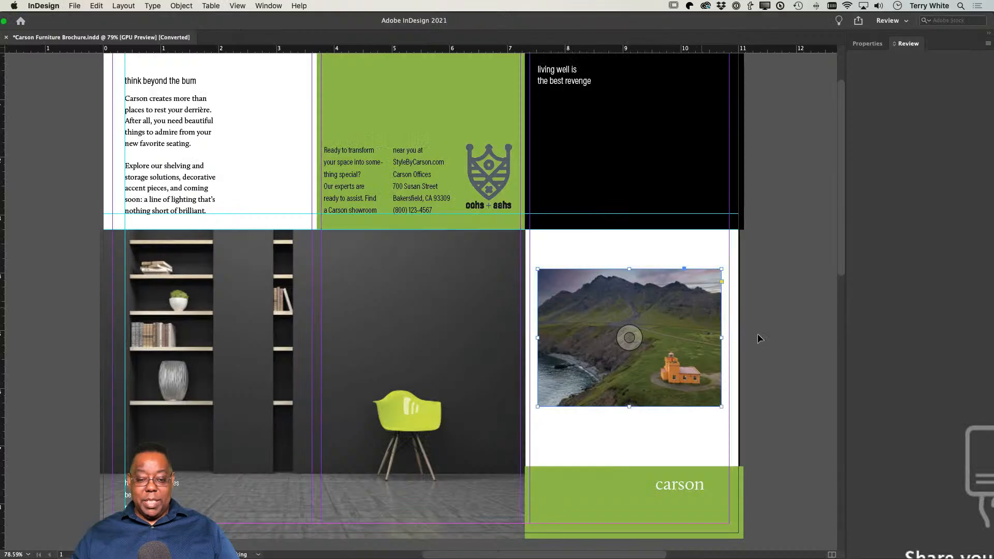
# Examine the placed lighthouse photo close up at 200% to check its sky in the brochure
pyautogui.hscroll(-2, 754, 315)
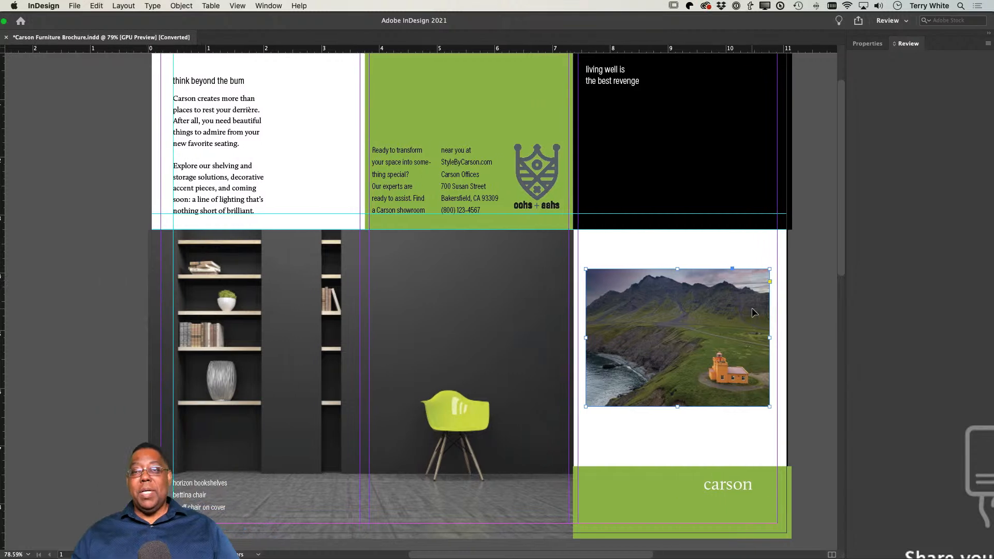
pyautogui.click(815, 295)
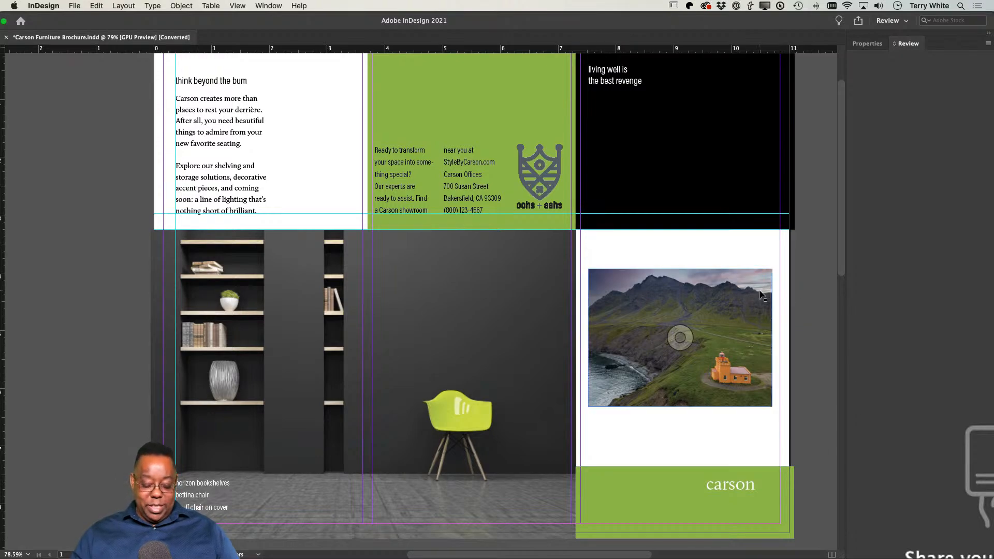
pyautogui.press('super+equal')
pyautogui.press('super+equal')
pyautogui.press('super+equal')
pyautogui.press('super+equal')
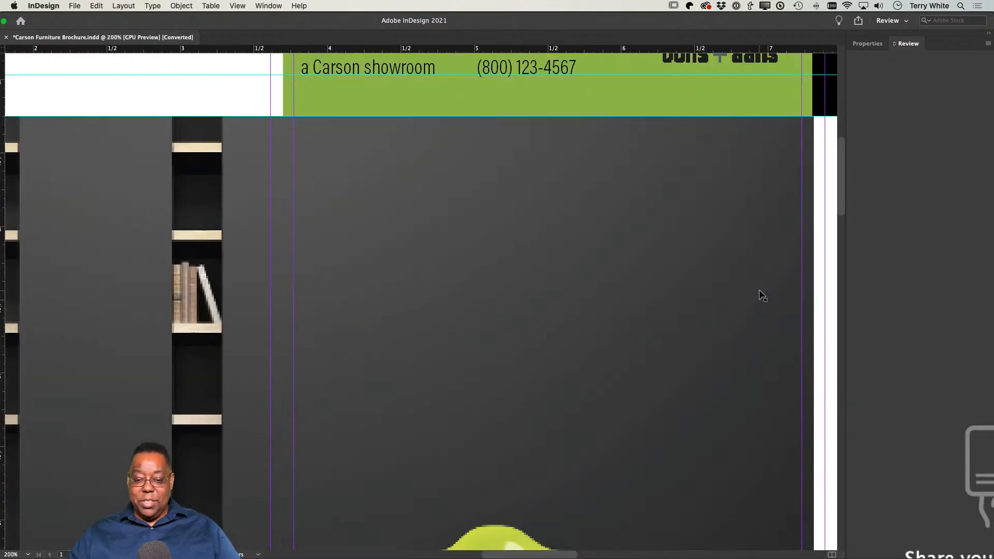
pyautogui.hscroll(-3, 762, 295)
pyautogui.hscroll(15, 763, 296)
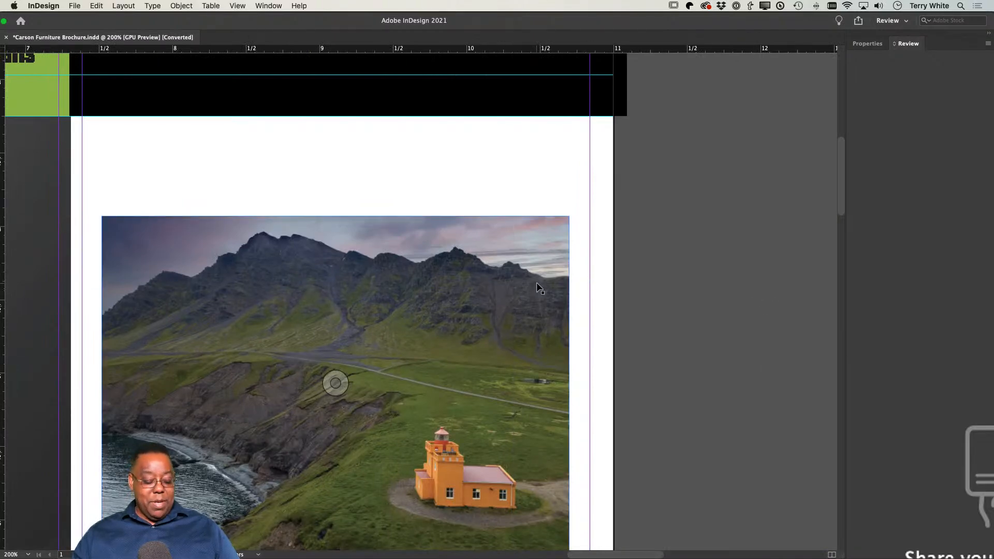
# Switch to Photoshop and open the cloudy-sky photo from the Mountains library group, fitting it to the window
pyautogui.press('super+Tab')
pyautogui.press('super+Tab')
pyautogui.press('super+Tab')
pyautogui.press('super+shift+Tab')
pyautogui.press('super+shift+Tab')
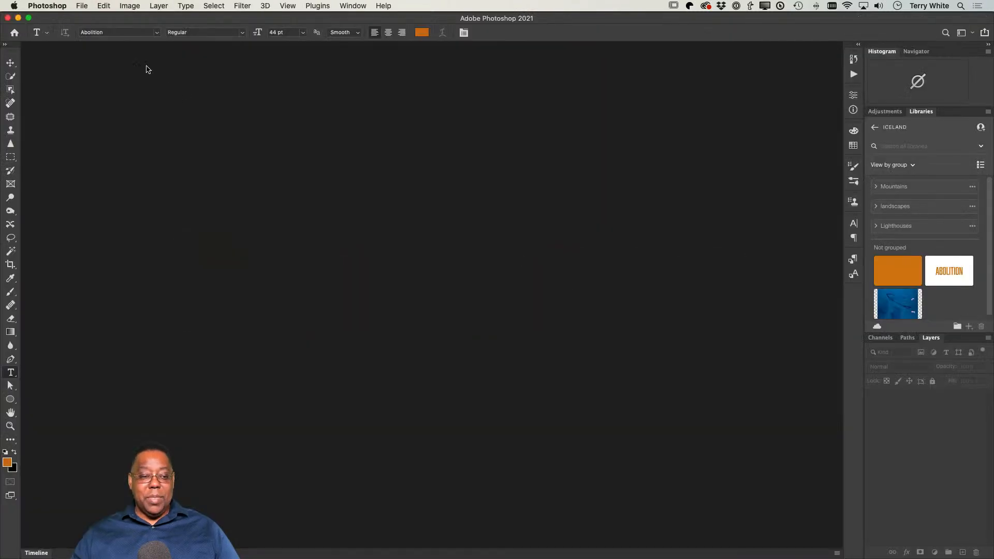
pyautogui.click(81, 5)
pyautogui.click(80, 6)
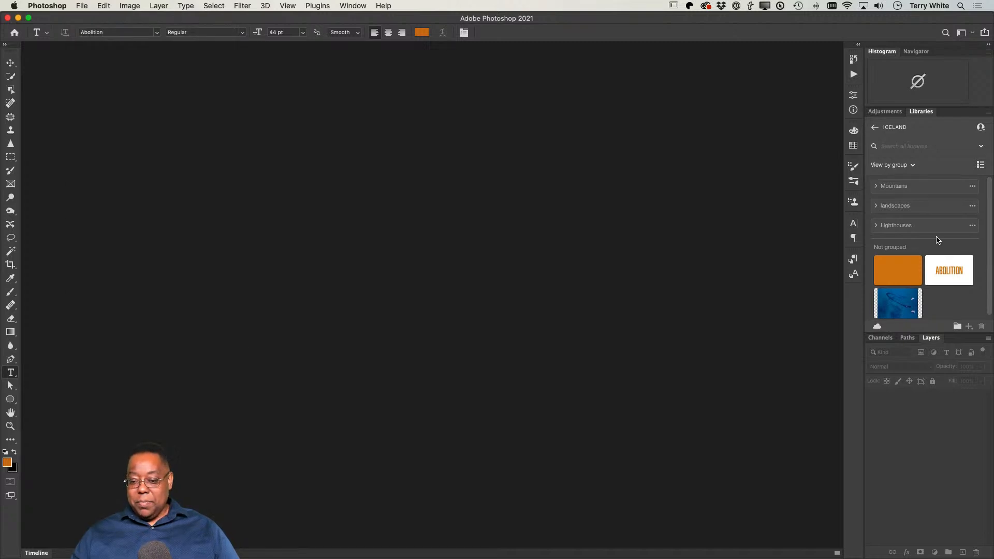
pyautogui.click(880, 206)
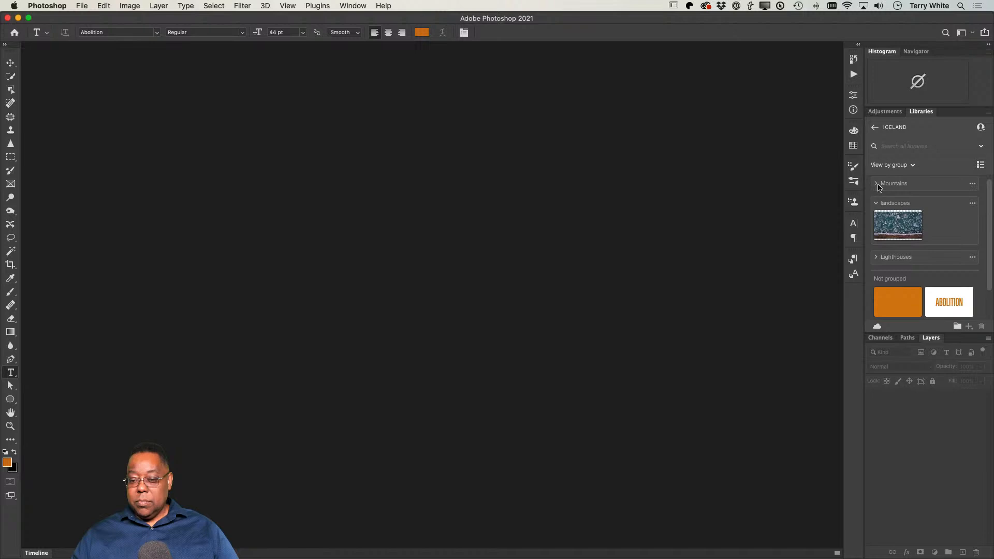
pyautogui.click(877, 184)
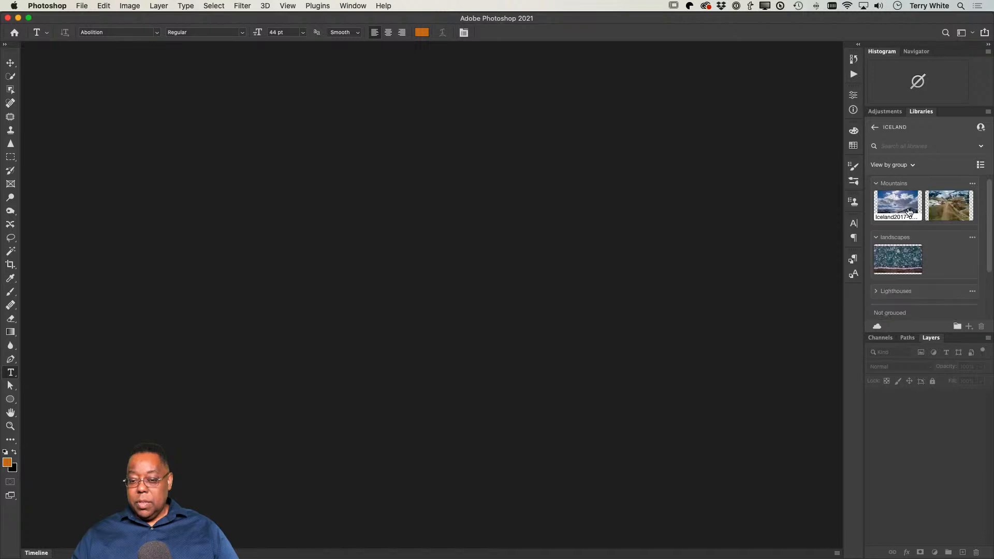
pyautogui.doubleClick(892, 209)
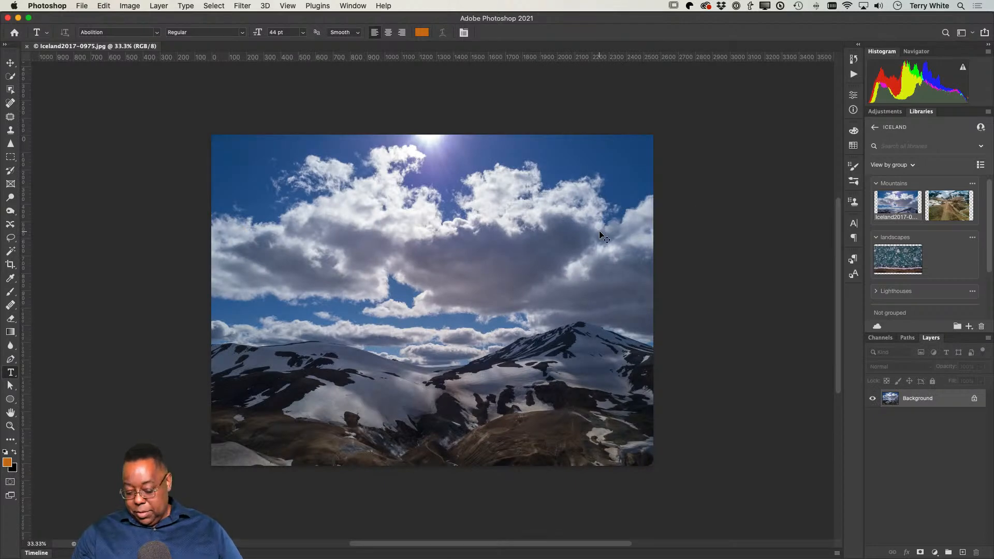
pyautogui.press('super+0')
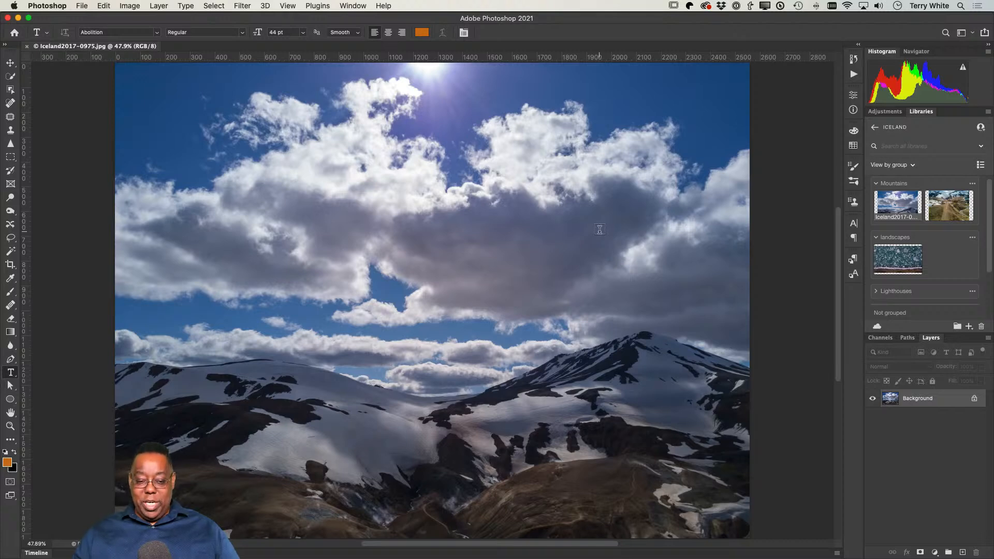
# Preview the photos in the Iceland folder and place Iceland2017-2132-2.jpg as a linked file over the mountain image
pyautogui.click(82, 6)
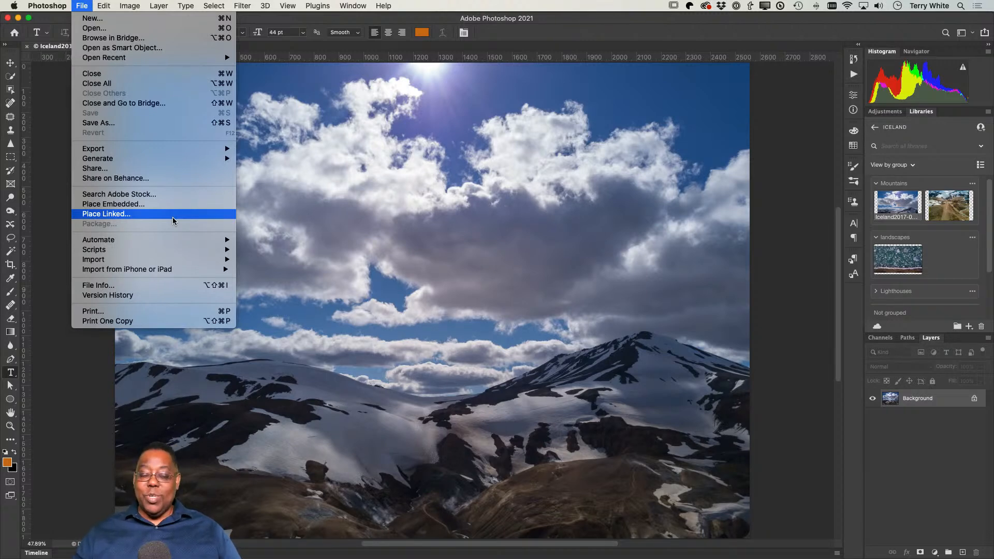
pyautogui.click(173, 216)
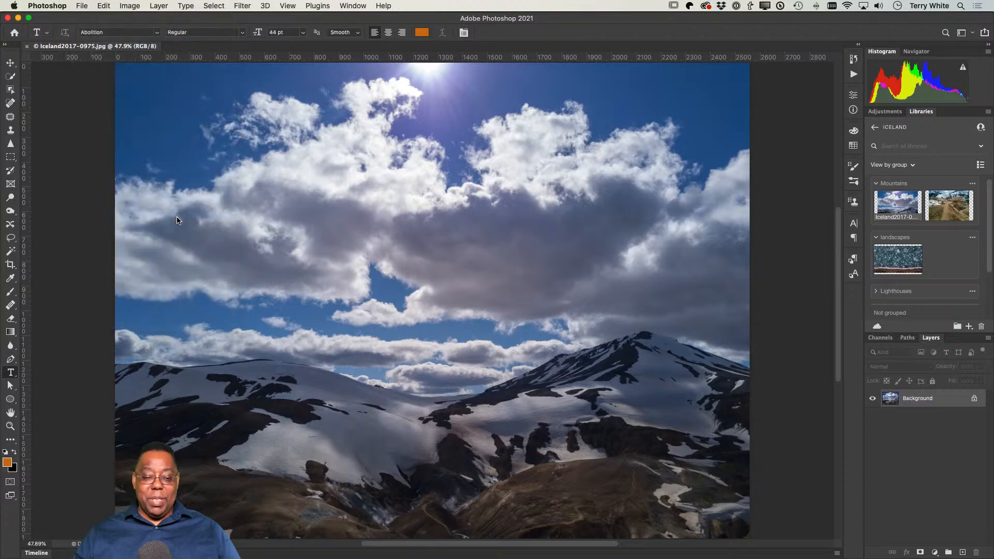
pyautogui.click(459, 123)
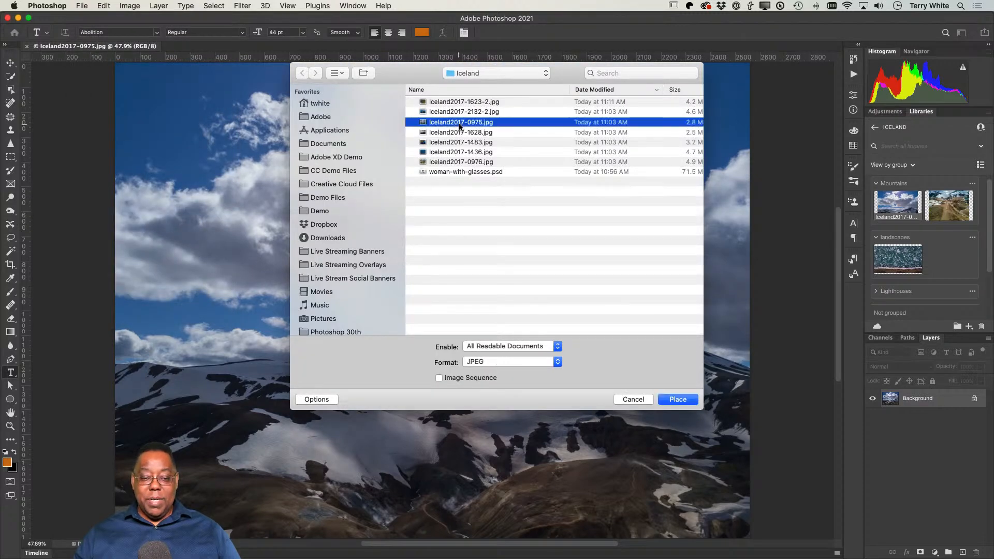
pyautogui.press('space')
pyautogui.press('space')
pyautogui.click(457, 105)
pyautogui.press('space')
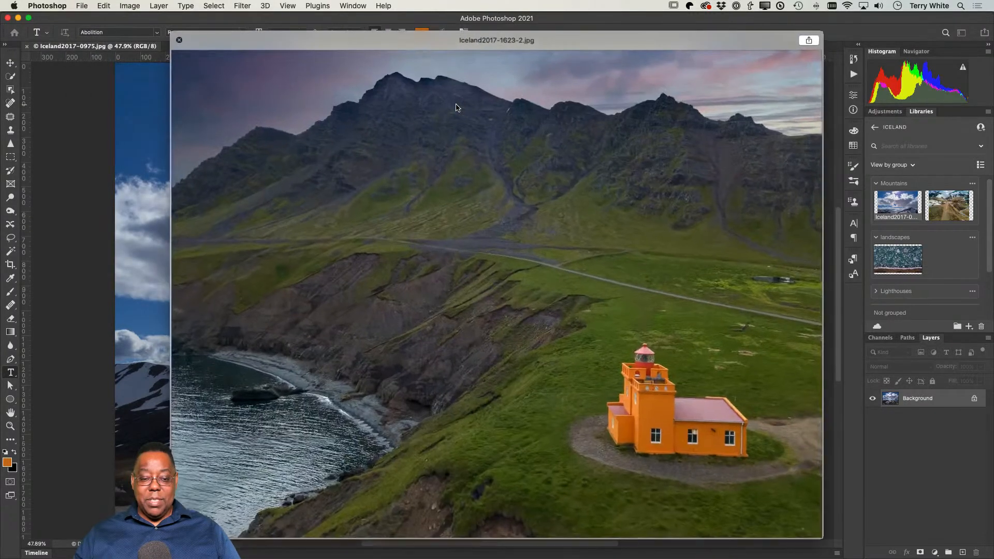
pyautogui.press('space')
pyautogui.press('space')
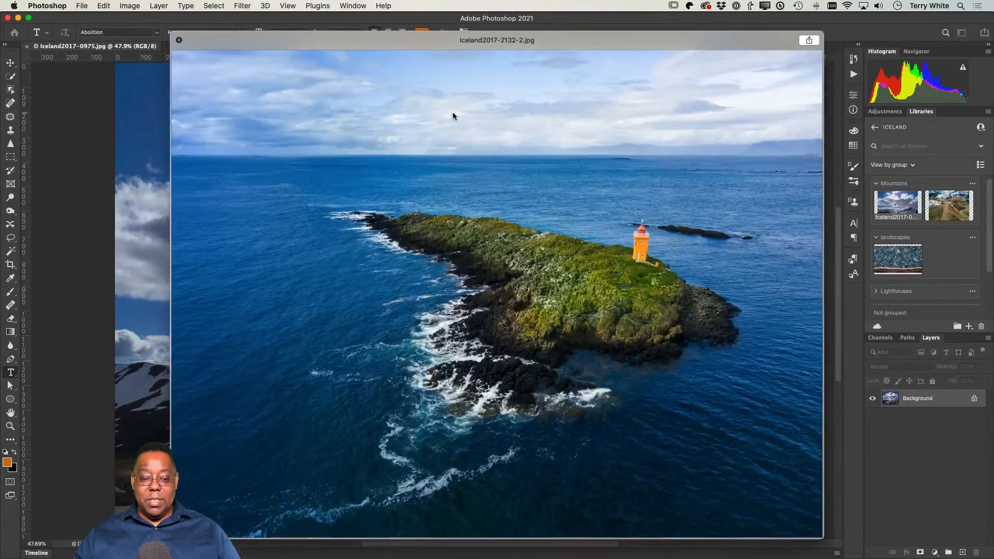
pyautogui.press('space')
pyautogui.click(452, 112)
pyautogui.press('Return')
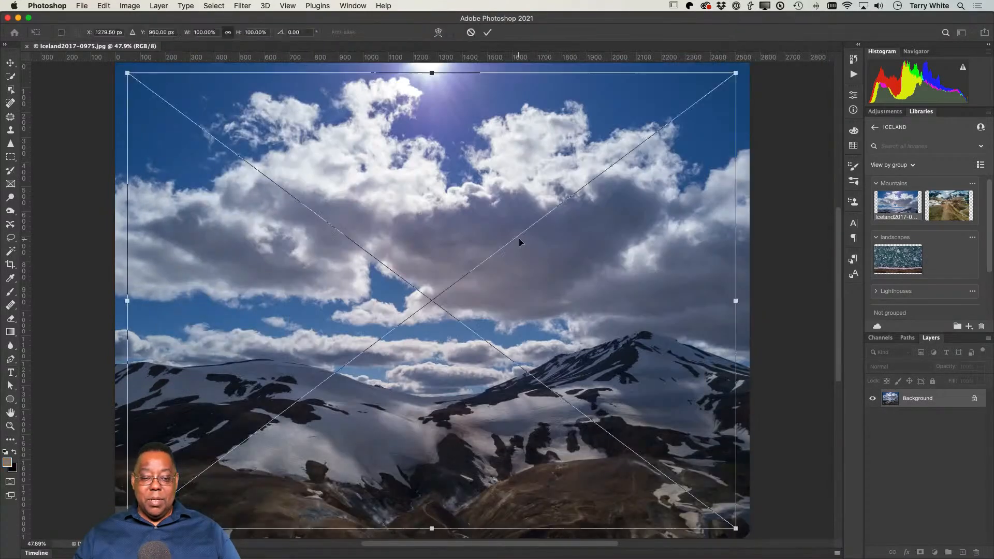
# Scale the placed lighthouse island photo down to a small inset and position it in the upper-right corner of the mountain image
pyautogui.moveTo(738, 78); pyautogui.dragTo(302, 428)
pyautogui.moveTo(251, 458); pyautogui.dragTo(700, 130)
pyautogui.press('Return')
pyautogui.press('t')
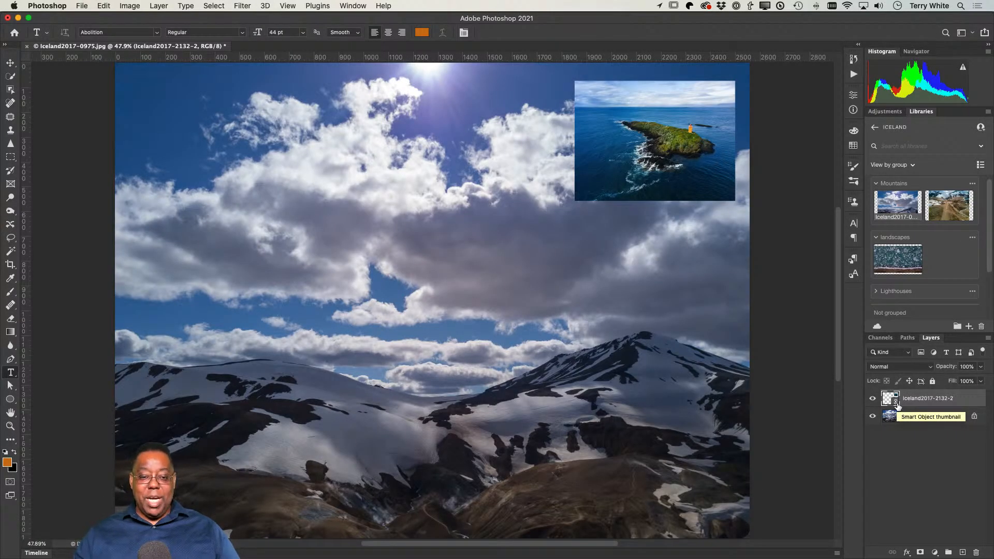
# Save the layered document on the computer as Iceland2017-0975.psd in the Iceland folder and close it
pyautogui.press('super+s')
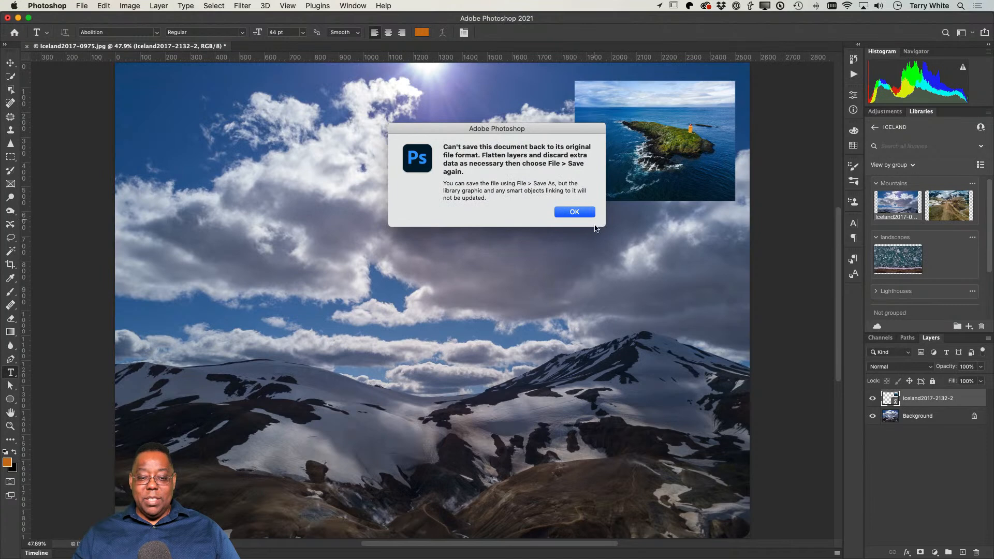
pyautogui.click(565, 211)
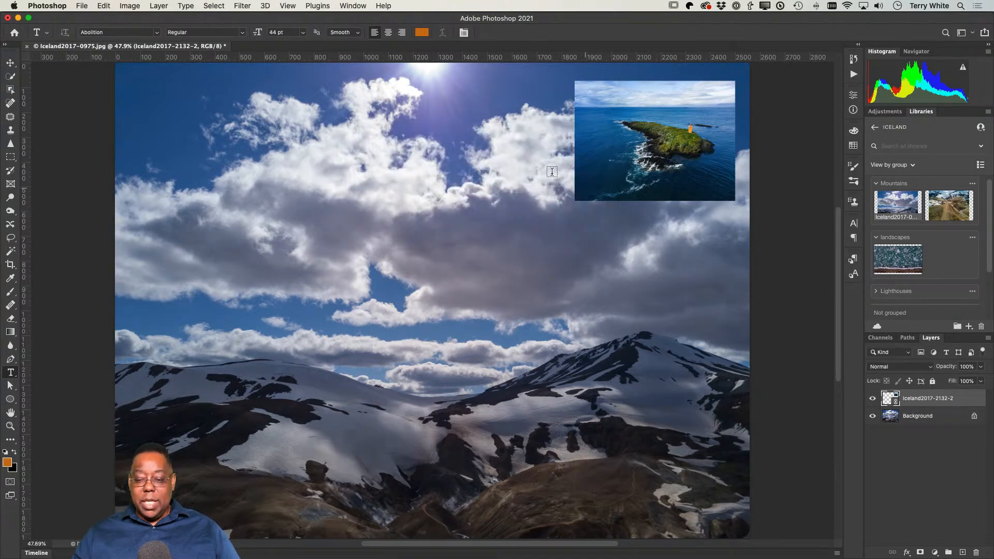
pyautogui.click(82, 6)
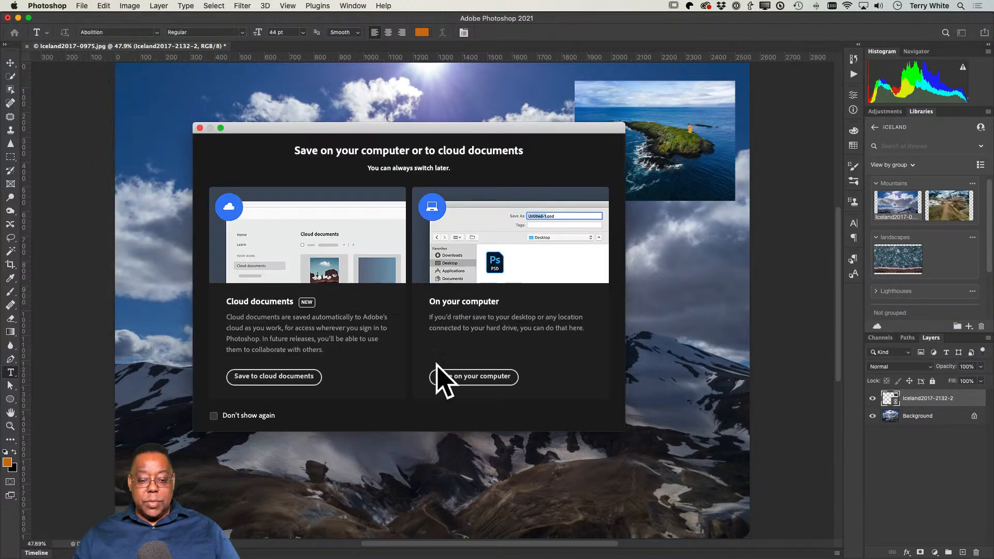
pyautogui.click(473, 382)
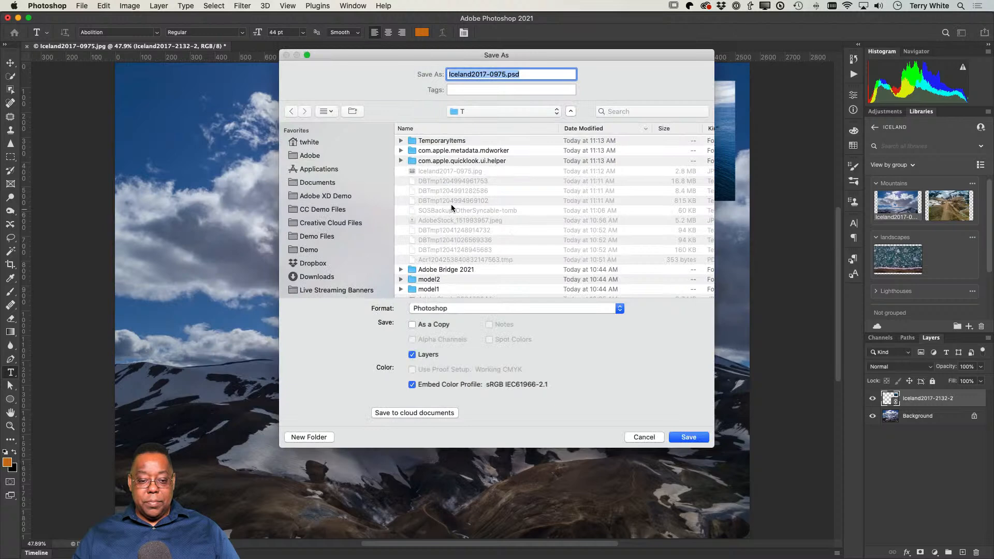
pyautogui.click(475, 110)
pyautogui.click(476, 202)
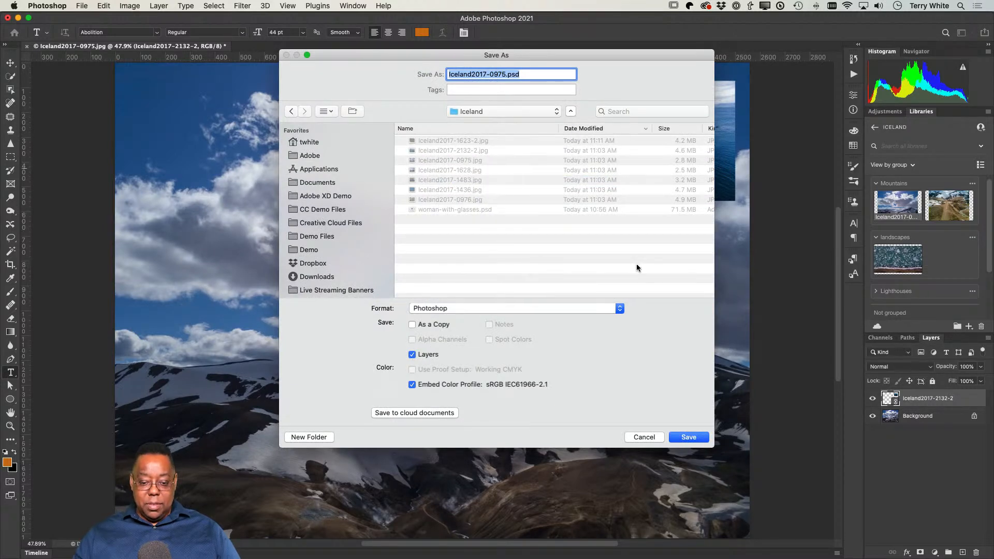
pyautogui.click(688, 438)
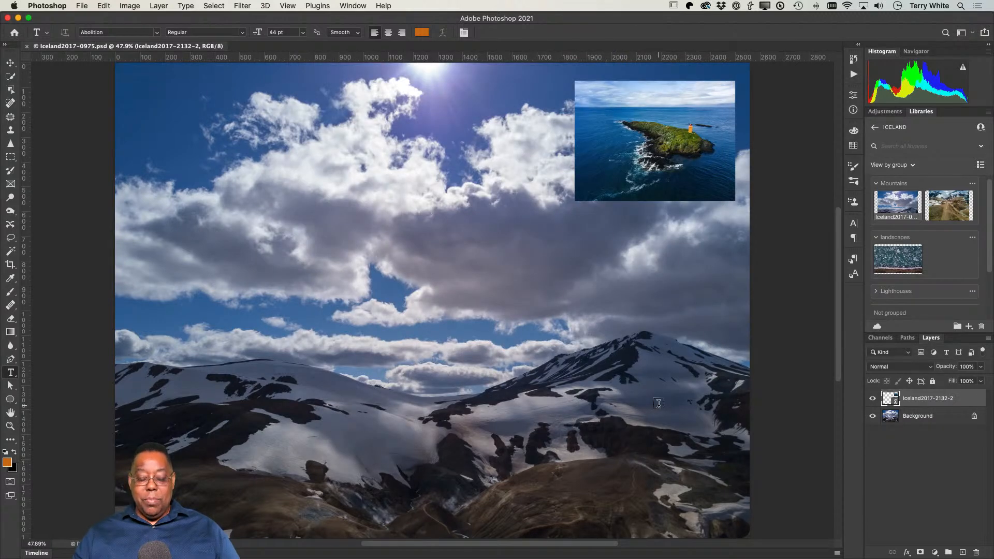
pyautogui.press('super+w')
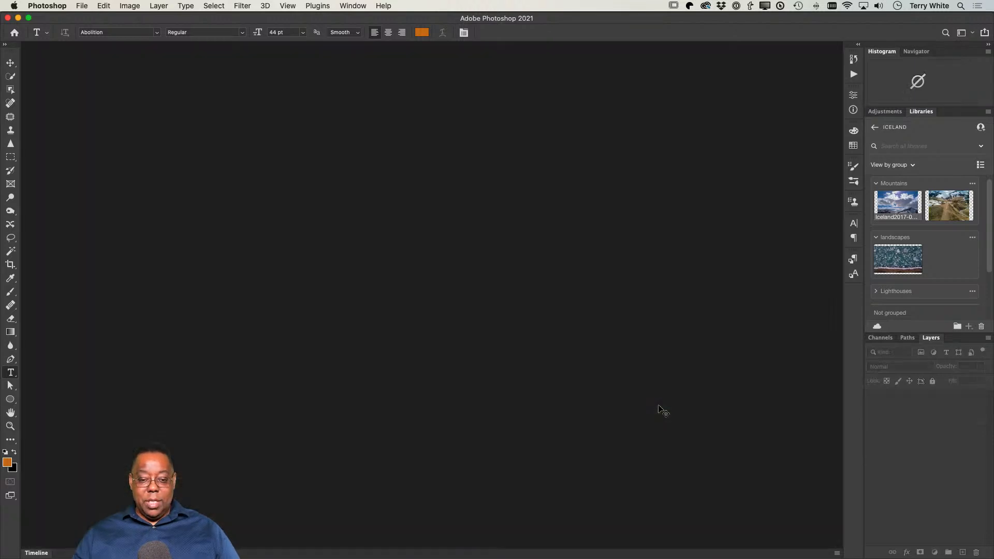
# Switch to Finder and preview the photos in the Iceland folder to locate the linked lighthouse island image
pyautogui.press('super+Tab')
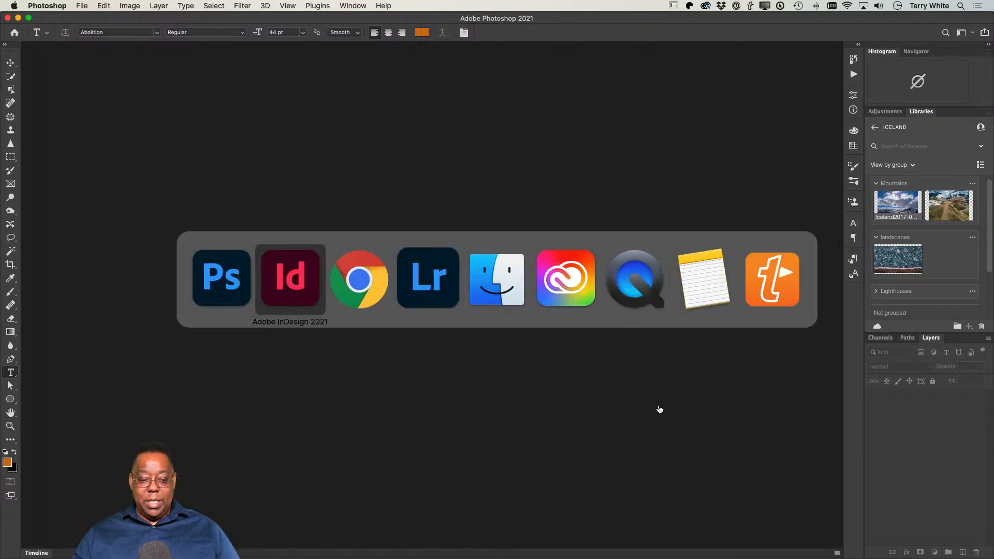
pyautogui.press('super+Tab')
pyautogui.press('super+Tab')
pyautogui.press('super+Tab')
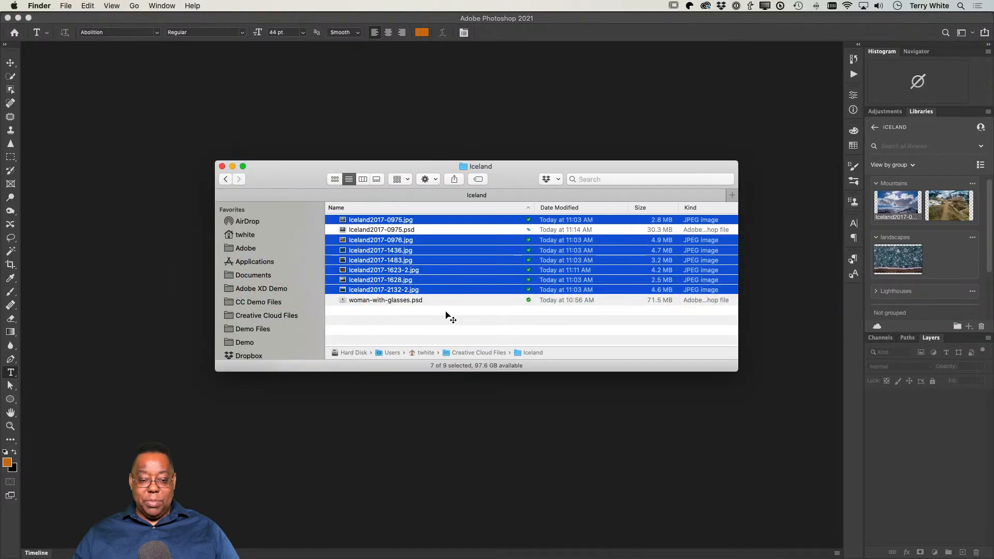
pyautogui.click(446, 321)
pyautogui.click(417, 250)
pyautogui.press('space')
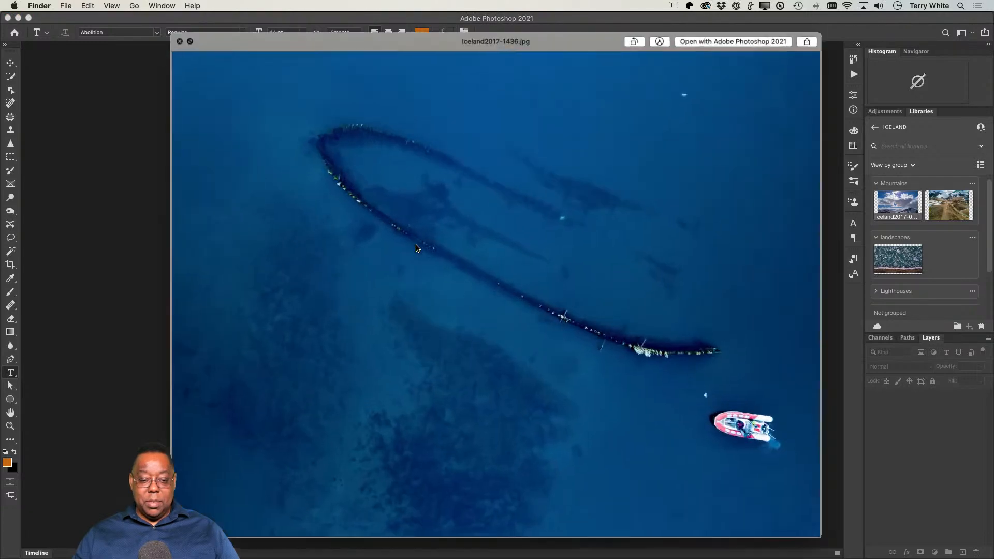
pyautogui.press('Left')
pyautogui.press('Left')
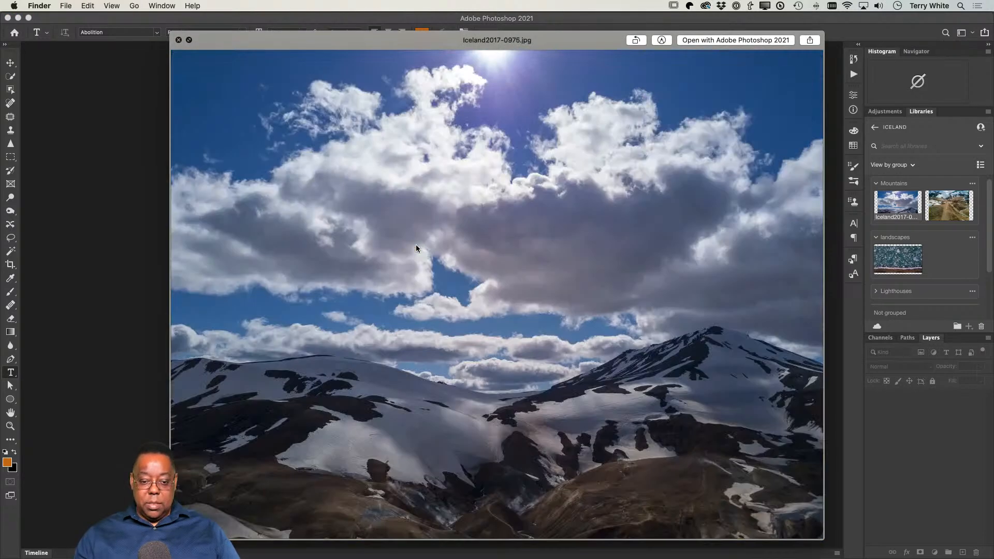
pyautogui.press('Right')
pyautogui.press('Right')
pyautogui.press('Right')
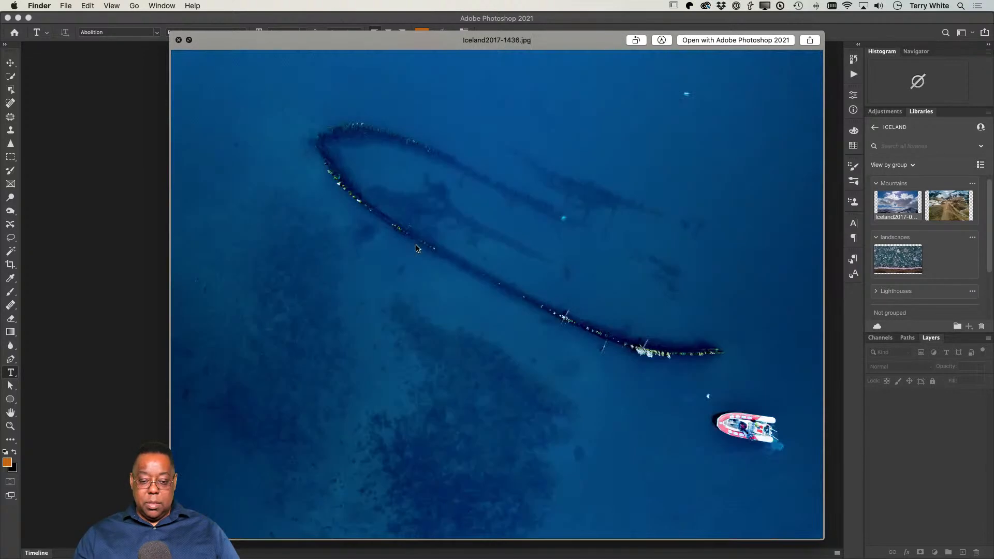
pyautogui.press('Right')
pyautogui.press('Right')
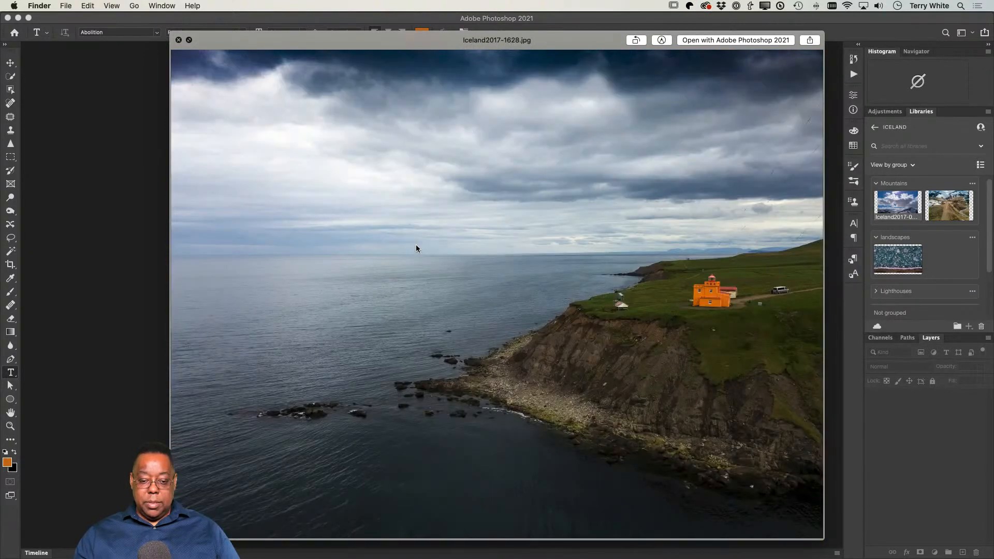
pyautogui.press('Right')
pyautogui.press('space')
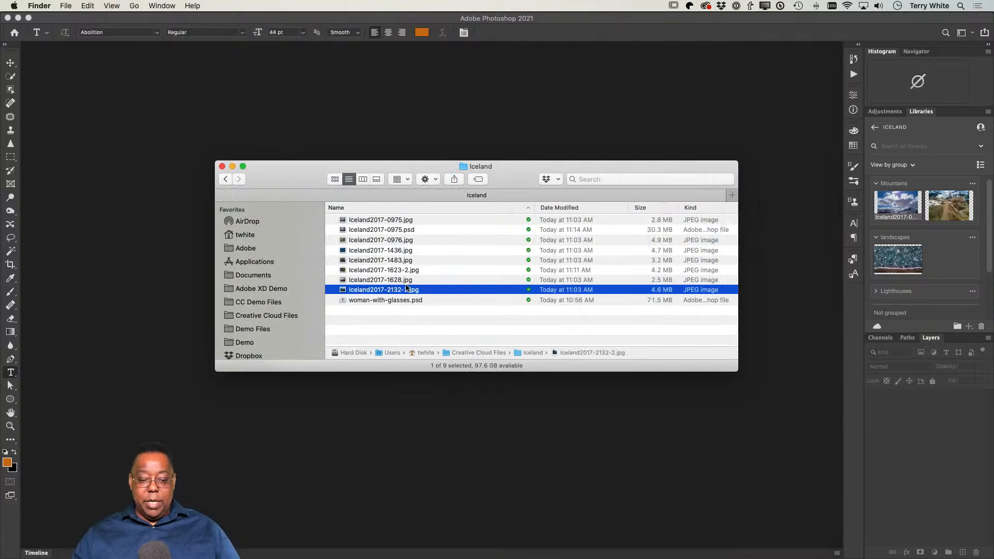
# Open Iceland2017-2132-2.jpg in Photoshop and convert its locked background into an editable layer
pyautogui.doubleClick(405, 294)
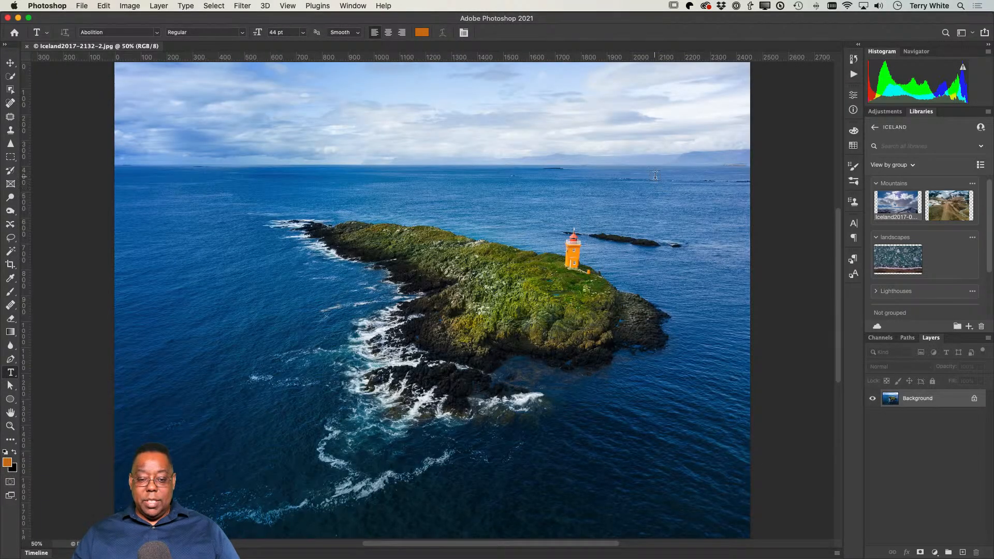
pyautogui.click(213, 5)
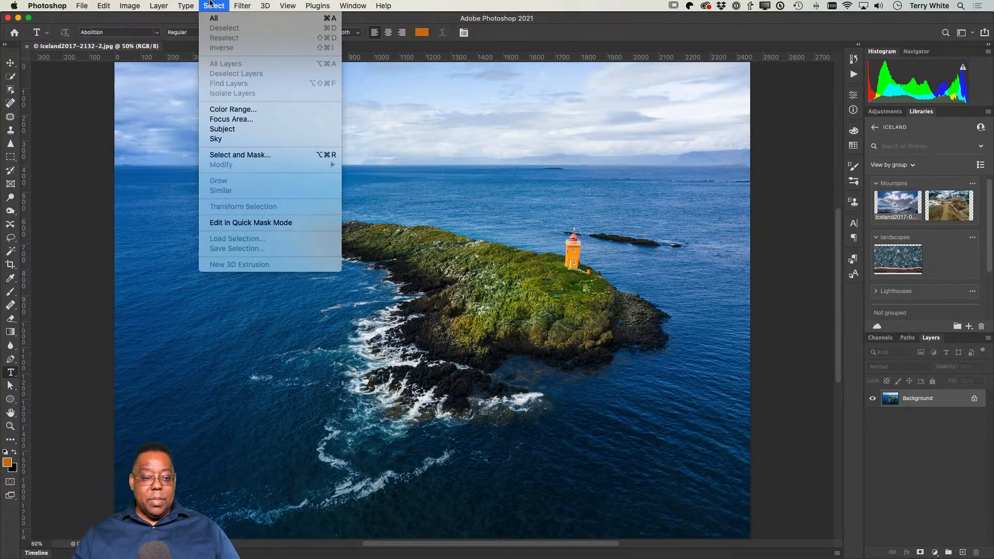
pyautogui.click(210, 5)
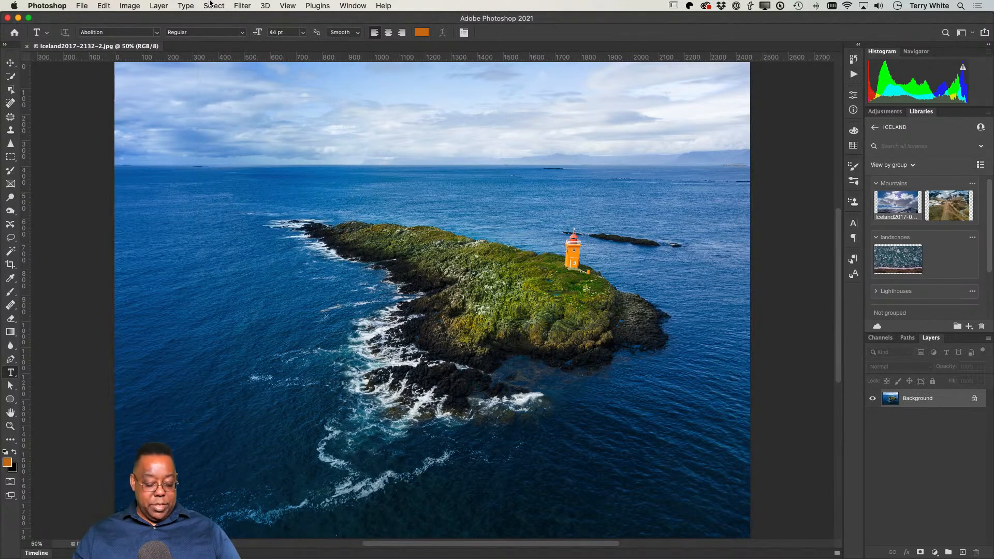
pyautogui.click(975, 398)
pyautogui.doubleClick(964, 400)
pyautogui.click(938, 58)
pyautogui.press('t')
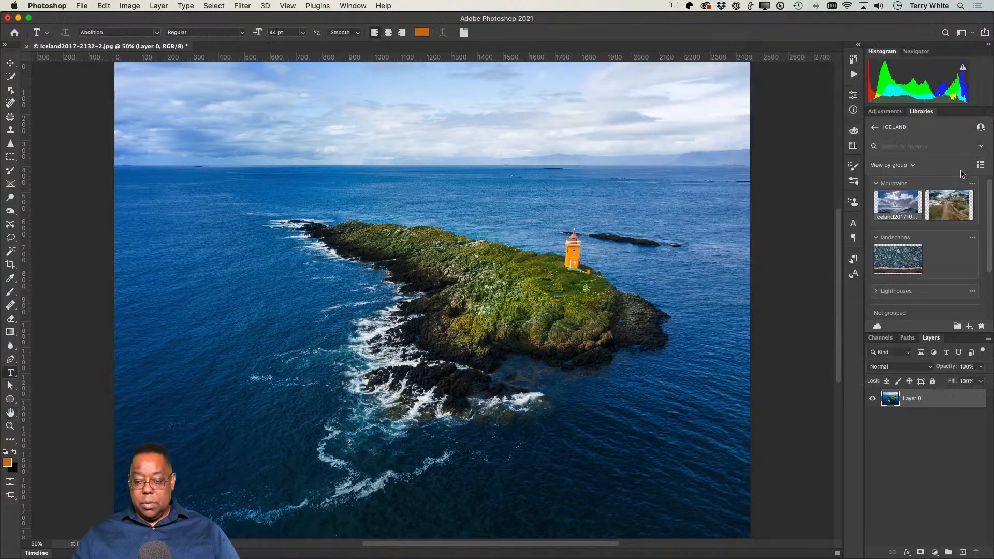
# Flip the lighthouse island layer horizontally with Free Transform and commit the change
pyautogui.press('super+t')
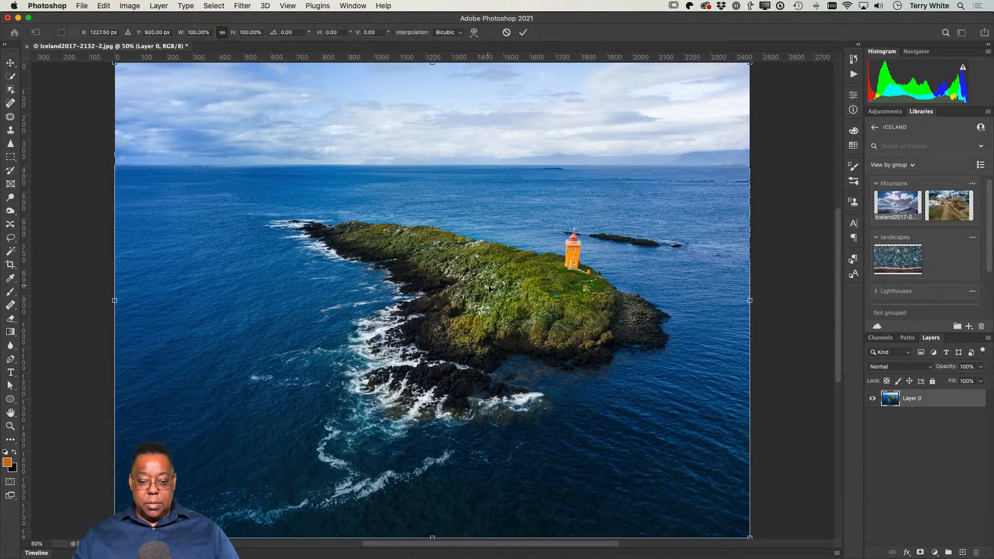
pyautogui.rightClick(515, 286)
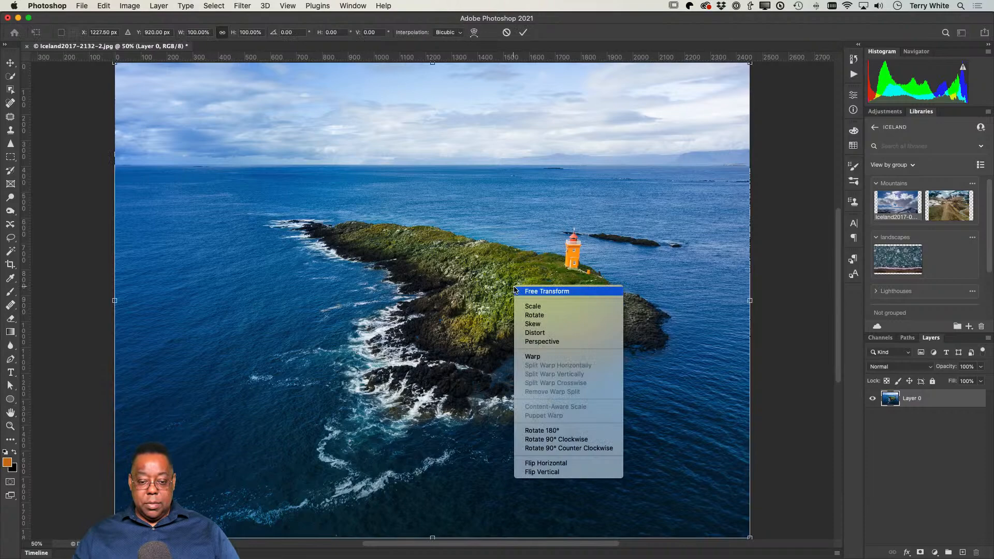
pyautogui.click(576, 462)
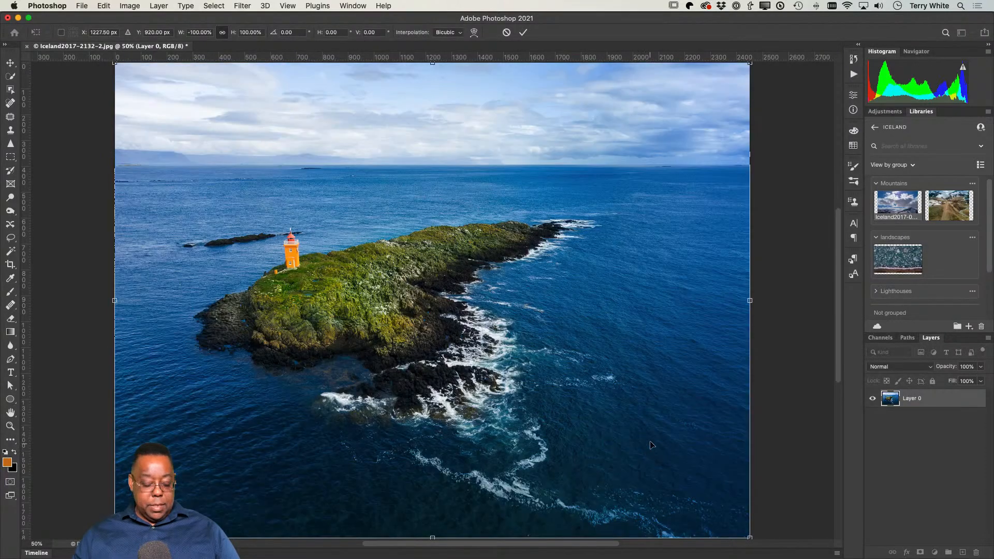
pyautogui.press('Return')
pyautogui.press('t')
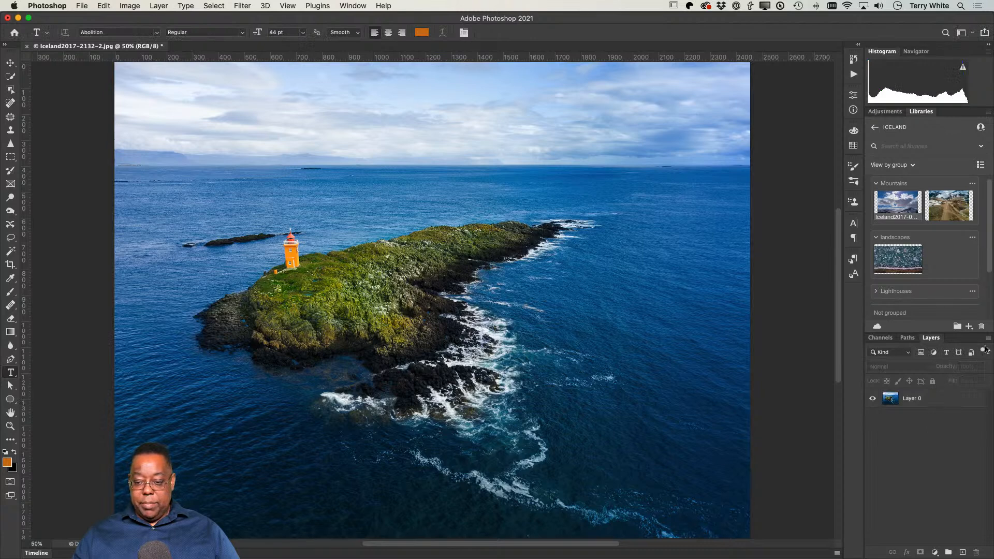
# Flatten the flipped lighthouse island image, save it over the original JPEG, and close it
pyautogui.click(989, 339)
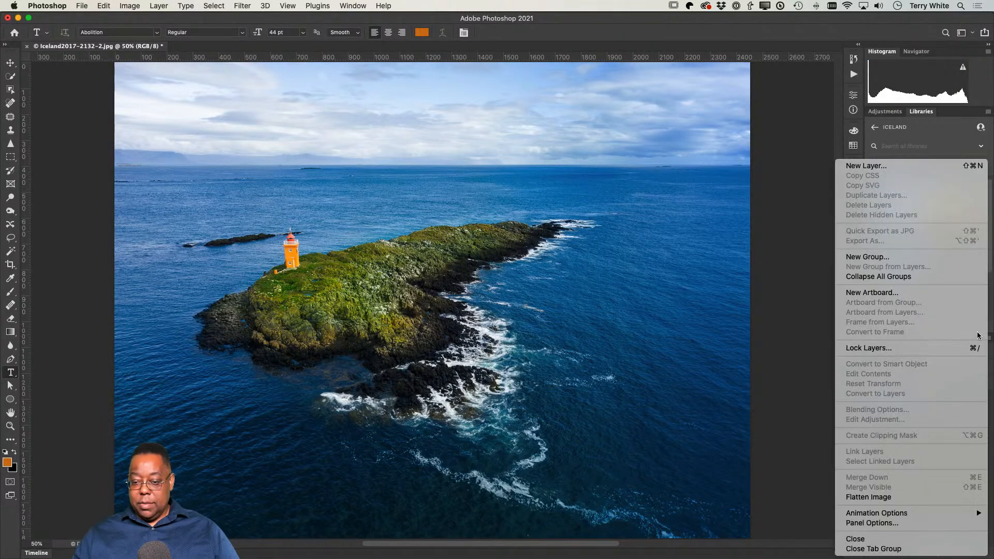
pyautogui.click(899, 497)
pyautogui.press('super+s')
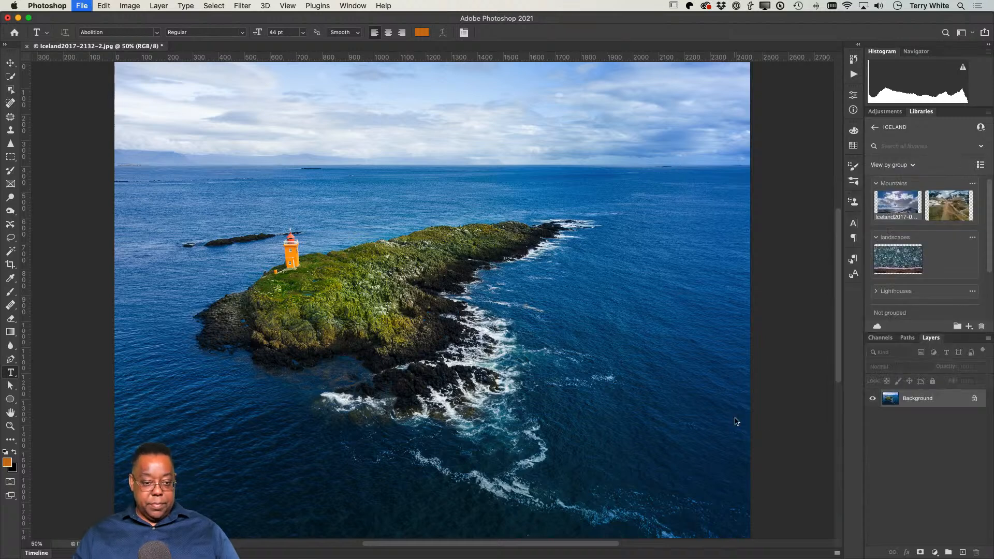
pyautogui.click(600, 281)
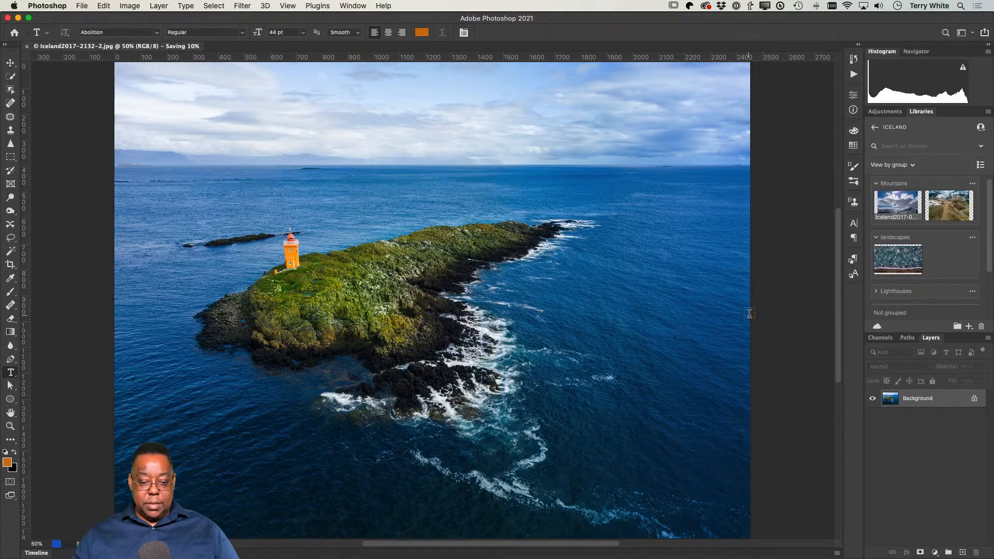
pyautogui.press('super+w')
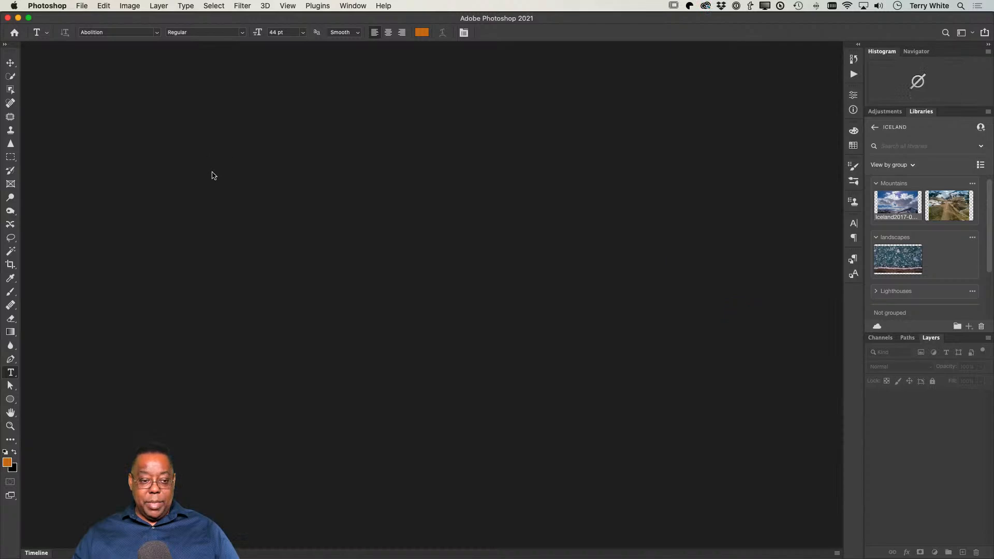
# Reopen the recent file Iceland2017-0975.psd containing the linked lighthouse island photo
pyautogui.click(78, 6)
pyautogui.moveTo(102, 61)
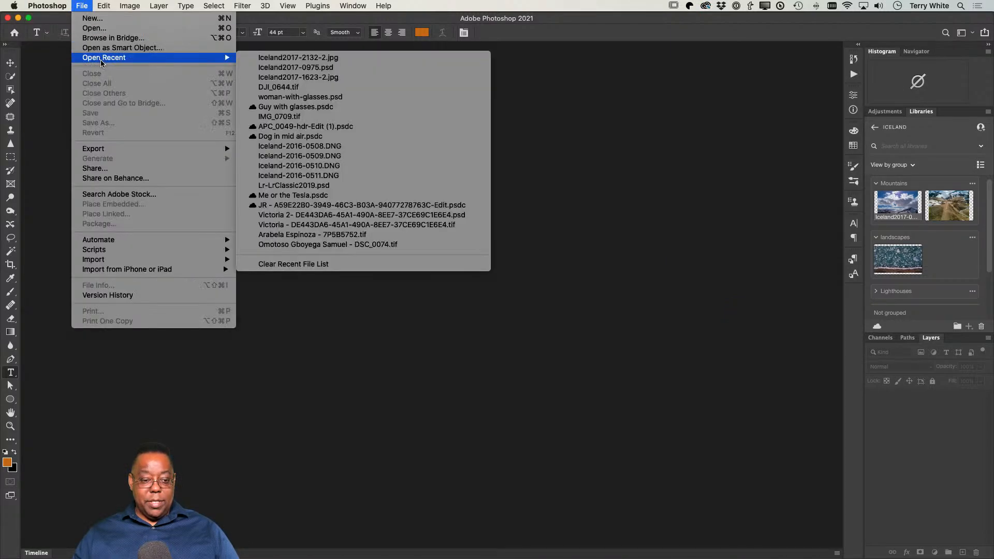
pyautogui.click(272, 73)
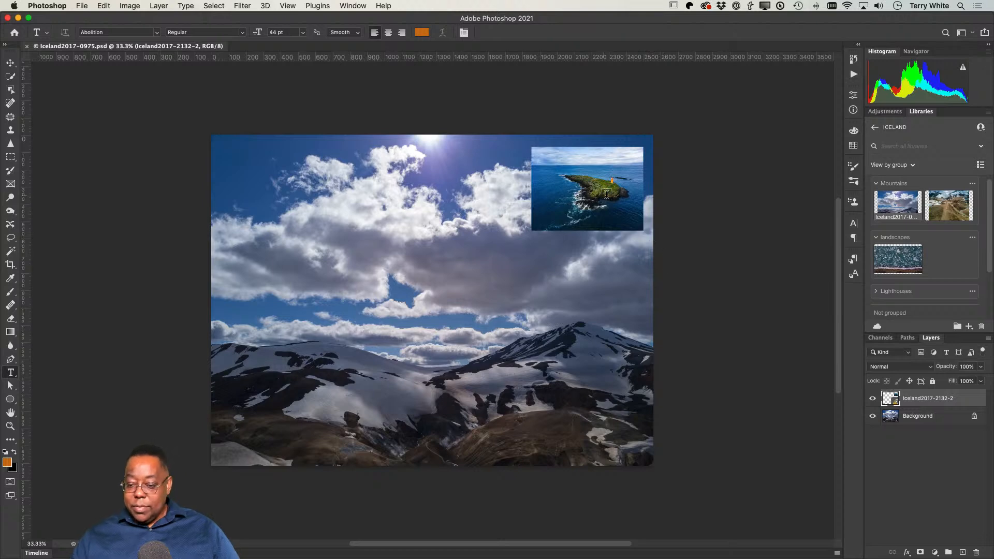
# Check the linked lighthouse island source file, and update the modified content of the Iceland2017-2132-2 layer
pyautogui.doubleClick(897, 403)
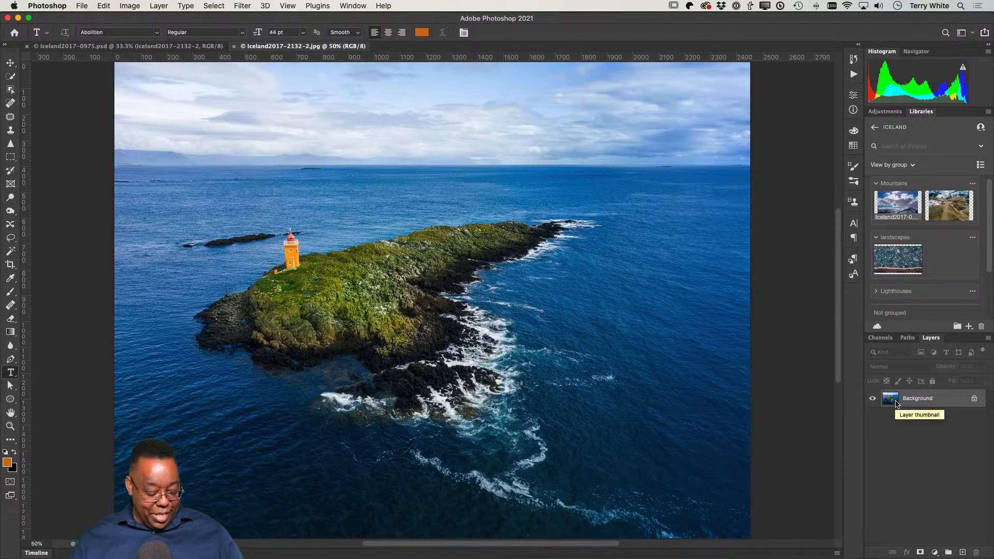
pyautogui.press('super+w')
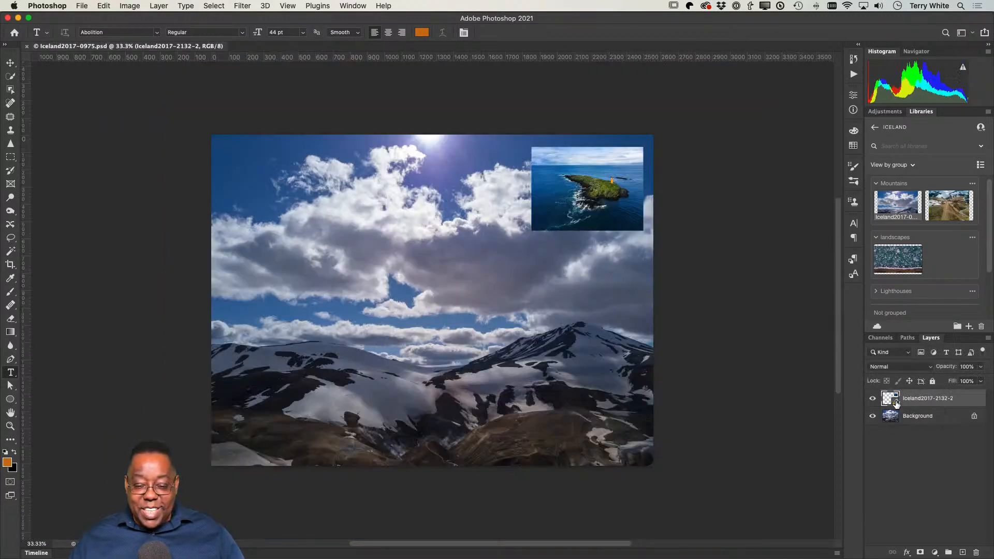
pyautogui.rightClick(930, 402)
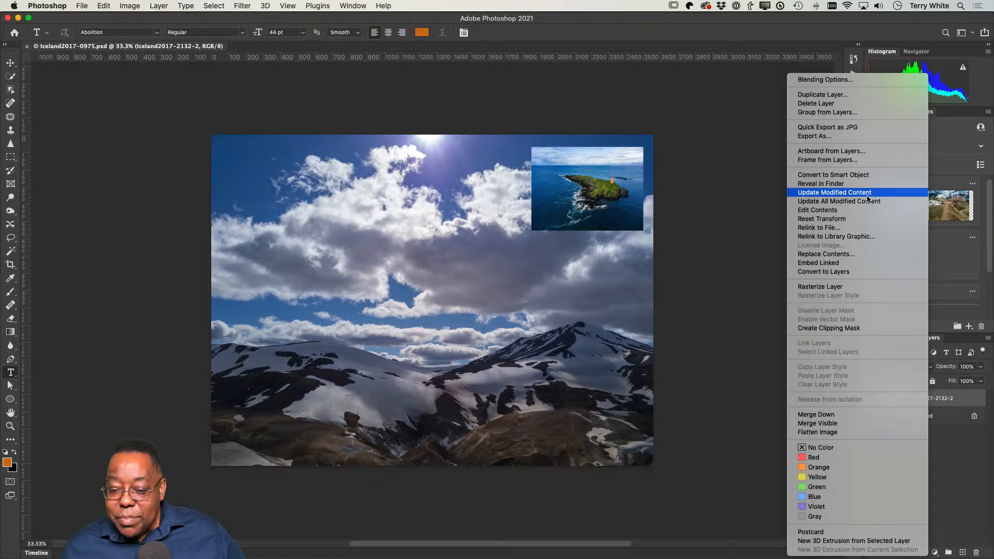
pyautogui.click(857, 222)
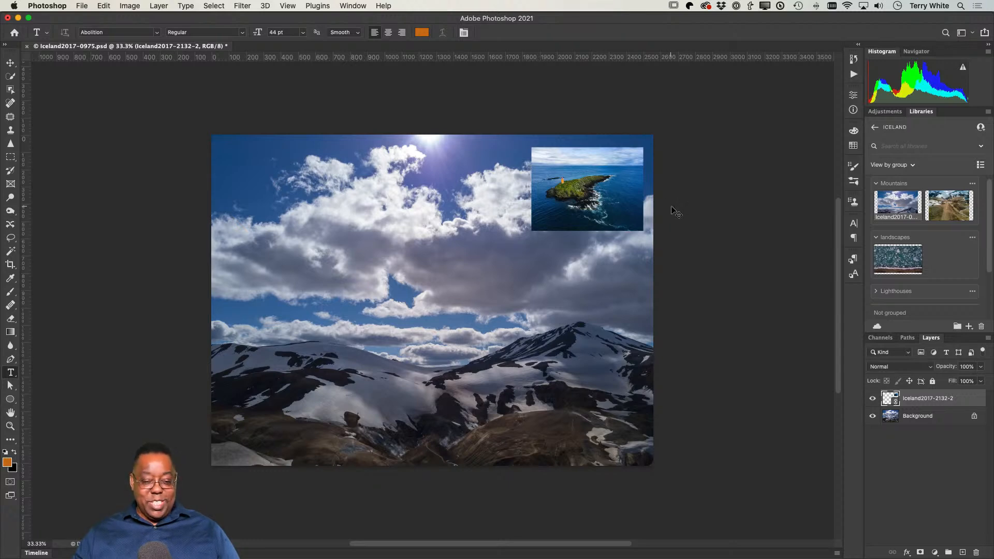
# Switch to InDesign, fit the whole brochure spread in view, and delete the orange lighthouse photo from the white panel
pyautogui.press('super+Tab')
pyautogui.press('super+Tab')
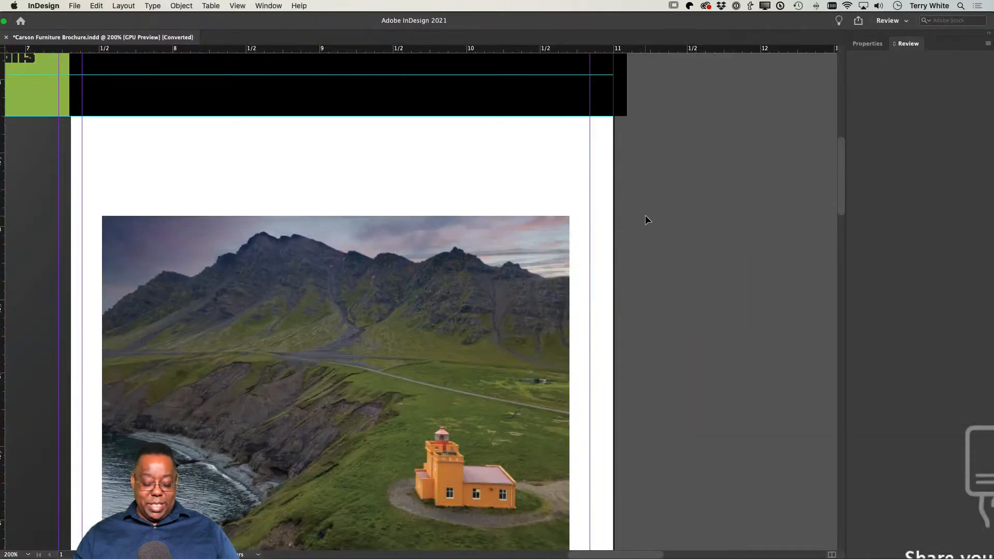
pyautogui.press('super+0')
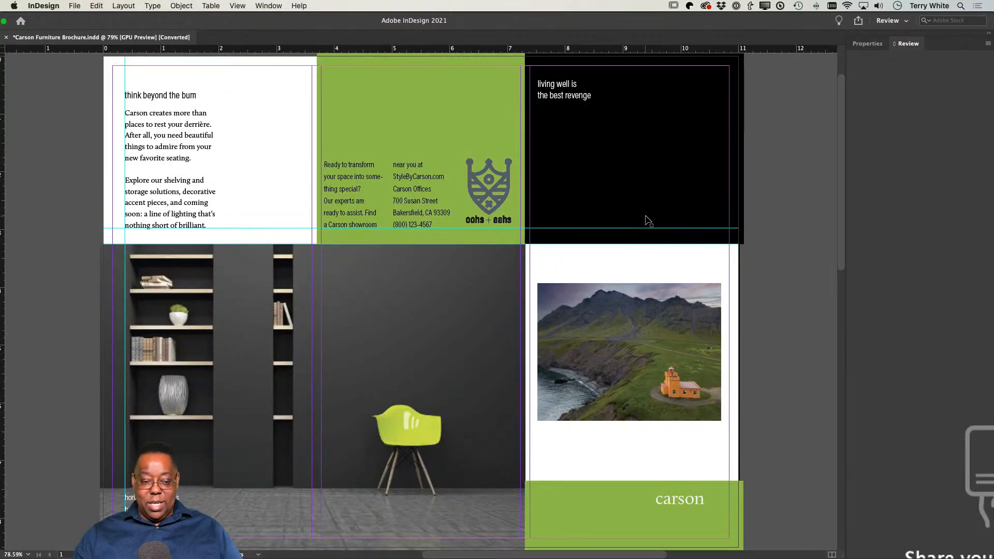
pyautogui.click(611, 385)
pyautogui.press('Delete')
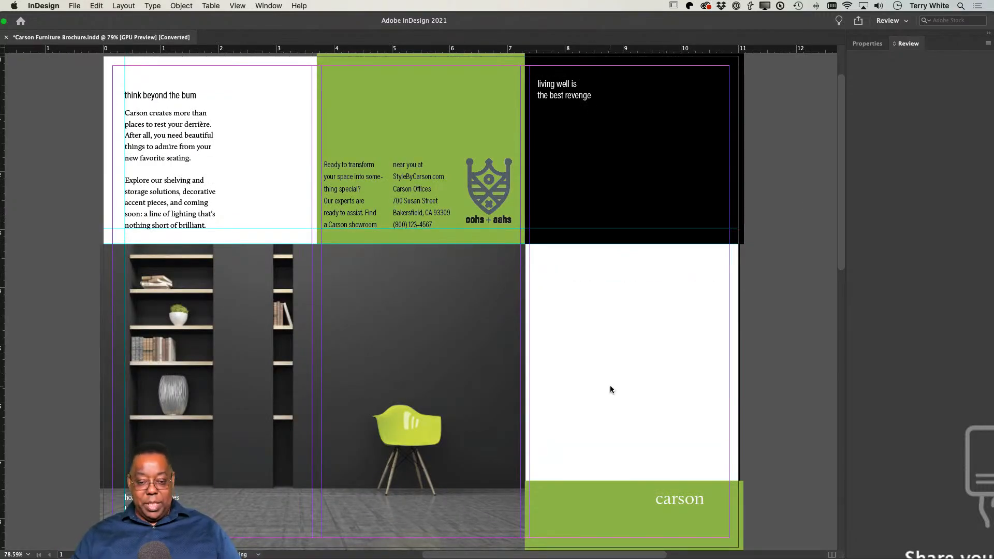
# Place Iceland2017-0975.psd in the brochure's empty white panel at about 3.2 by 2.4 in
pyautogui.press('super+d')
pyautogui.doubleClick(474, 110)
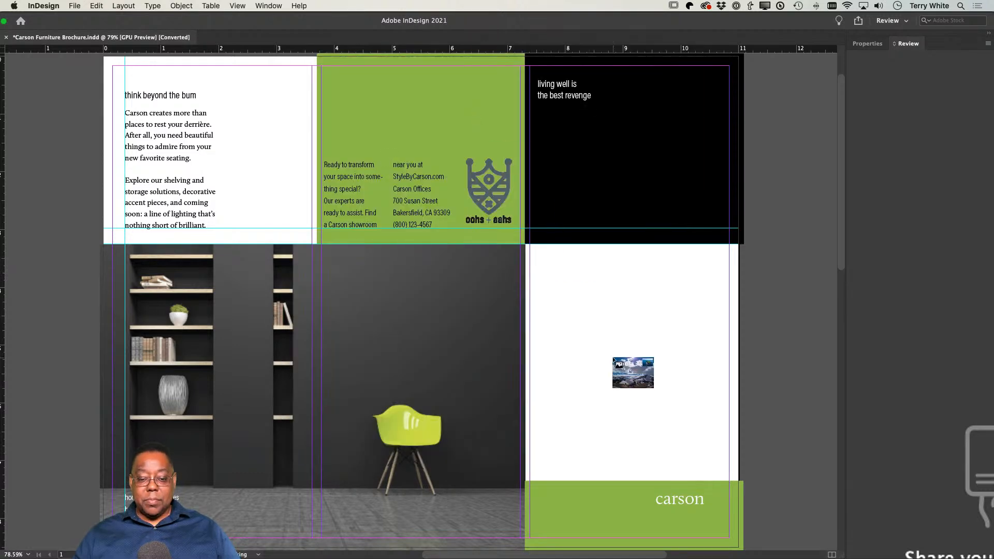
pyautogui.moveTo(538, 289); pyautogui.dragTo(723, 428)
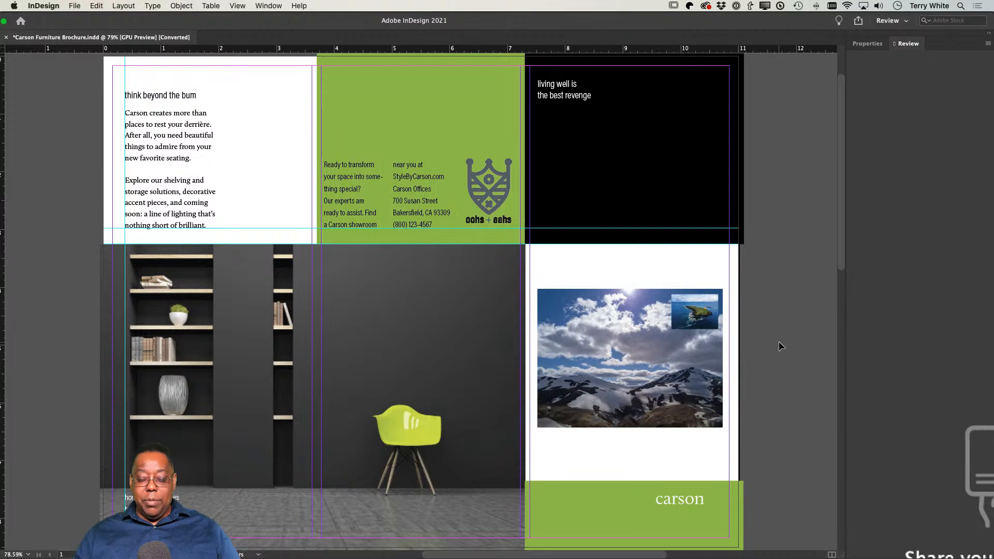
# Edit the placed mountain photo's original in Photoshop, moving the island inset to the image's upper-left corner, then save and return to InDesign
pyautogui.keyDown('alt'); pyautogui.doubleClick(631, 359); pyautogui.keyUp('alt')
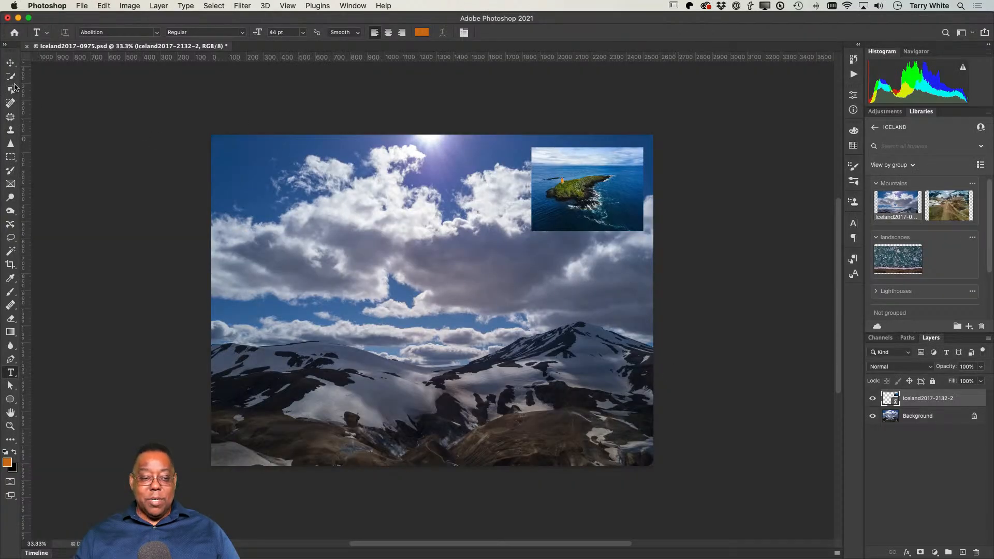
pyautogui.click(11, 62)
pyautogui.moveTo(609, 188); pyautogui.dragTo(305, 191)
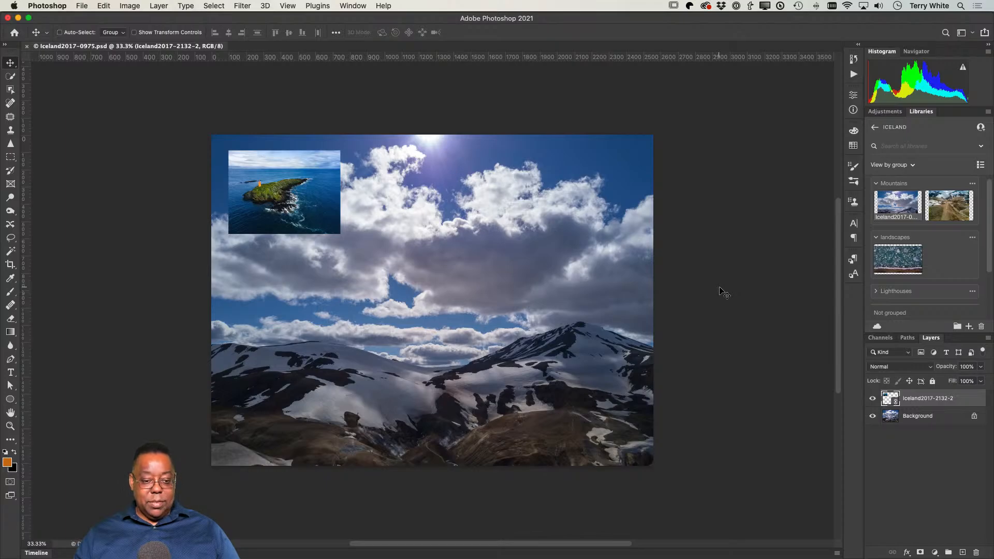
pyautogui.press('super+Tab')
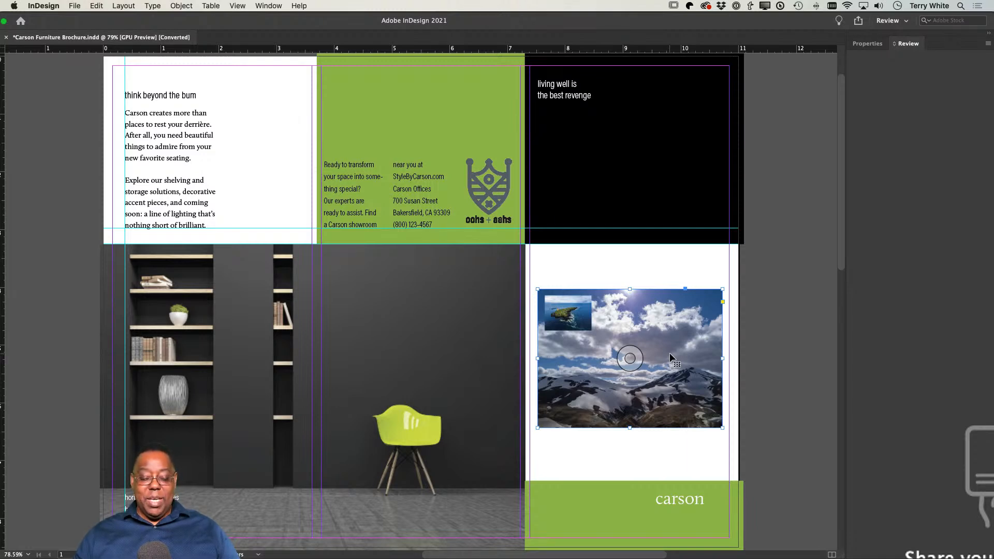
pyautogui.press('super+Tab')
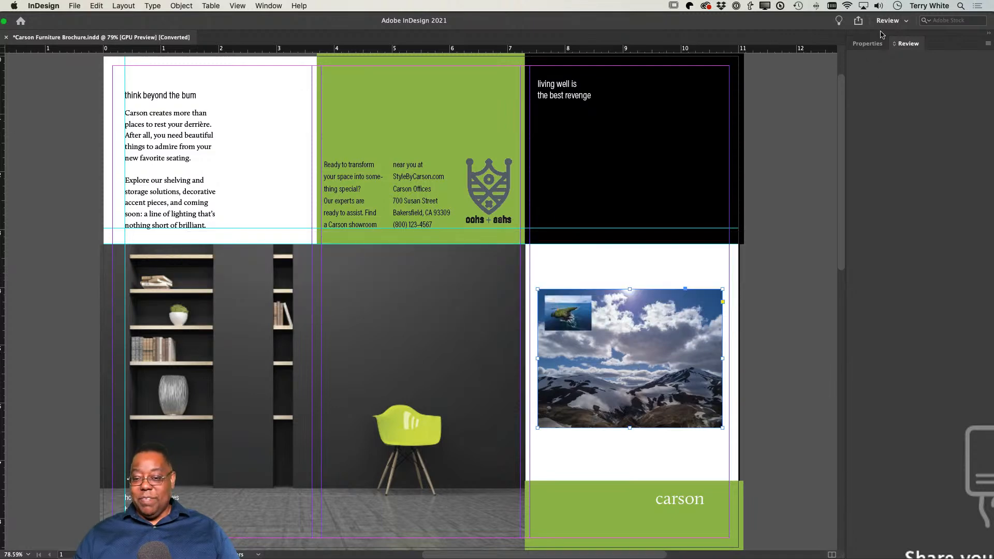
# Switch from the Review workspace to the personal custom workspace and close the floating Text Wrap panel
pyautogui.click(885, 21)
pyautogui.click(899, 30)
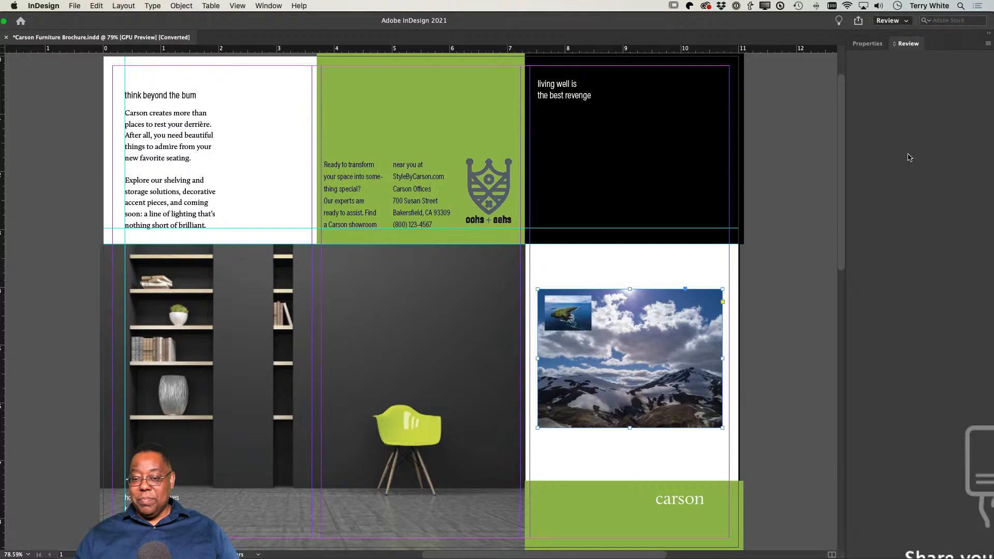
pyautogui.click(884, 21)
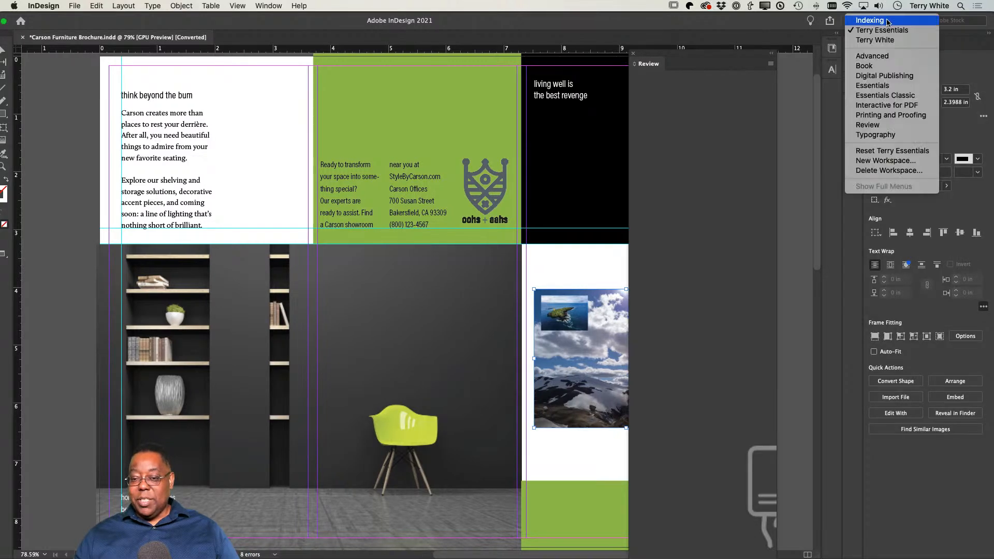
pyautogui.click(888, 38)
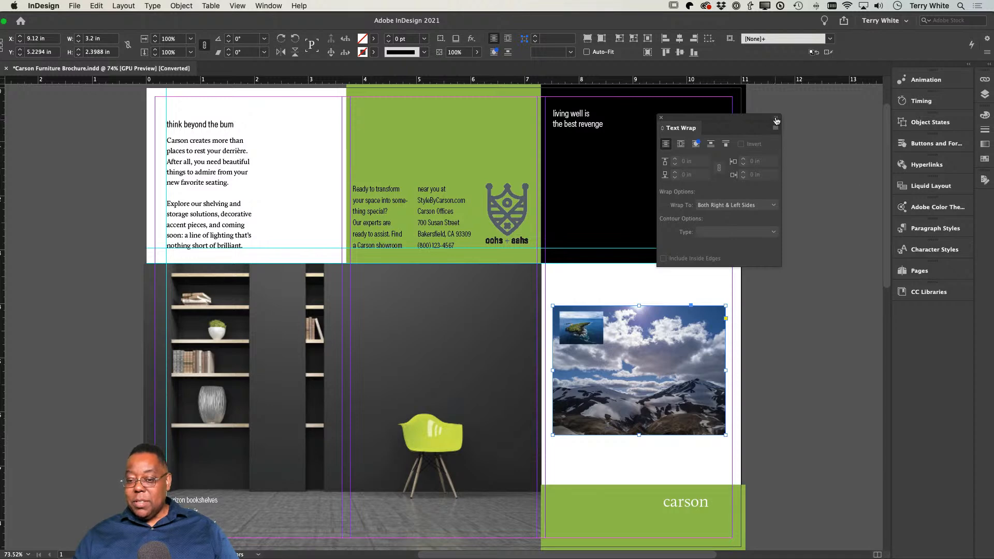
pyautogui.click(661, 118)
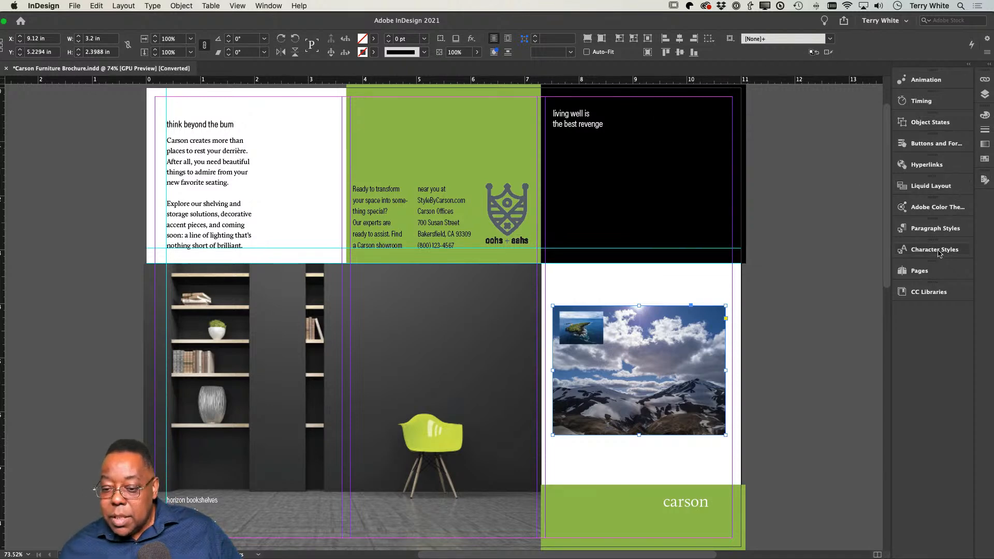
# Open the Iceland library and place Iceland2017-1436 on the upper green panel at about 3.4 by 2.55 in
pyautogui.click(929, 291)
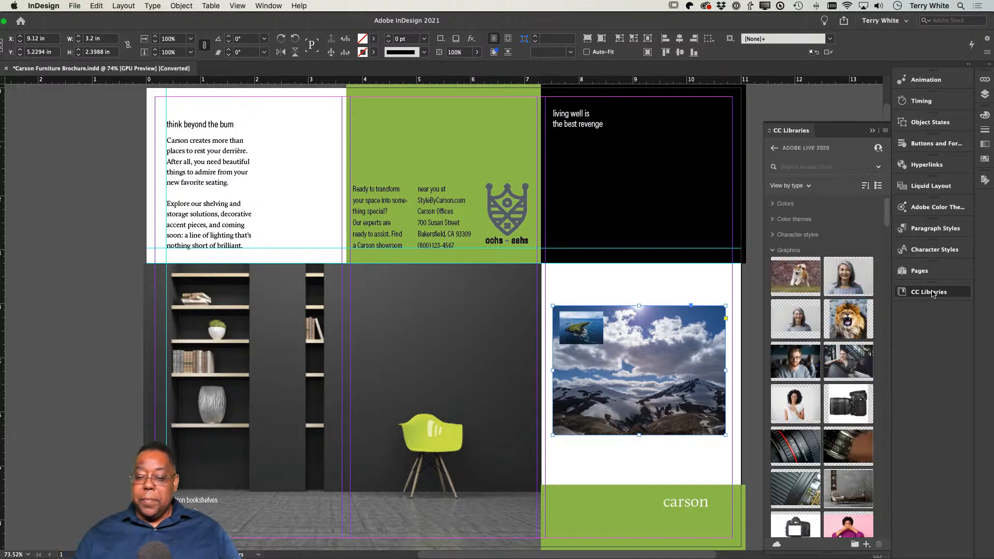
pyautogui.click(774, 148)
pyautogui.click(792, 209)
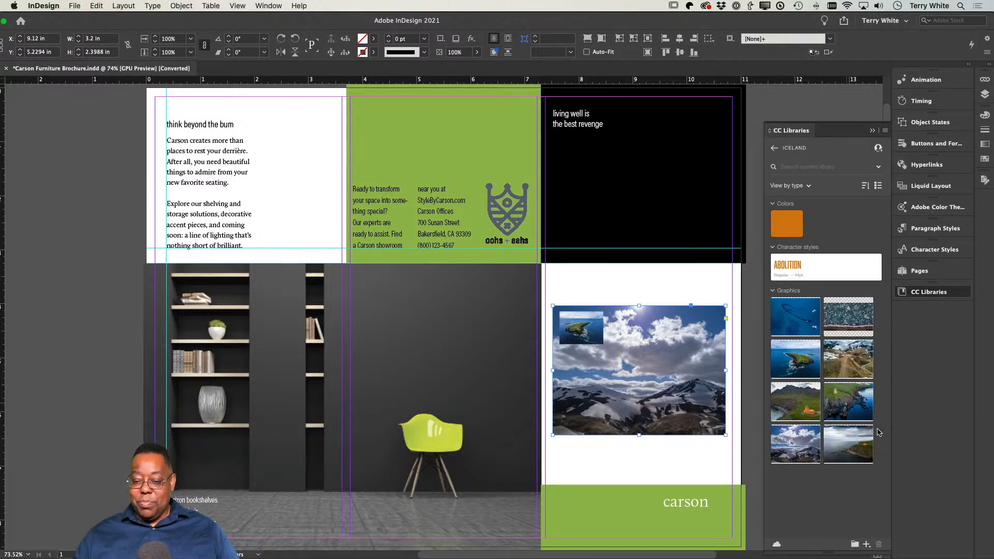
pyautogui.moveTo(800, 317)
pyautogui.mouseDown()
pyautogui.moveTo(605, 336)
pyautogui.moveTo(660, 371)
pyautogui.moveTo(448, 355)
pyautogui.moveTo(337, 116)
pyautogui.moveTo(539, 280)
pyautogui.mouseUp()
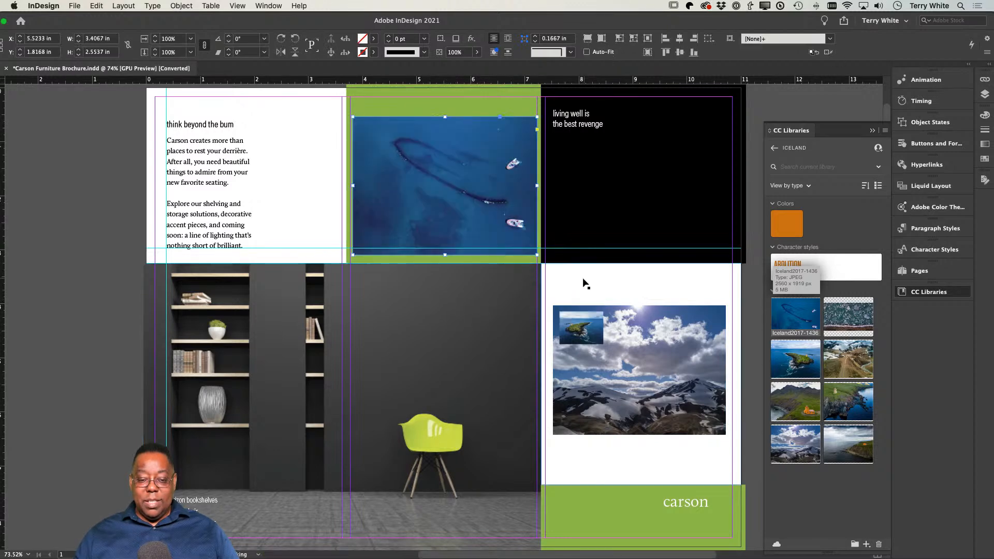
pyautogui.click(61, 210)
# Switch to Photoshop and open the ungrouped Iceland library graphic Iceland2017-1436 for editing
pyautogui.press('super+Tab')
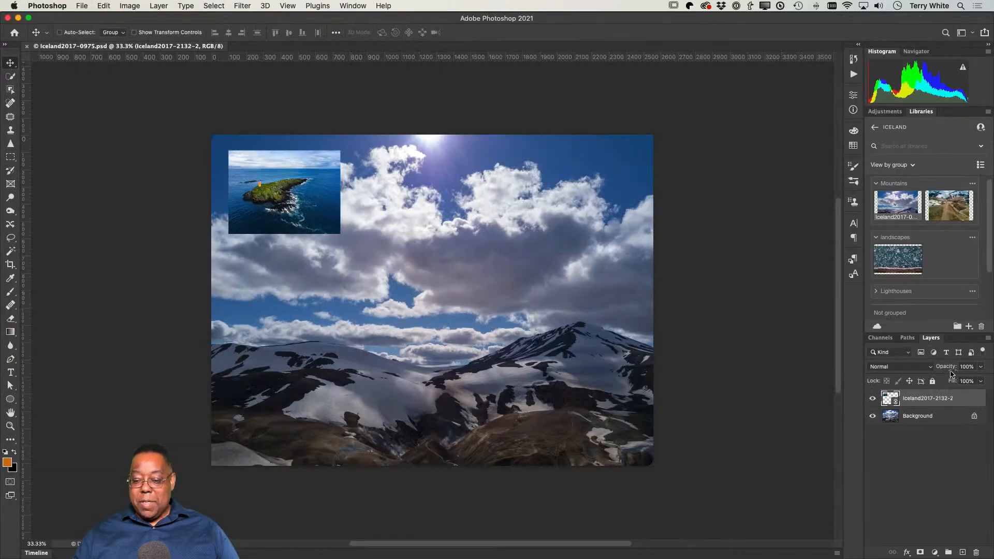
pyautogui.scroll(-3, 907, 256)
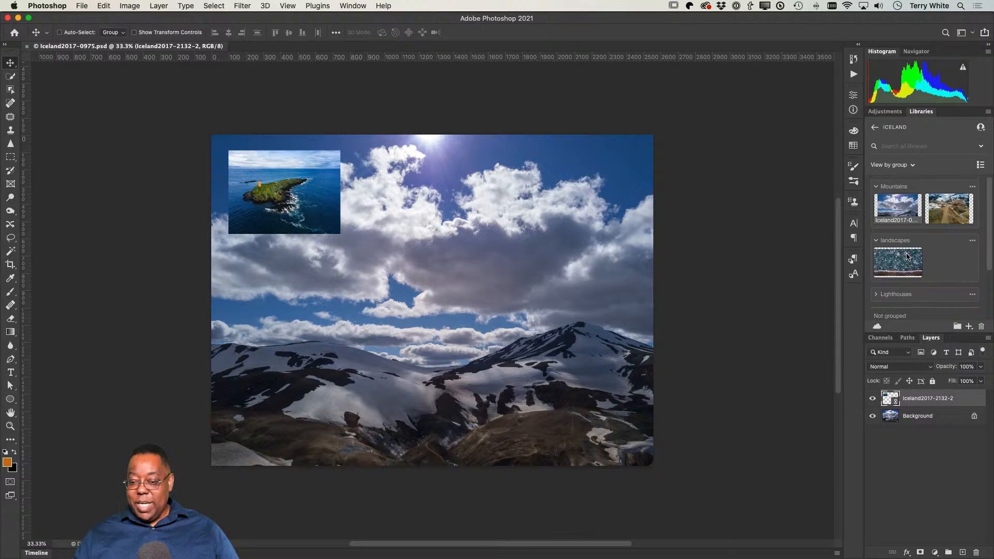
pyautogui.doubleClick(904, 295)
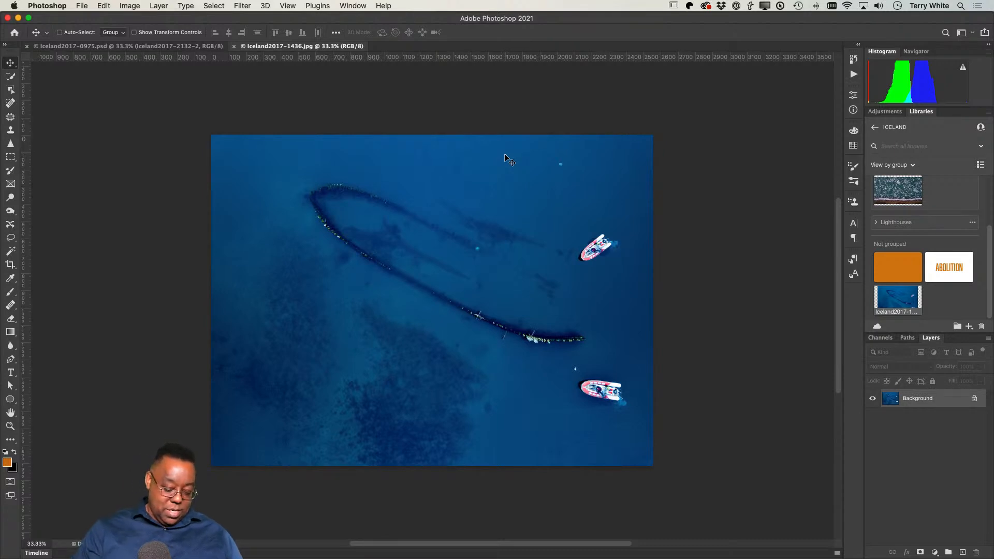
# Add a Black & White adjustment to the boats photo and brighten the water by raising Cyans to 110
pyautogui.click(935, 553)
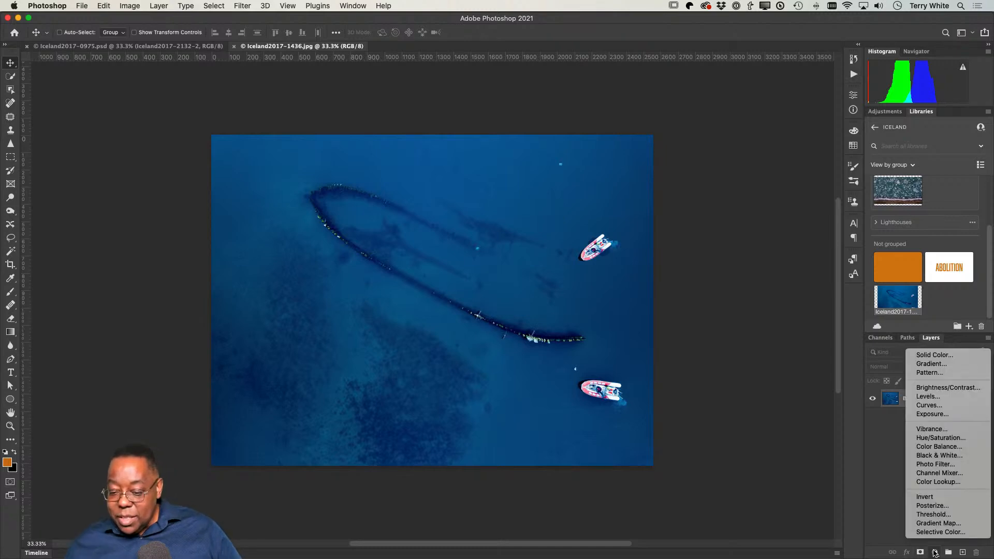
pyautogui.click(938, 456)
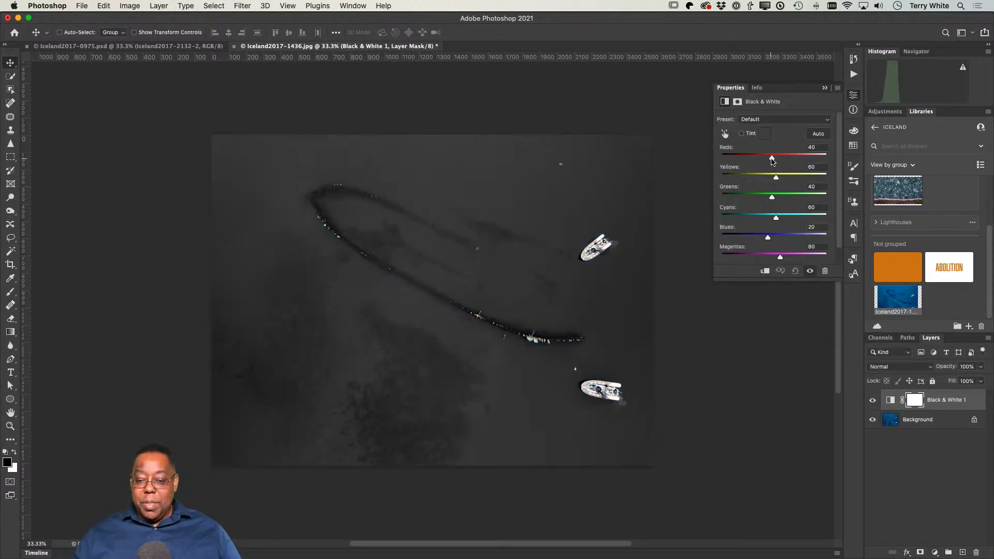
pyautogui.click(725, 135)
pyautogui.moveTo(490, 211)
pyautogui.mouseDown()
pyautogui.moveTo(527, 216)
pyautogui.moveTo(491, 207)
pyautogui.mouseUp()
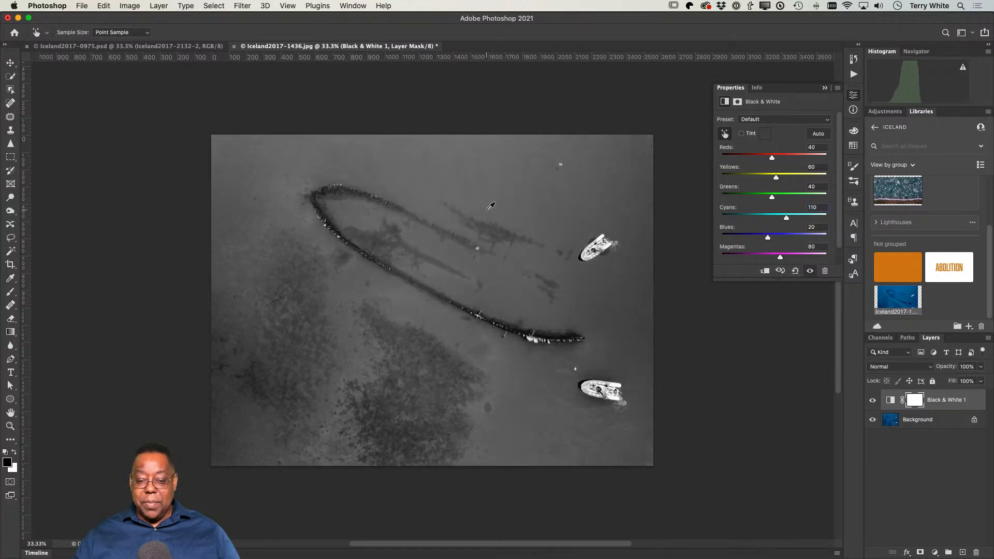
pyautogui.click(822, 87)
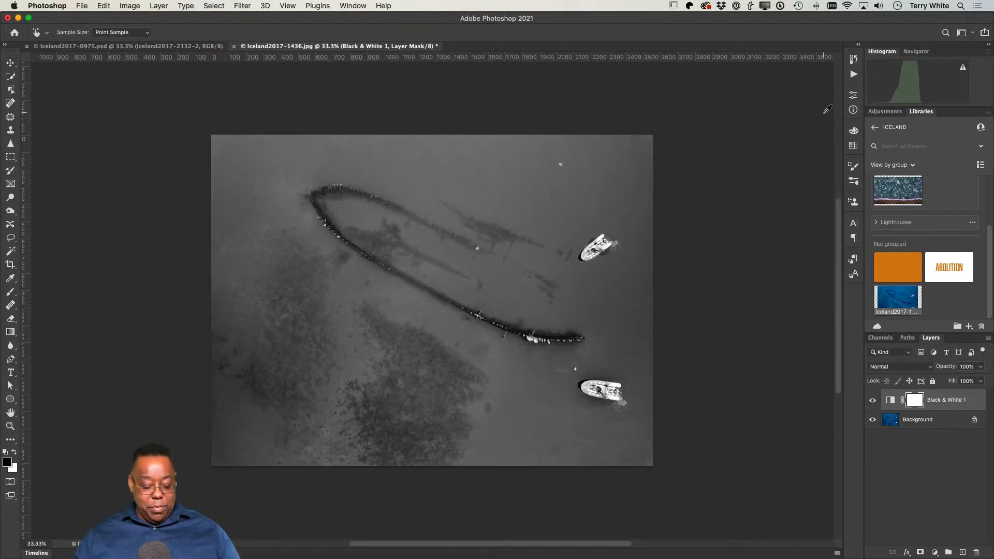
# Merge the adjustment into the background, save and close Iceland2017-1436.jpg, and switch back to InDesign
pyautogui.press('super+e')
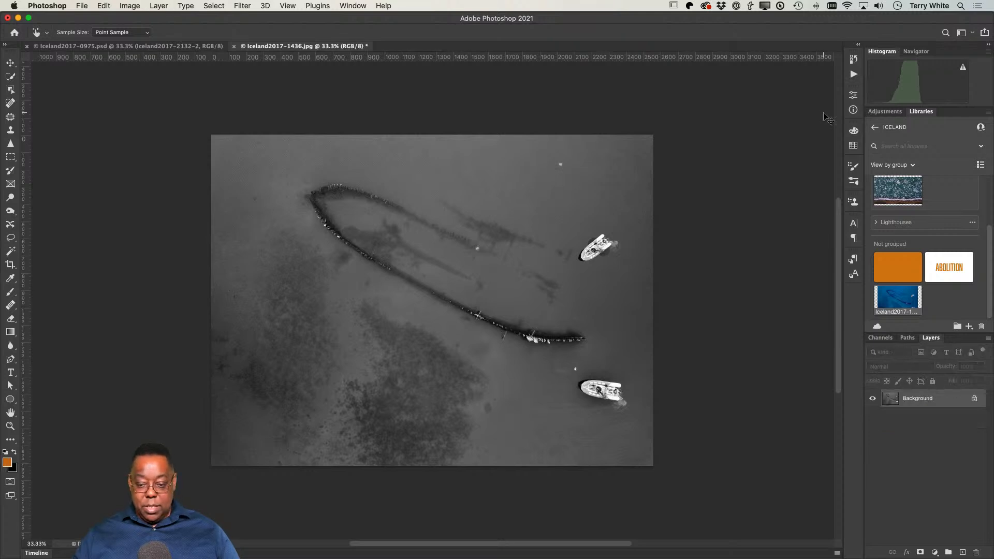
pyautogui.press('super+s')
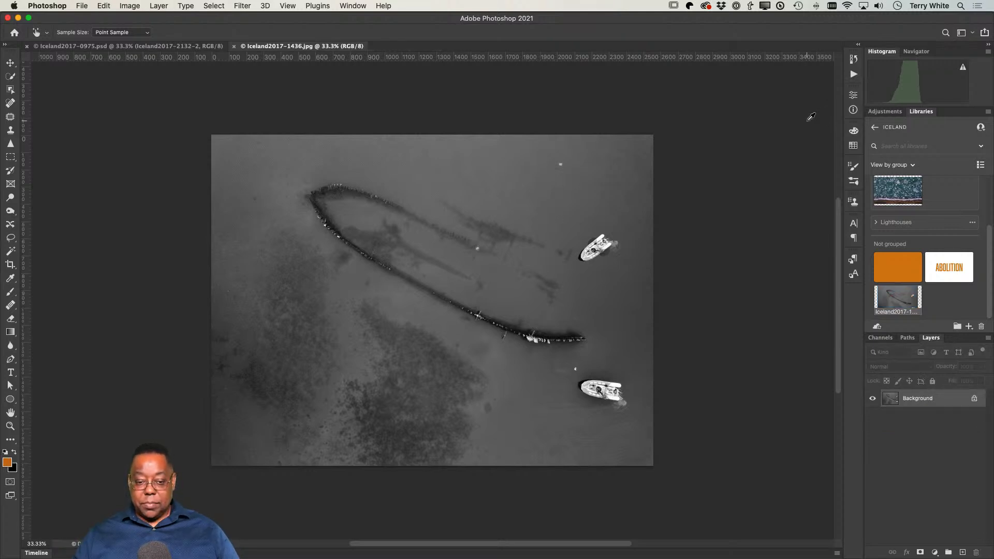
pyautogui.press('super+w')
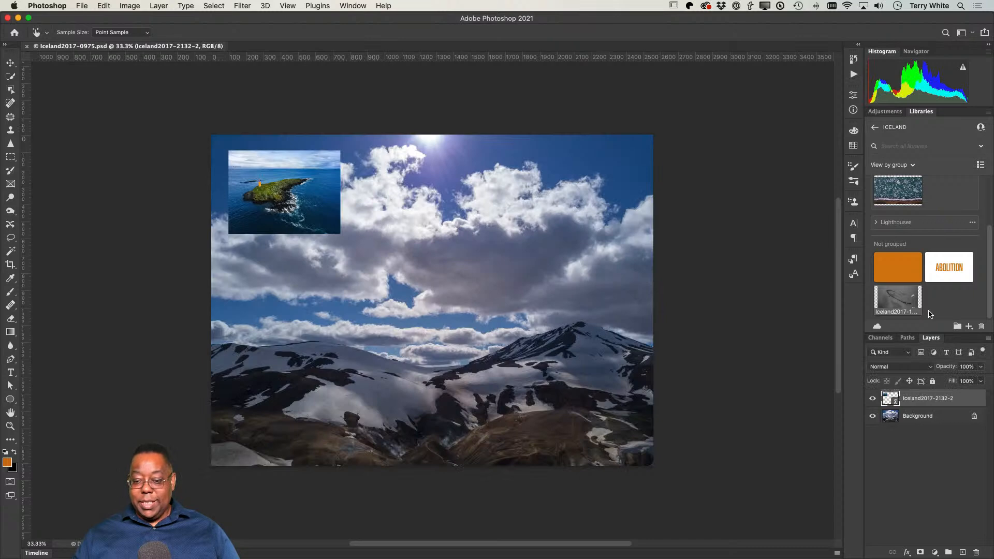
pyautogui.press('super+Tab')
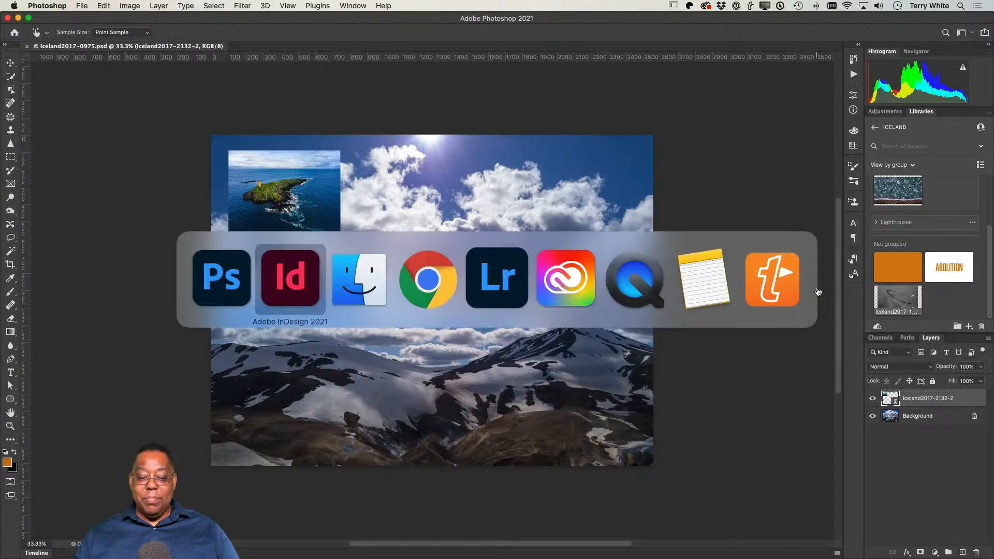